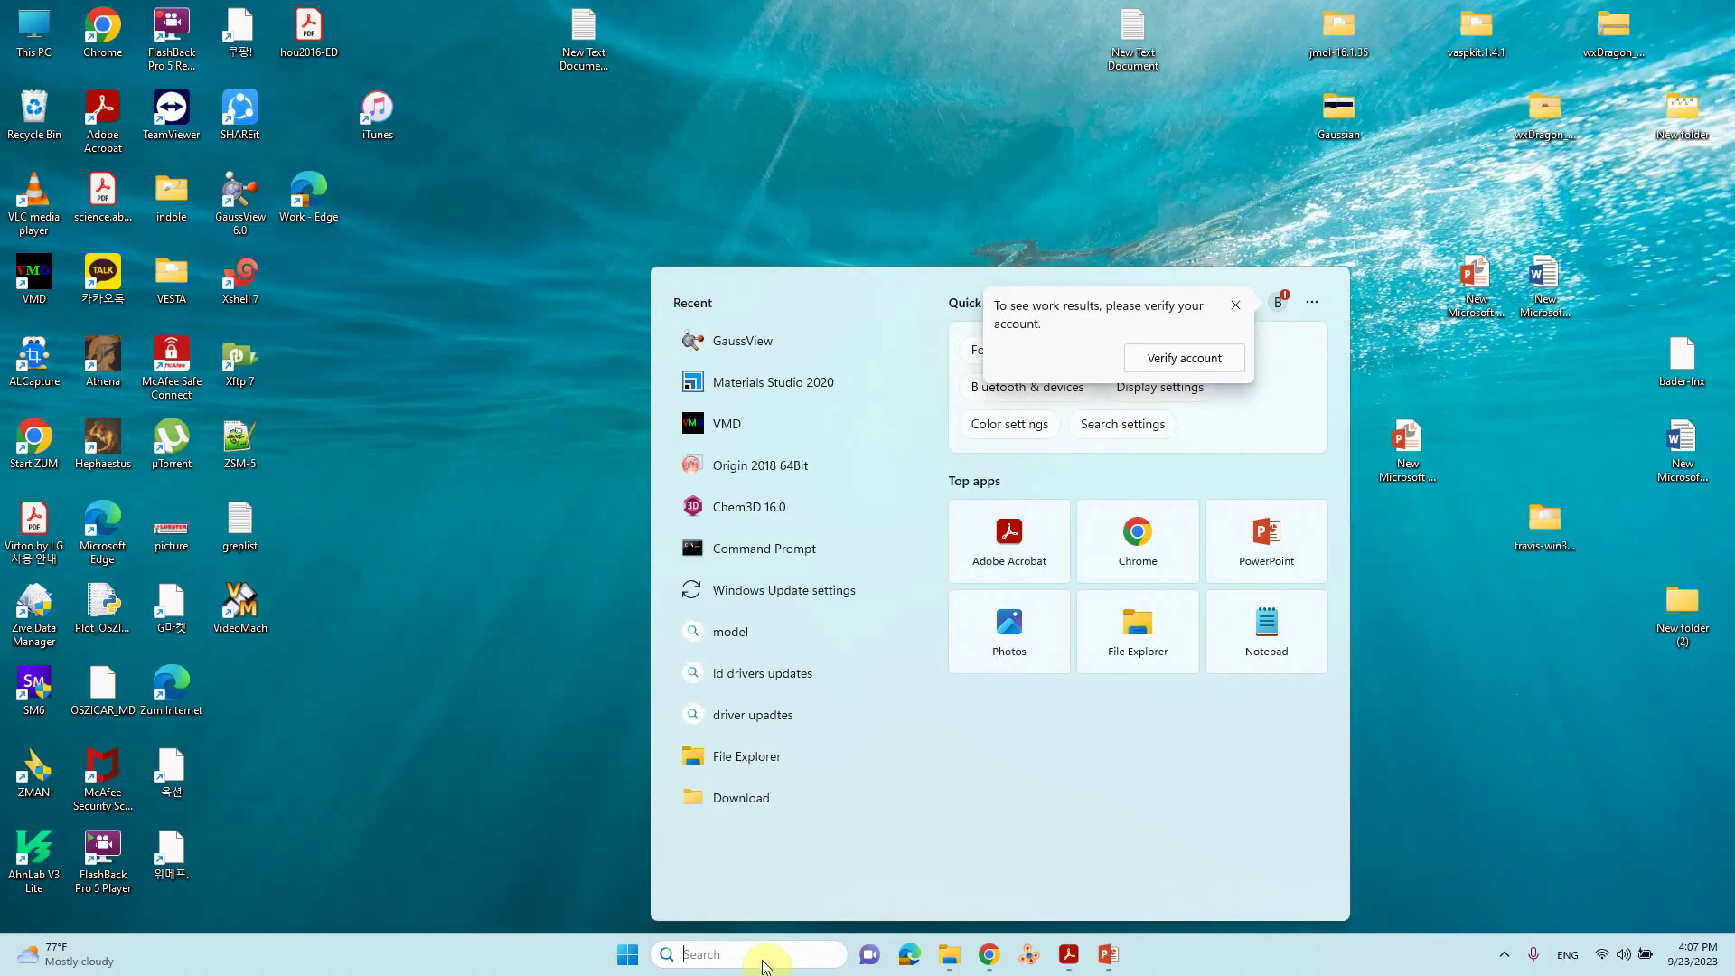
Launch GaussView, close its tips window and arrange the main window beside the new molecule view
type("ga")
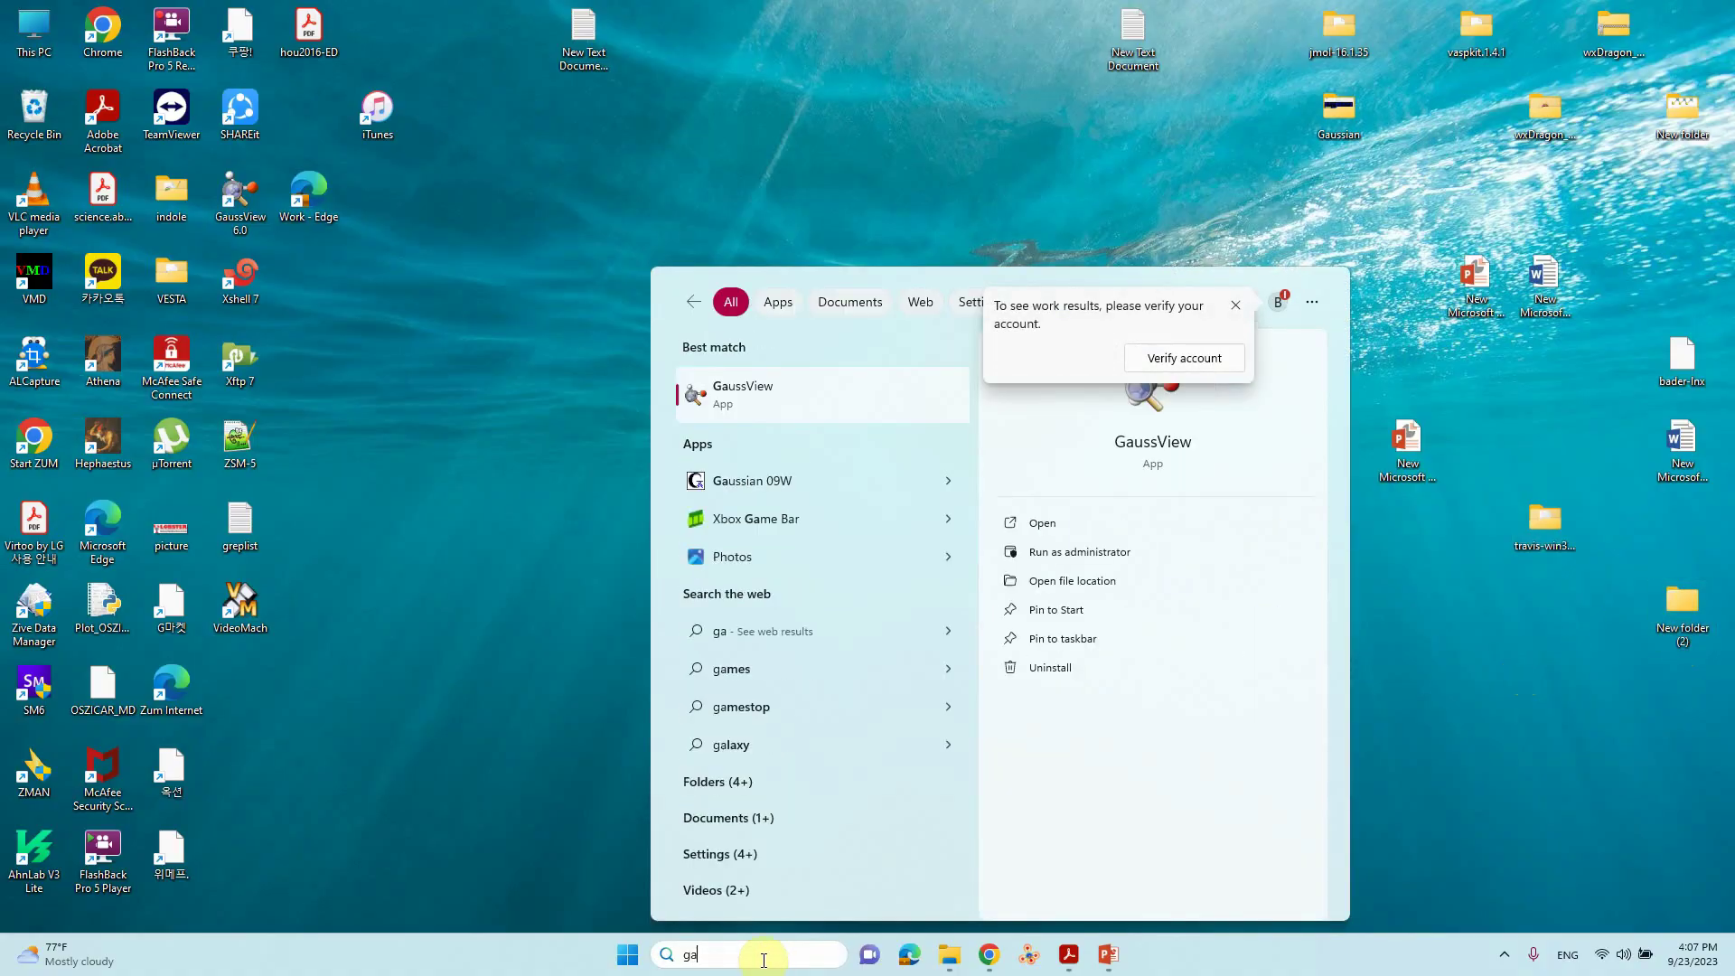
type("us")
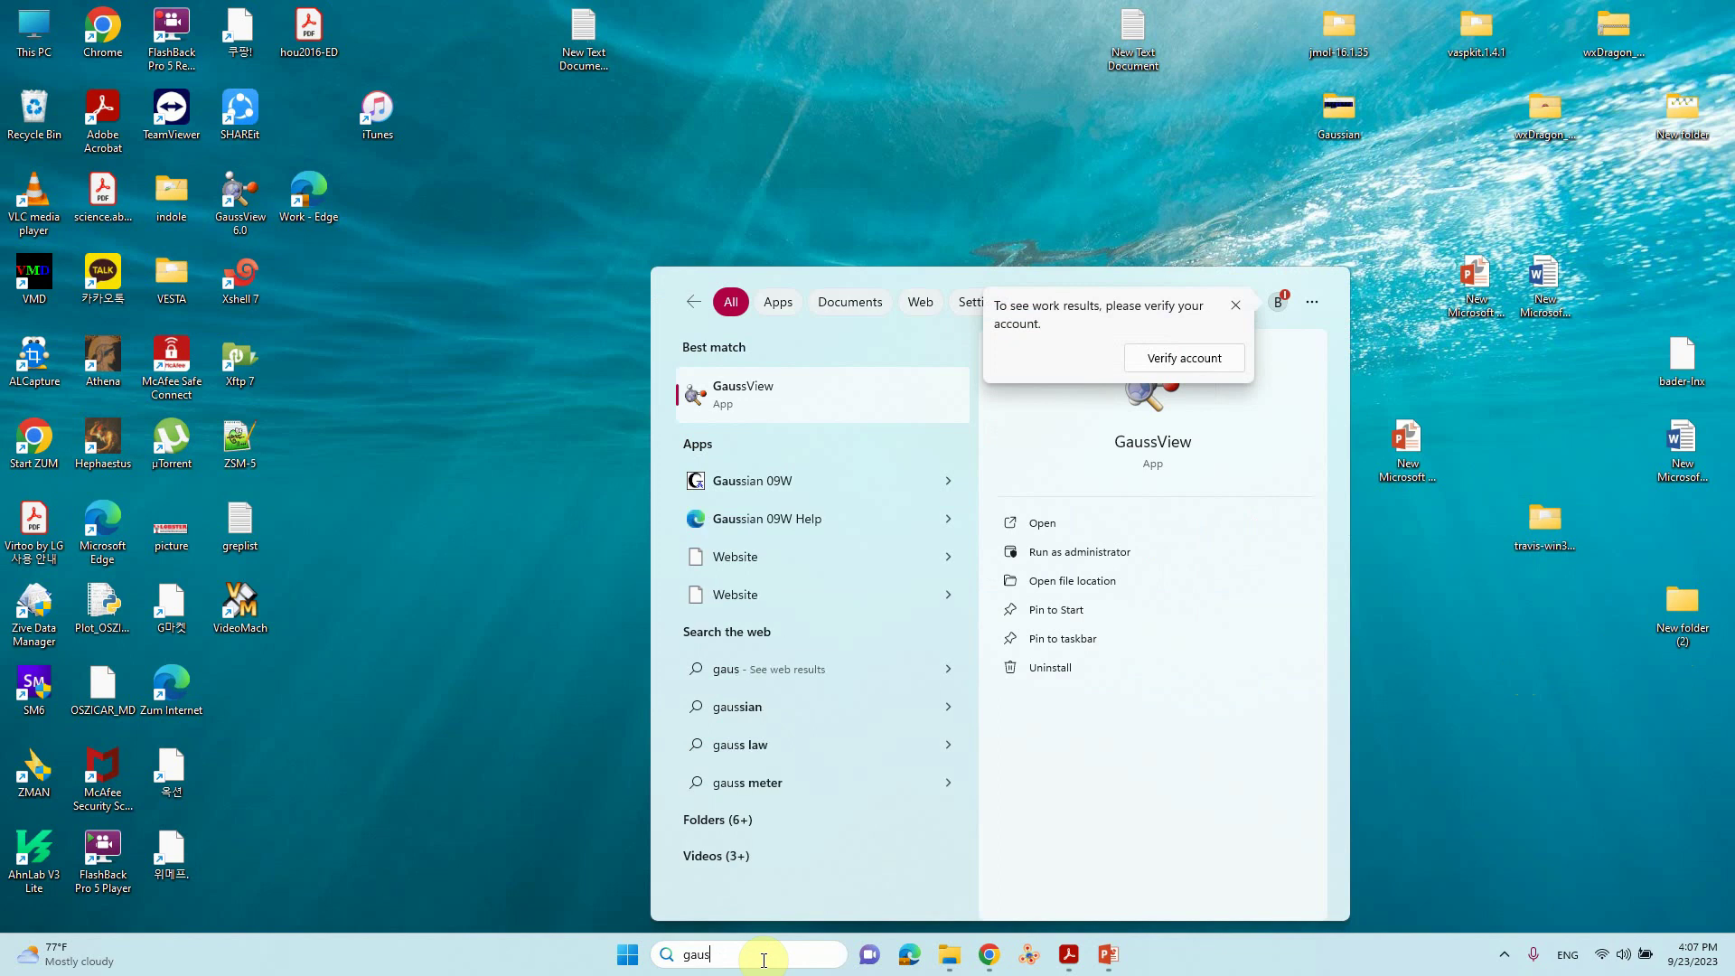
key("Return")
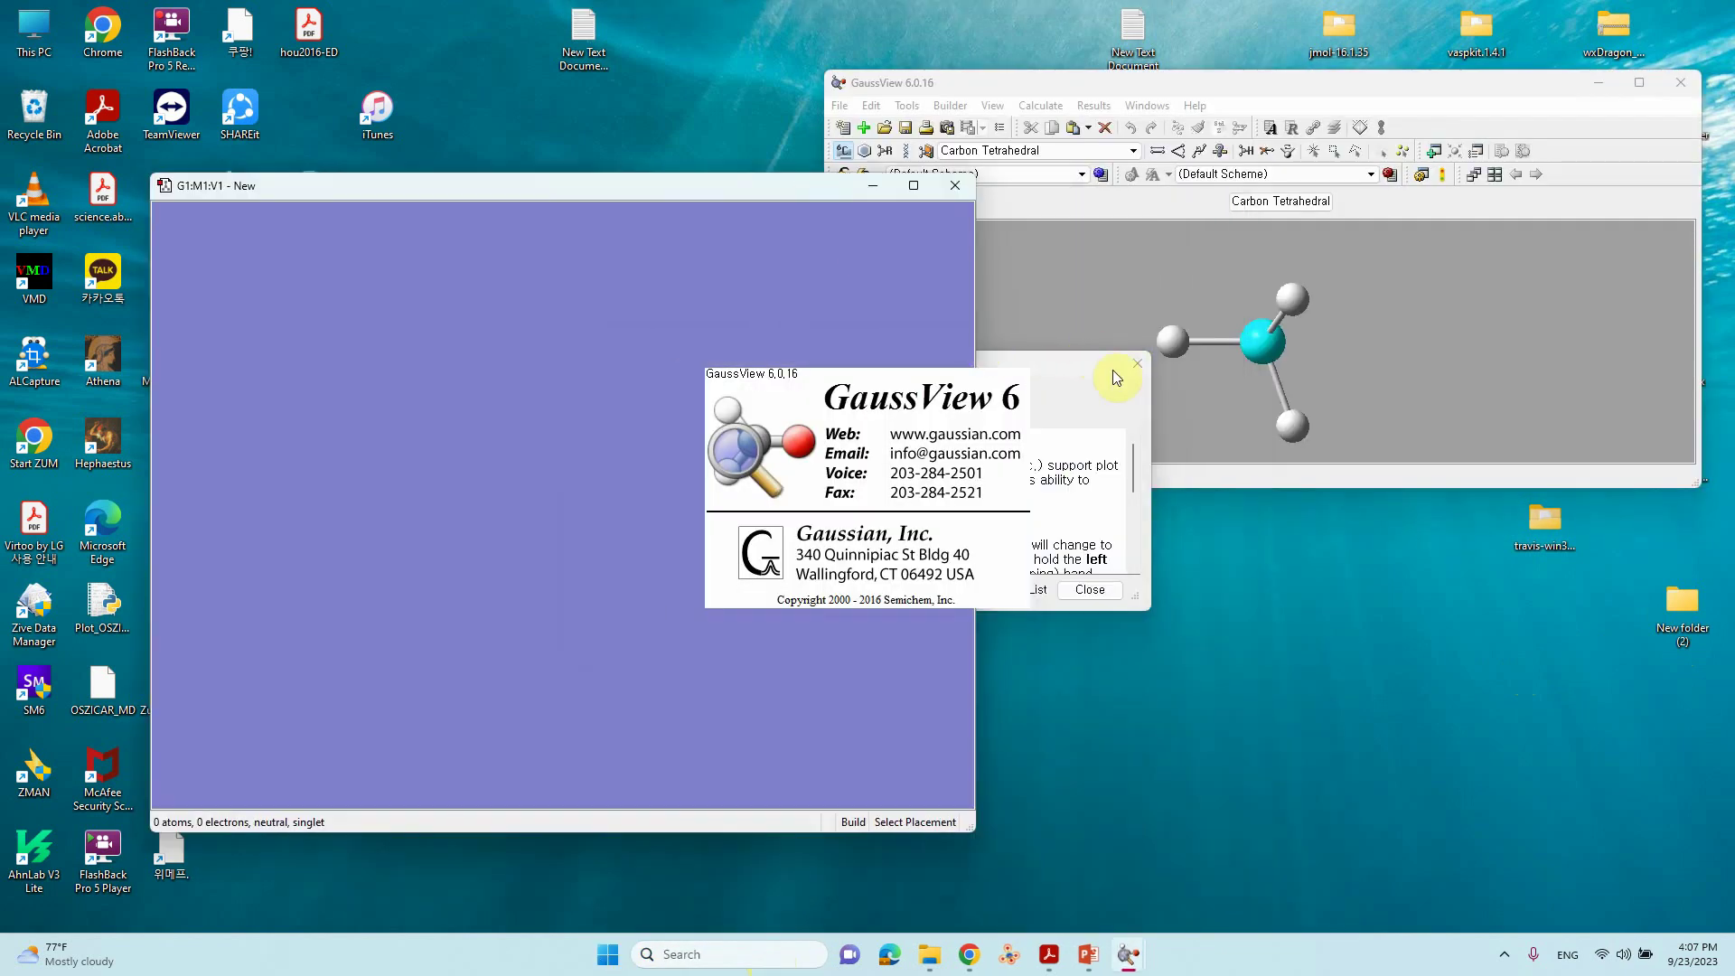
left_click(1135, 365)
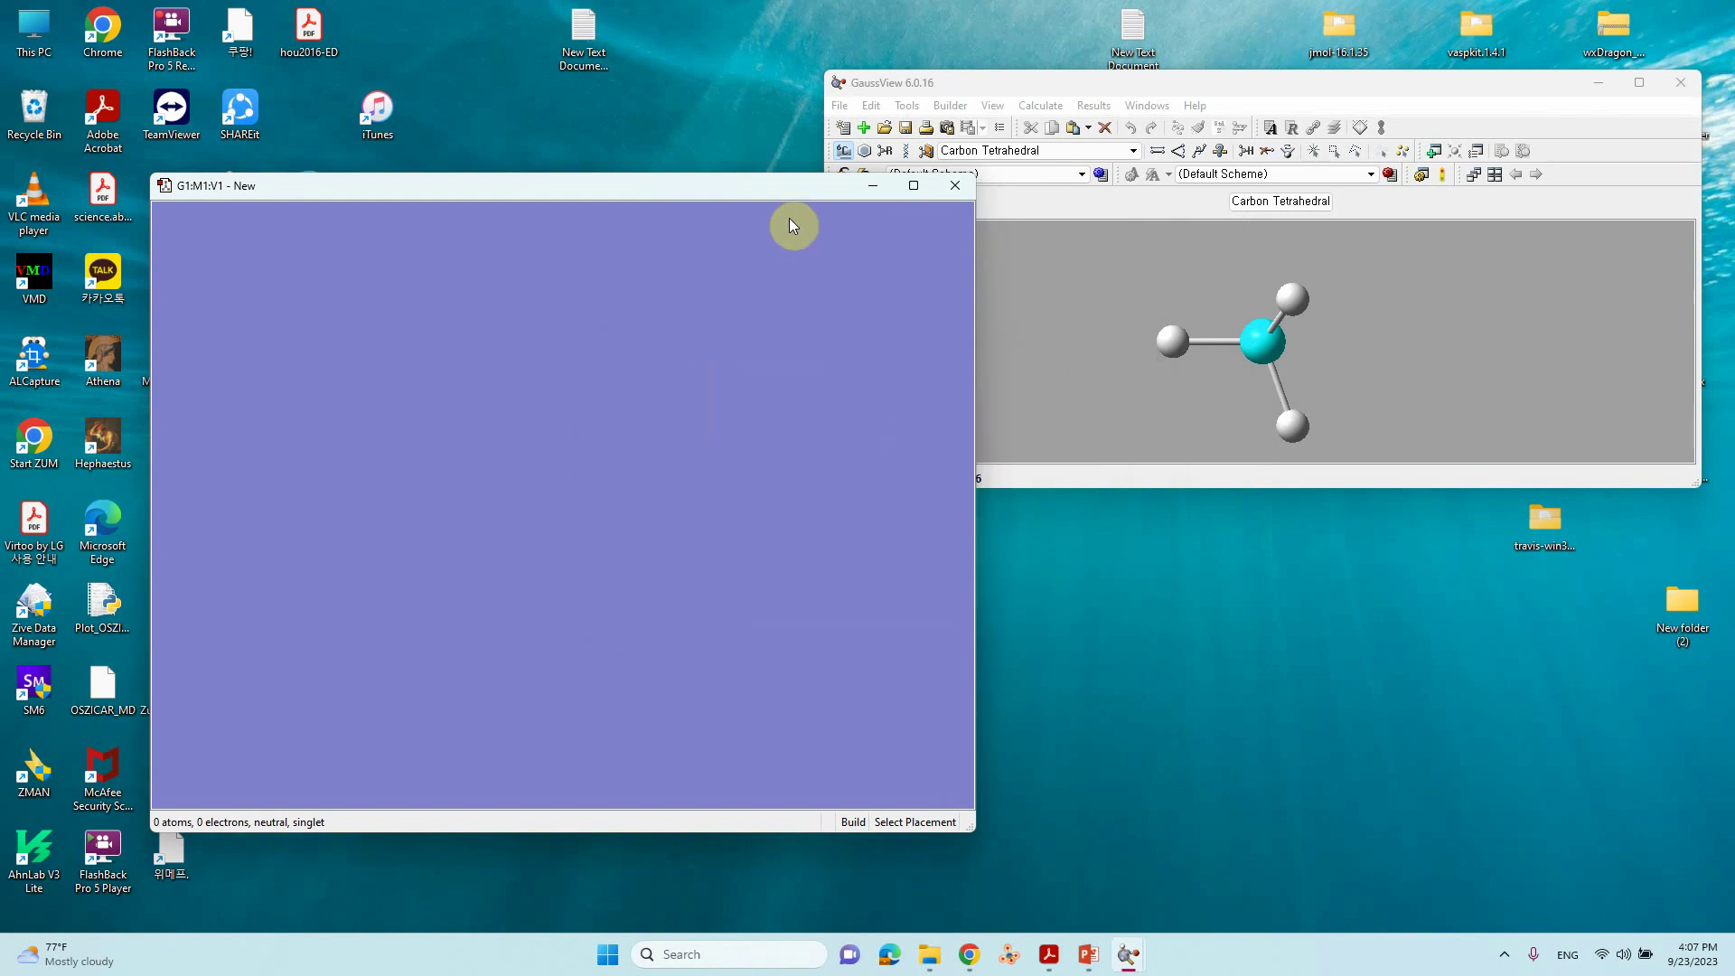
left_click_drag(966, 92, 983, 145)
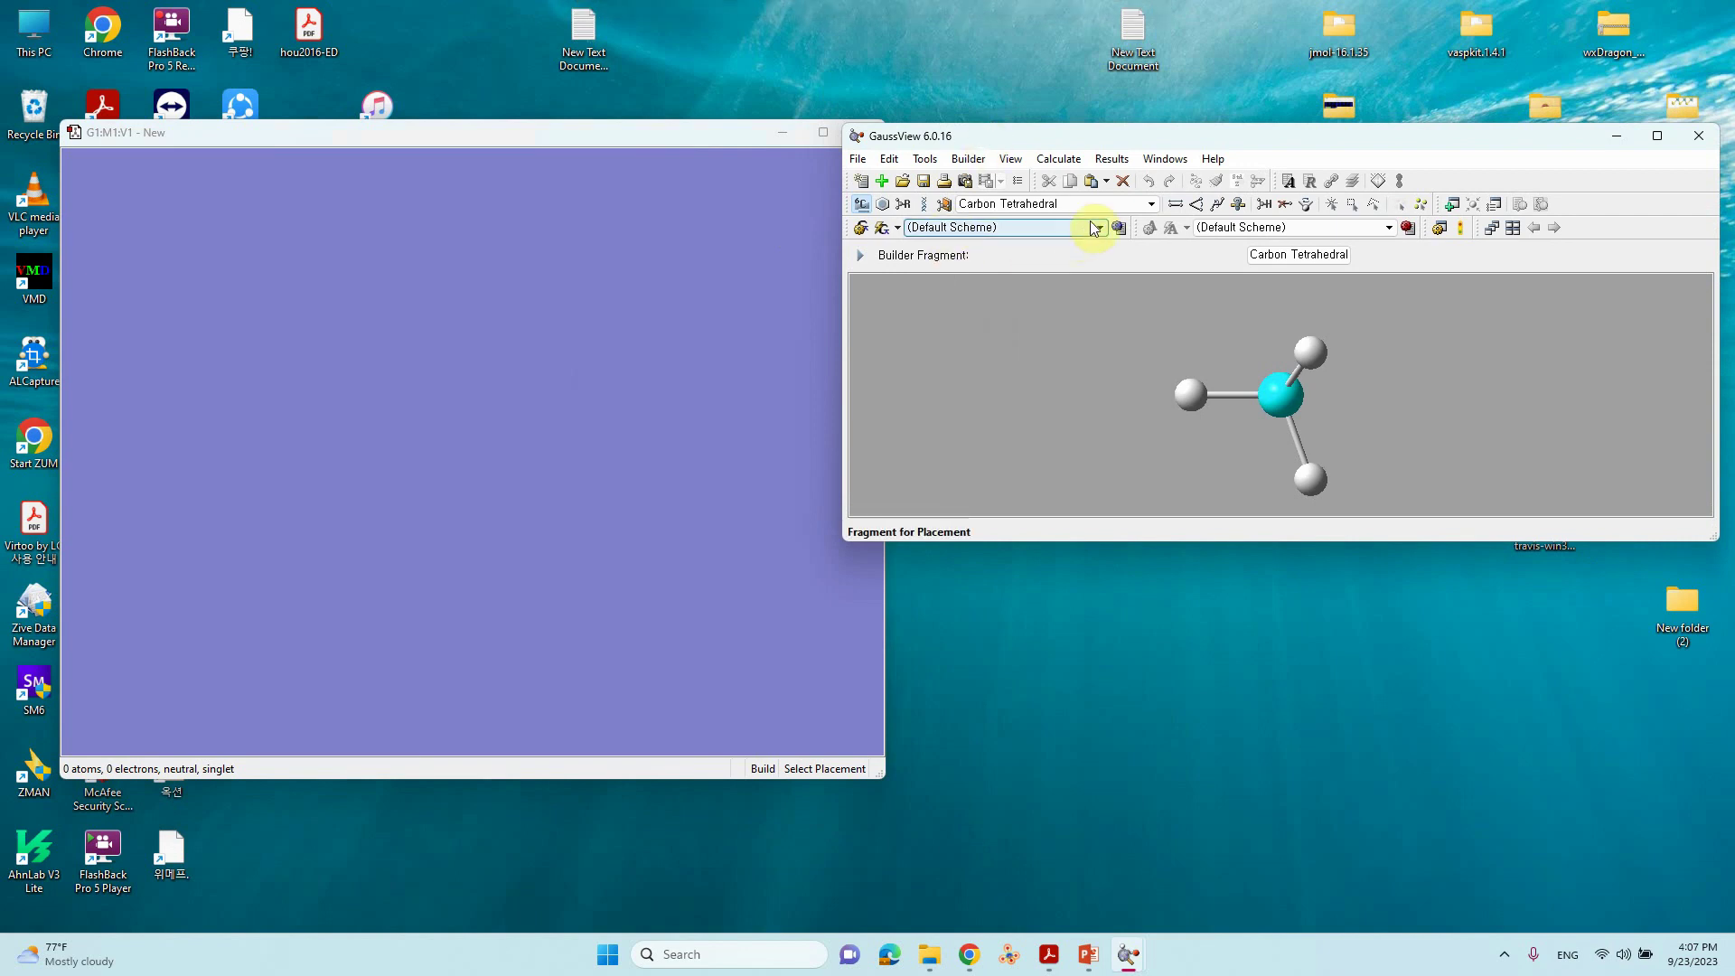
Place a square planar copper fragment in the new molecule view
left_click(863, 208)
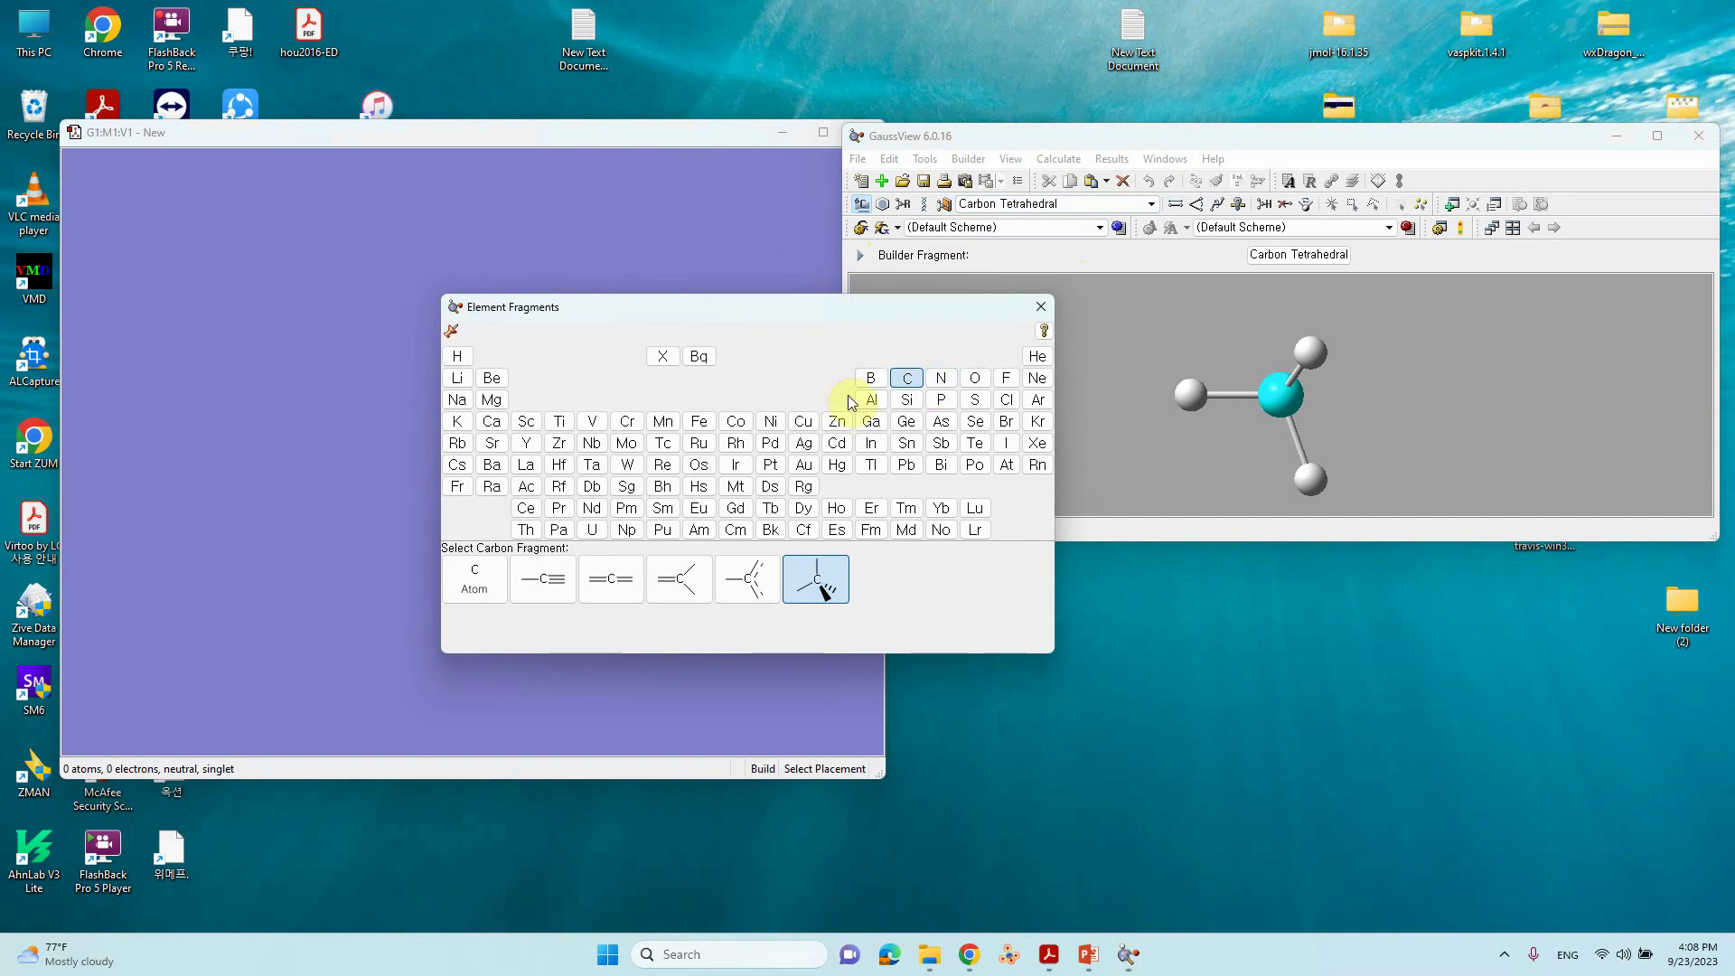
left_click(804, 422)
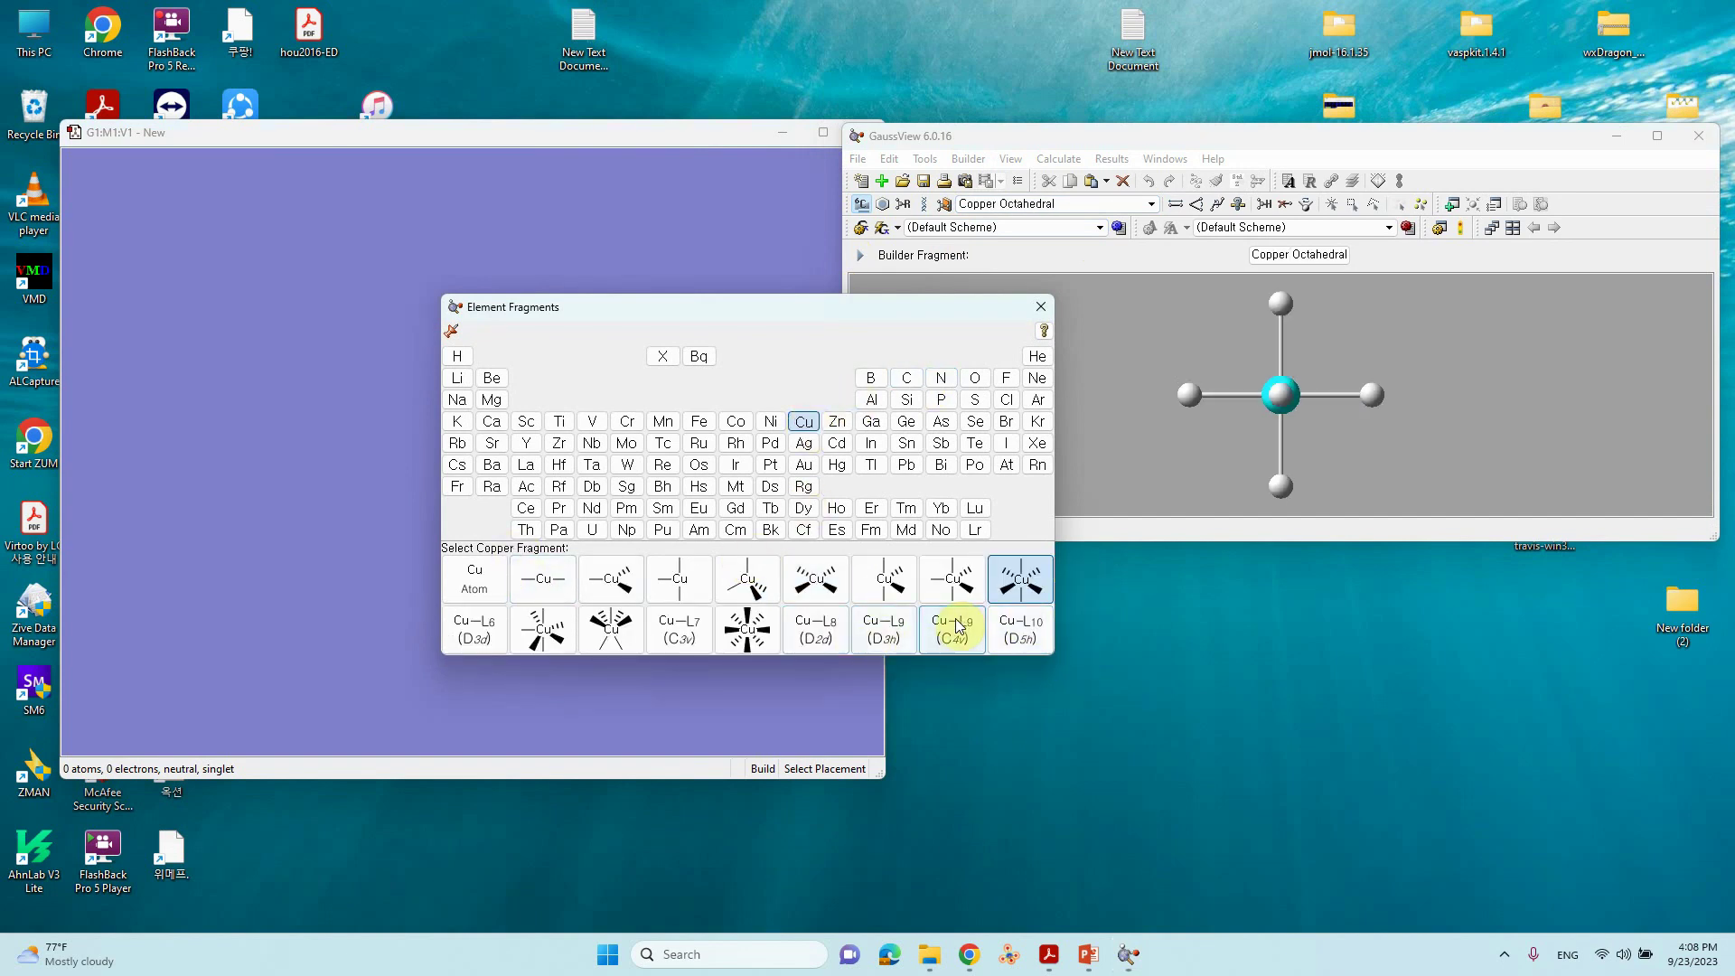
left_click(820, 586)
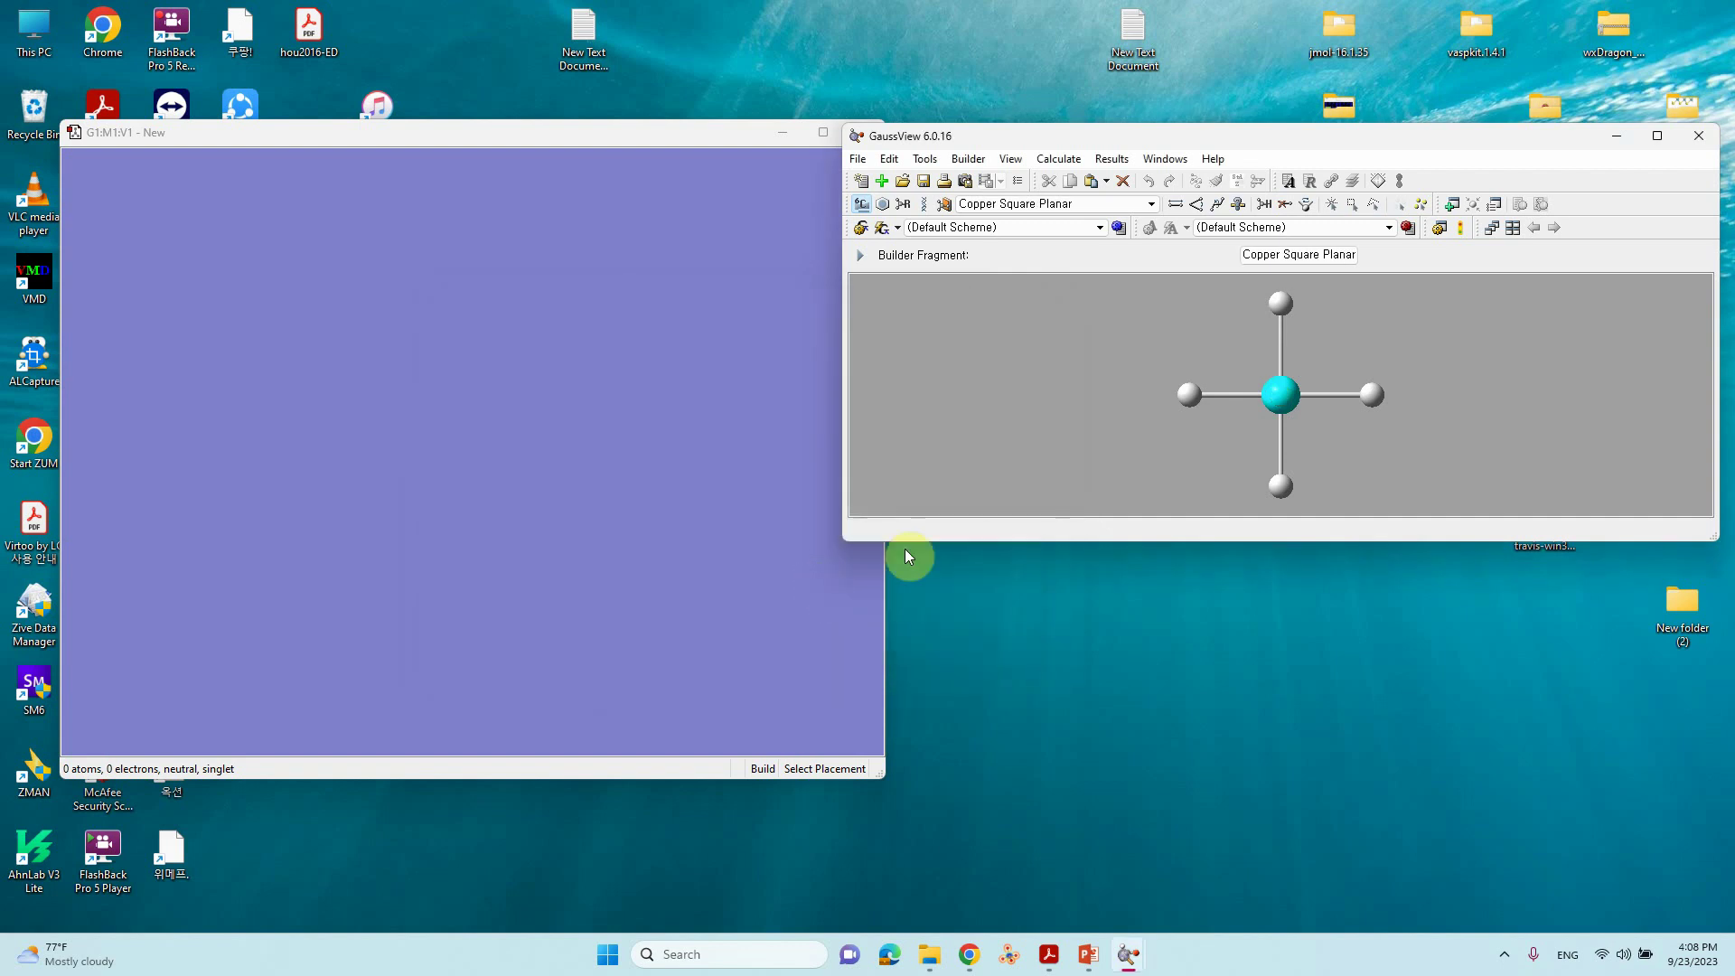
left_click_drag(1384, 369, 1340, 376)
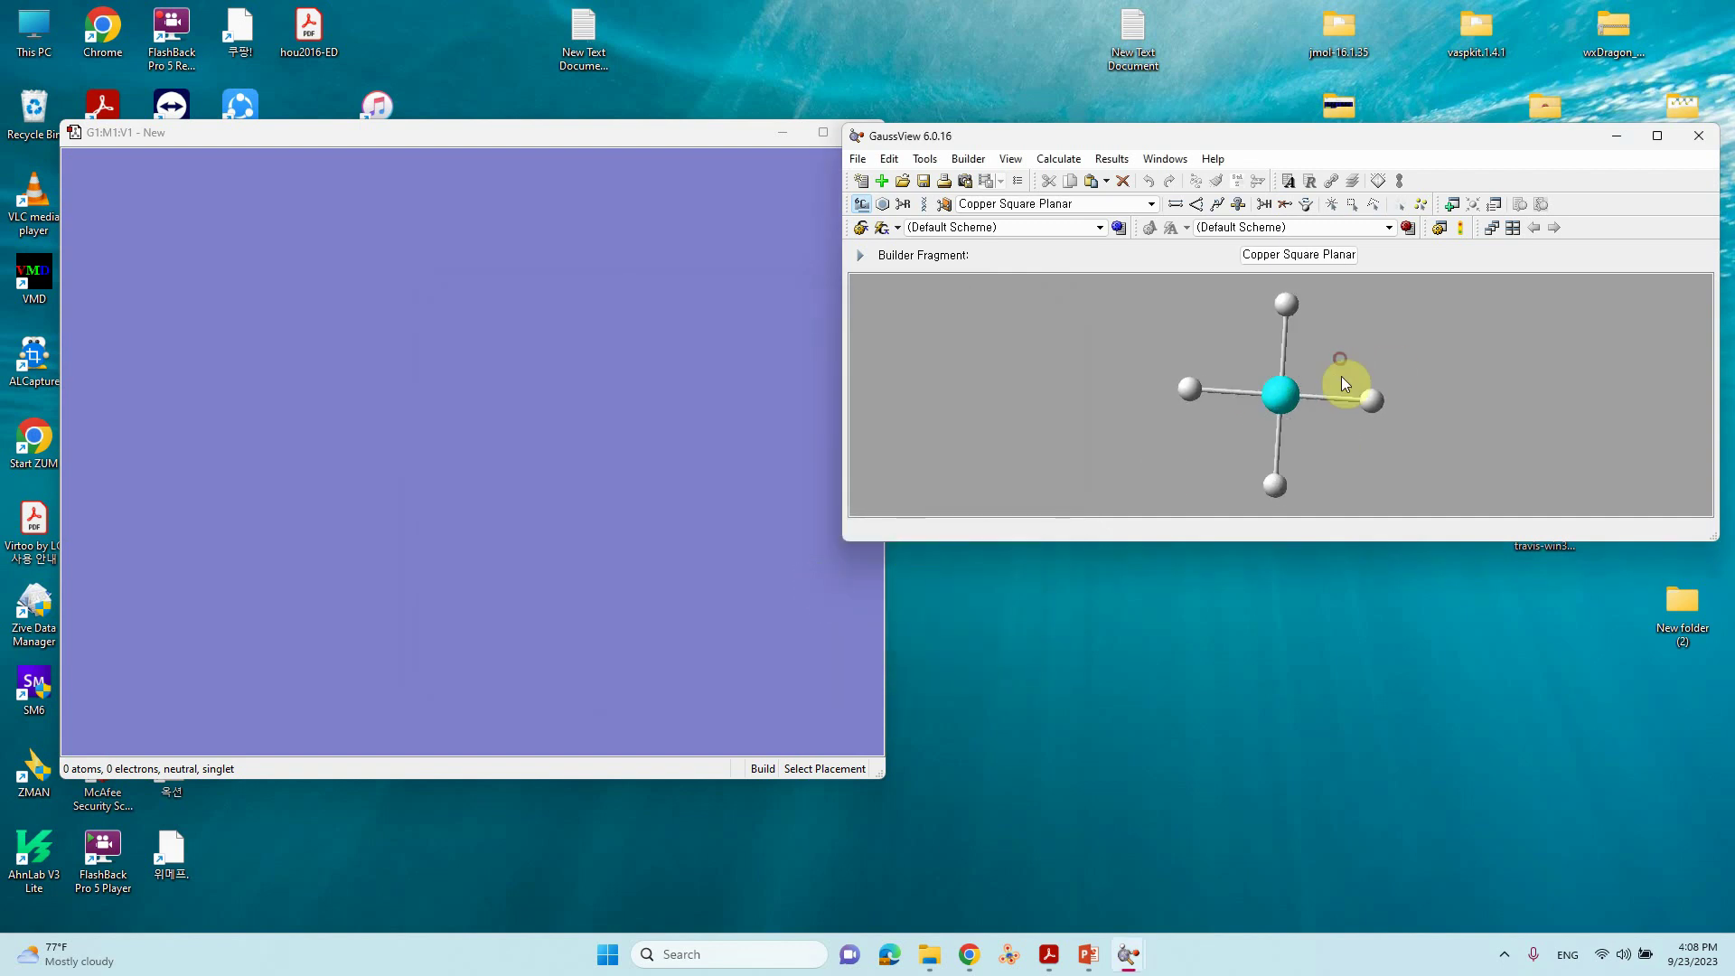
left_click(424, 470)
left_click_drag(429, 468, 430, 553)
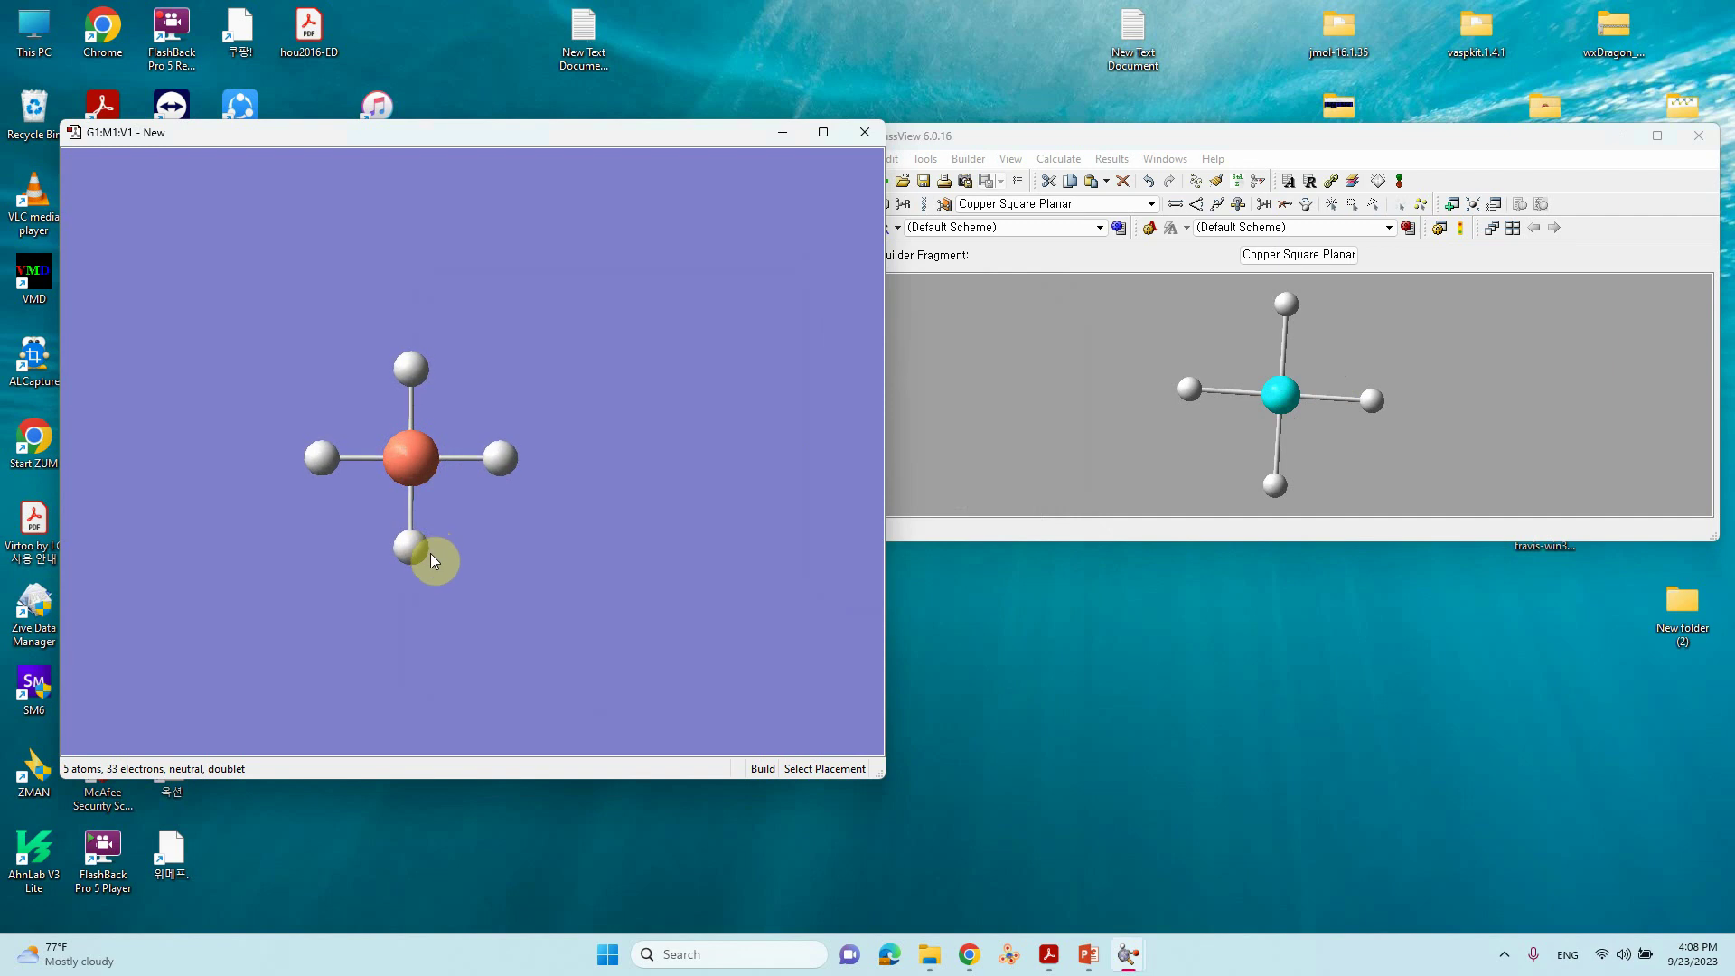
Choose the tetrahedral carbon fragment for building, with its central carbon as the attachment atom
left_click(1007, 143)
left_click(861, 203)
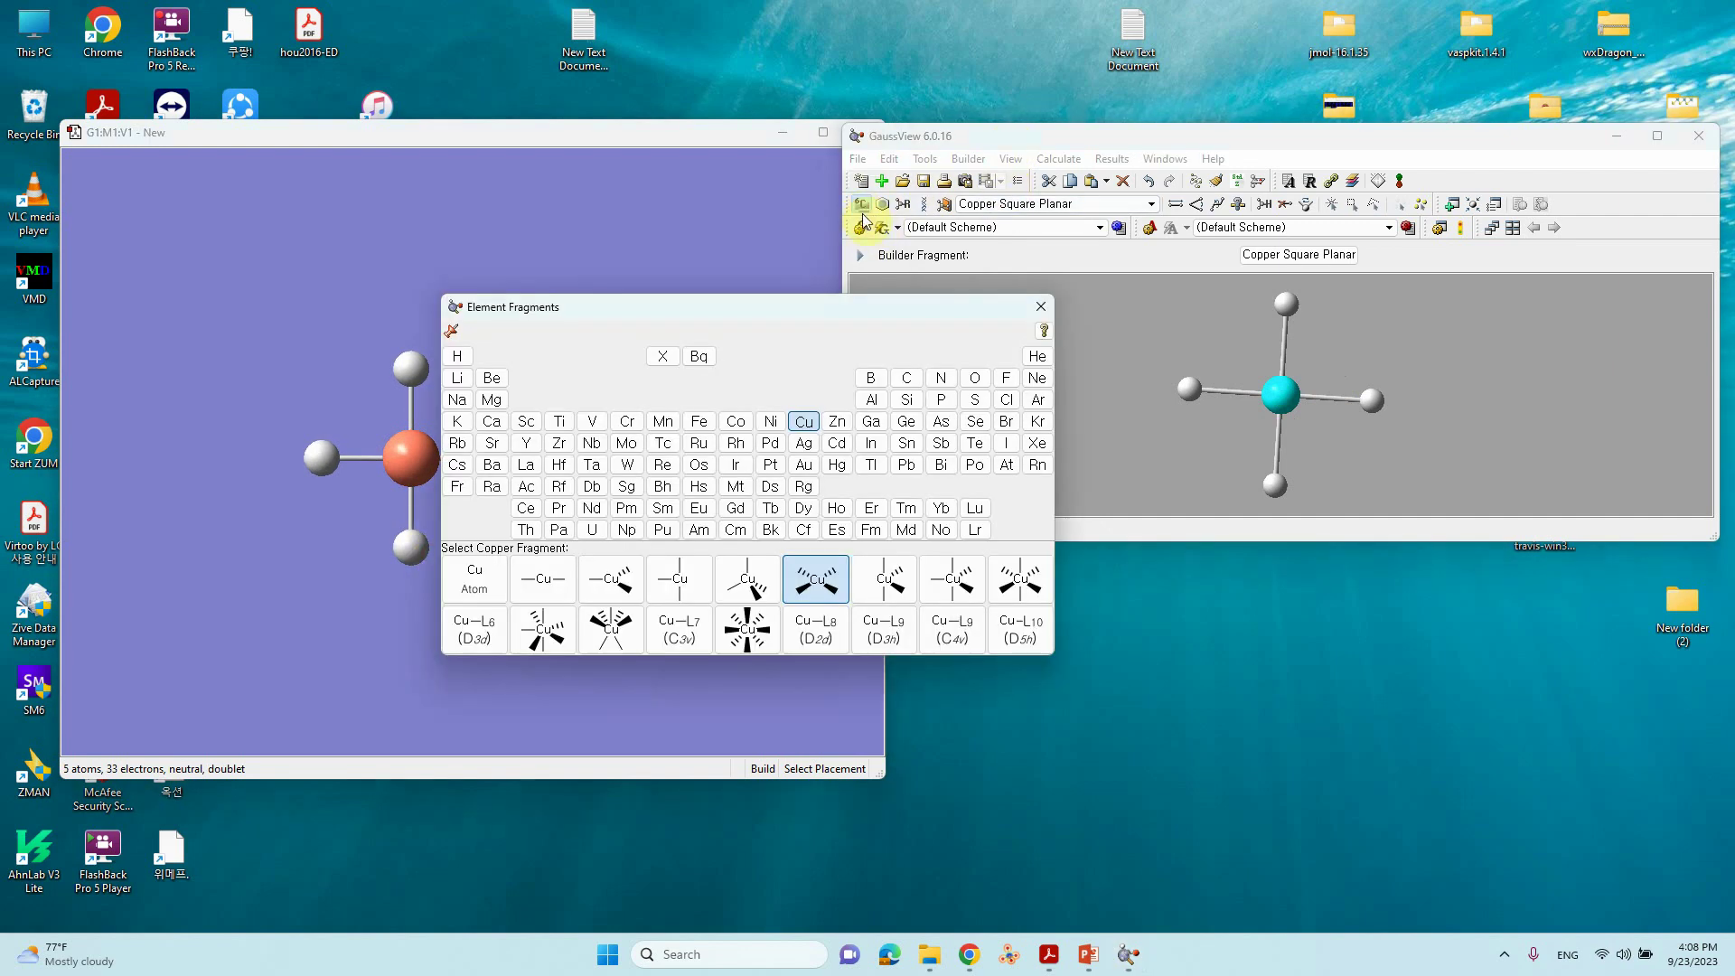
left_click(907, 380)
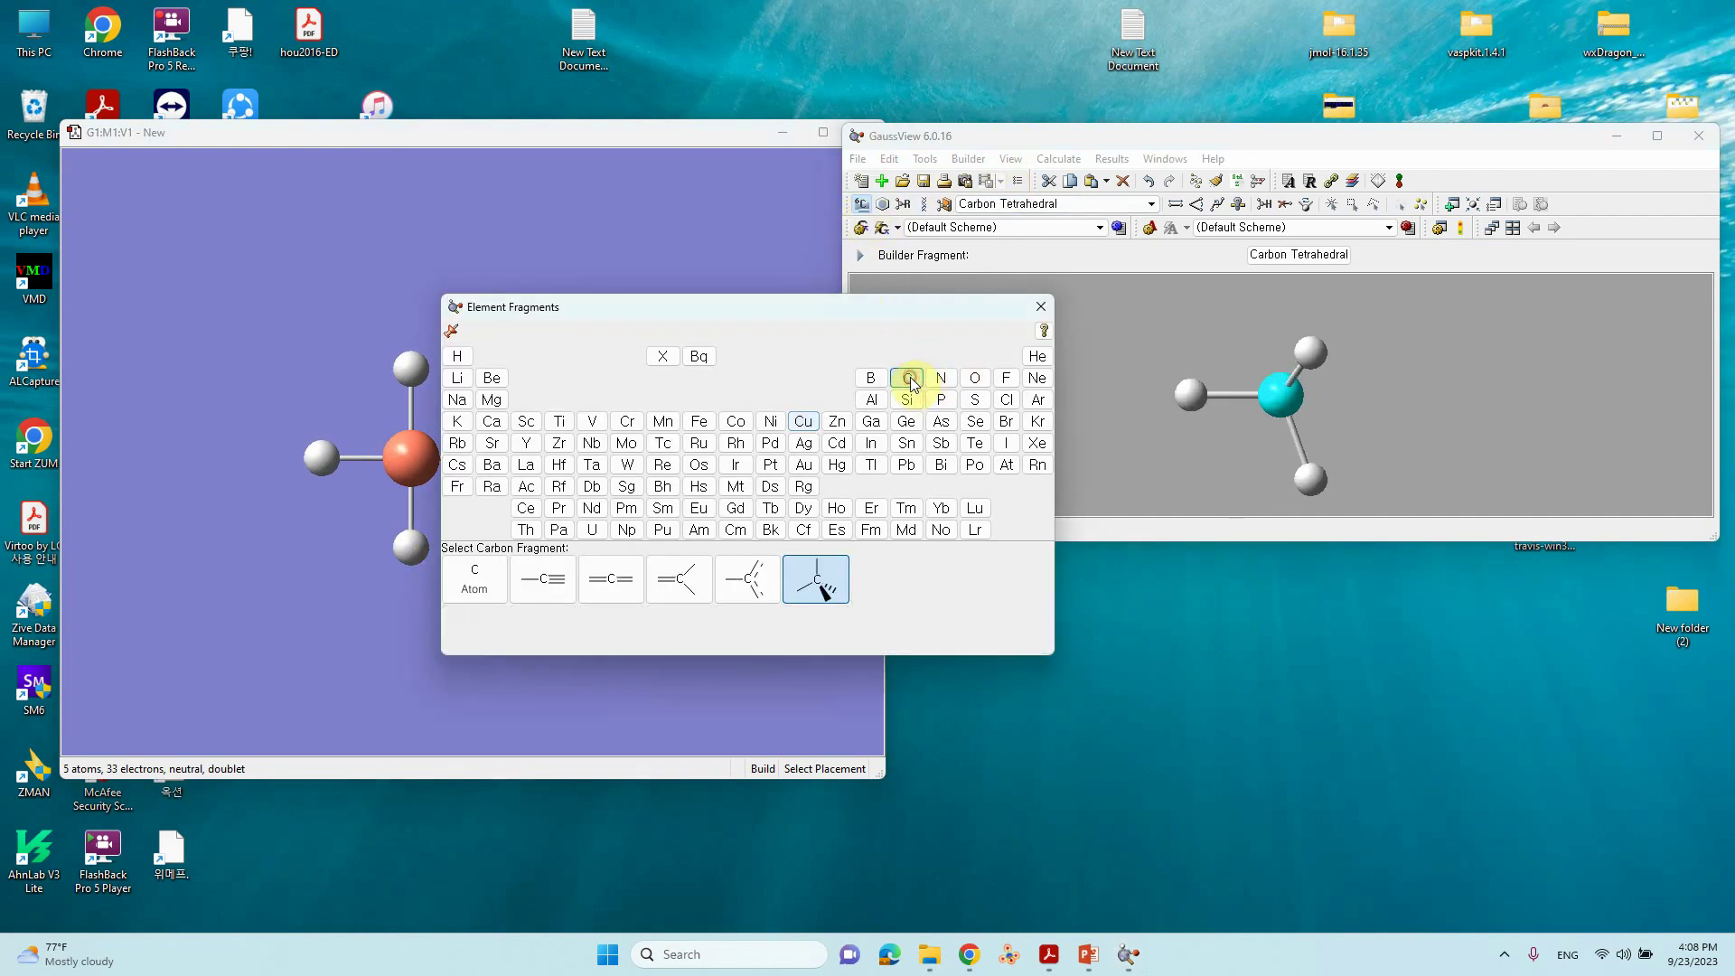
left_click_drag(879, 305, 1363, 455)
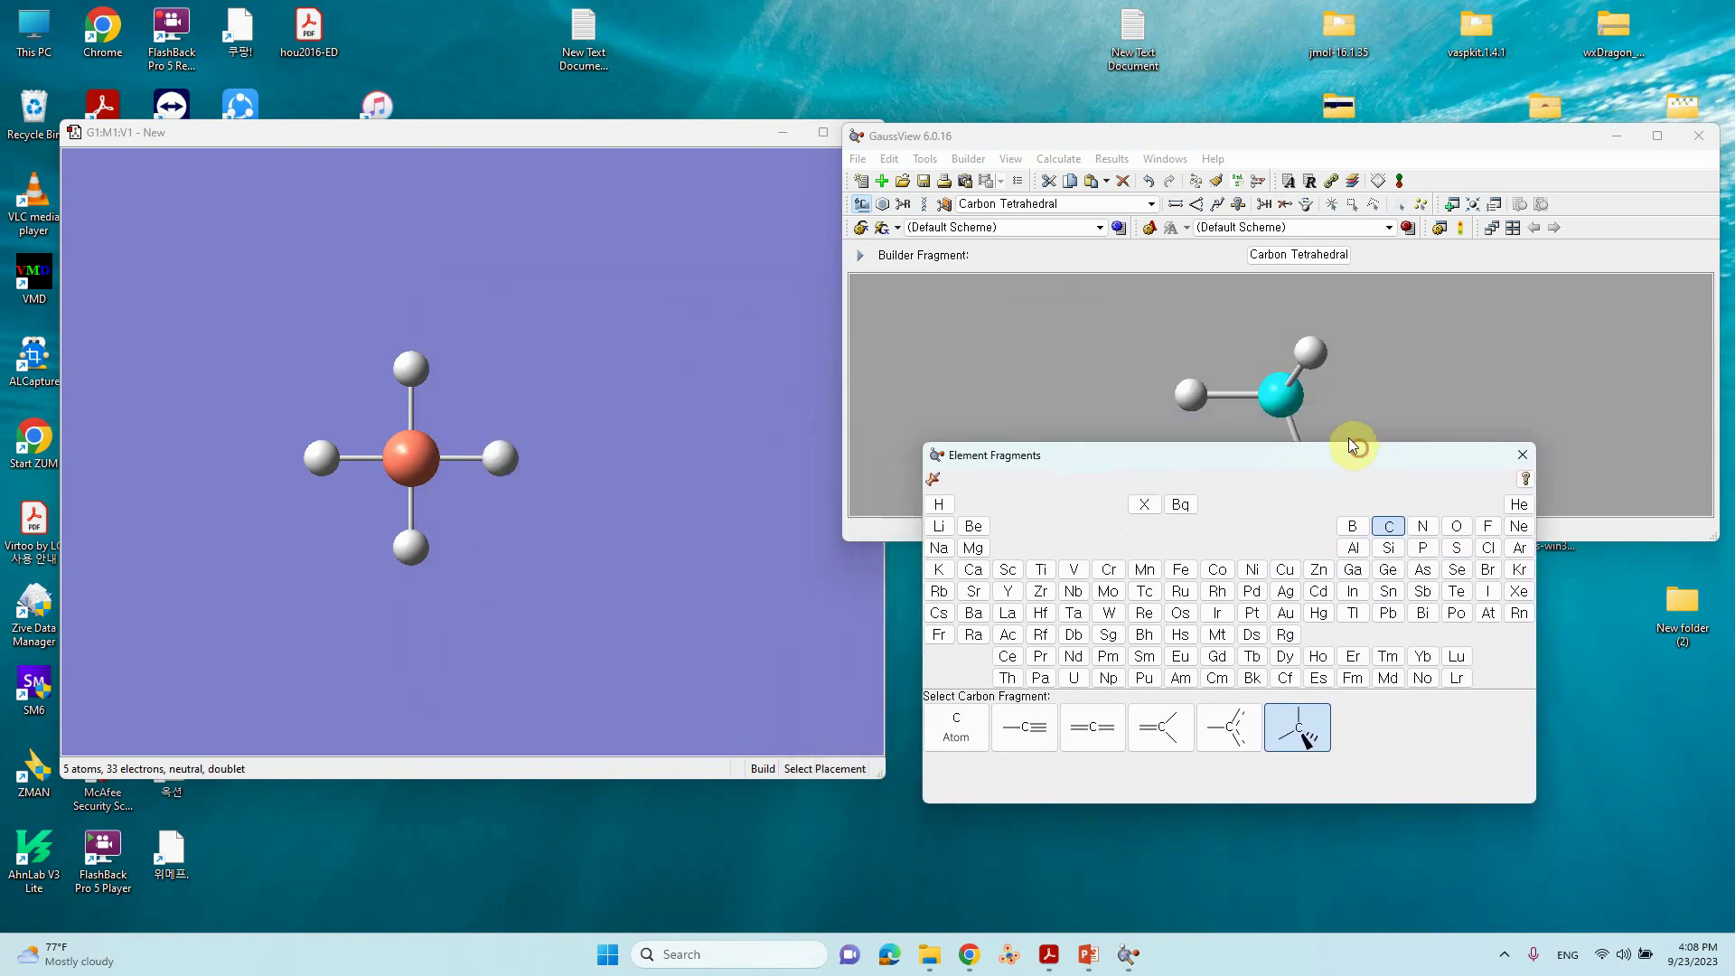
left_click(1290, 398)
left_click_drag(1288, 400, 1283, 394)
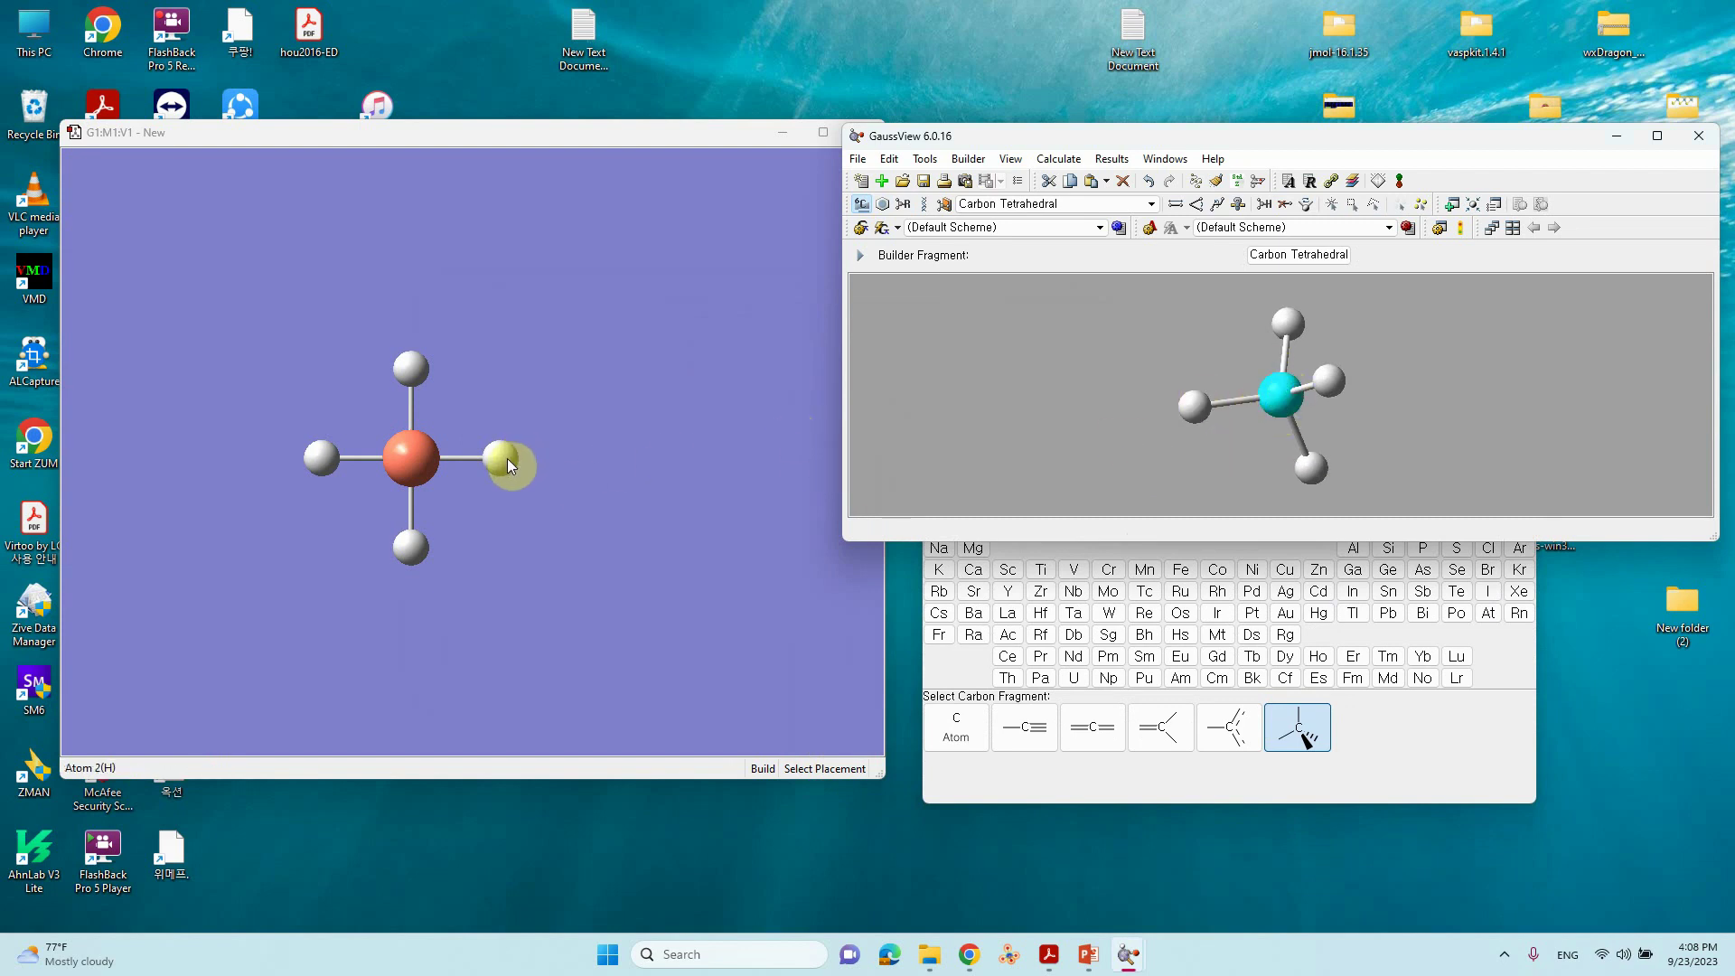
left_click(1195, 403)
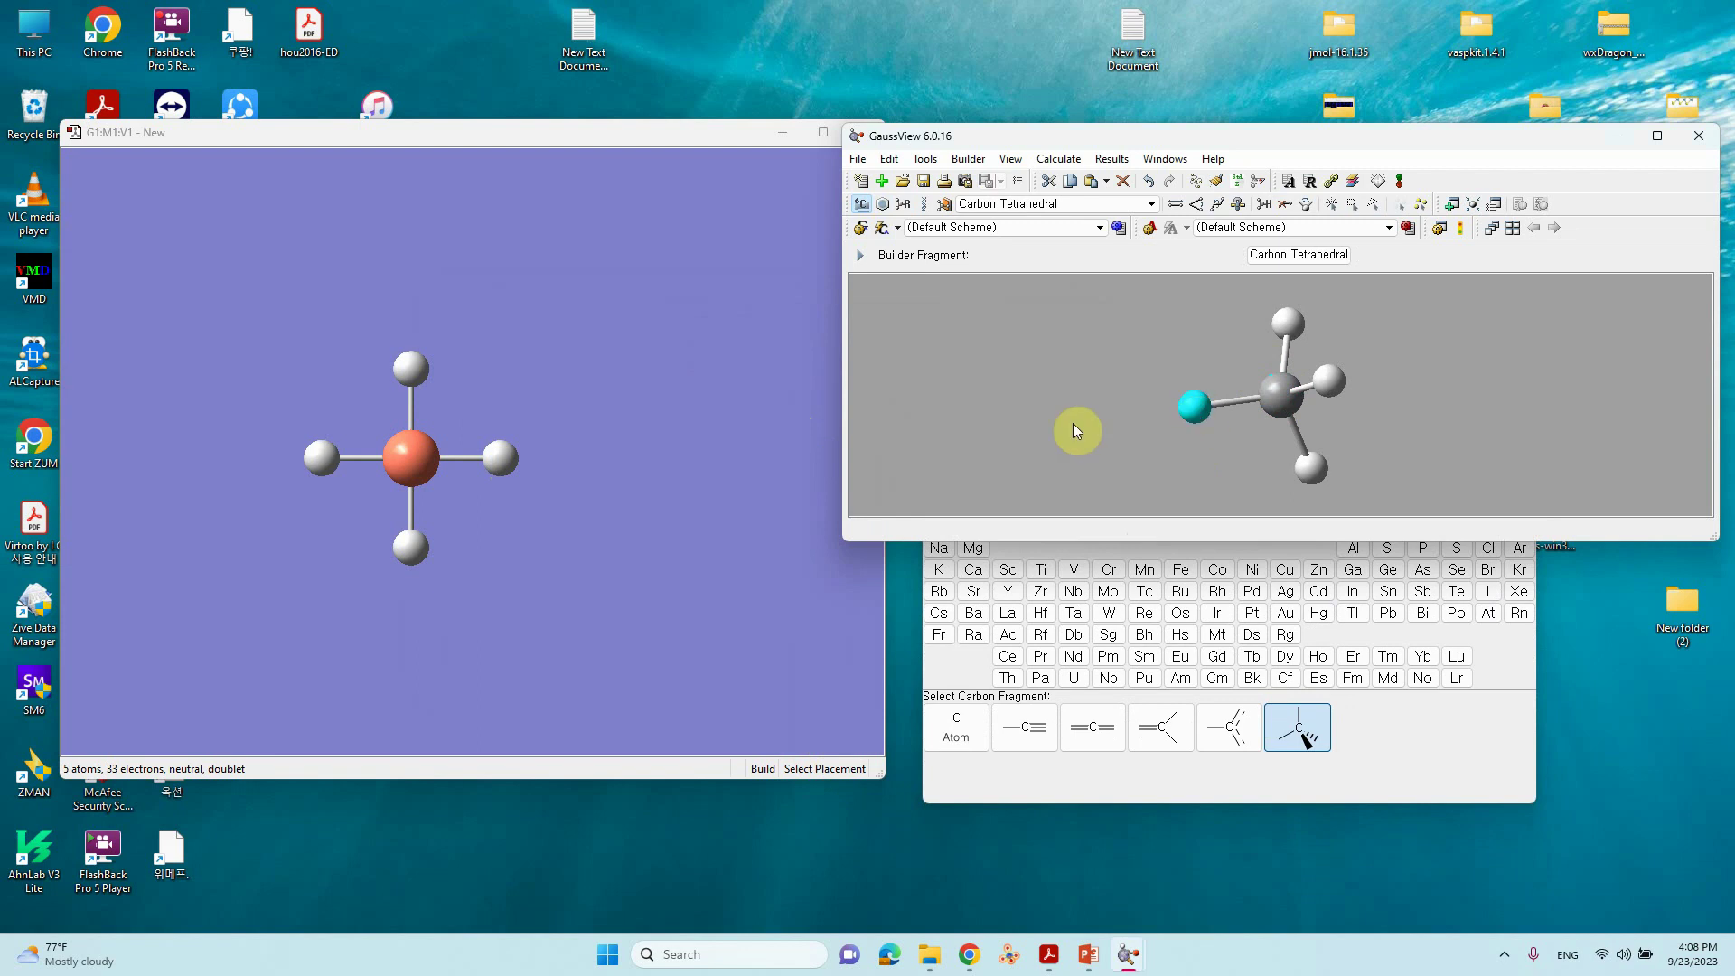
left_click(1272, 392)
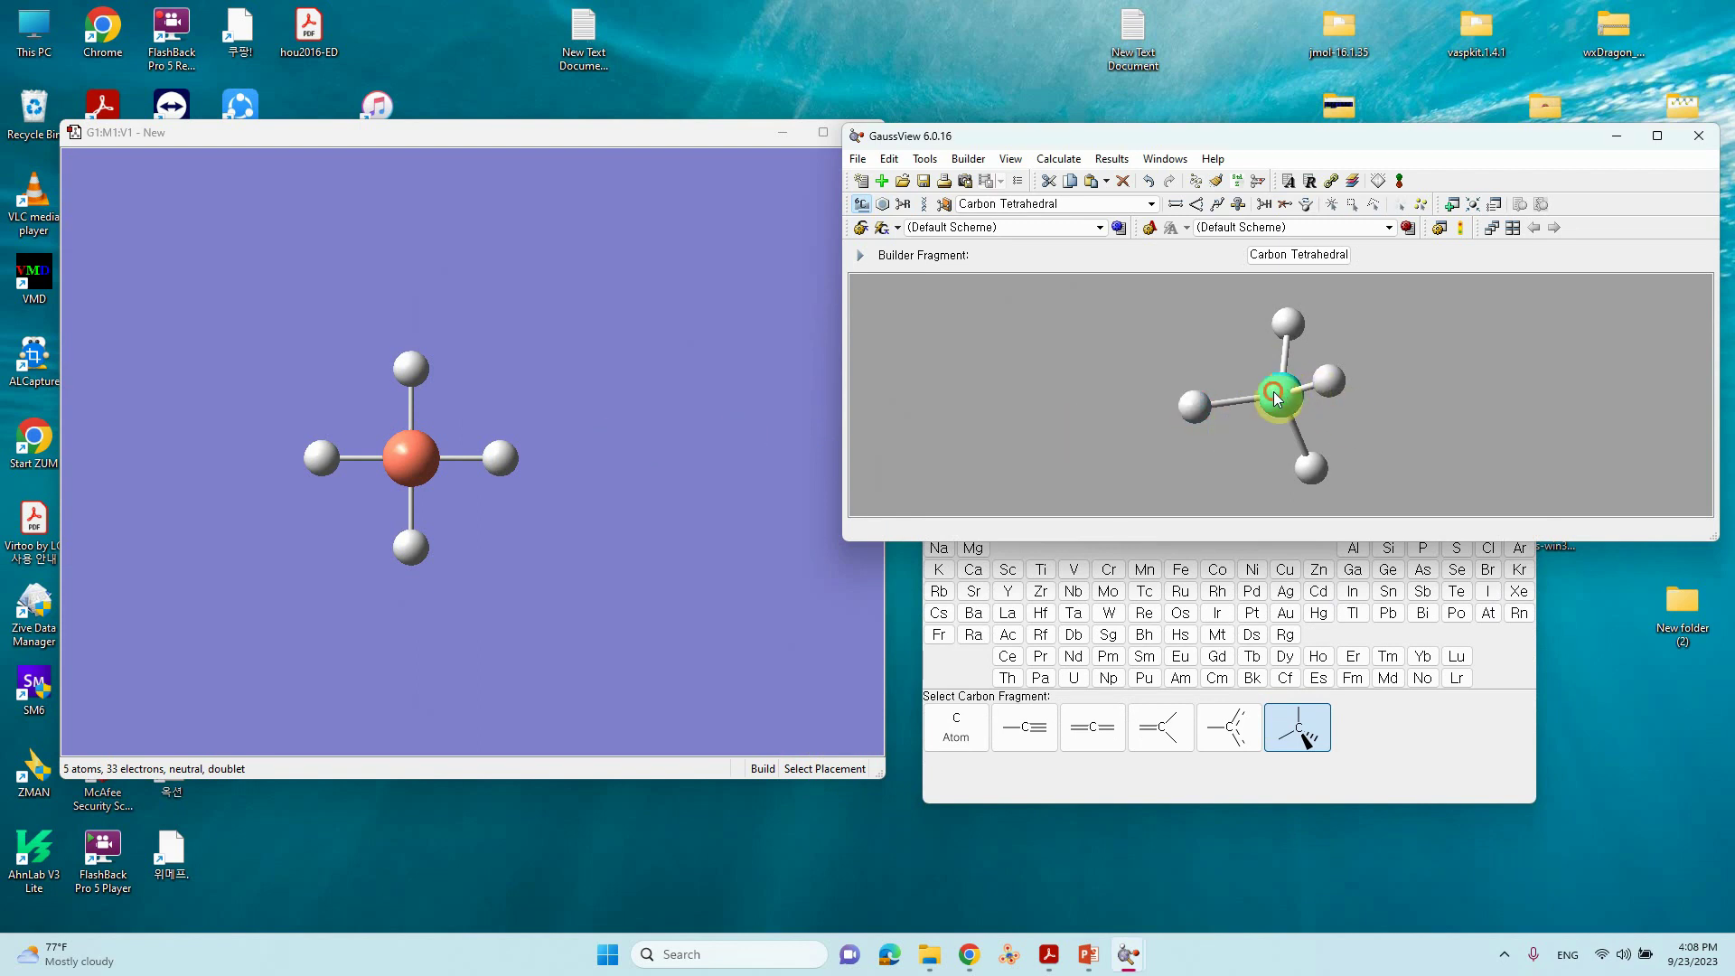
mouse_move(1272, 392)
left_mouse_down()
mouse_move(1277, 426)
mouse_move(1272, 331)
mouse_move(1299, 401)
mouse_move(1277, 416)
mouse_move(1249, 389)
left_mouse_up()
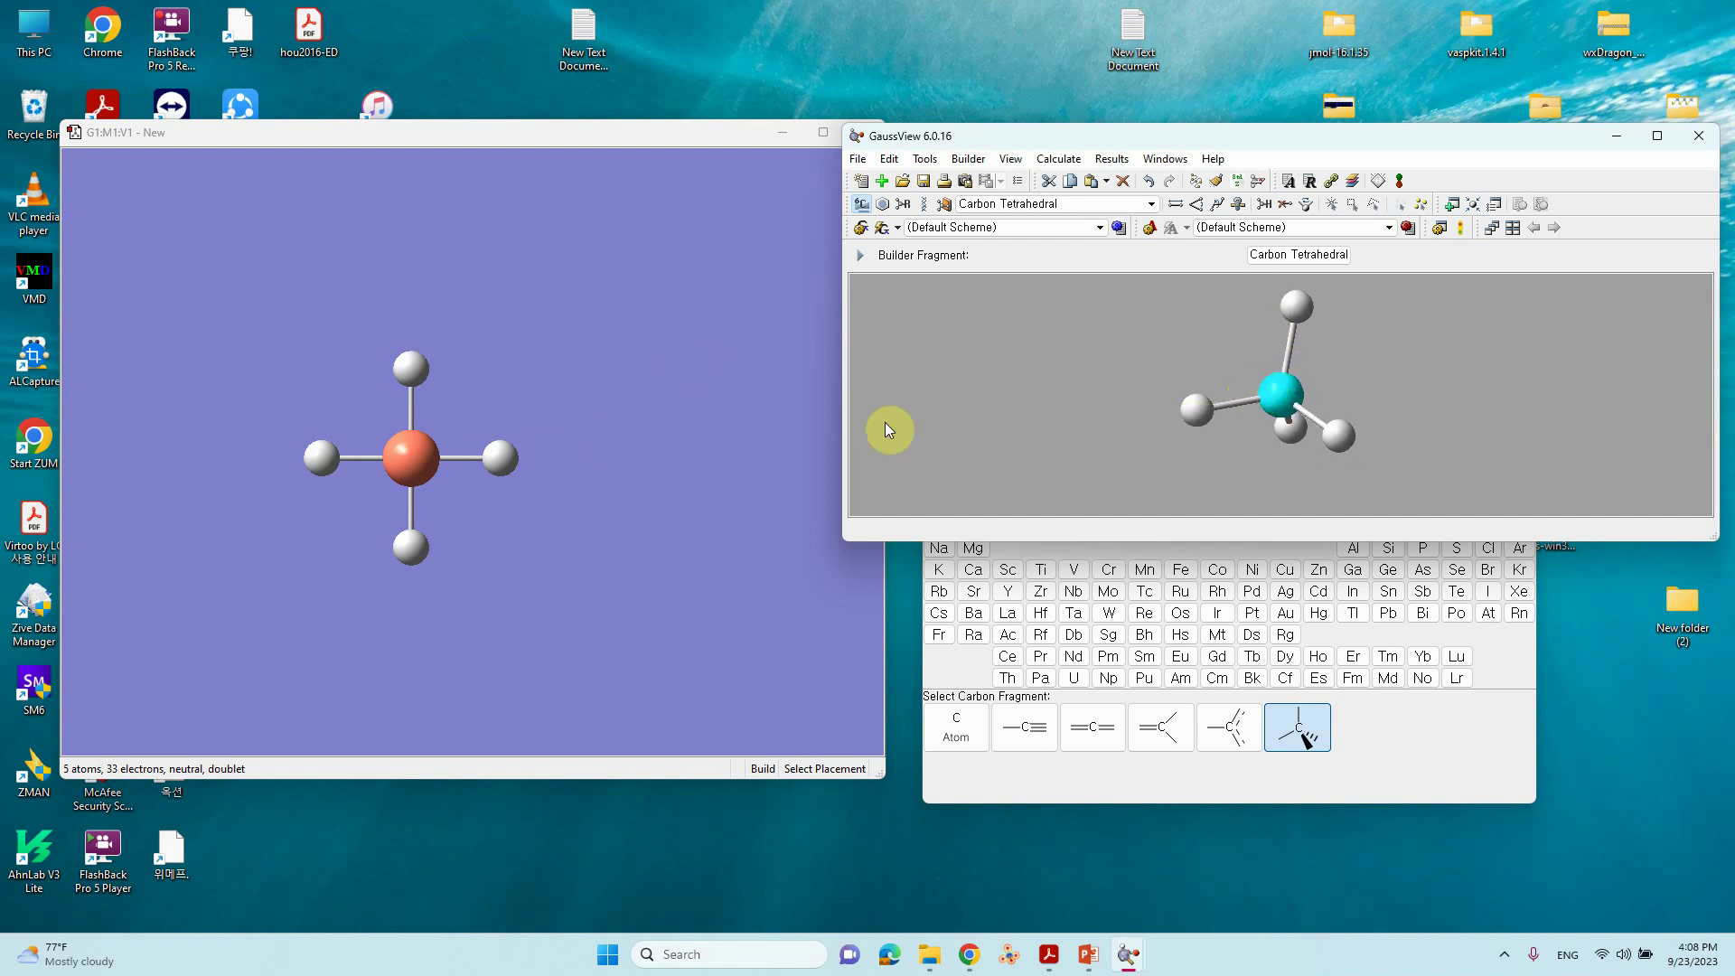
Replace all four hydrogens around the copper centre with methyl groups
left_click(506, 457)
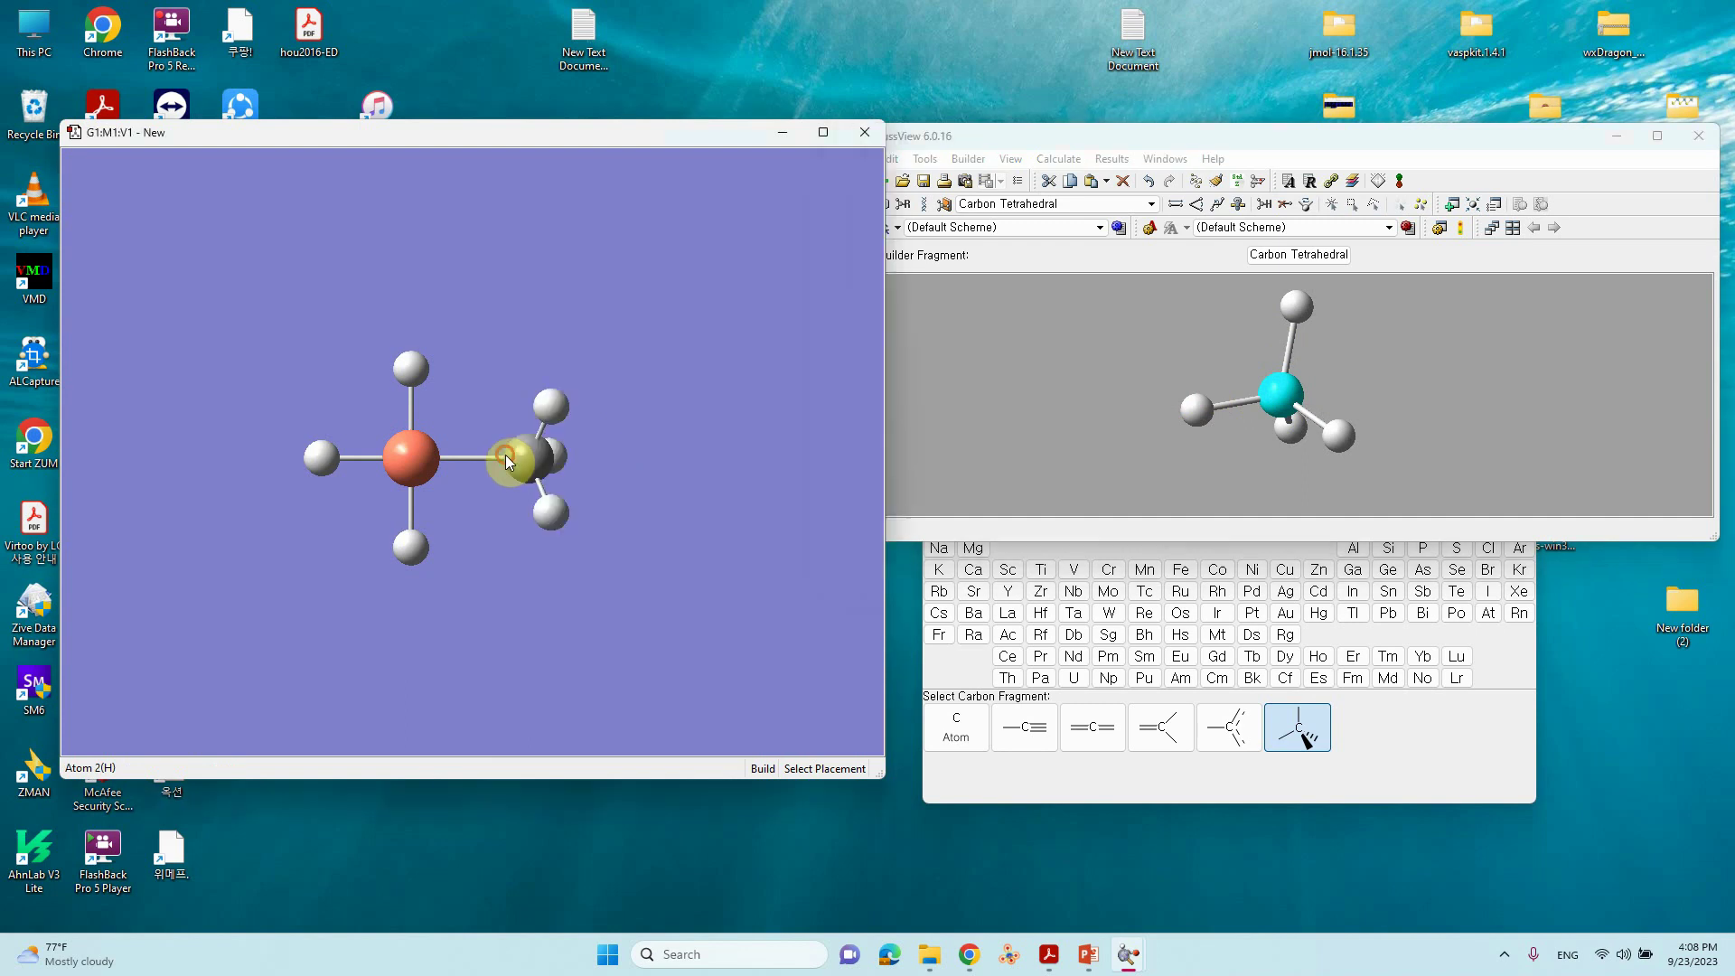
left_click(412, 367)
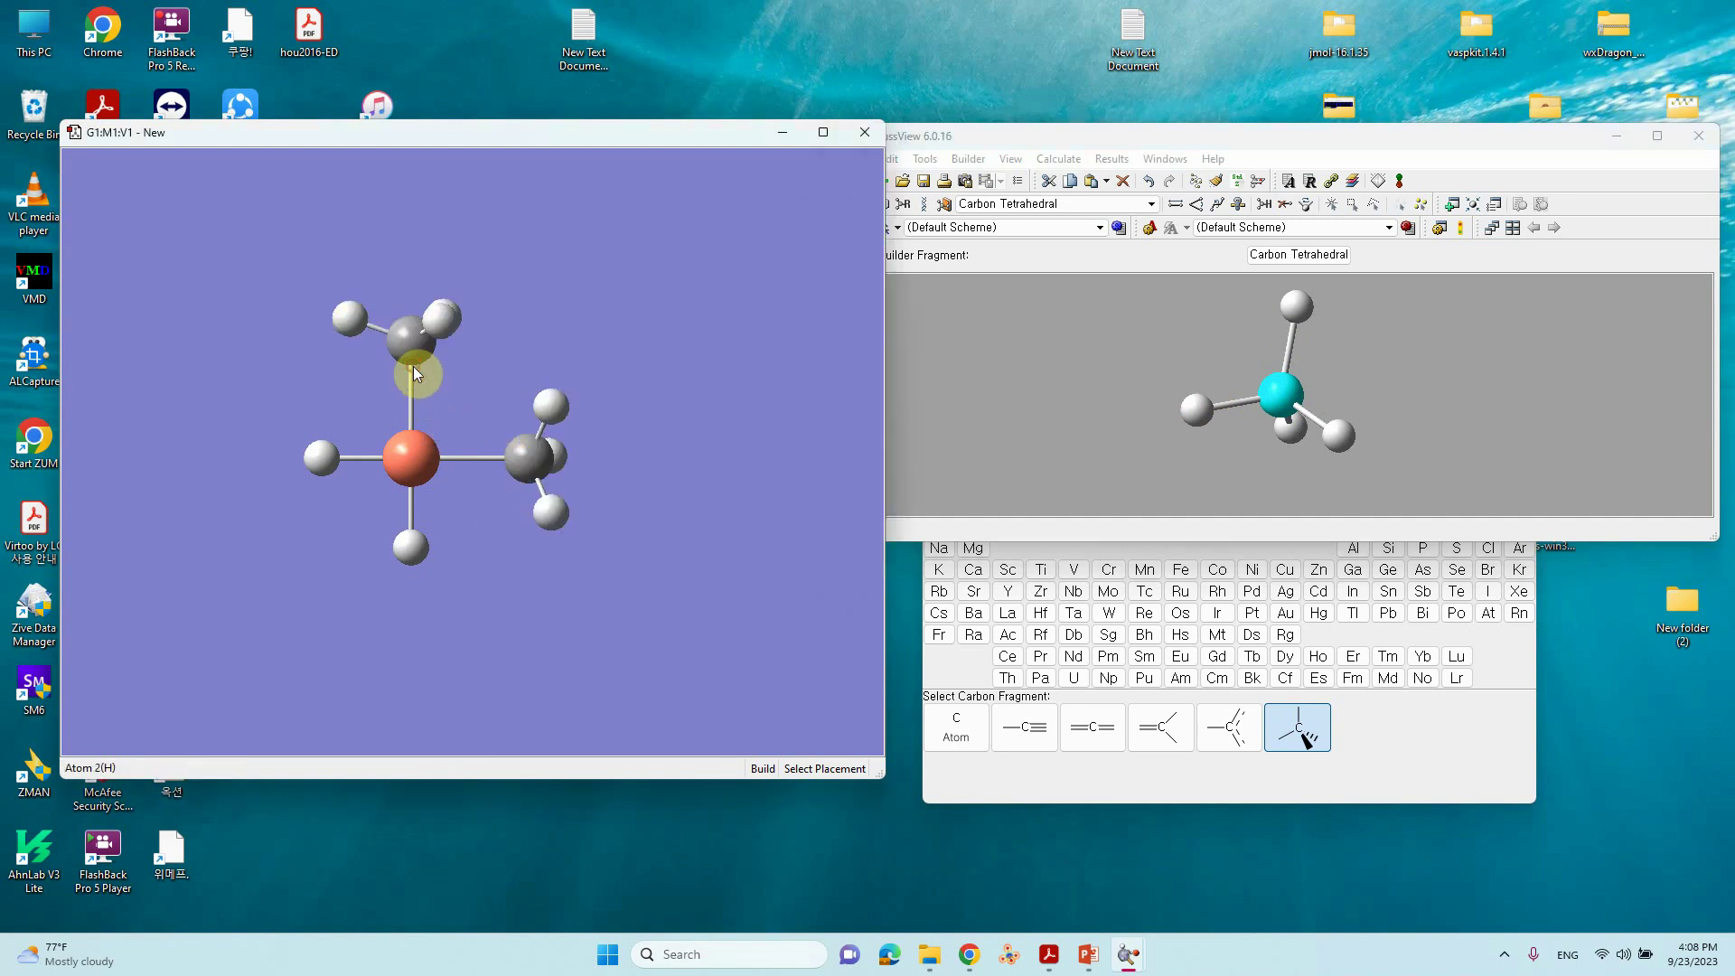
left_click(411, 546)
left_click(325, 460)
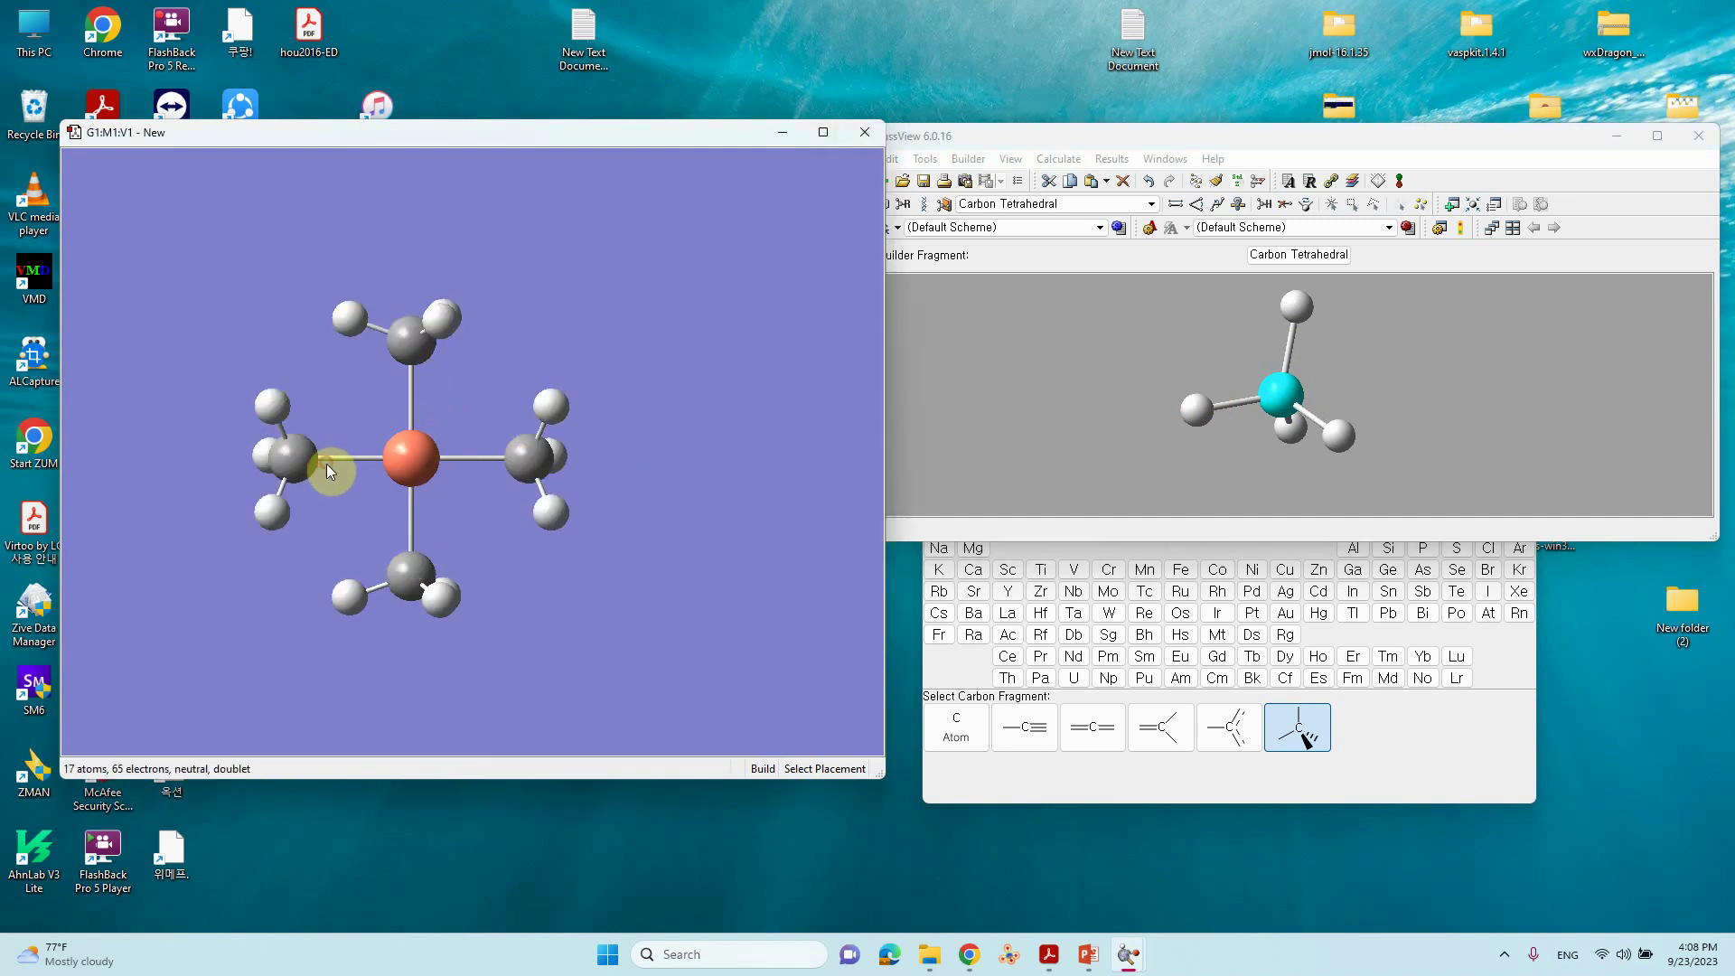
Extend one methyl group on the copper into an ethyl group by replacing one of its hydrogens with a tetrahedral carbon
left_click_drag(390, 424, 379, 517)
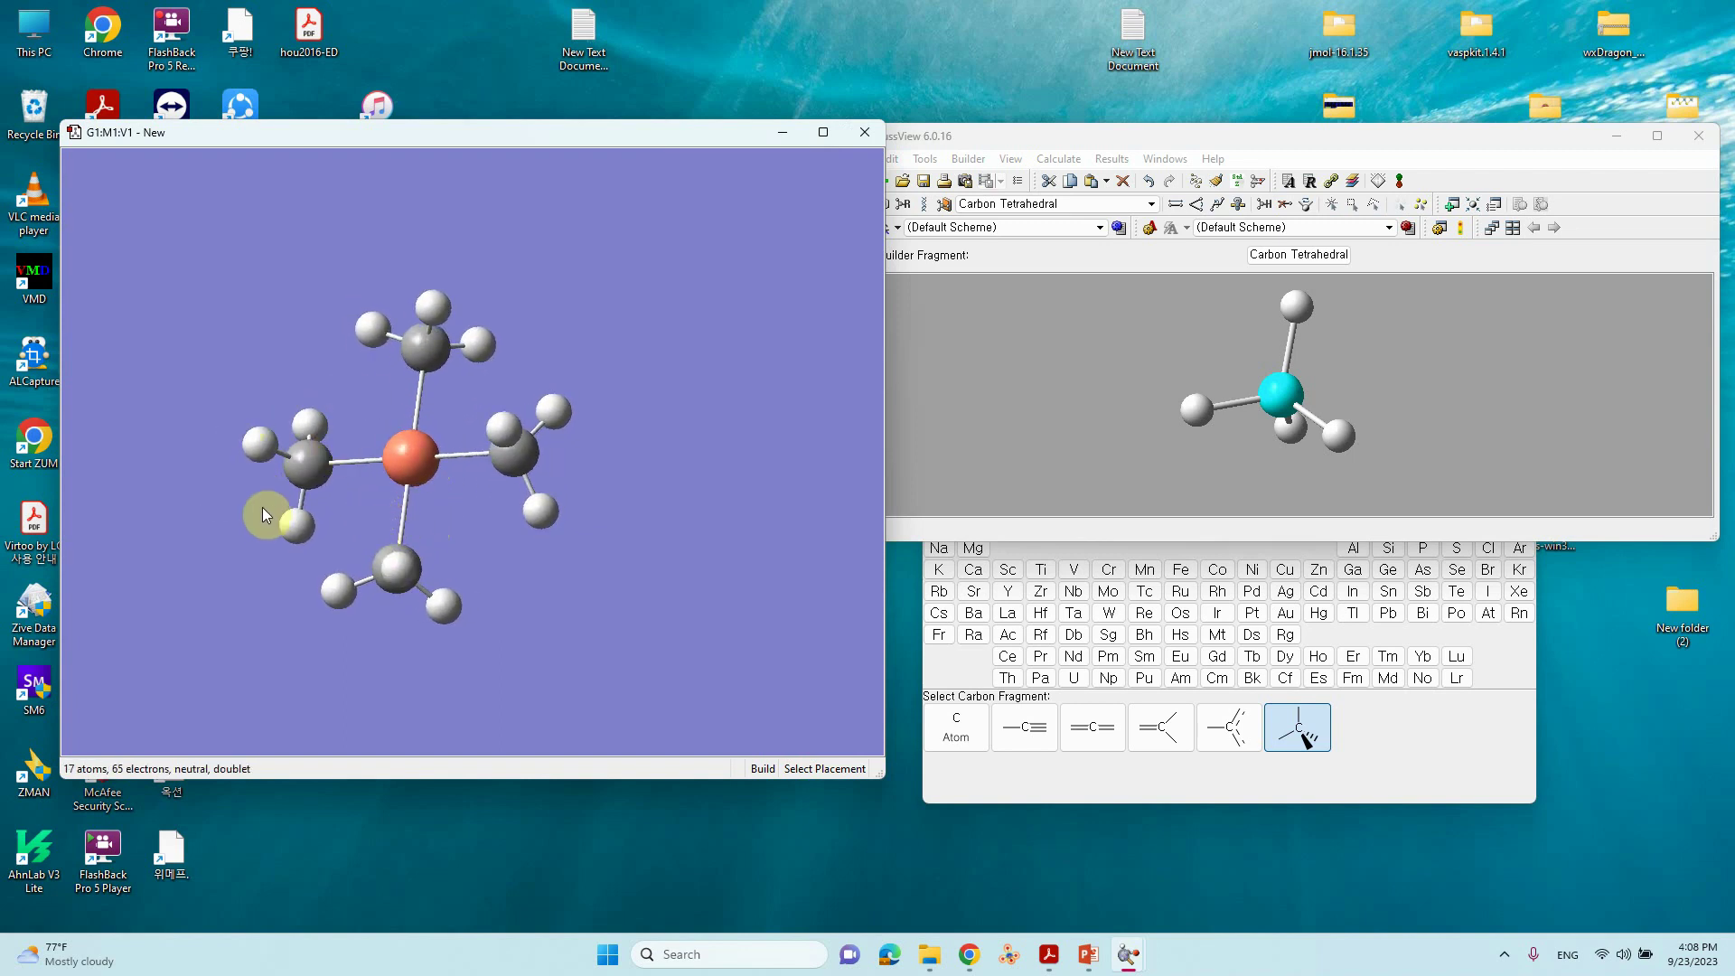
left_click(259, 441)
left_click_drag(340, 406, 450, 458)
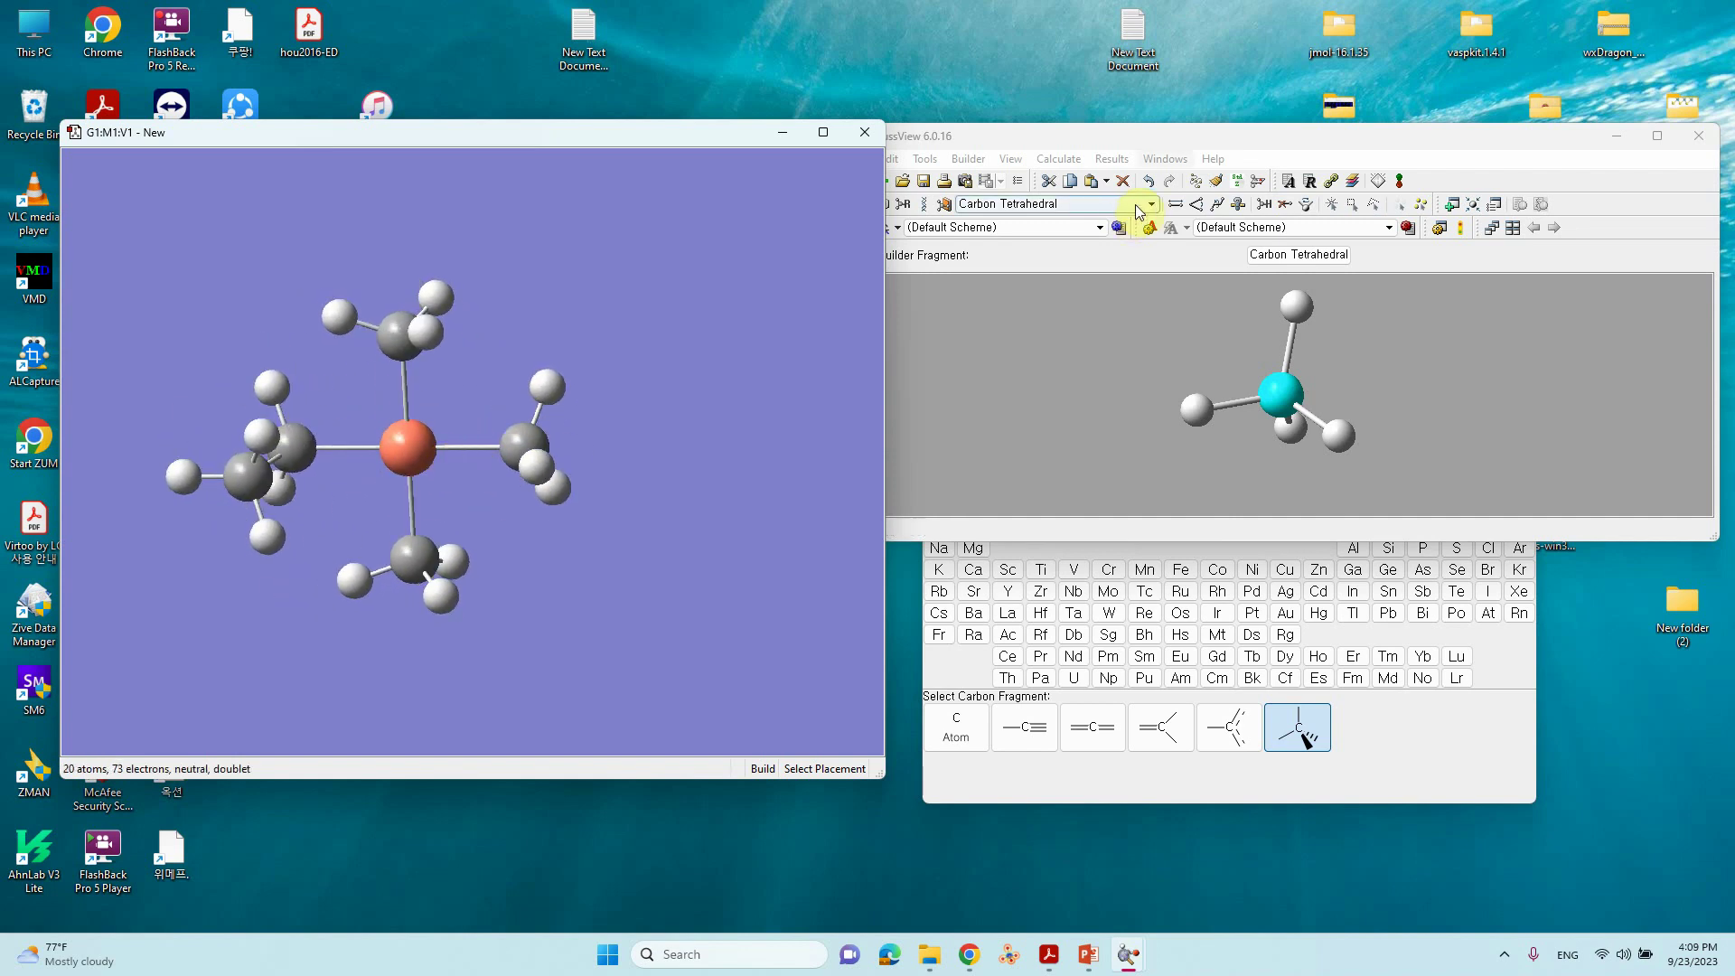
Start saving the structure, create a folder named New inside Gaussian-YT and open it as the save location
left_click_drag(1136, 149, 1066, 136)
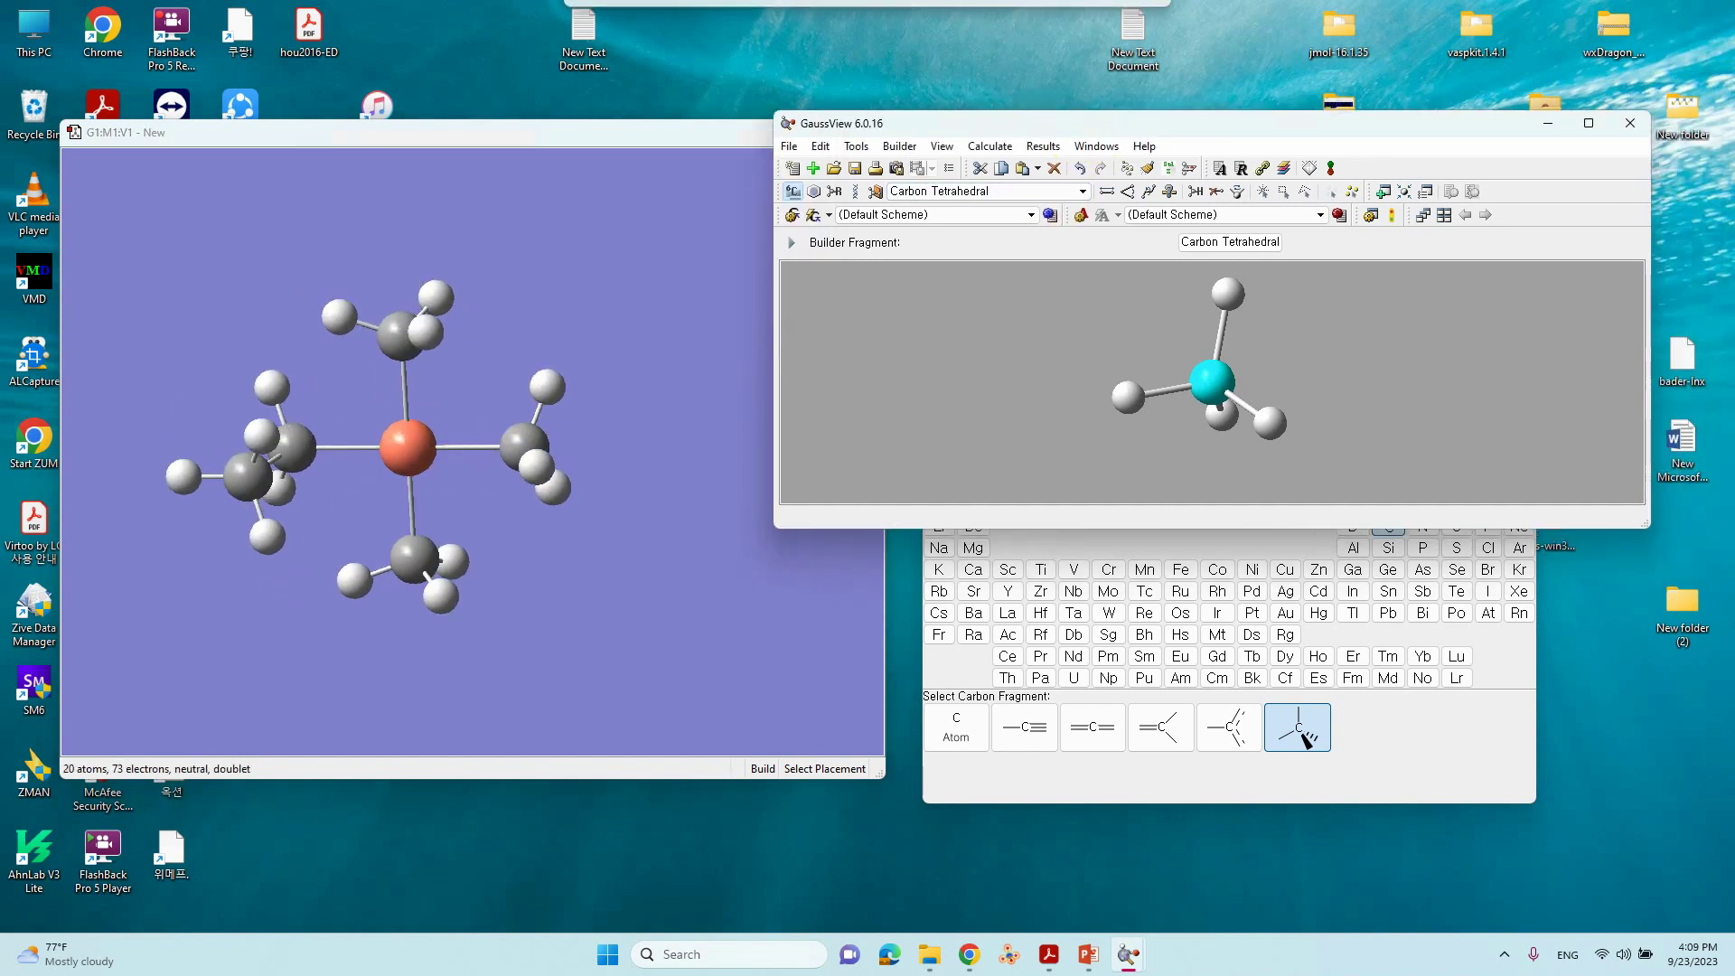
left_click(796, 150)
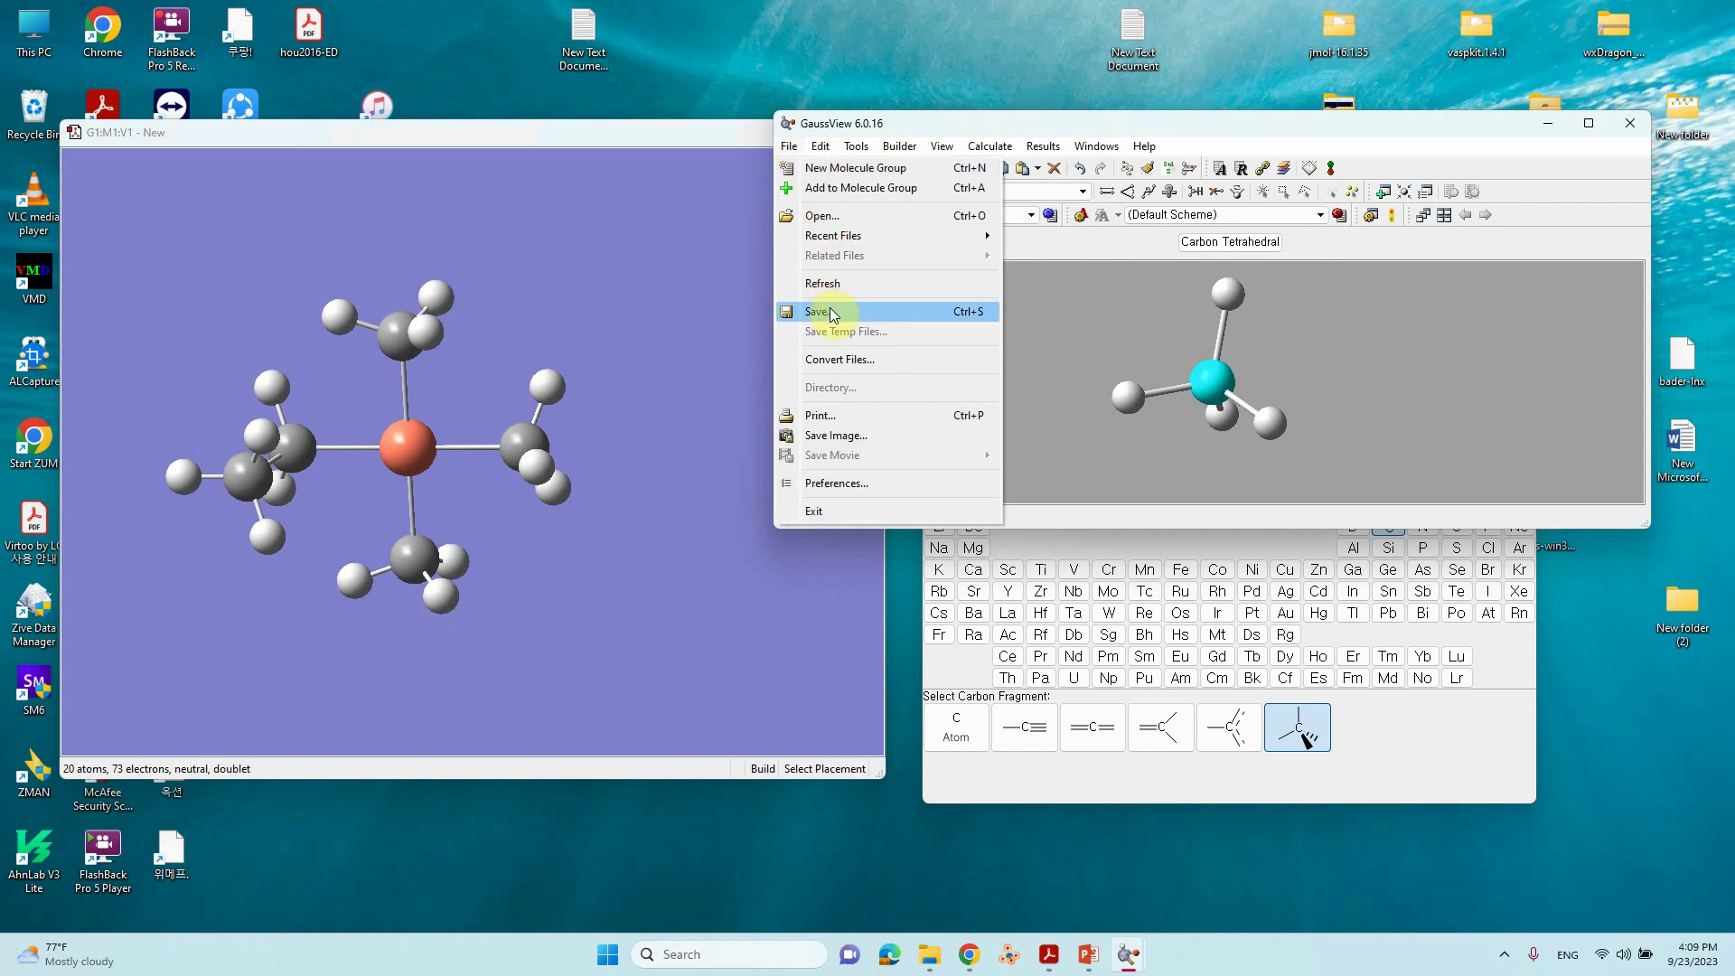
left_click(1055, 287)
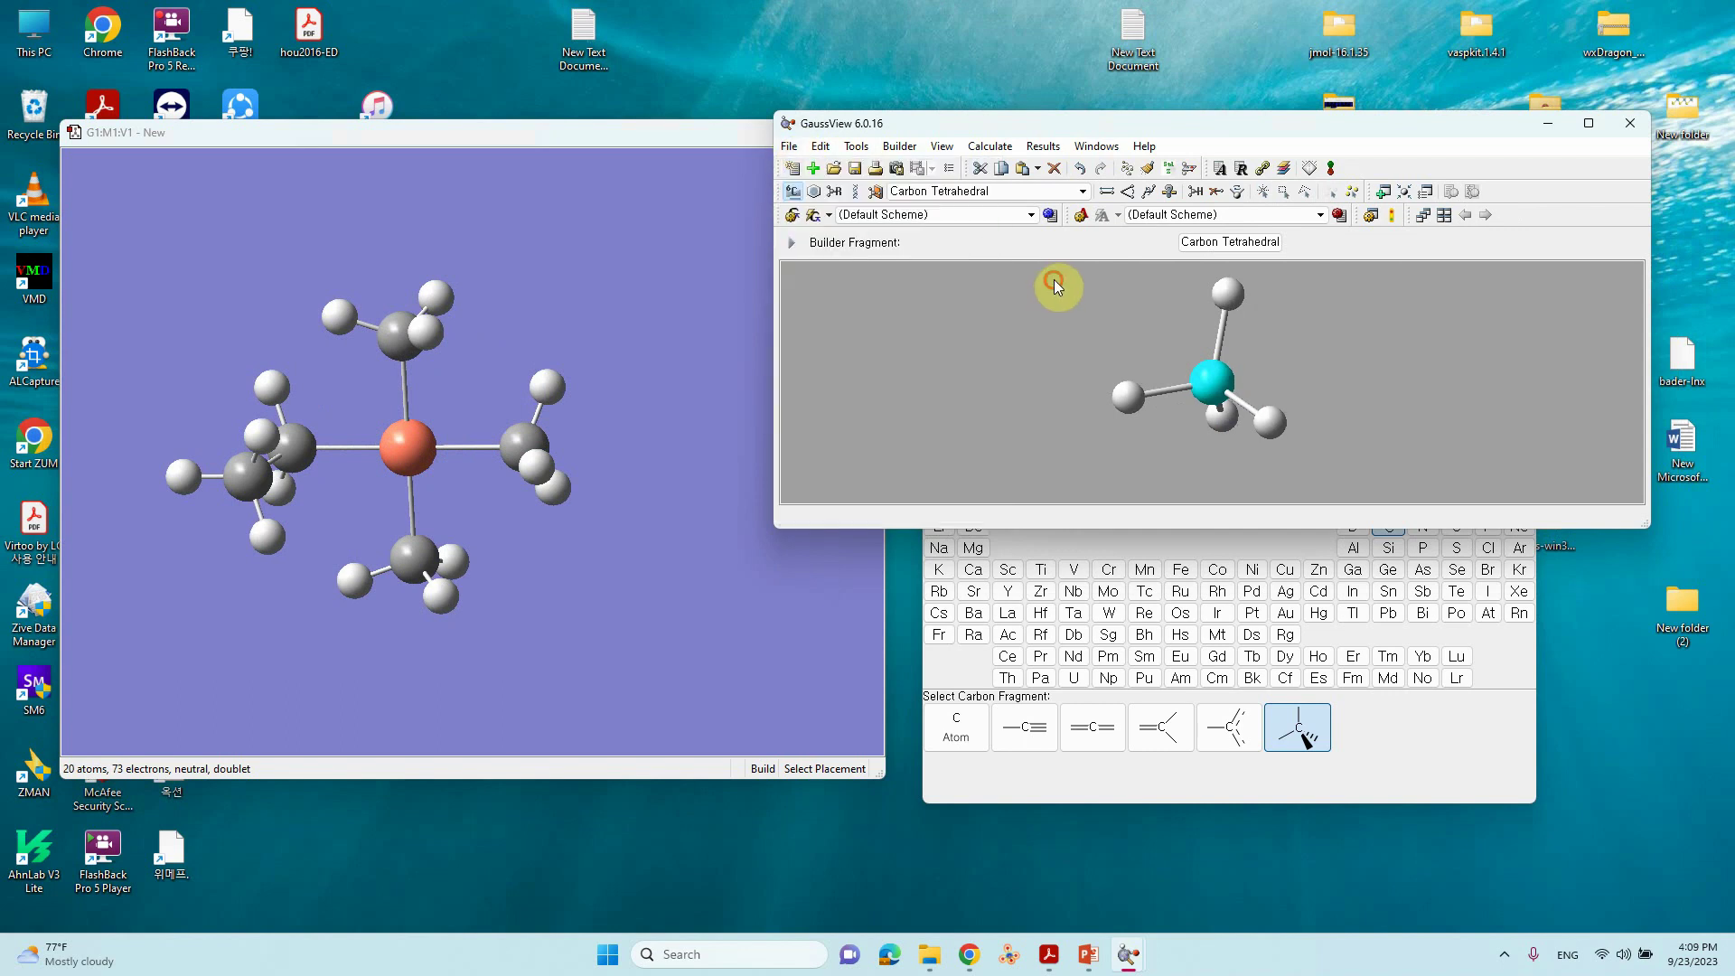
left_click(788, 145)
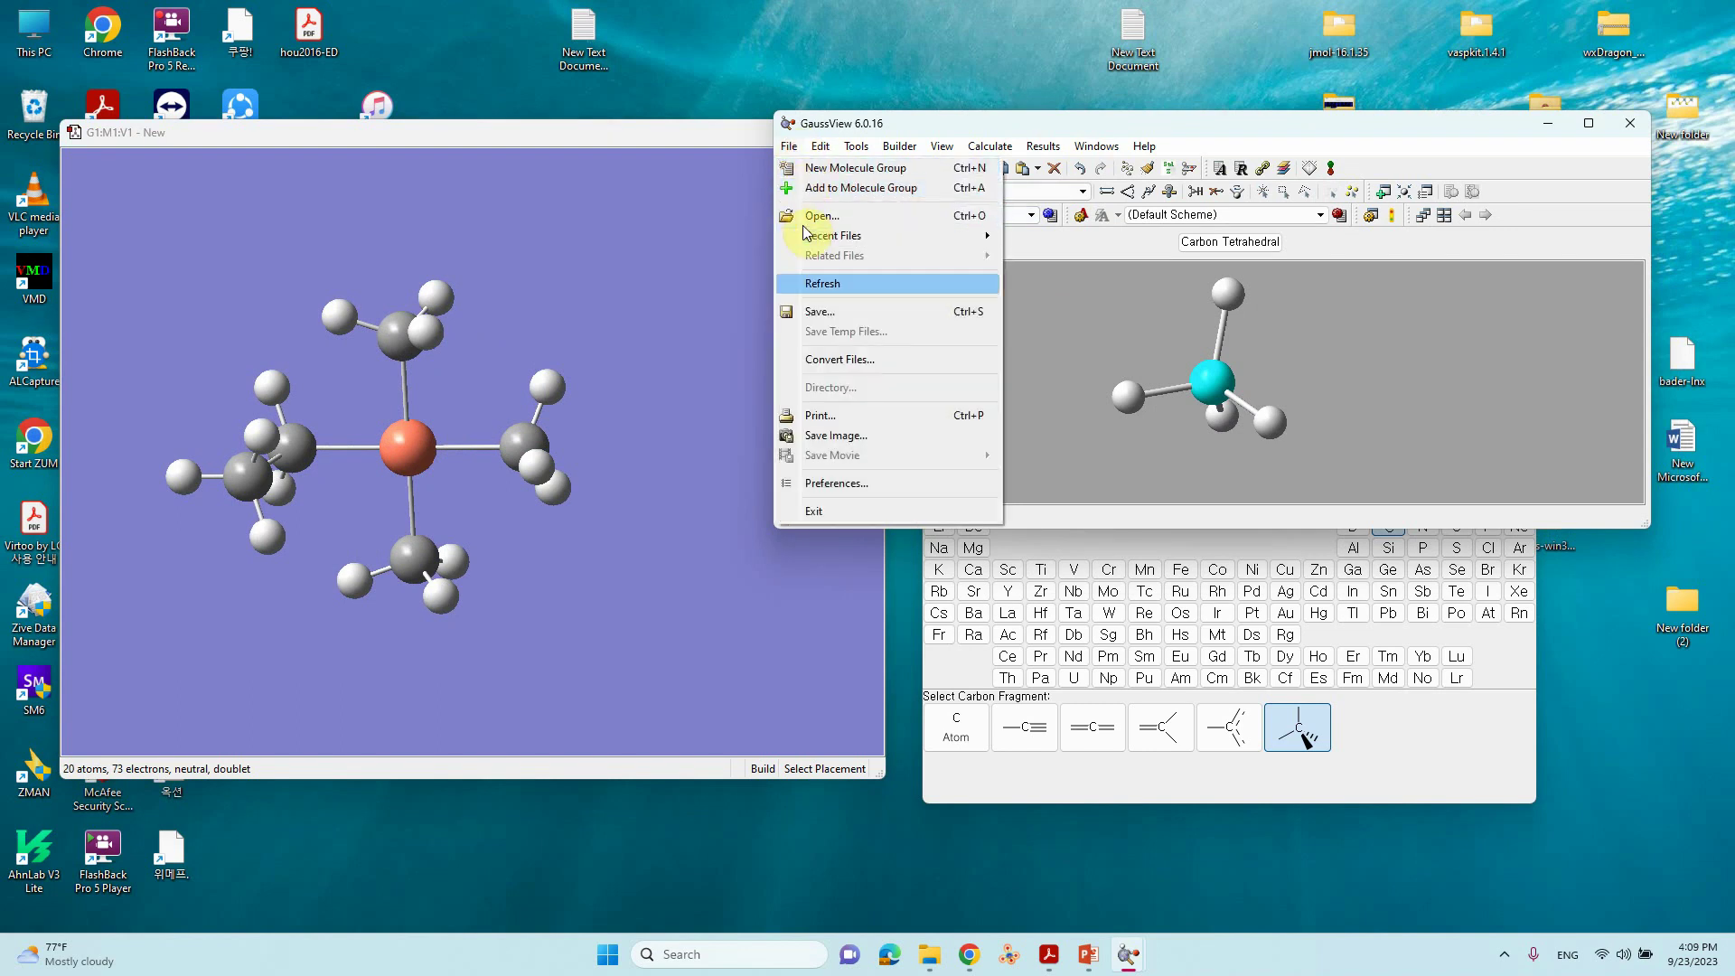
left_click(811, 312)
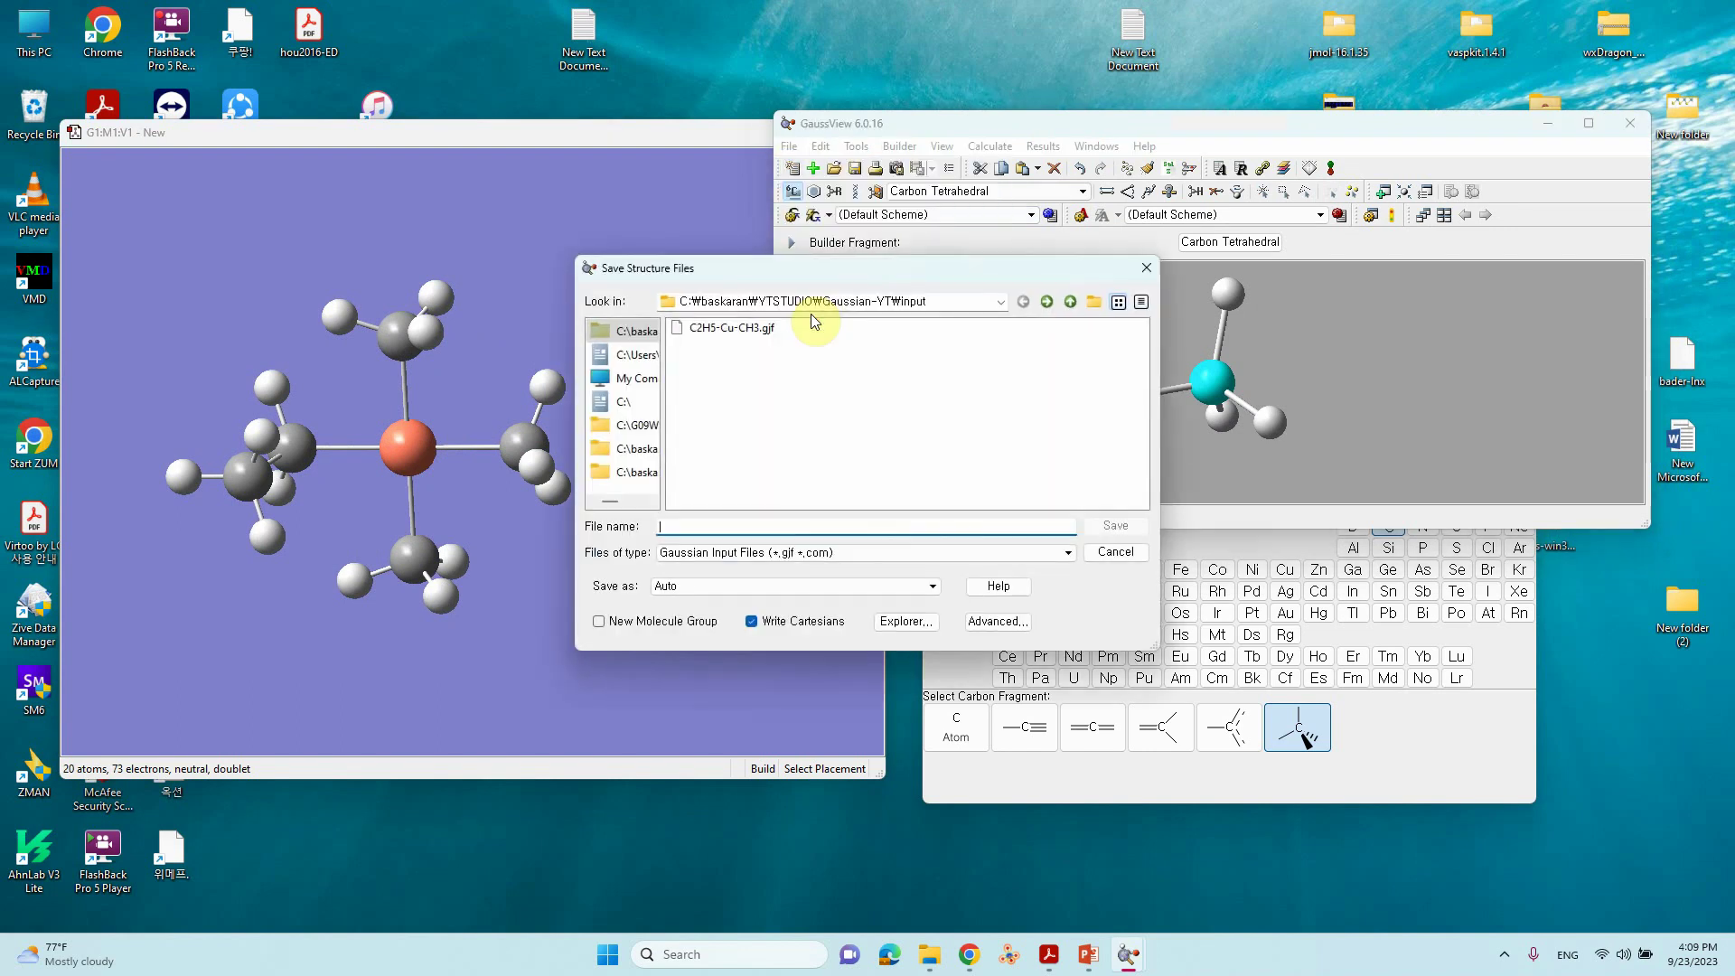
key("BackSpace")
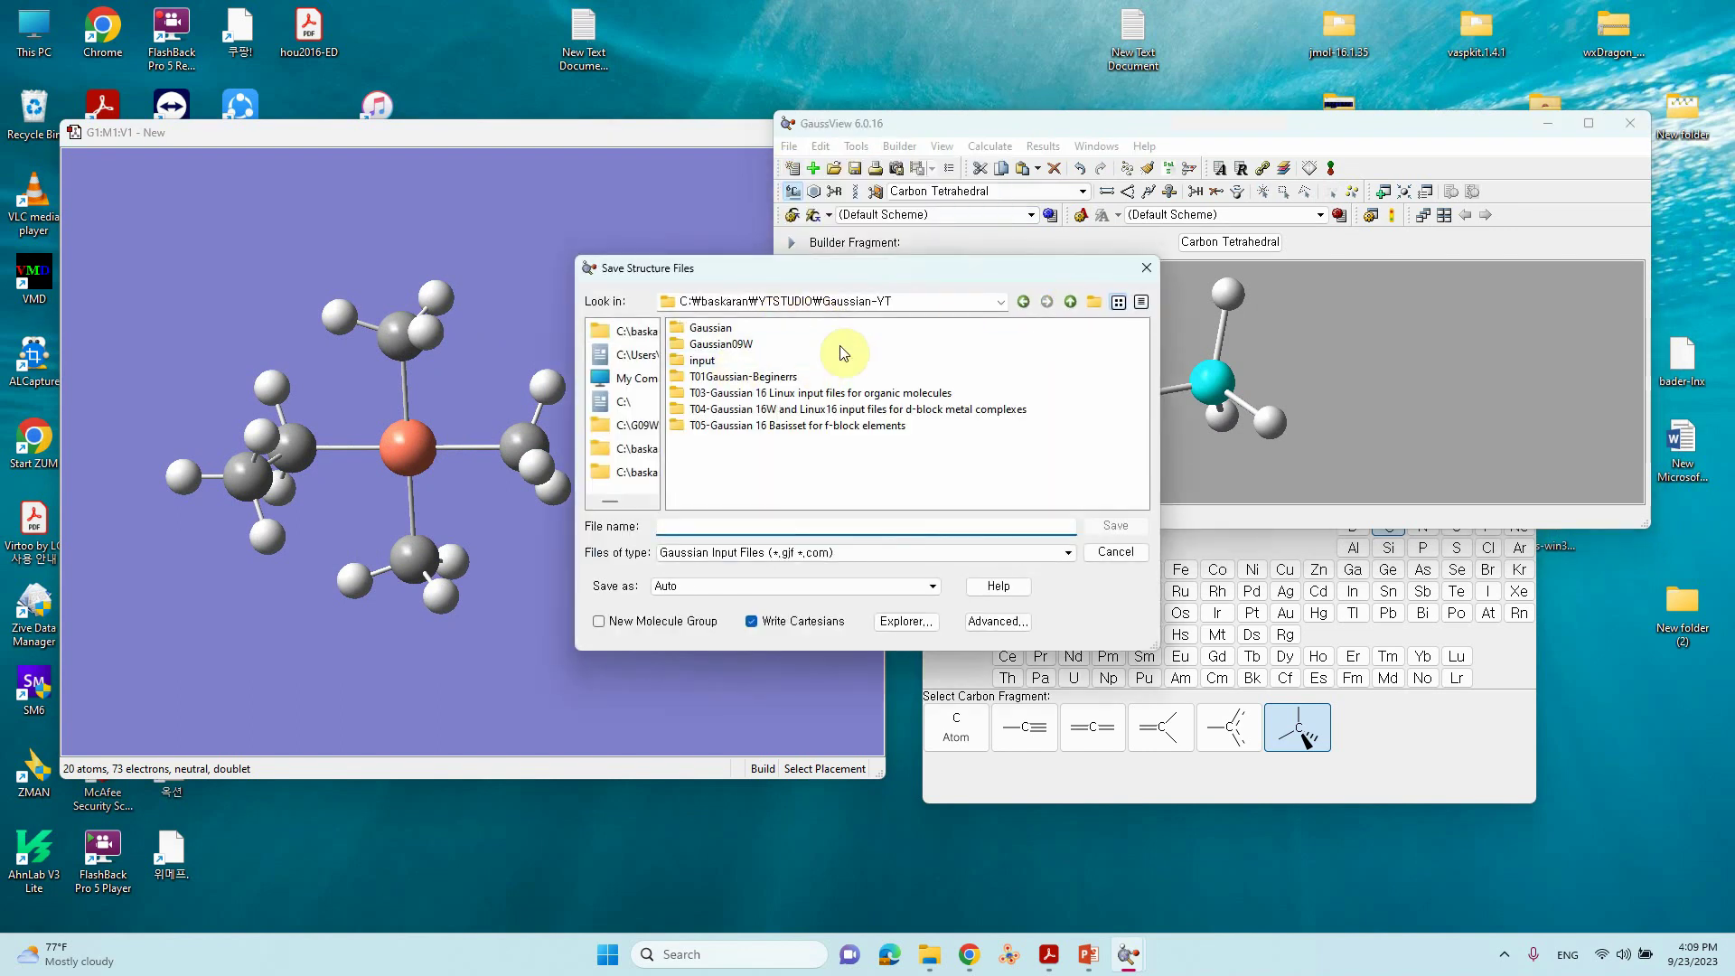
left_click(1093, 302)
type("New")
left_click(843, 495)
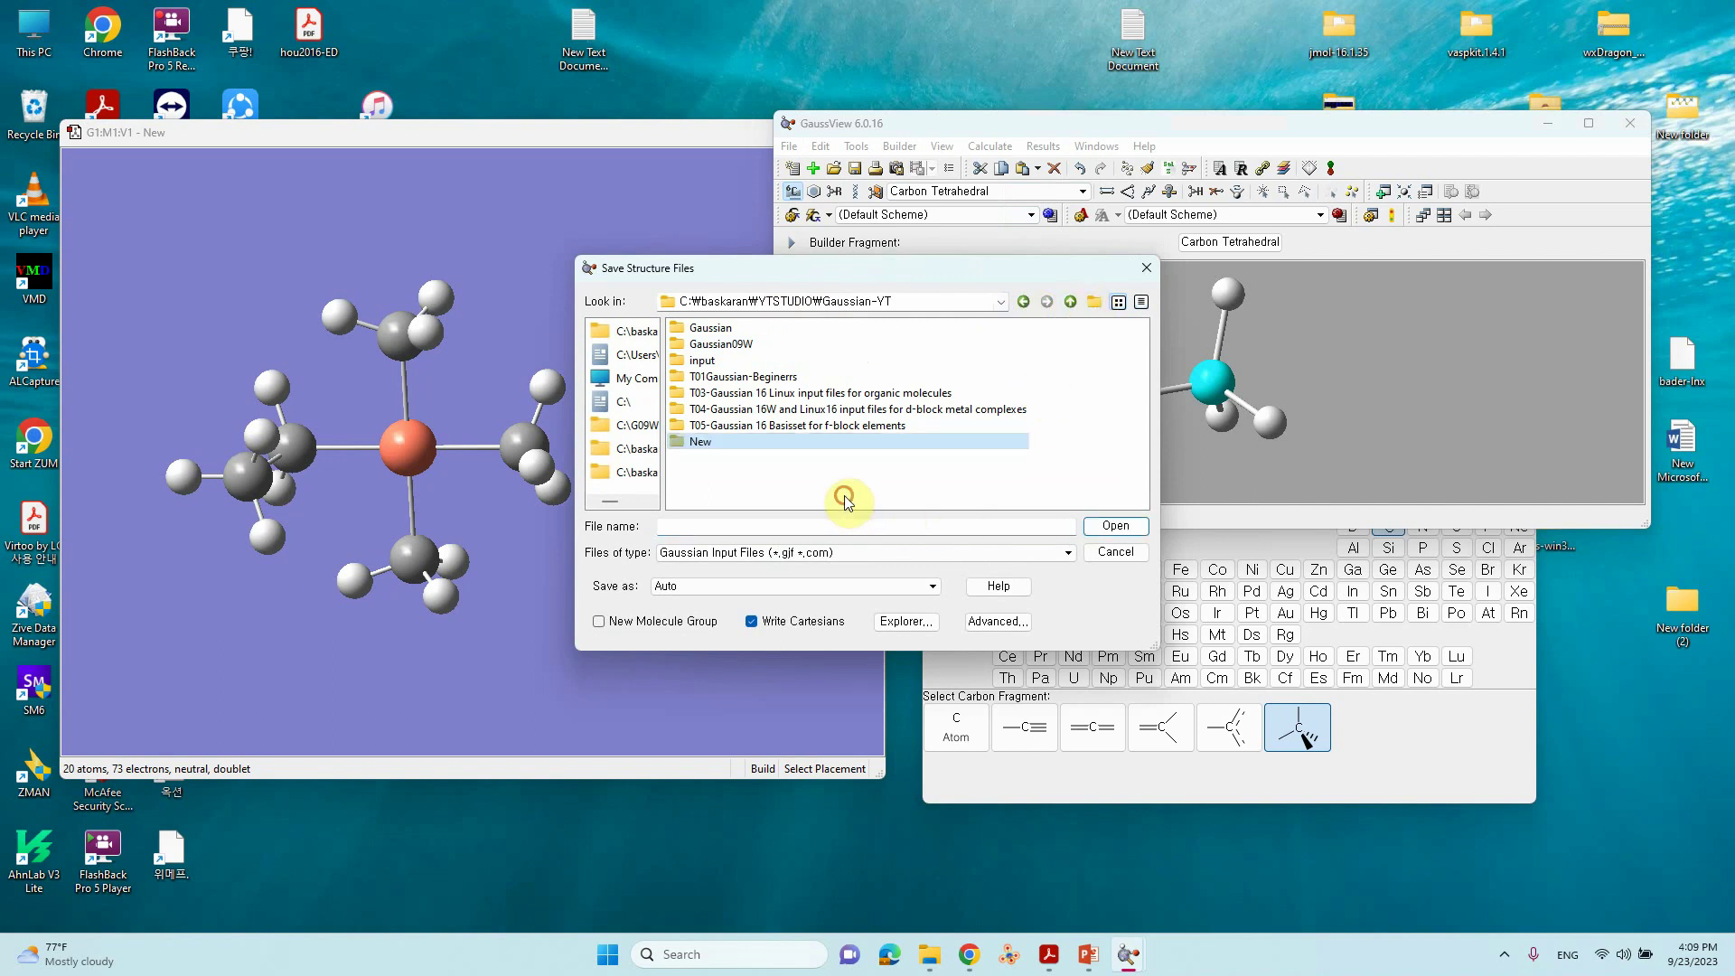
double_click(708, 442)
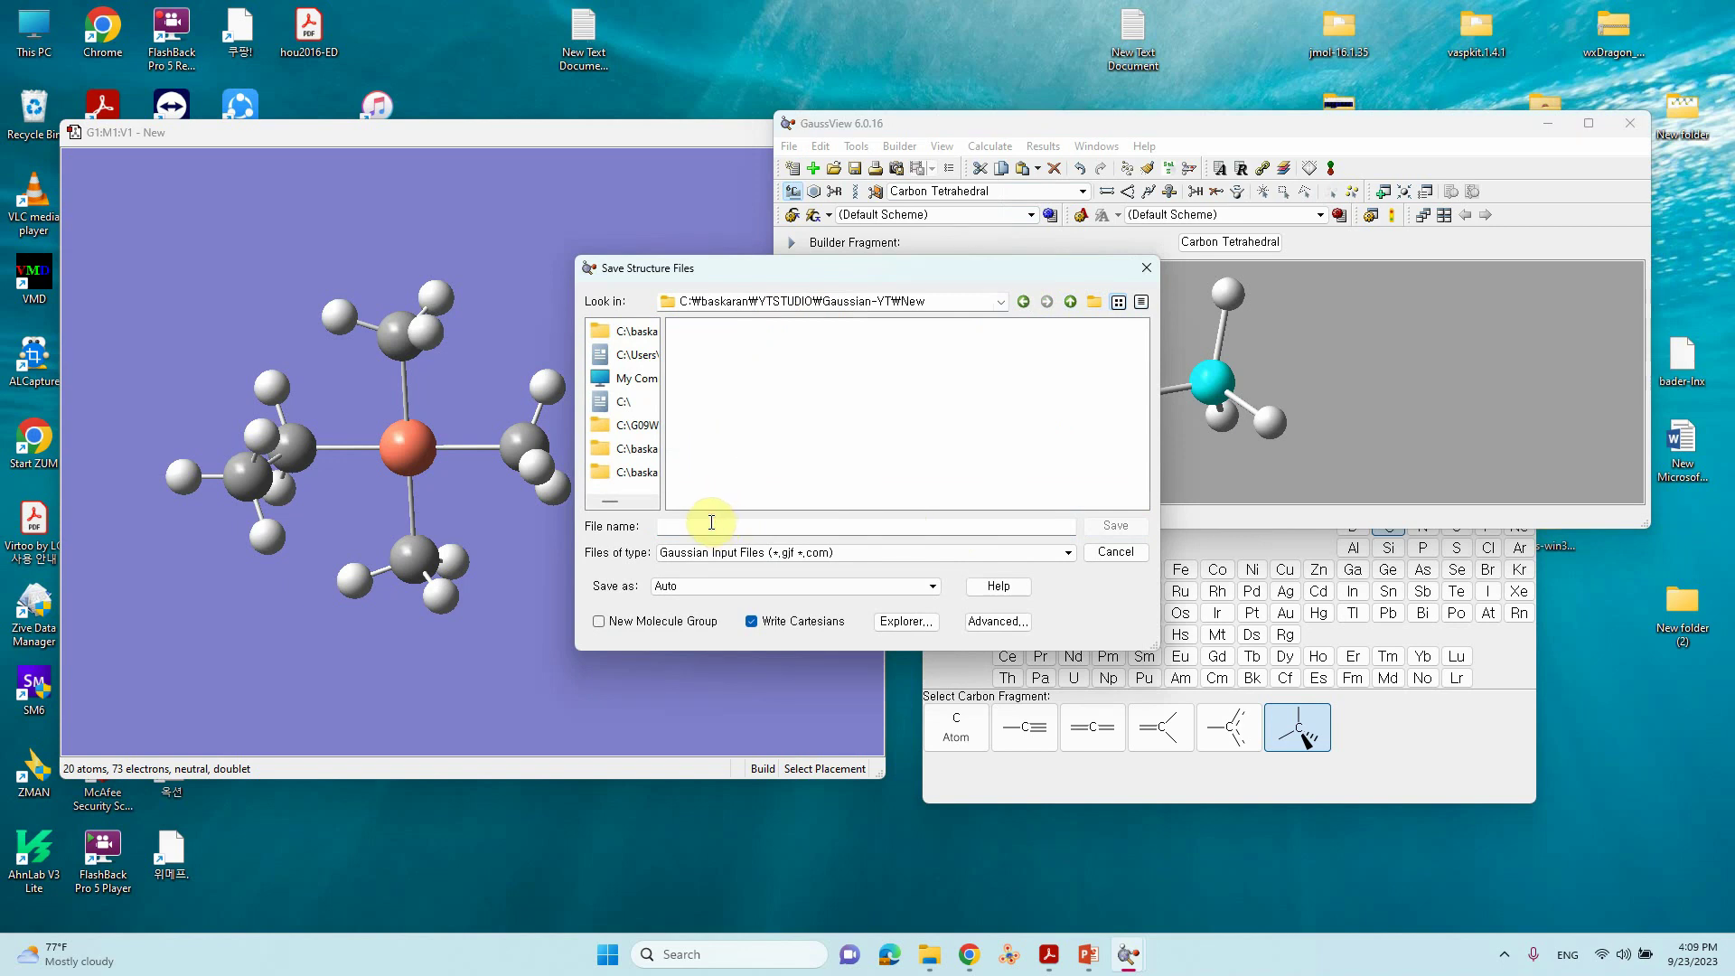
Save the structure as a Gaussian input file named Me3-Cu-C2H5
type("Che")
key("BackSpace")
key("BackSpace")
key("BackSpace")
type("M")
type("e3-Cu-C2H")
left_click(1104, 528)
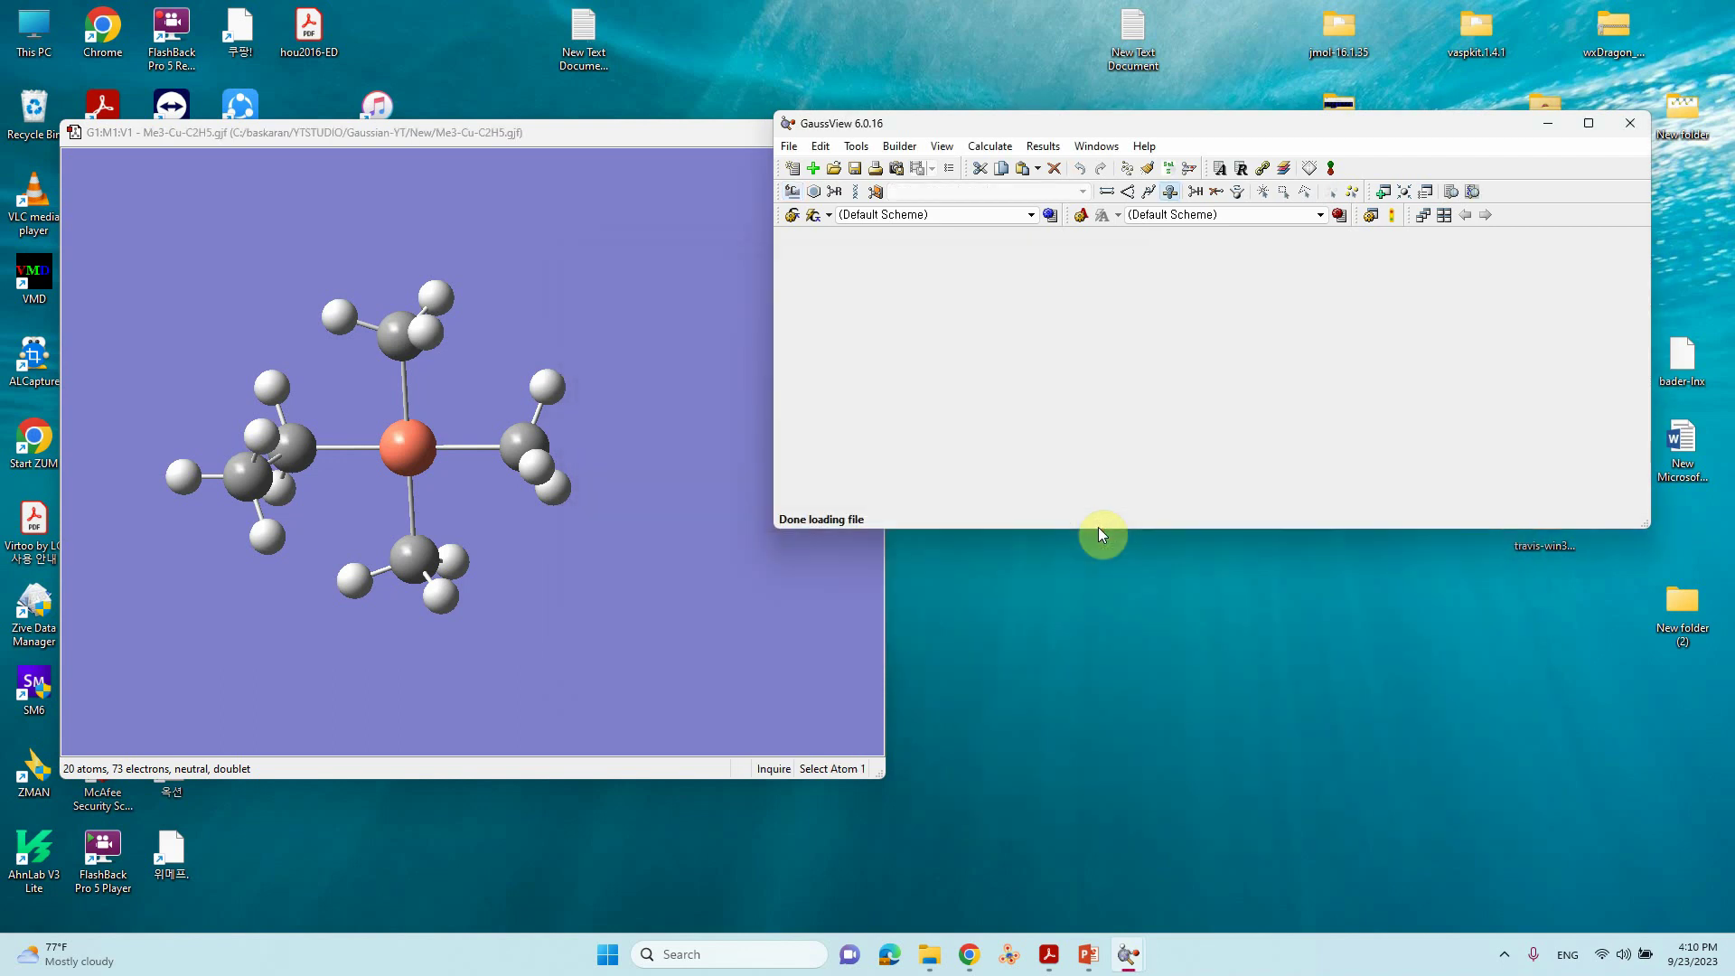
Reposition the Me3-Cu-C2H5 structure window so that it overlaps the main GaussView window
left_click_drag(641, 142, 1374, 120)
left_click(1422, 139)
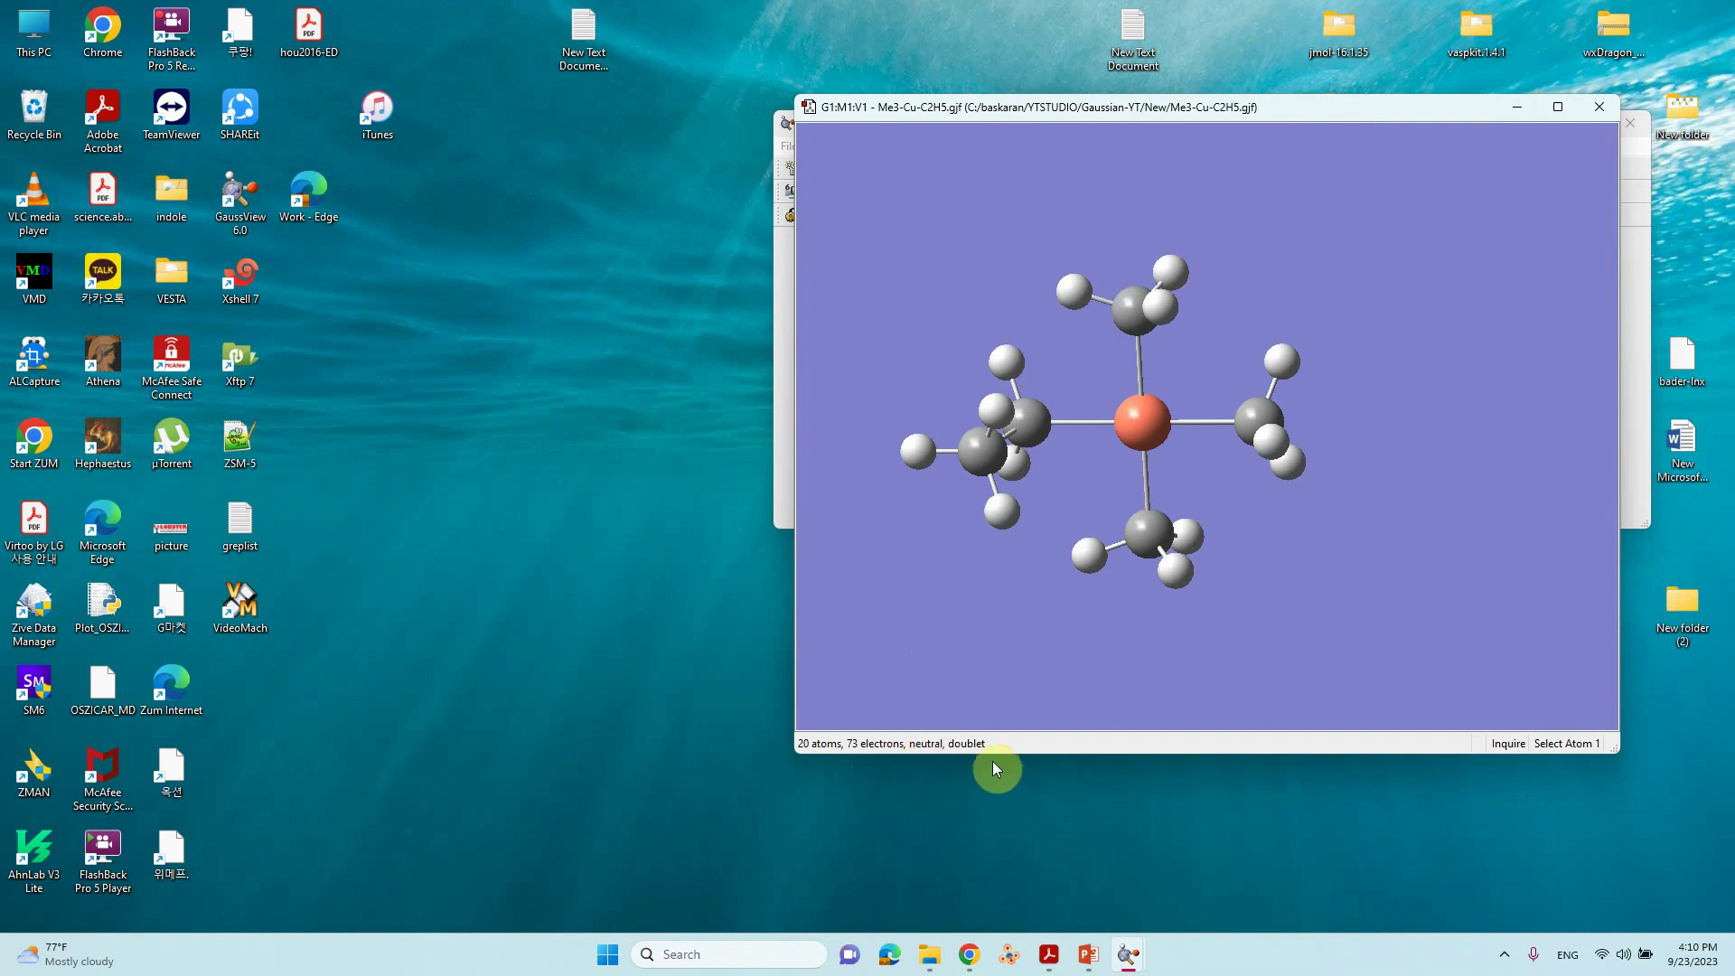
left_click_drag(1049, 109, 1098, 136)
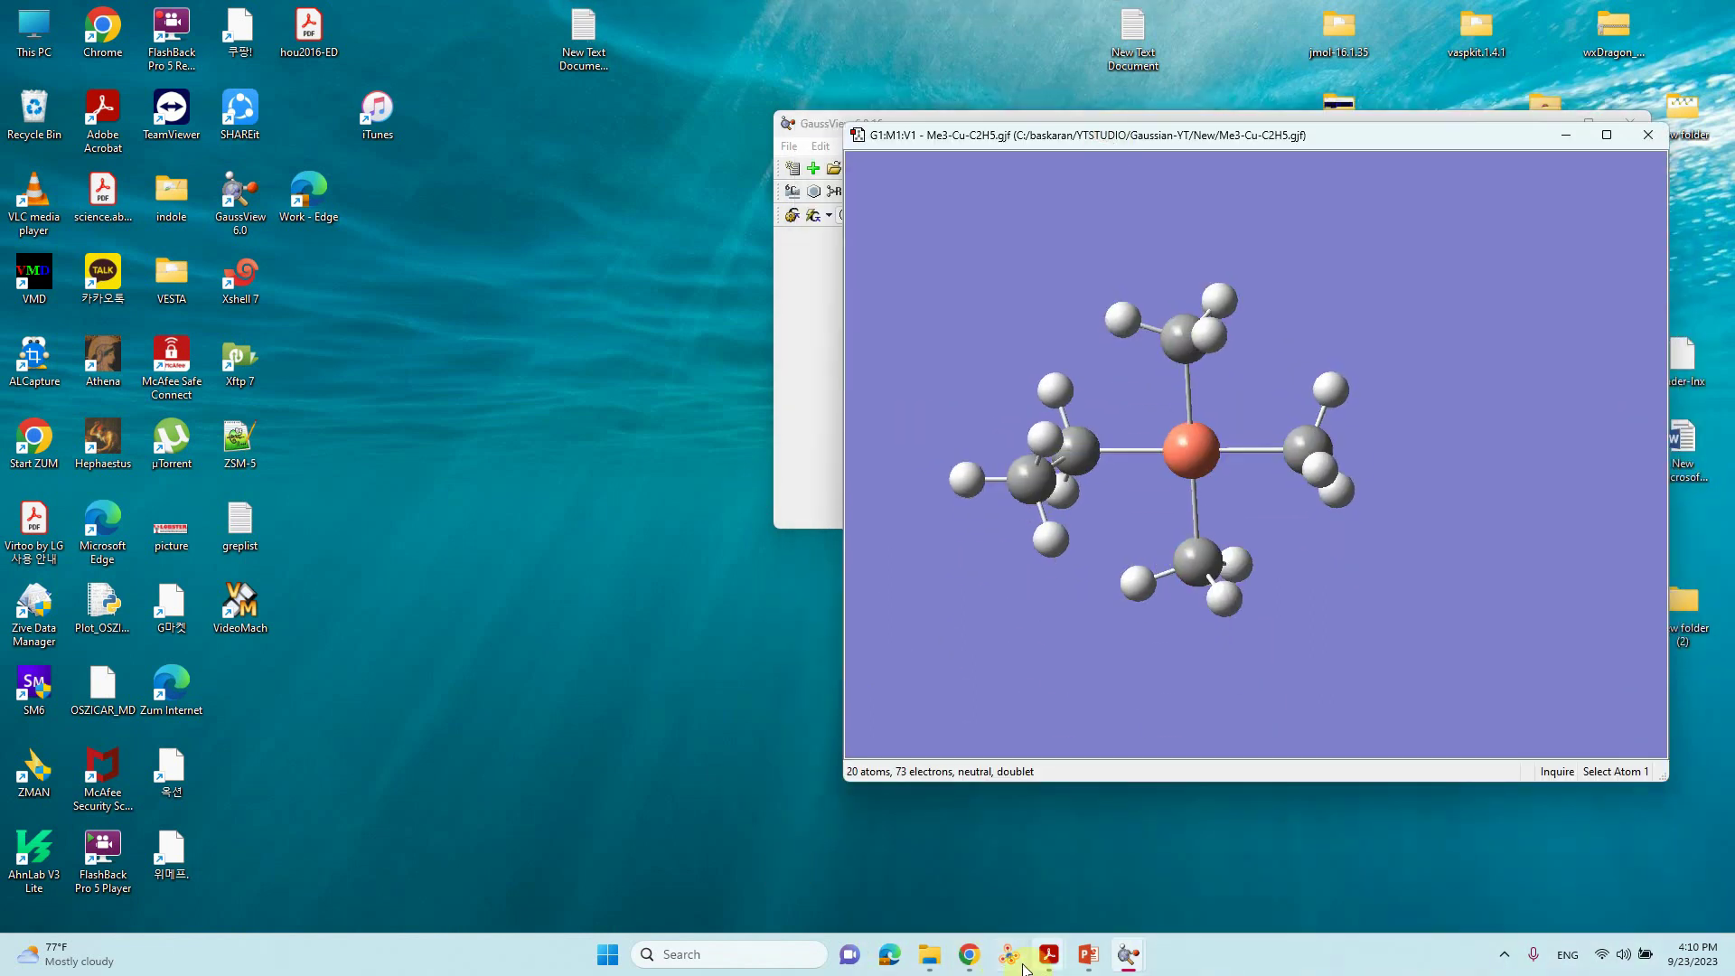
Switch to File Explorer, go up to the Gaussian-YT folder and open its New folder
left_click(930, 956)
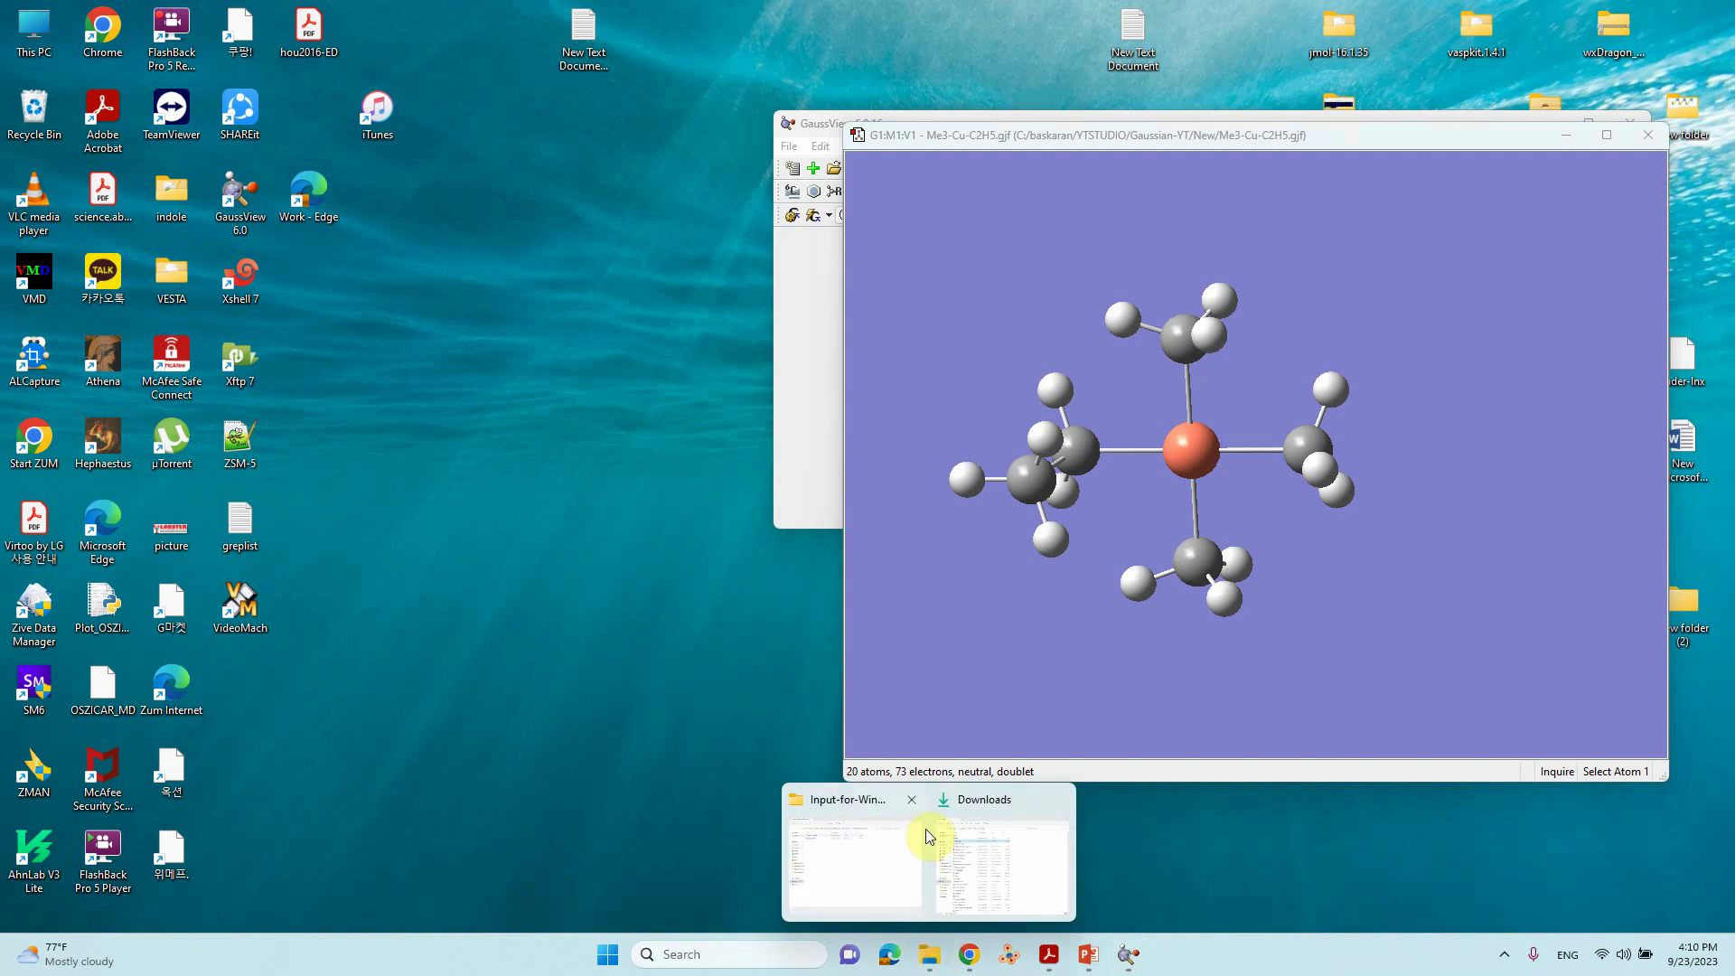
left_click(845, 859)
left_click(179, 237)
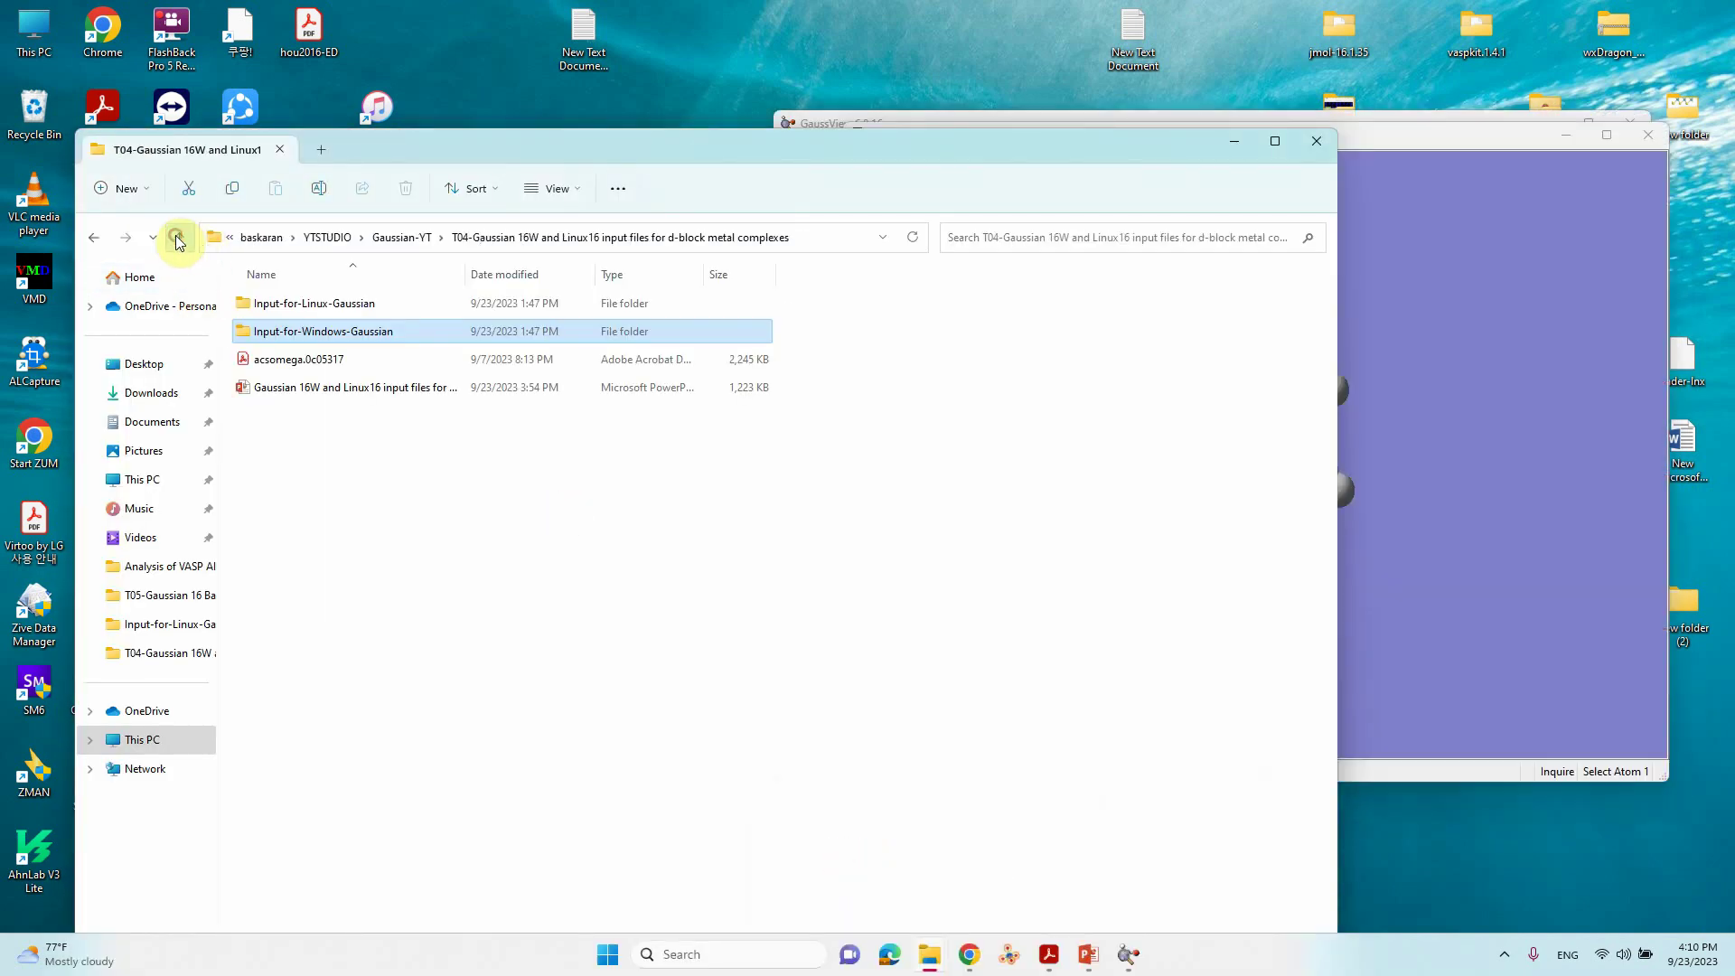
left_click(179, 237)
double_click(271, 387)
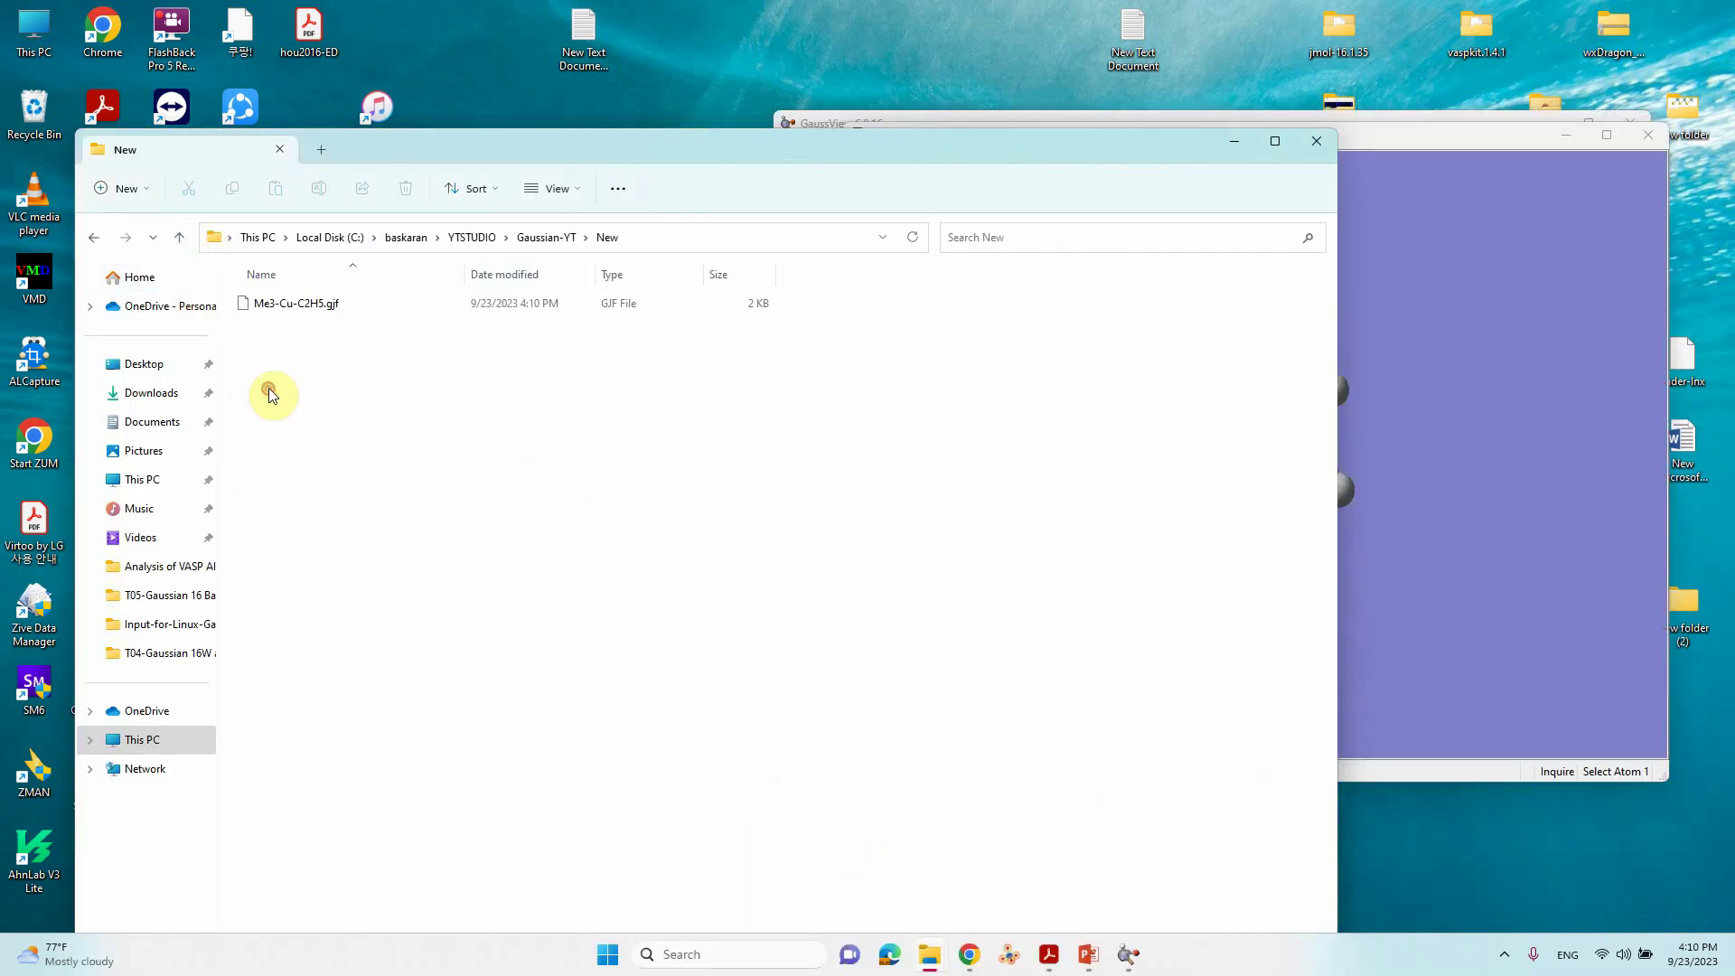
Open the saved Me3-Cu-C2H5.gjf file in Notepad++
left_click(300, 308)
right_click(301, 307)
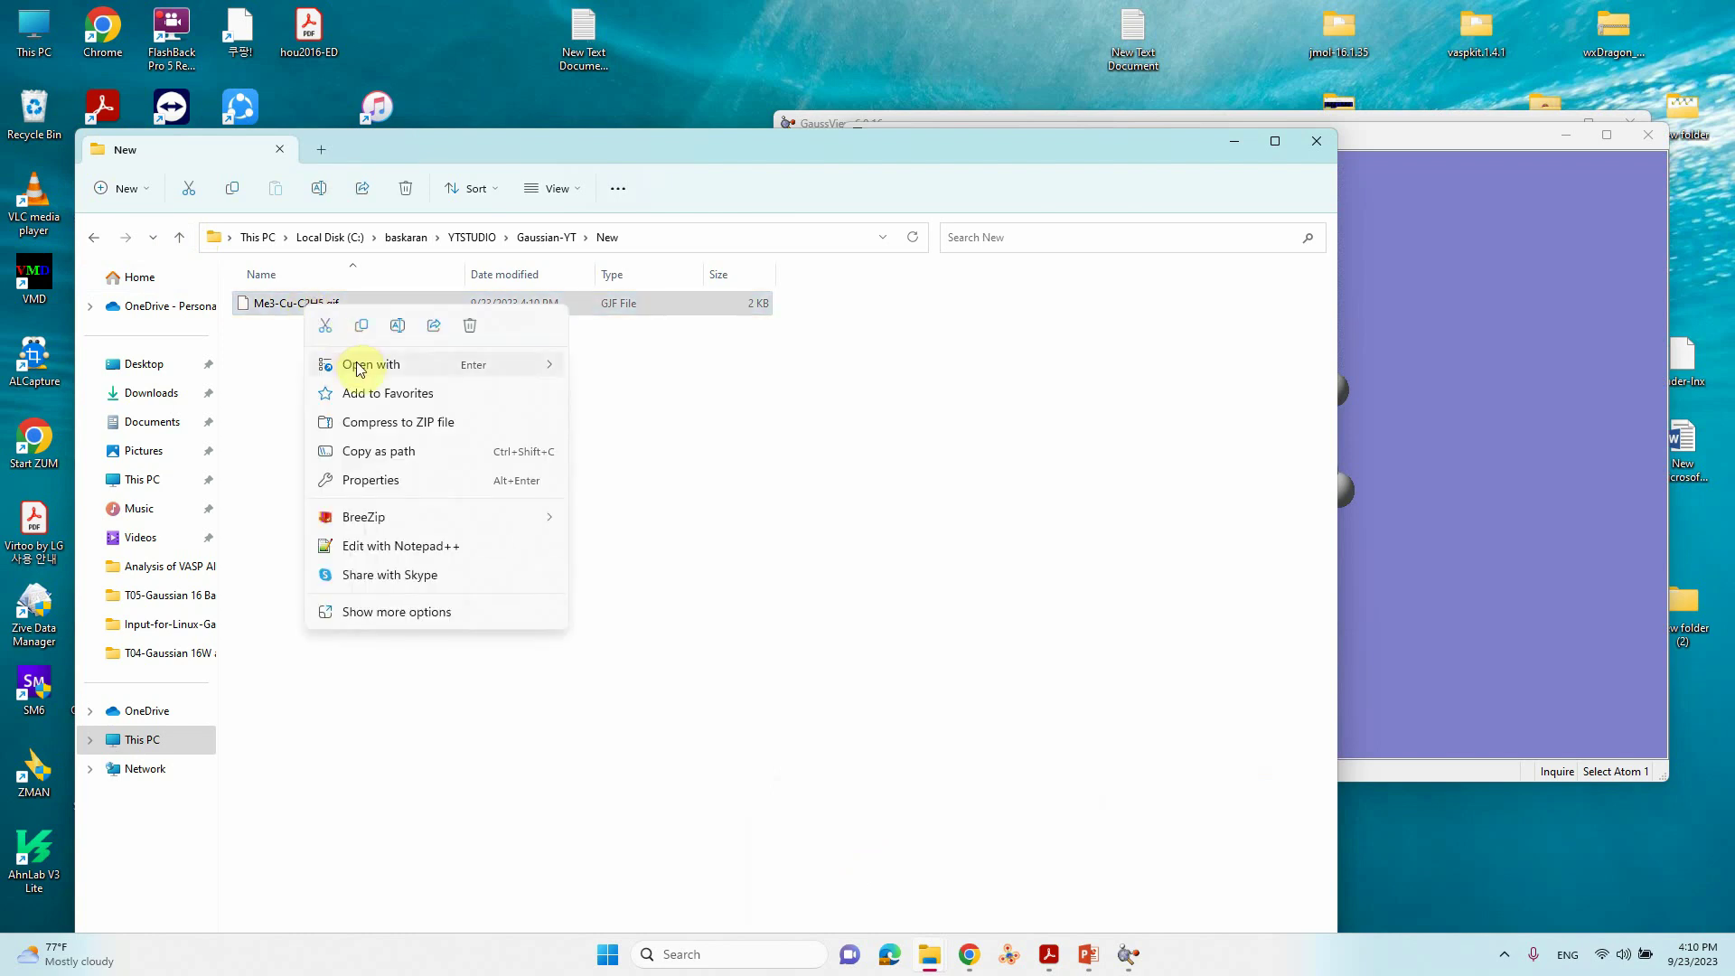
mouse_move(371, 364)
left_click(692, 371)
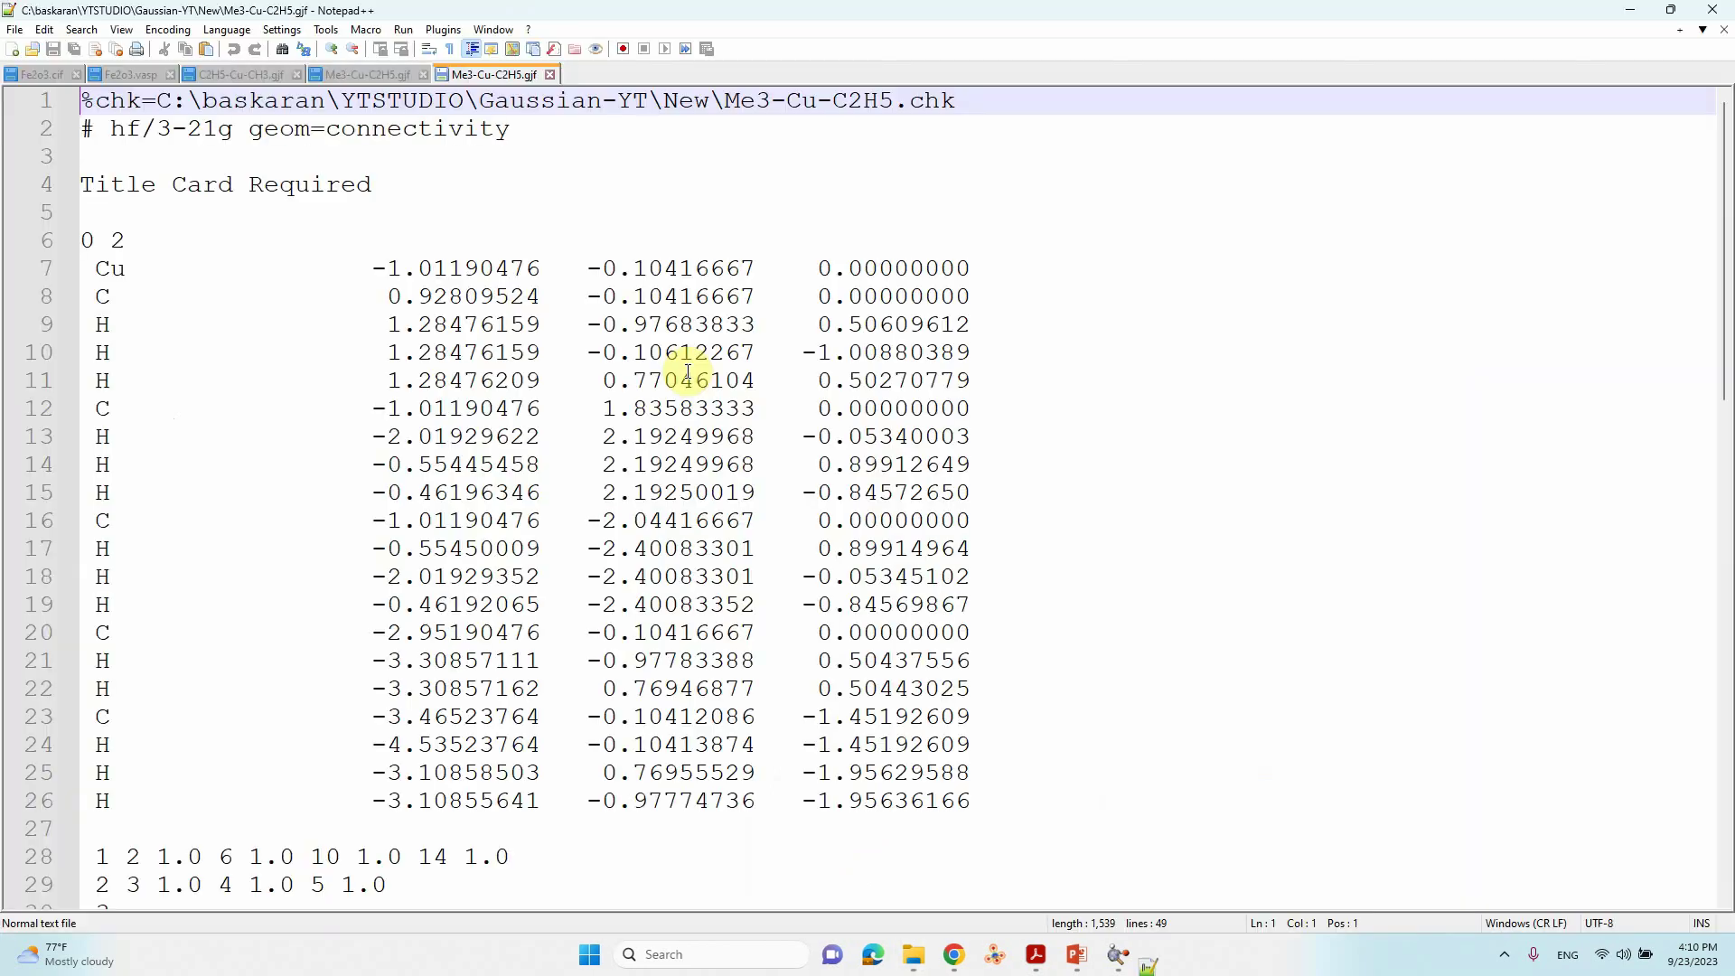
Restore the Notepad++ window to a smaller size and compare the file's coordinates with the GaussView structure
double_click(914, 9)
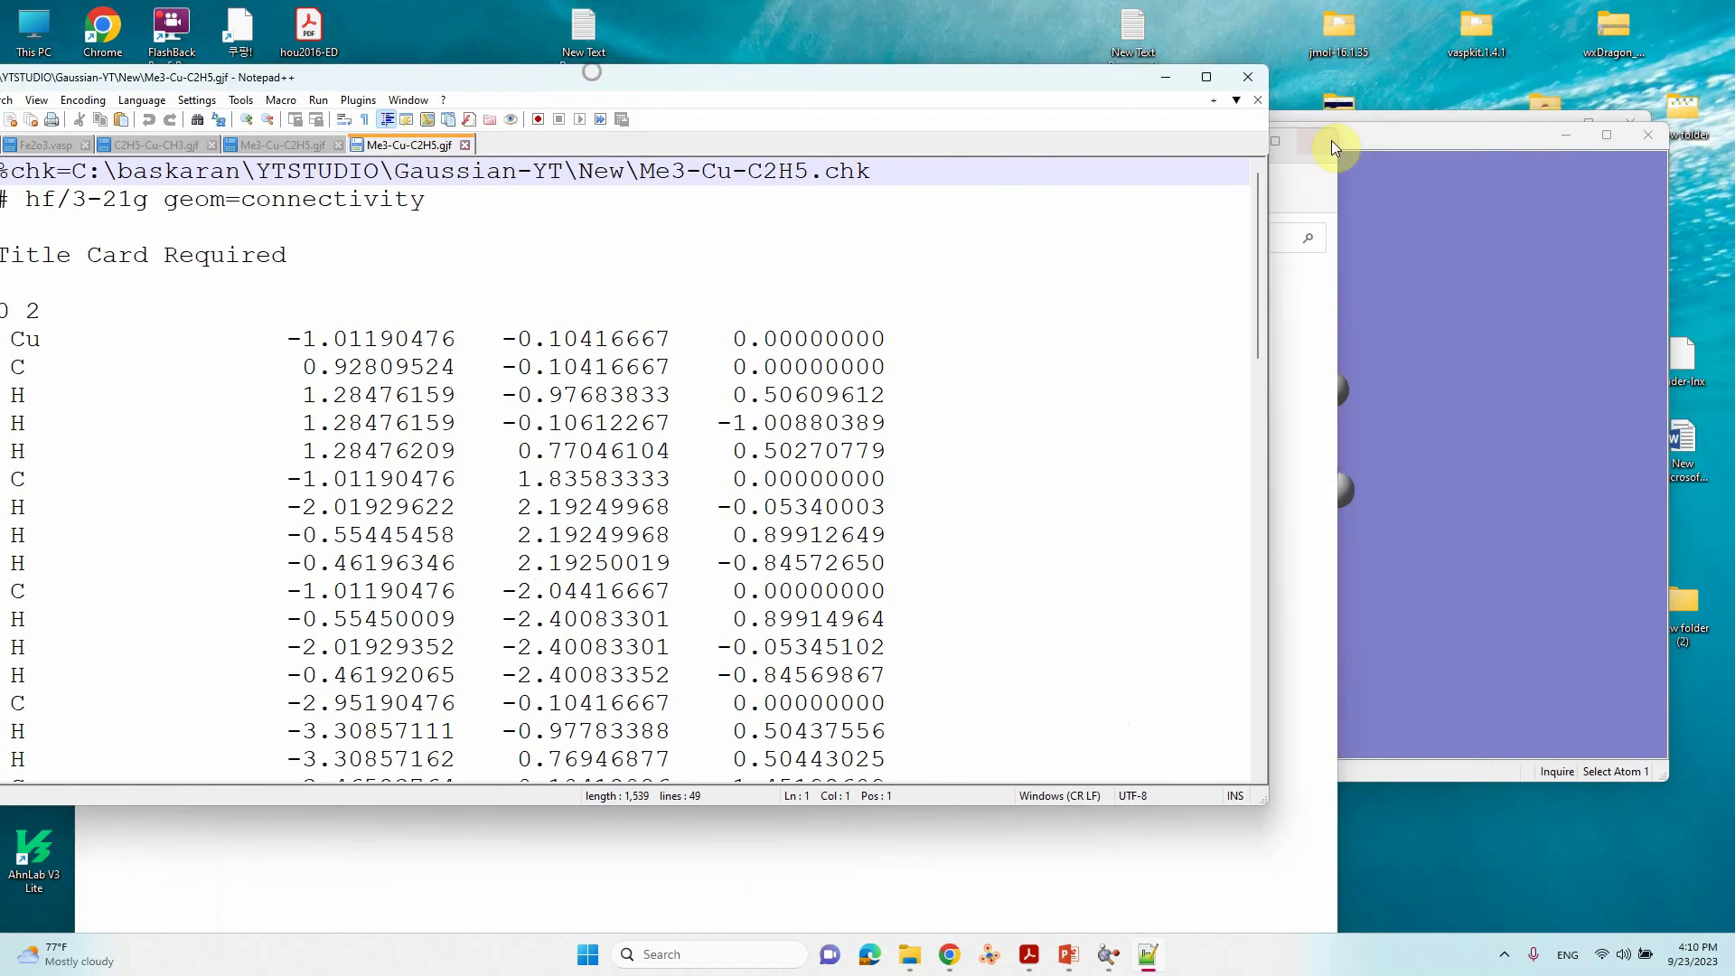
left_click_drag(530, 76, 679, 88)
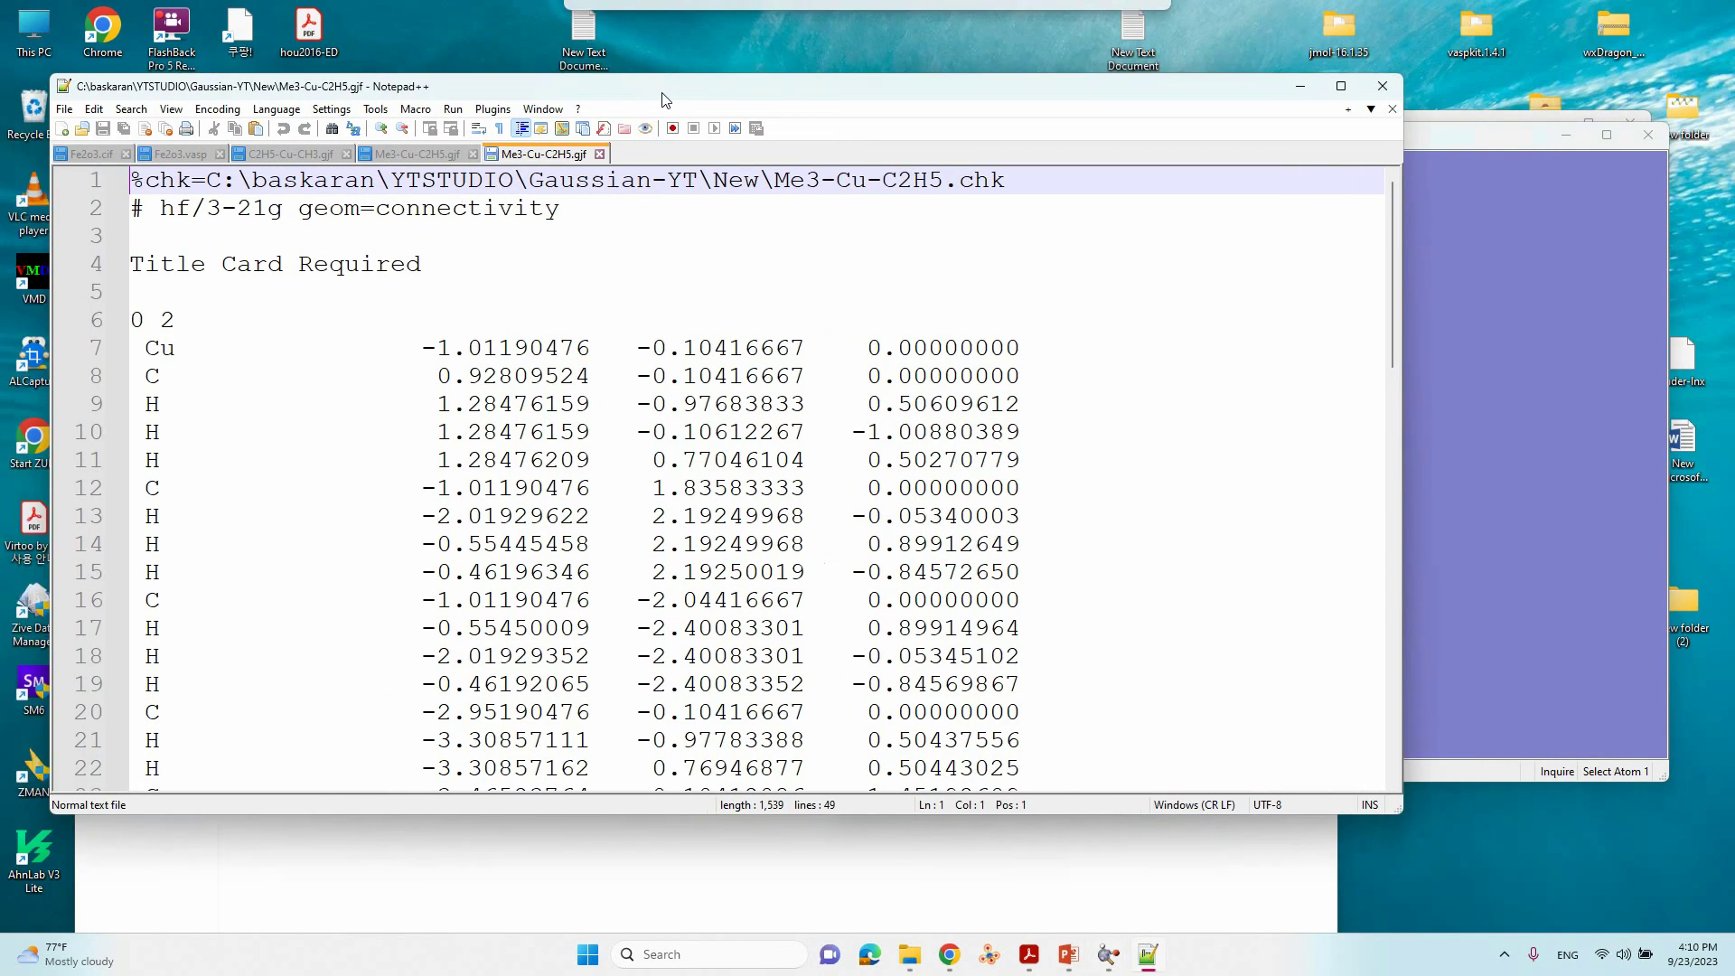
left_click_drag(1449, 138, 1531, 147)
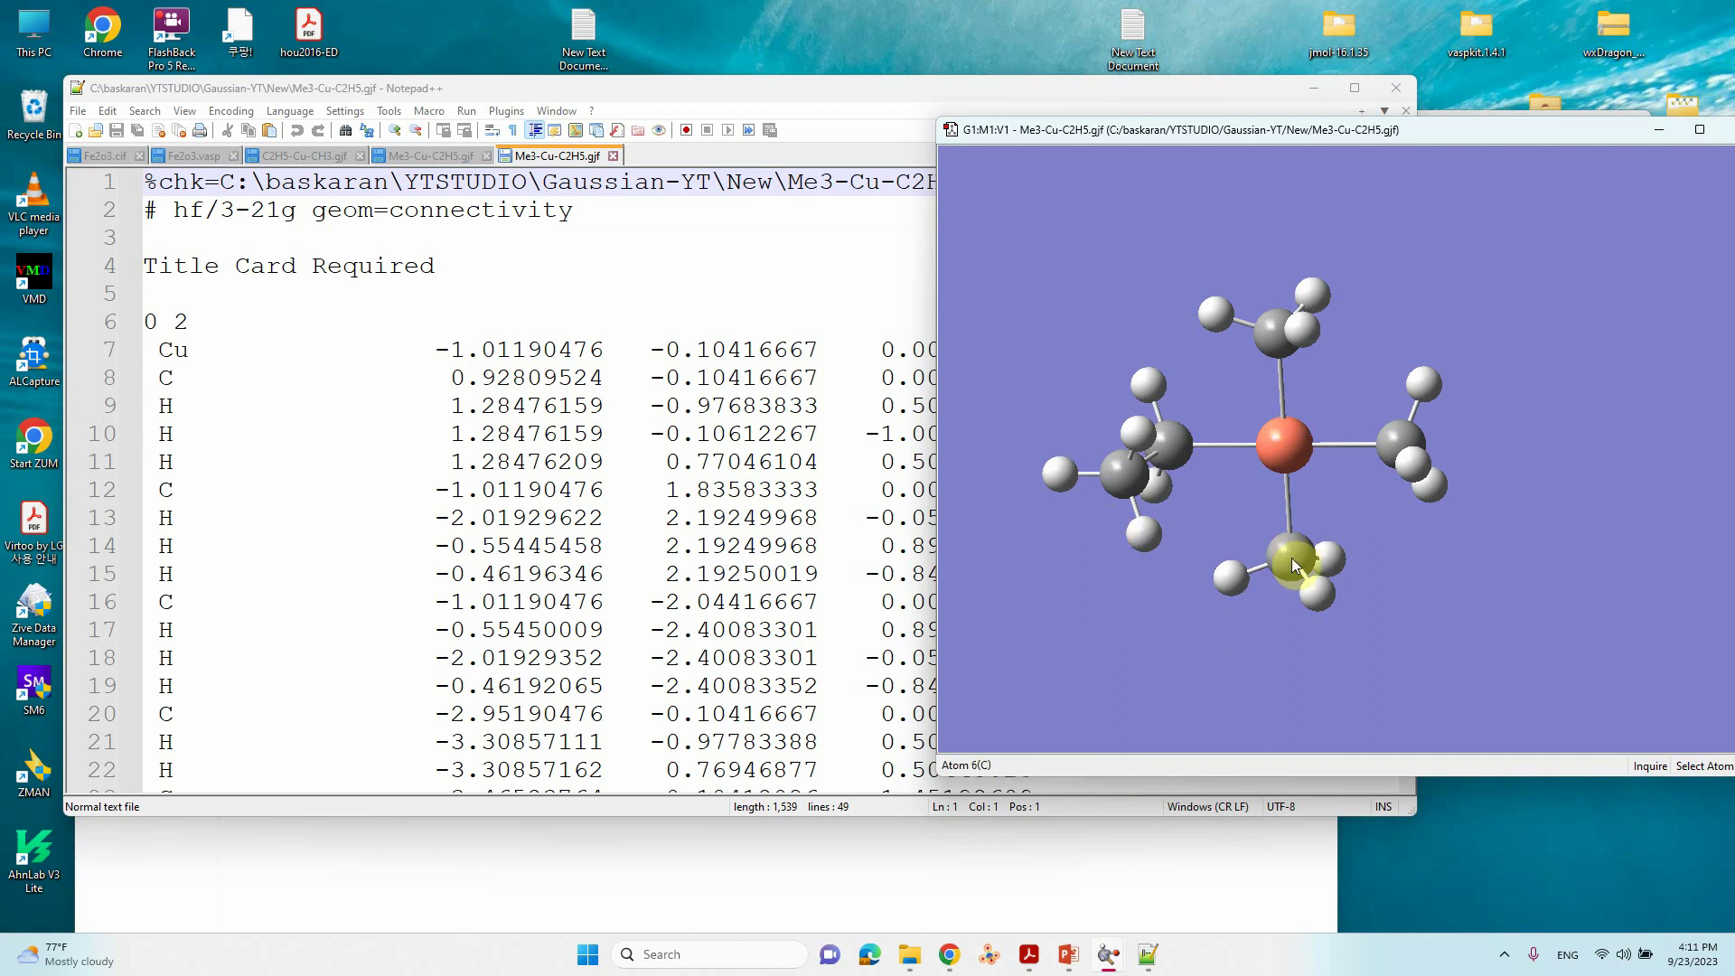
left_click(604, 326)
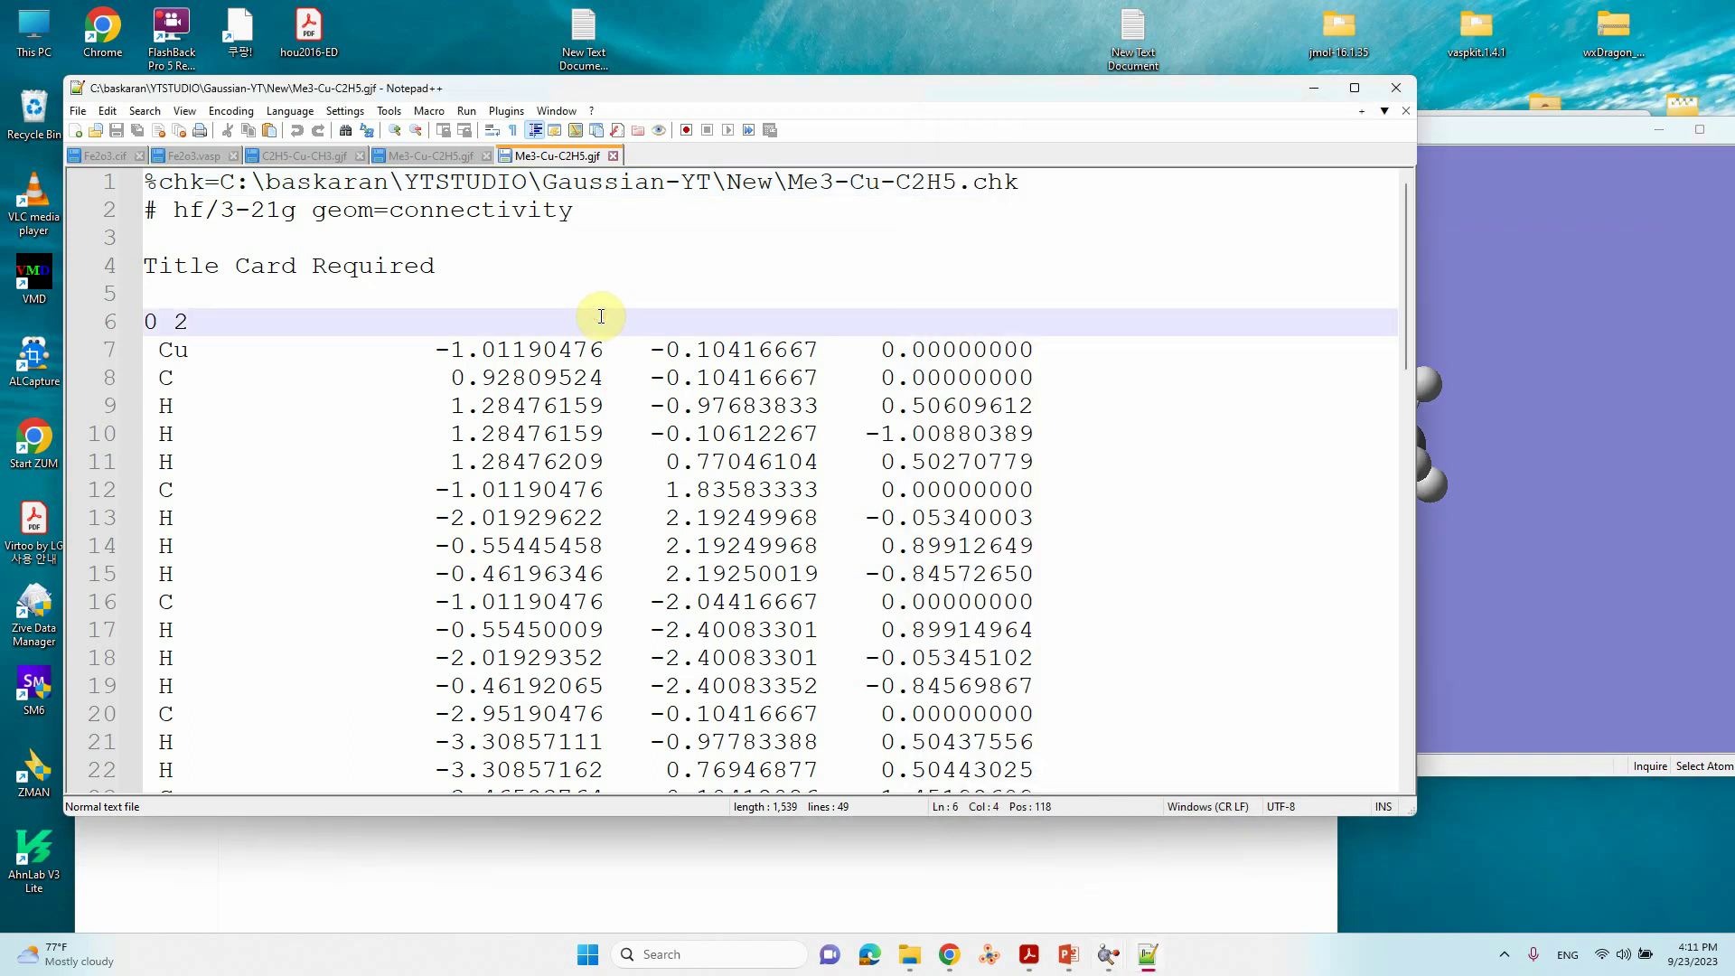
Close Notepad++, go up to the Gaussian-YT folder and view the GaussView structure from a slightly different angle
left_click(1392, 89)
left_click(683, 311)
left_click(187, 246)
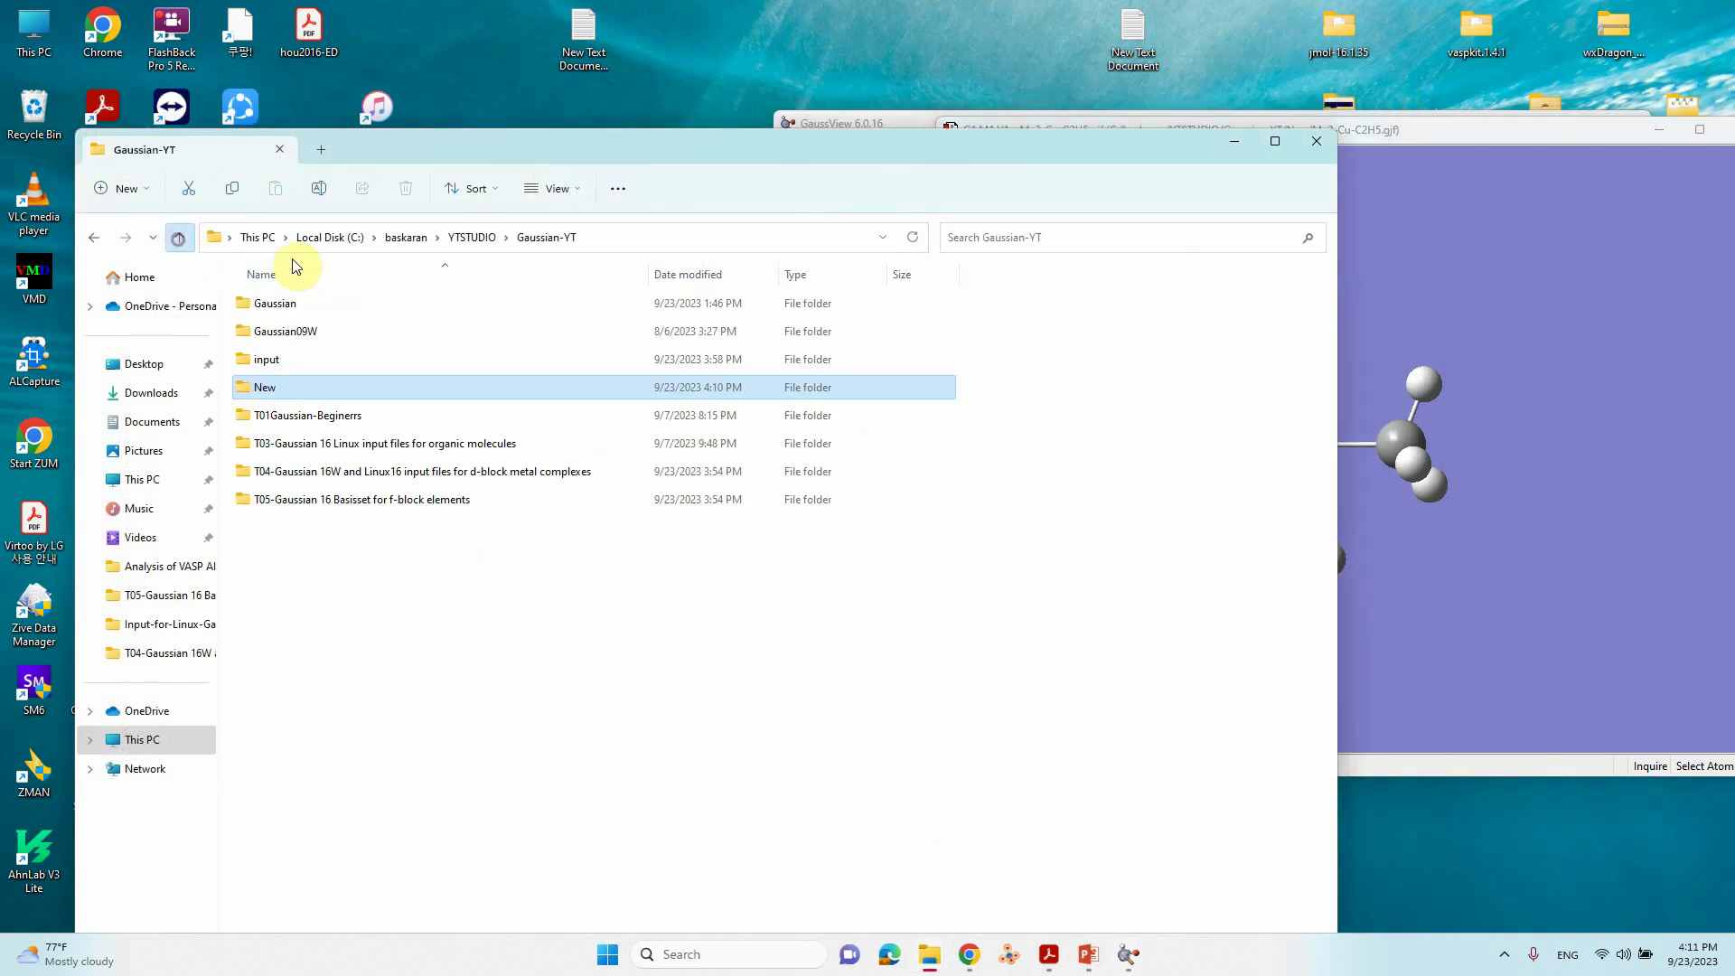
left_click(1449, 470)
left_click_drag(1453, 459, 1469, 396)
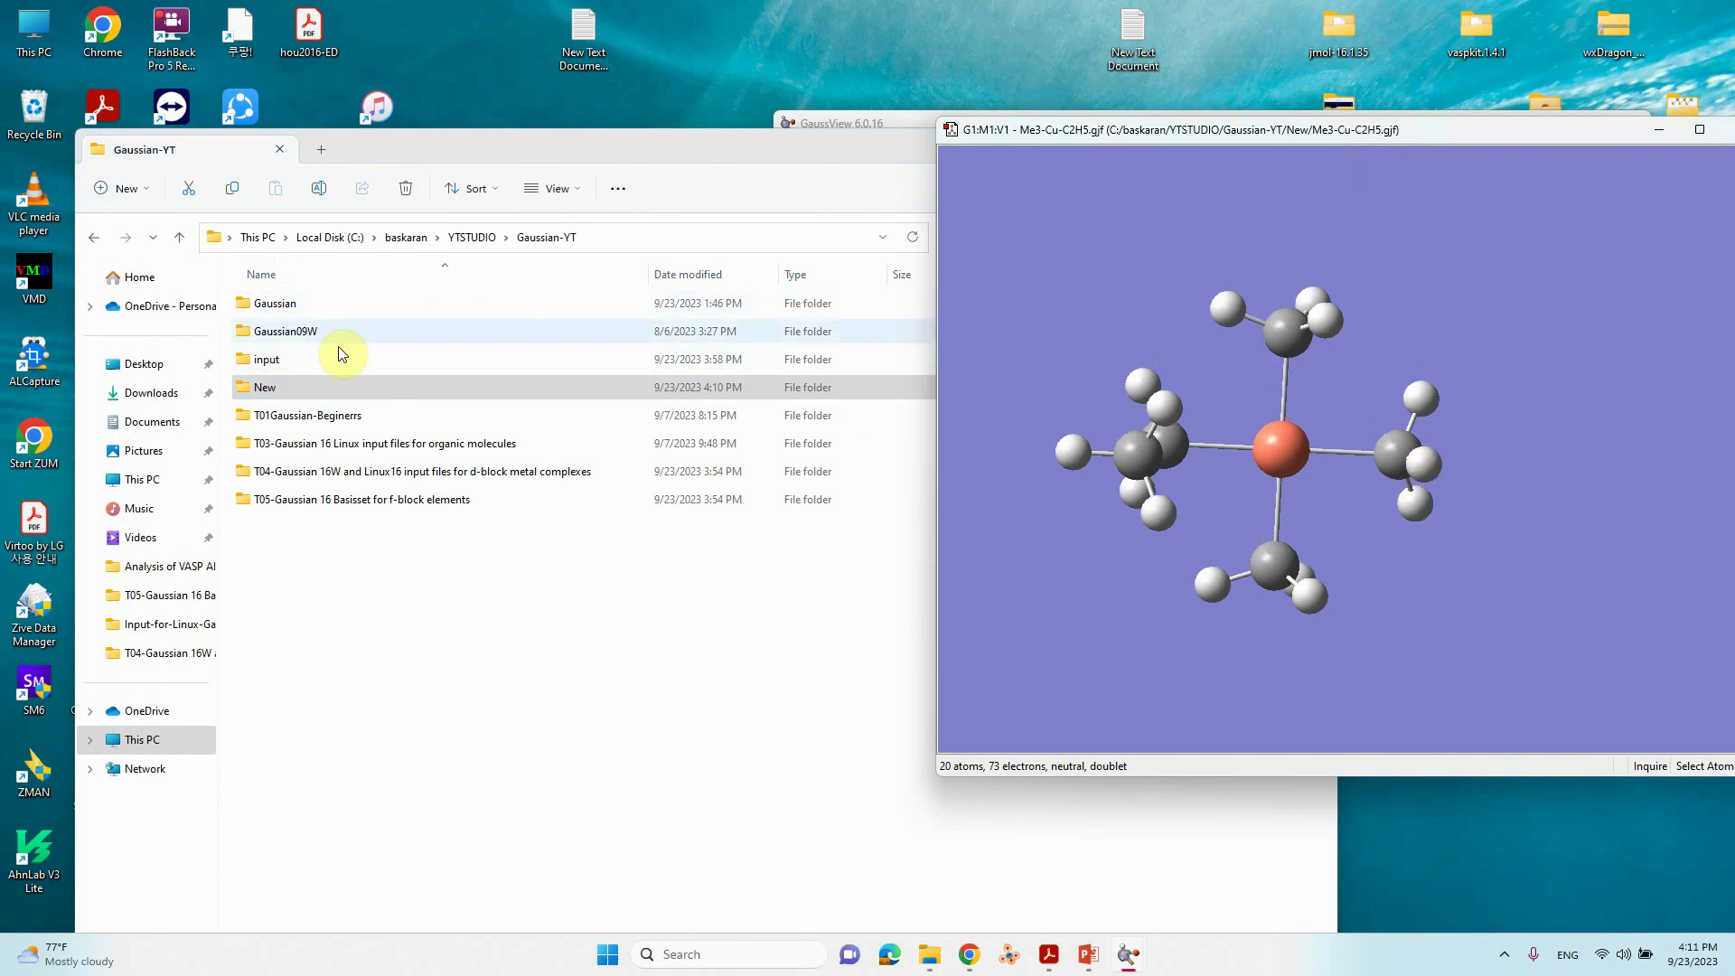
Open Me3-Cu-C2H5.gjf from Input-for-Windows-Gaussian in the T04 d-block metal complexes folder with Notepad++
double_click(334, 475)
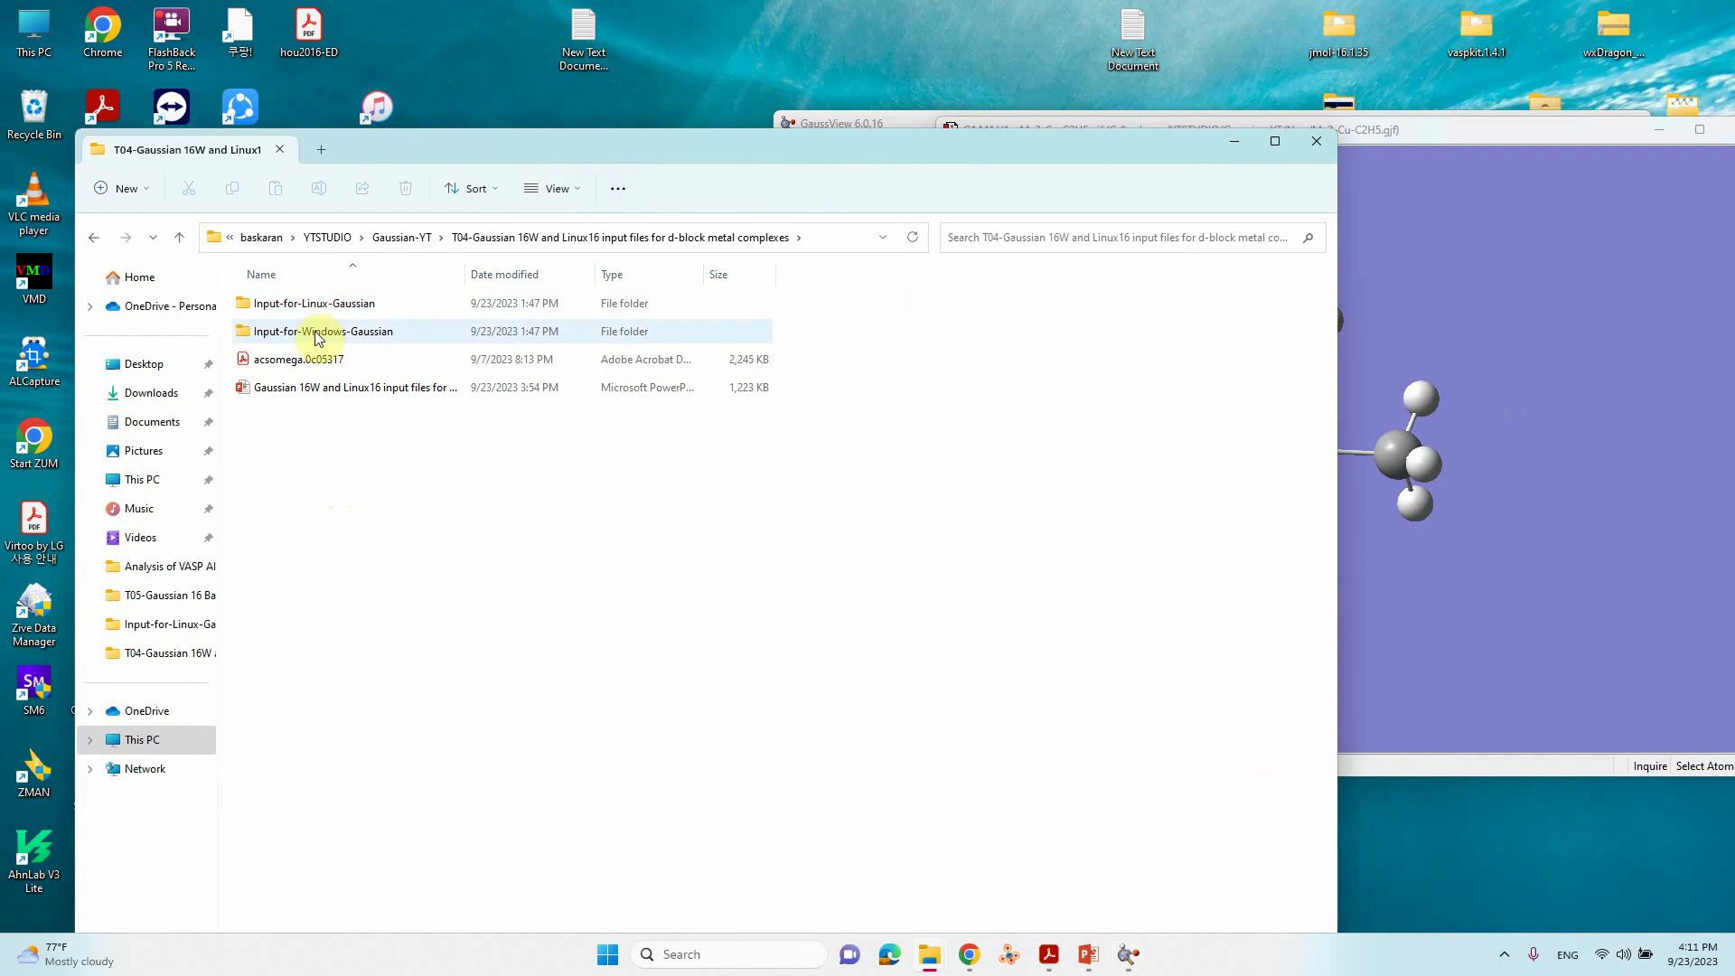
double_click(316, 333)
left_click(309, 307)
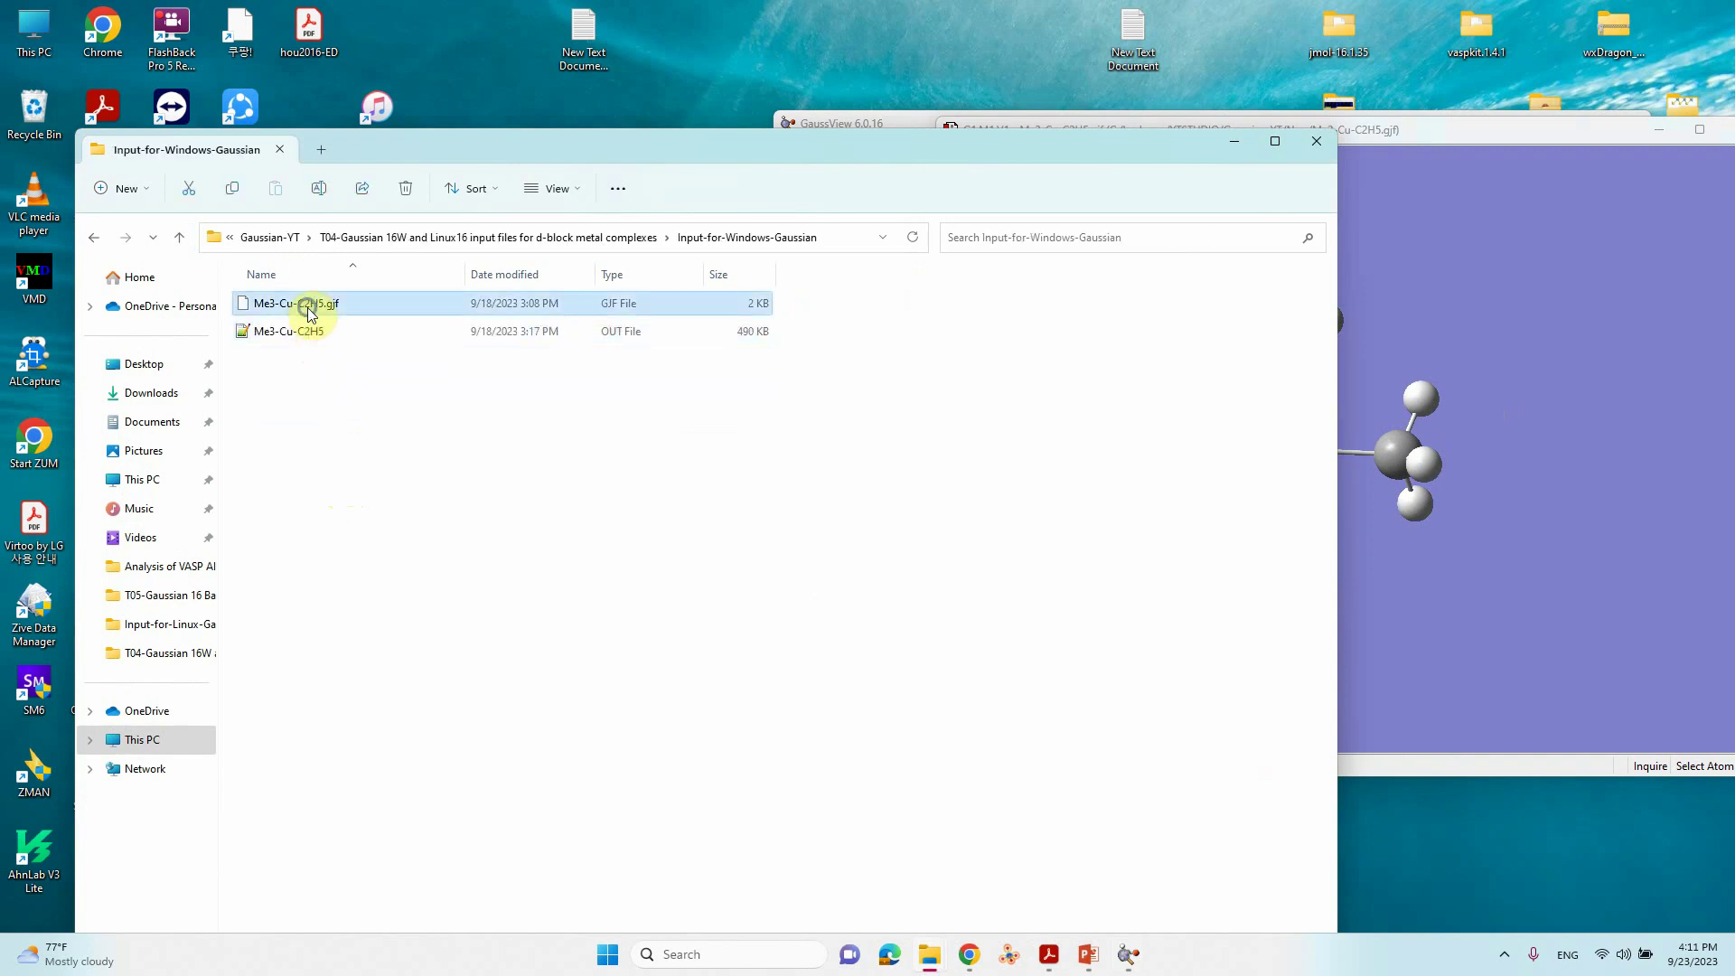
right_click(308, 312)
mouse_move(361, 372)
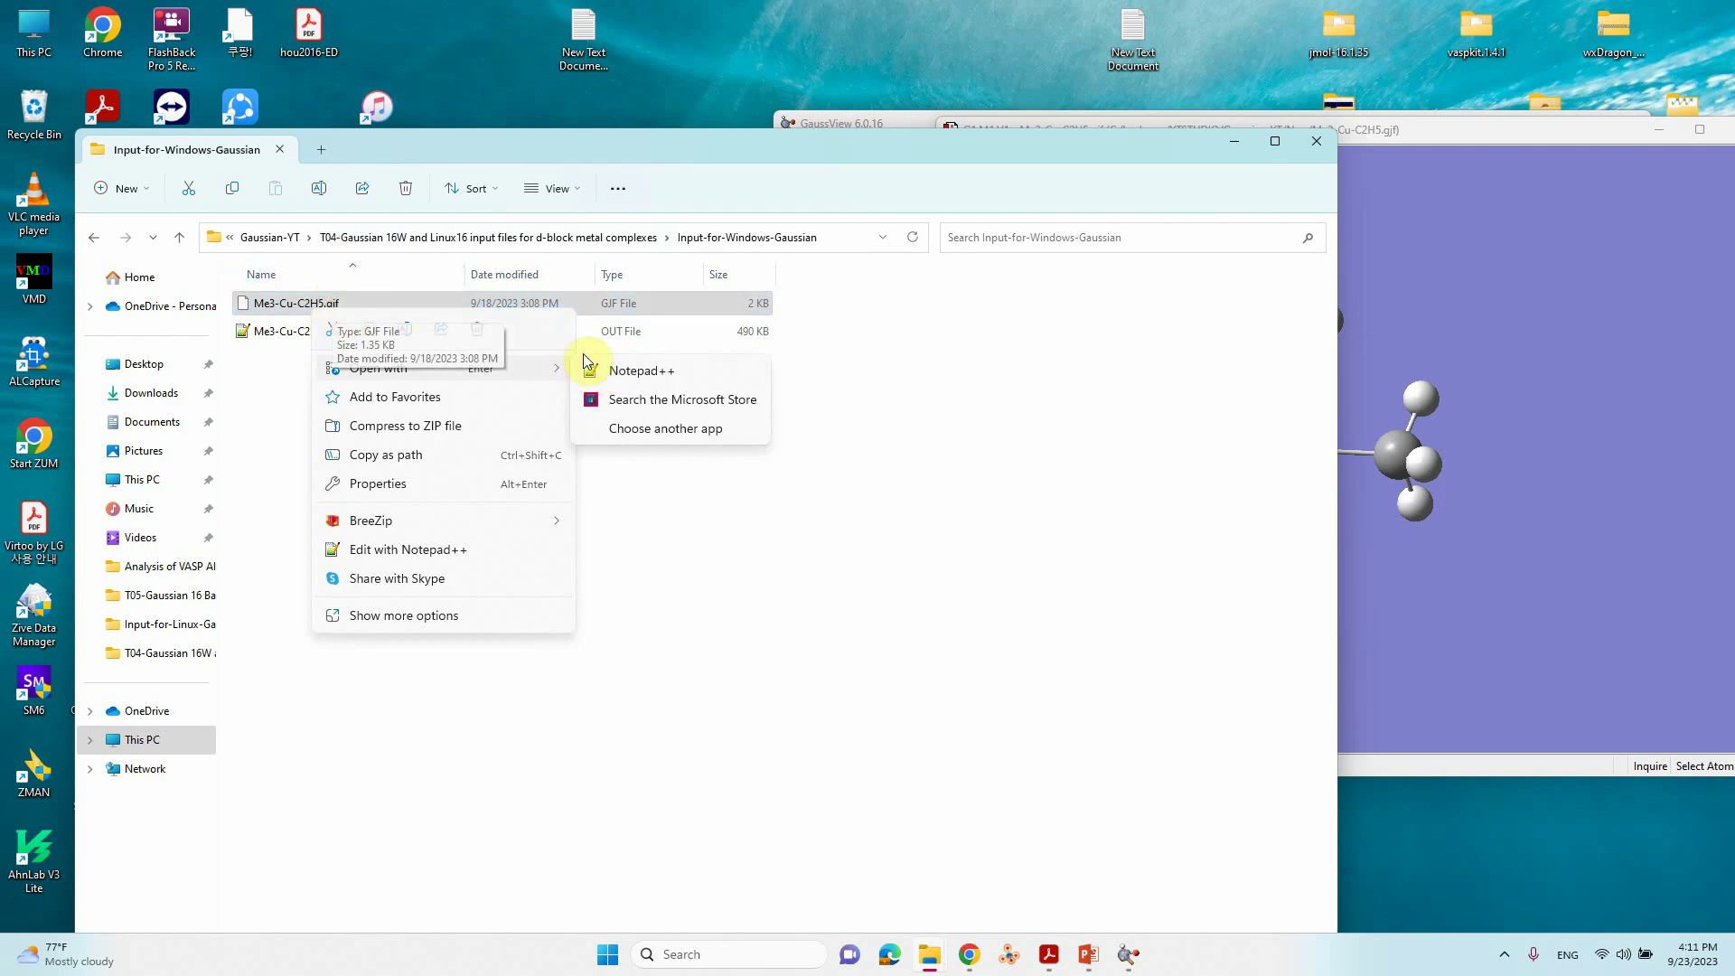
left_click(616, 369)
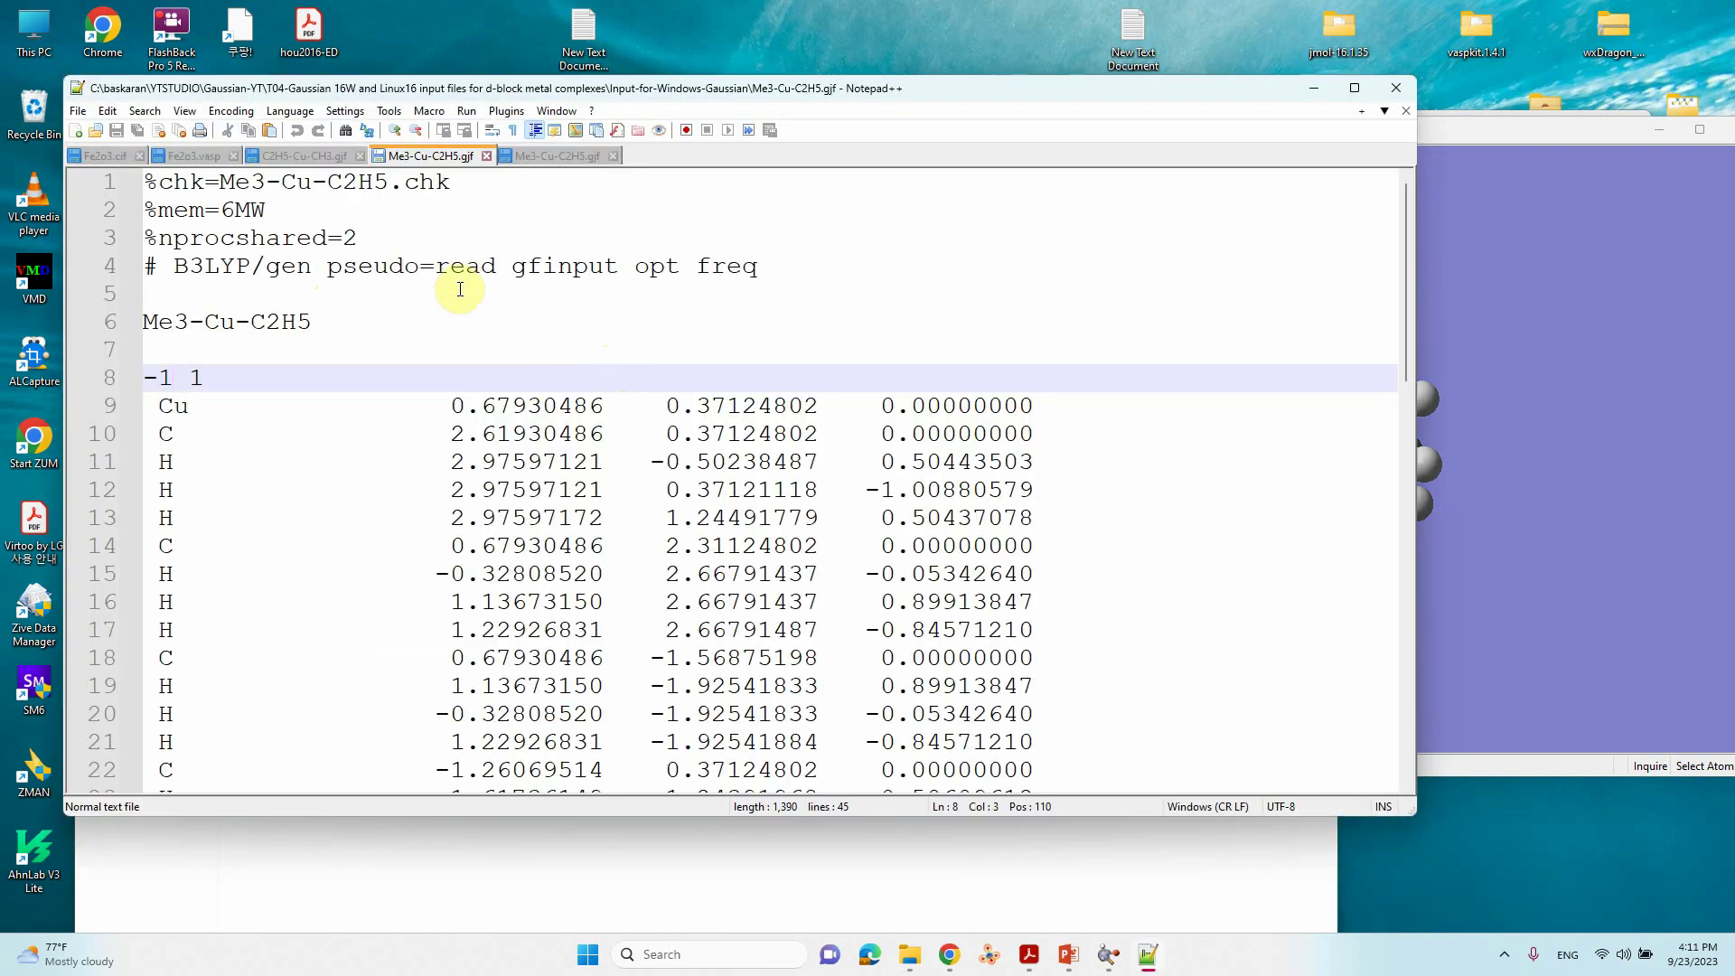
Maximize the Notepad++ window and skim through the prepared Me3-Cu-C2H5.gjf input
left_click_drag(1081, 99, 1128, 86)
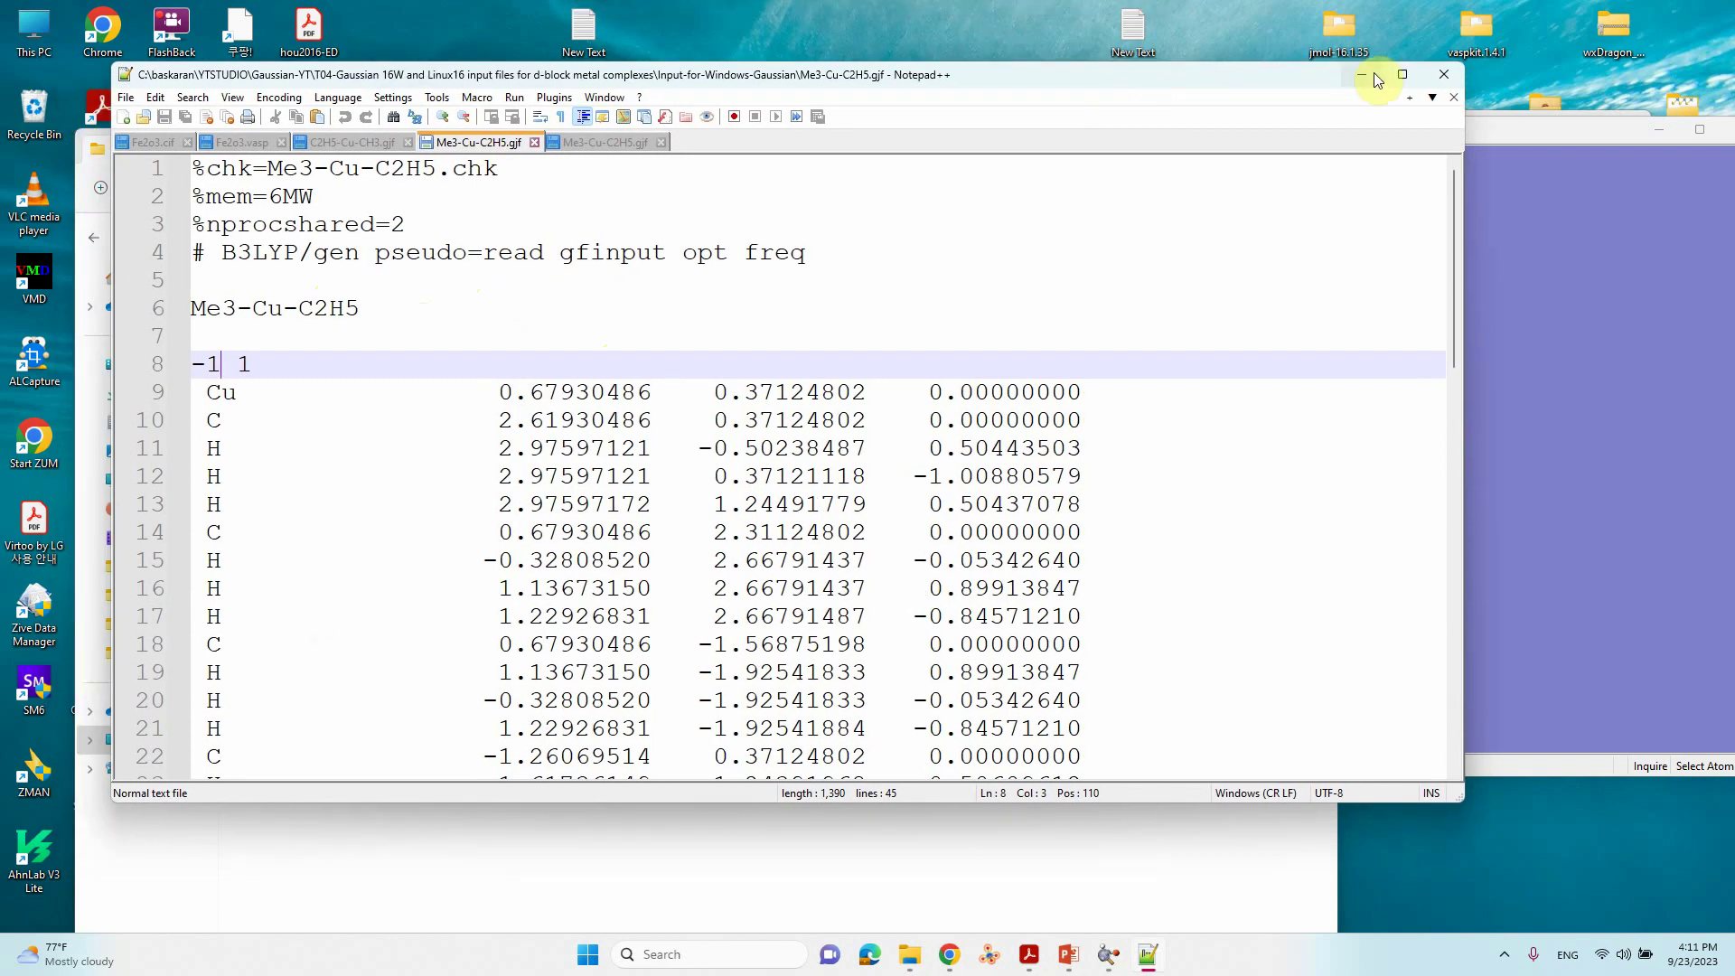
left_click(1399, 75)
left_click(366, 153)
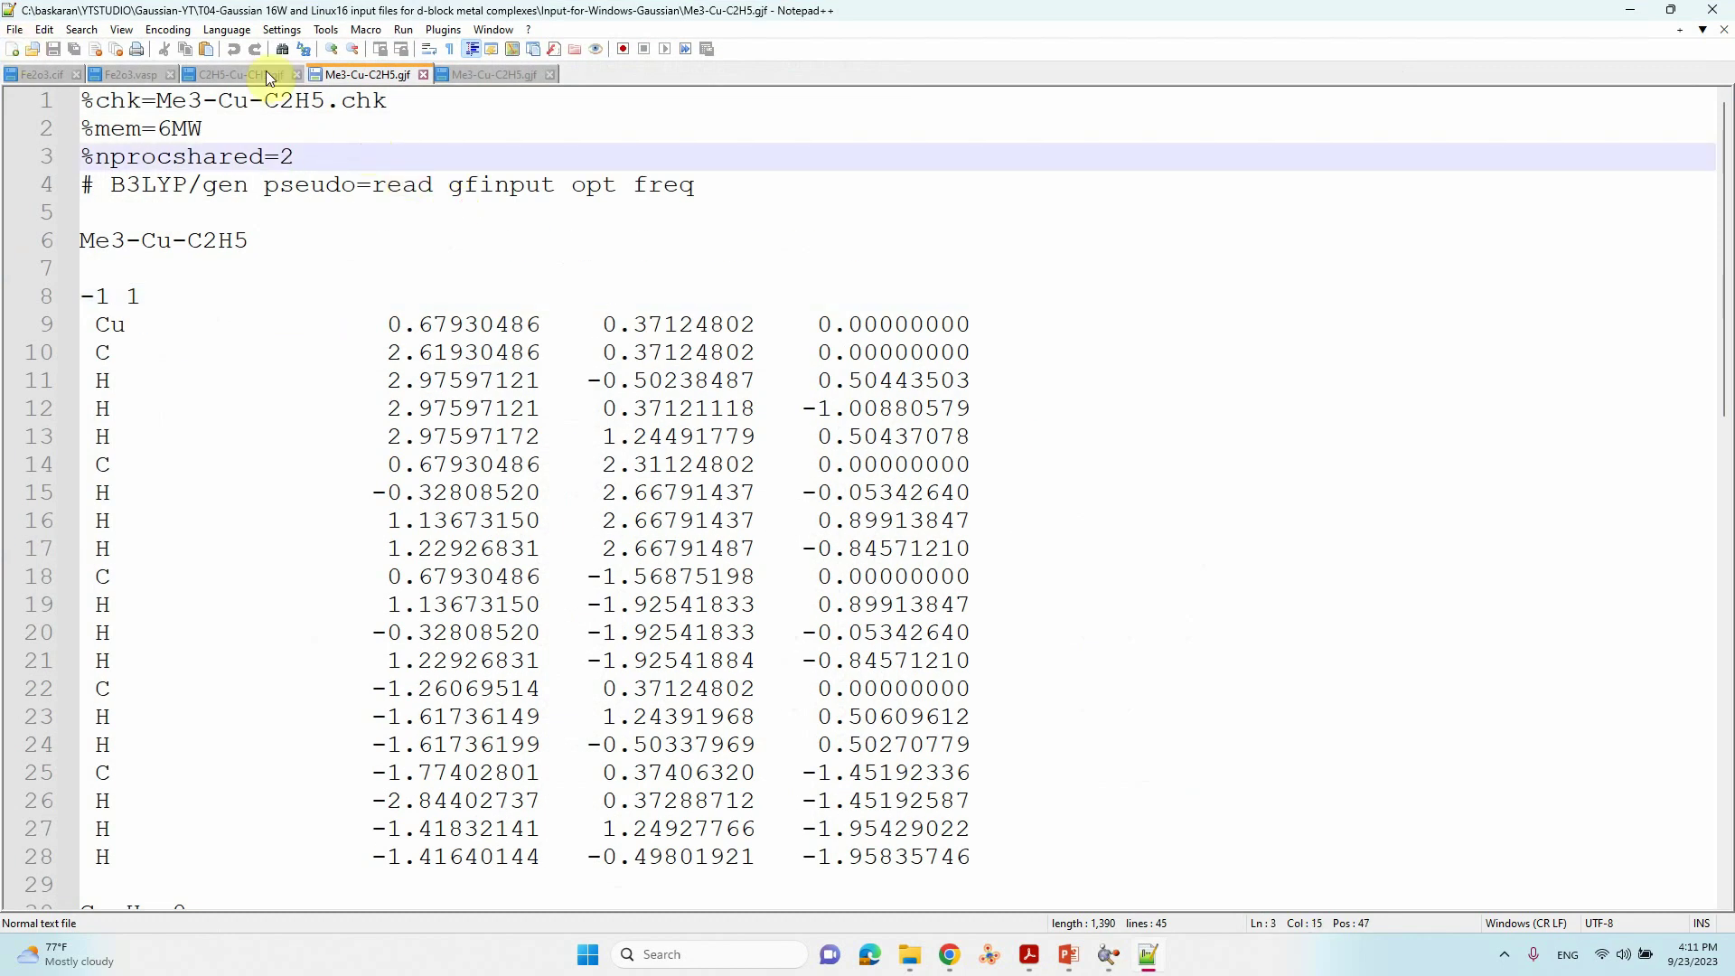
scroll(456, 424, "down", 3)
scroll(448, 442, "up", 3)
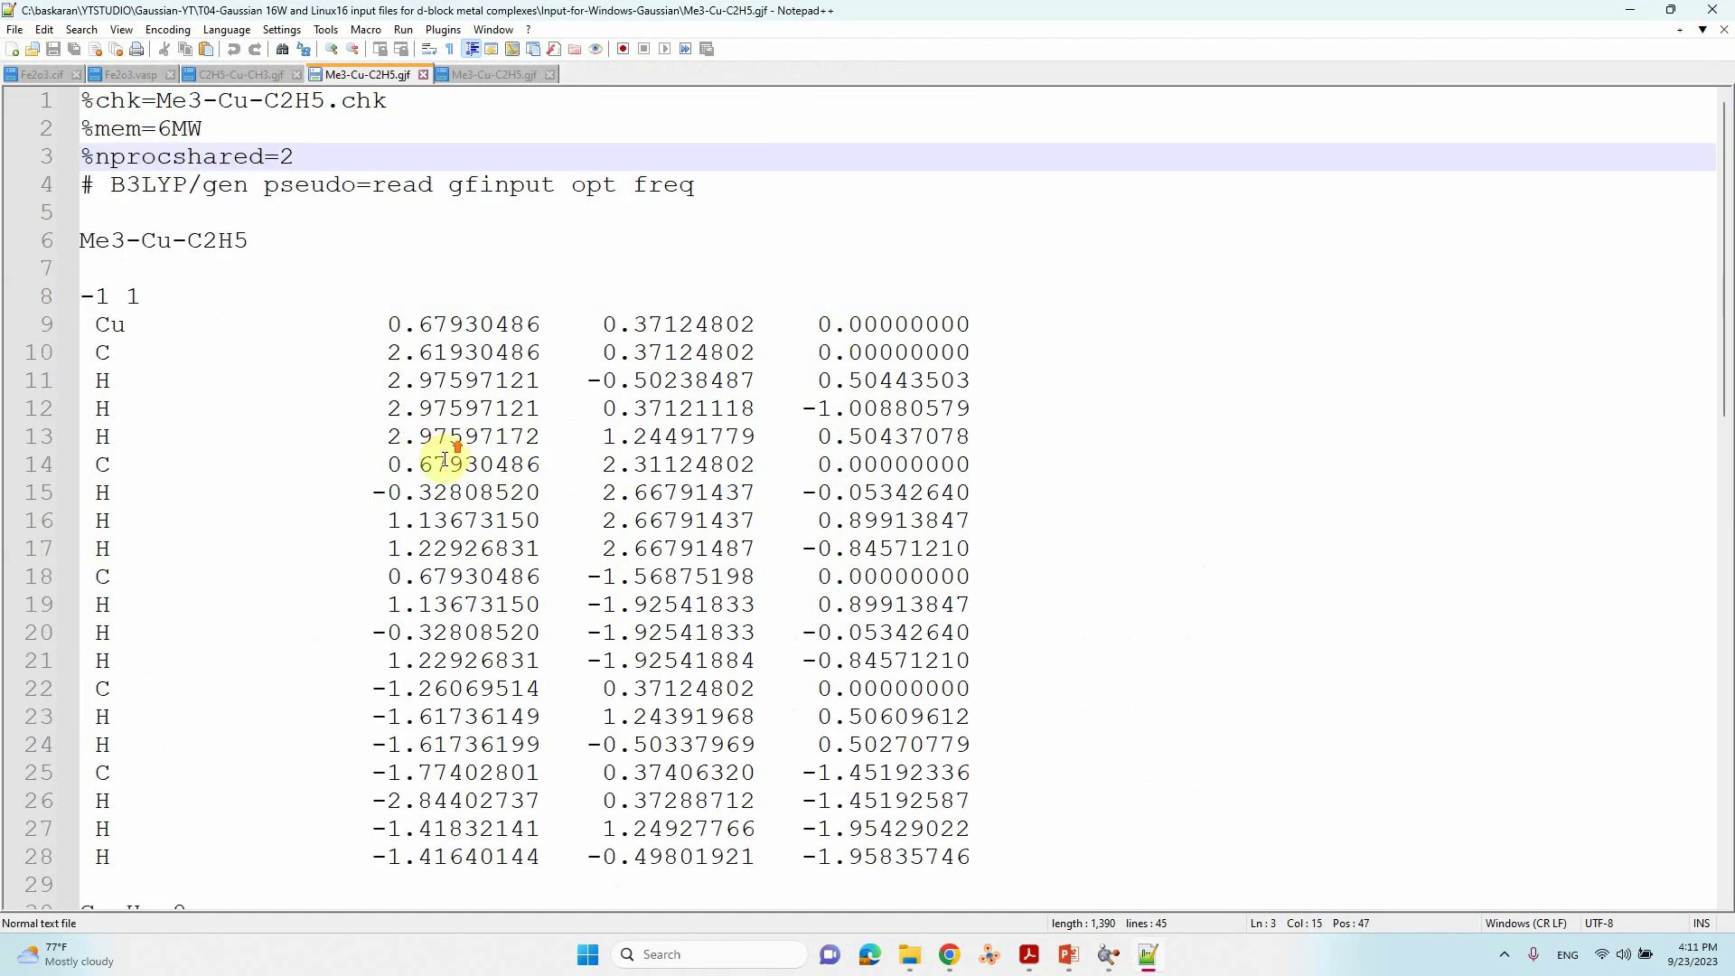
Examine the checkpoint file name, memory and shared processor settings at the start of the input file
left_click(107, 100)
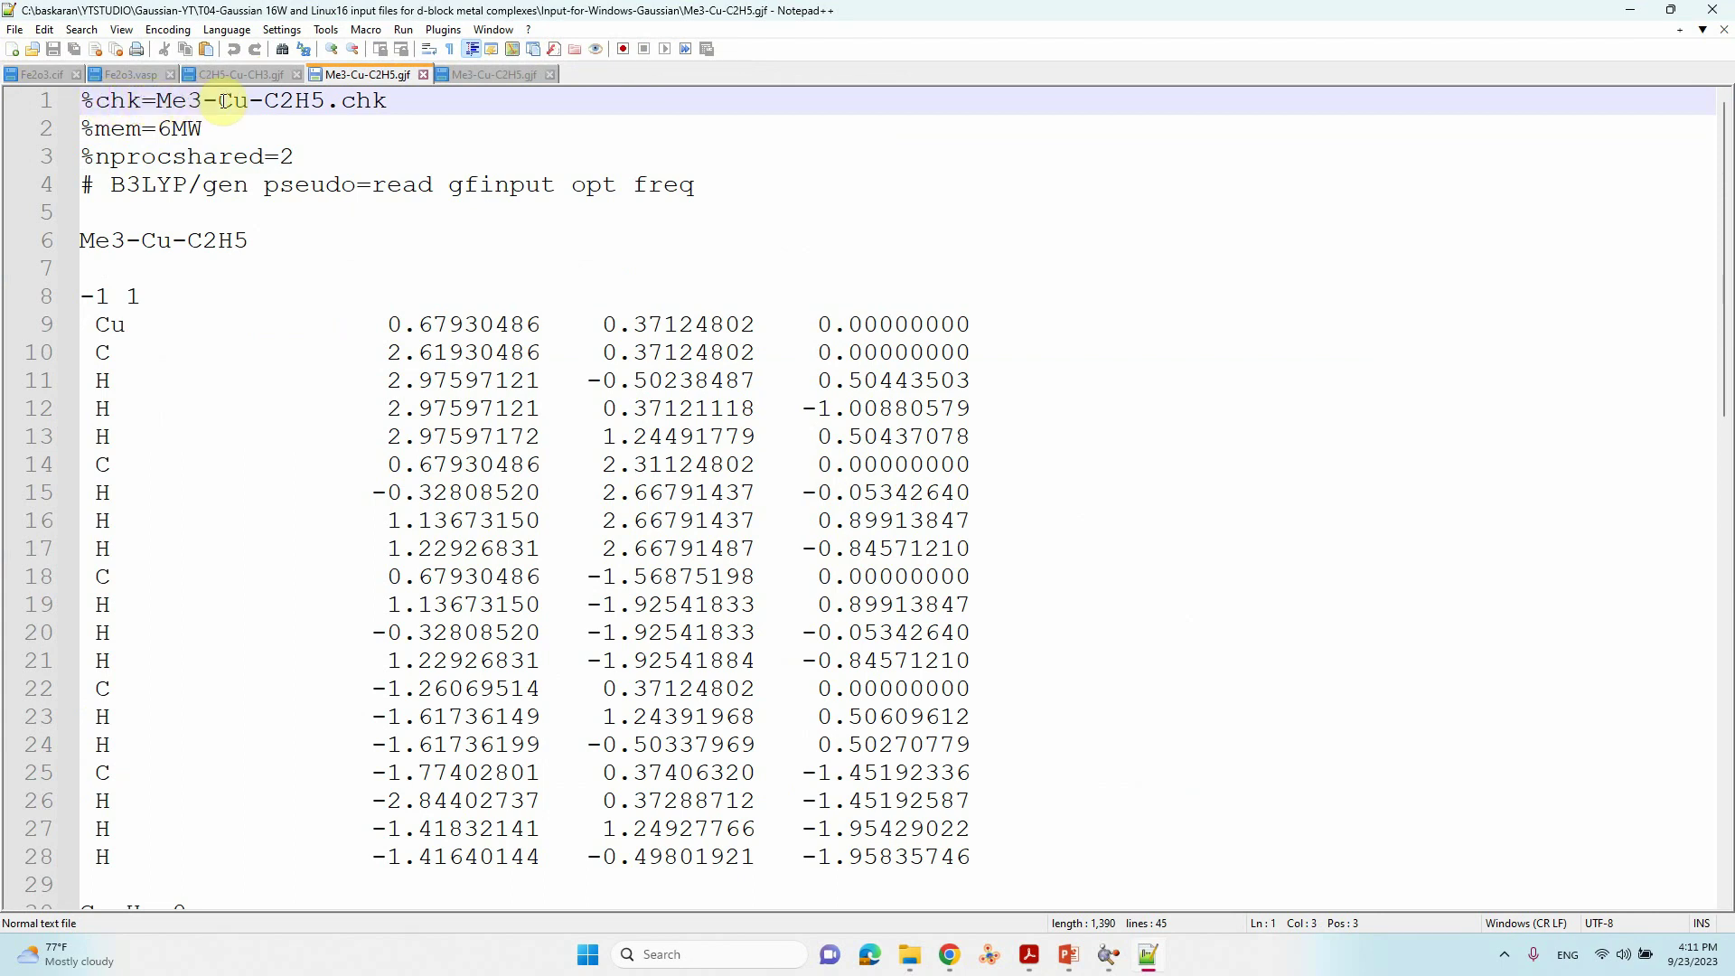
left_click_drag(322, 100, 171, 93)
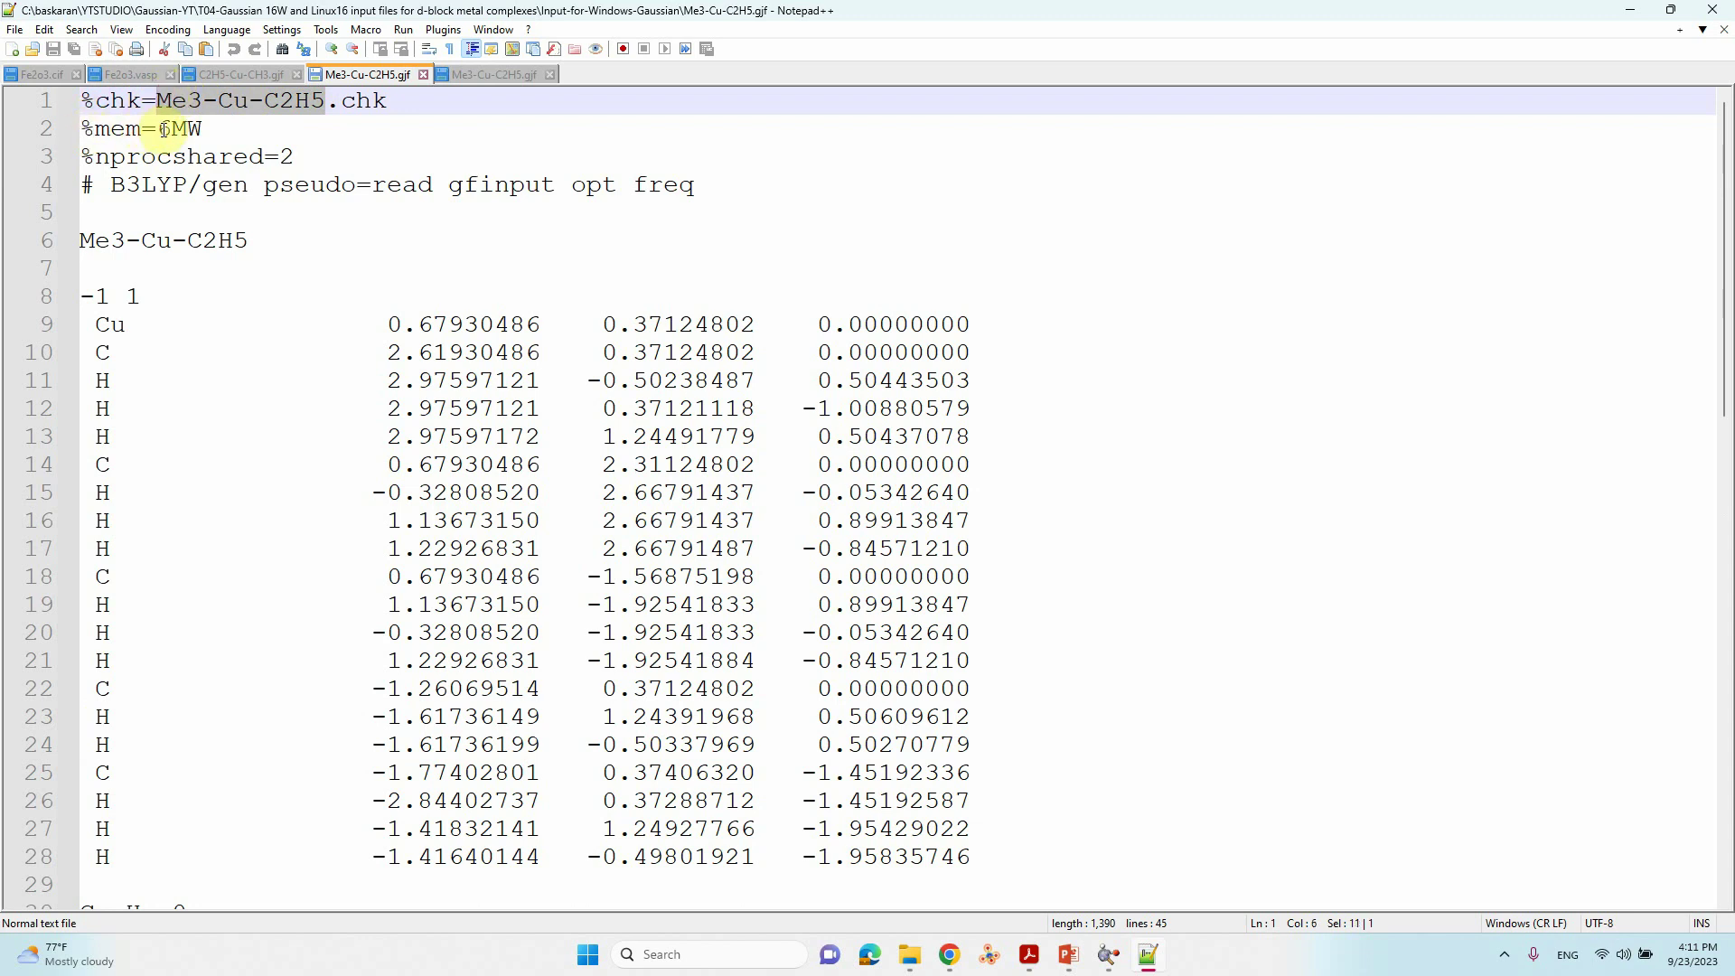
left_click_drag(159, 129, 204, 133)
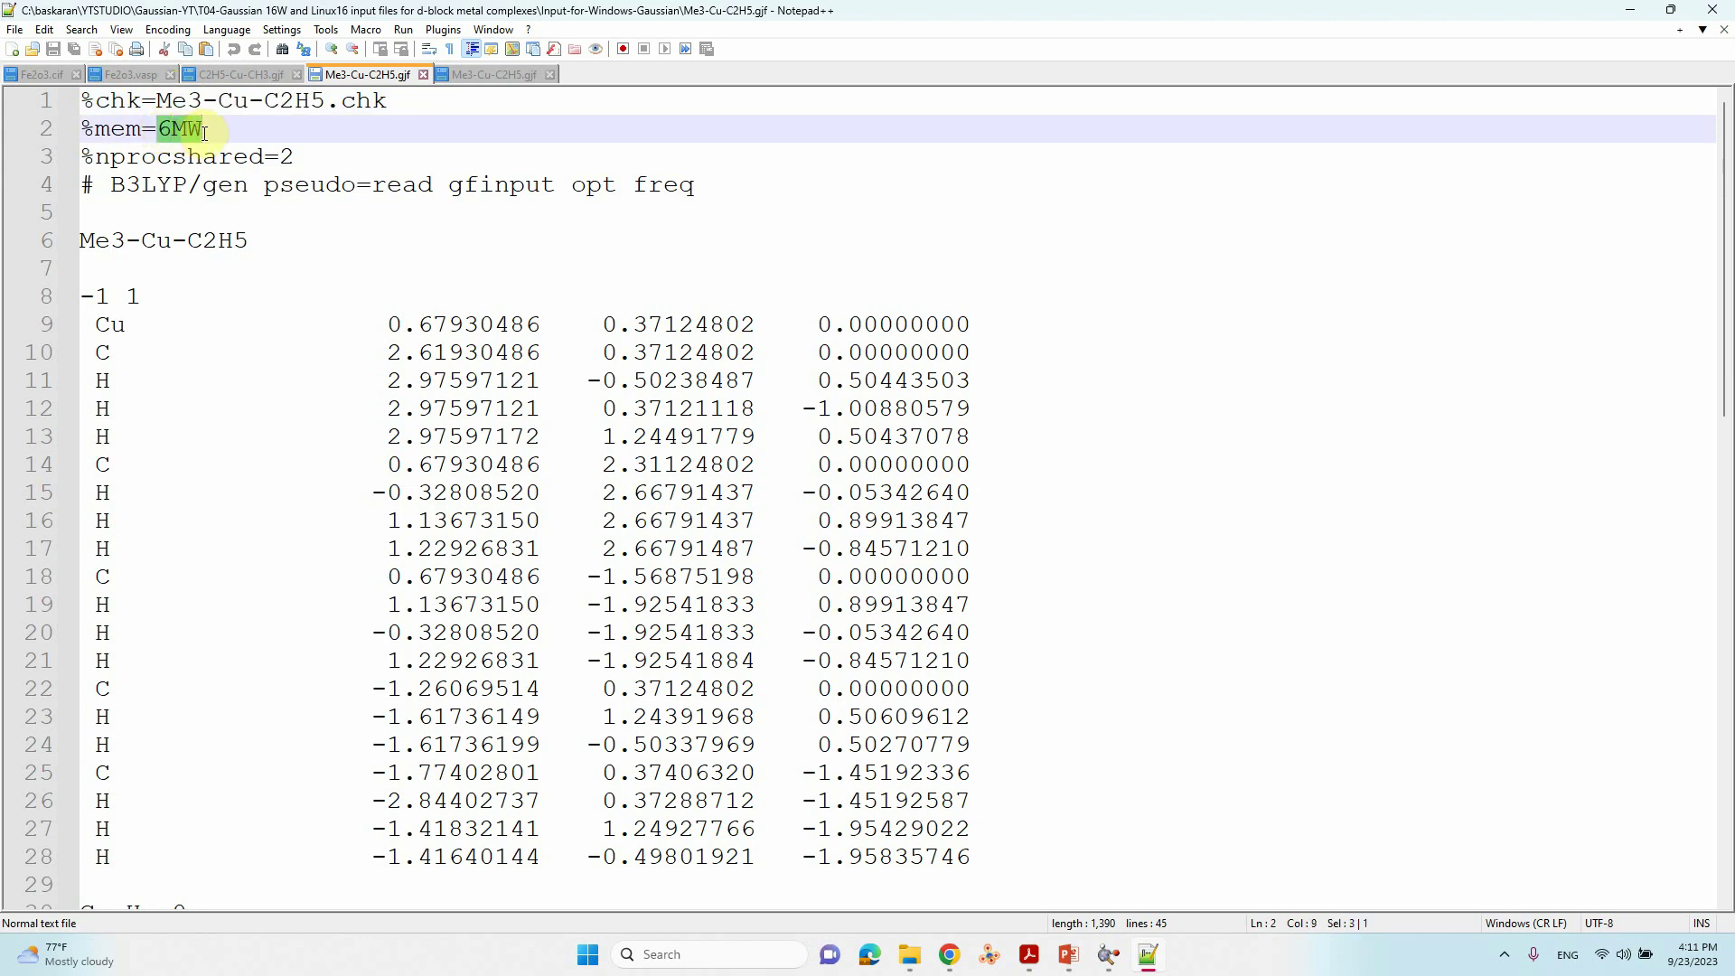
left_click_drag(95, 157, 261, 159)
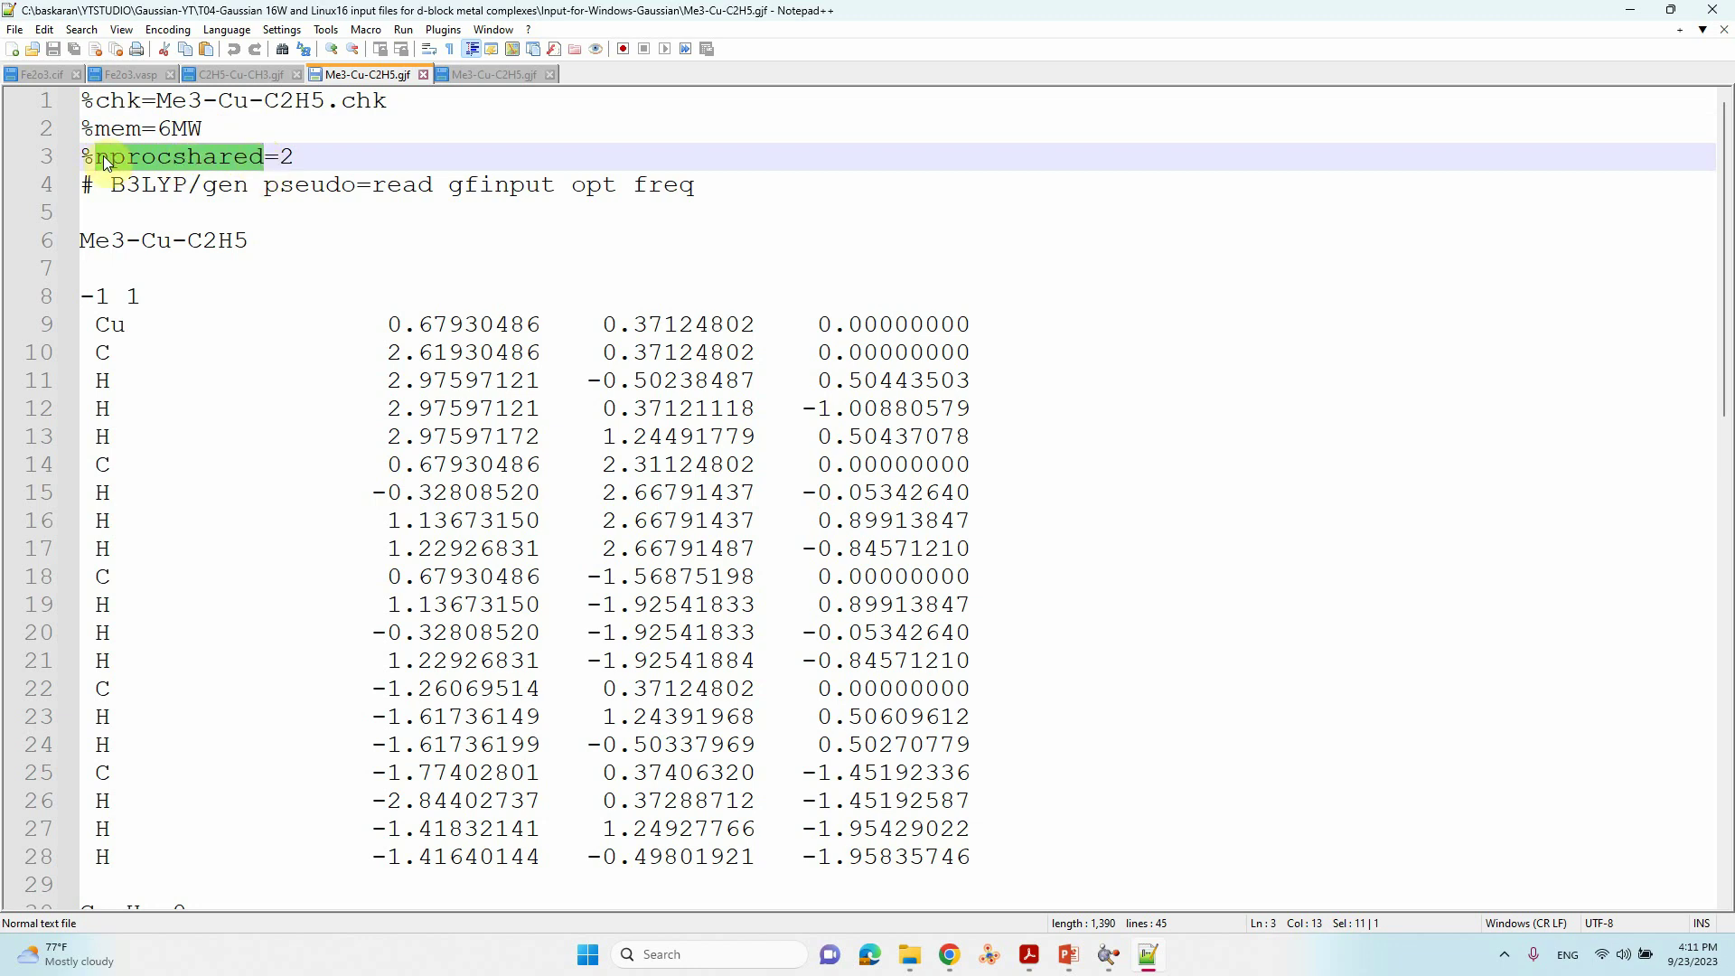
left_click(290, 157)
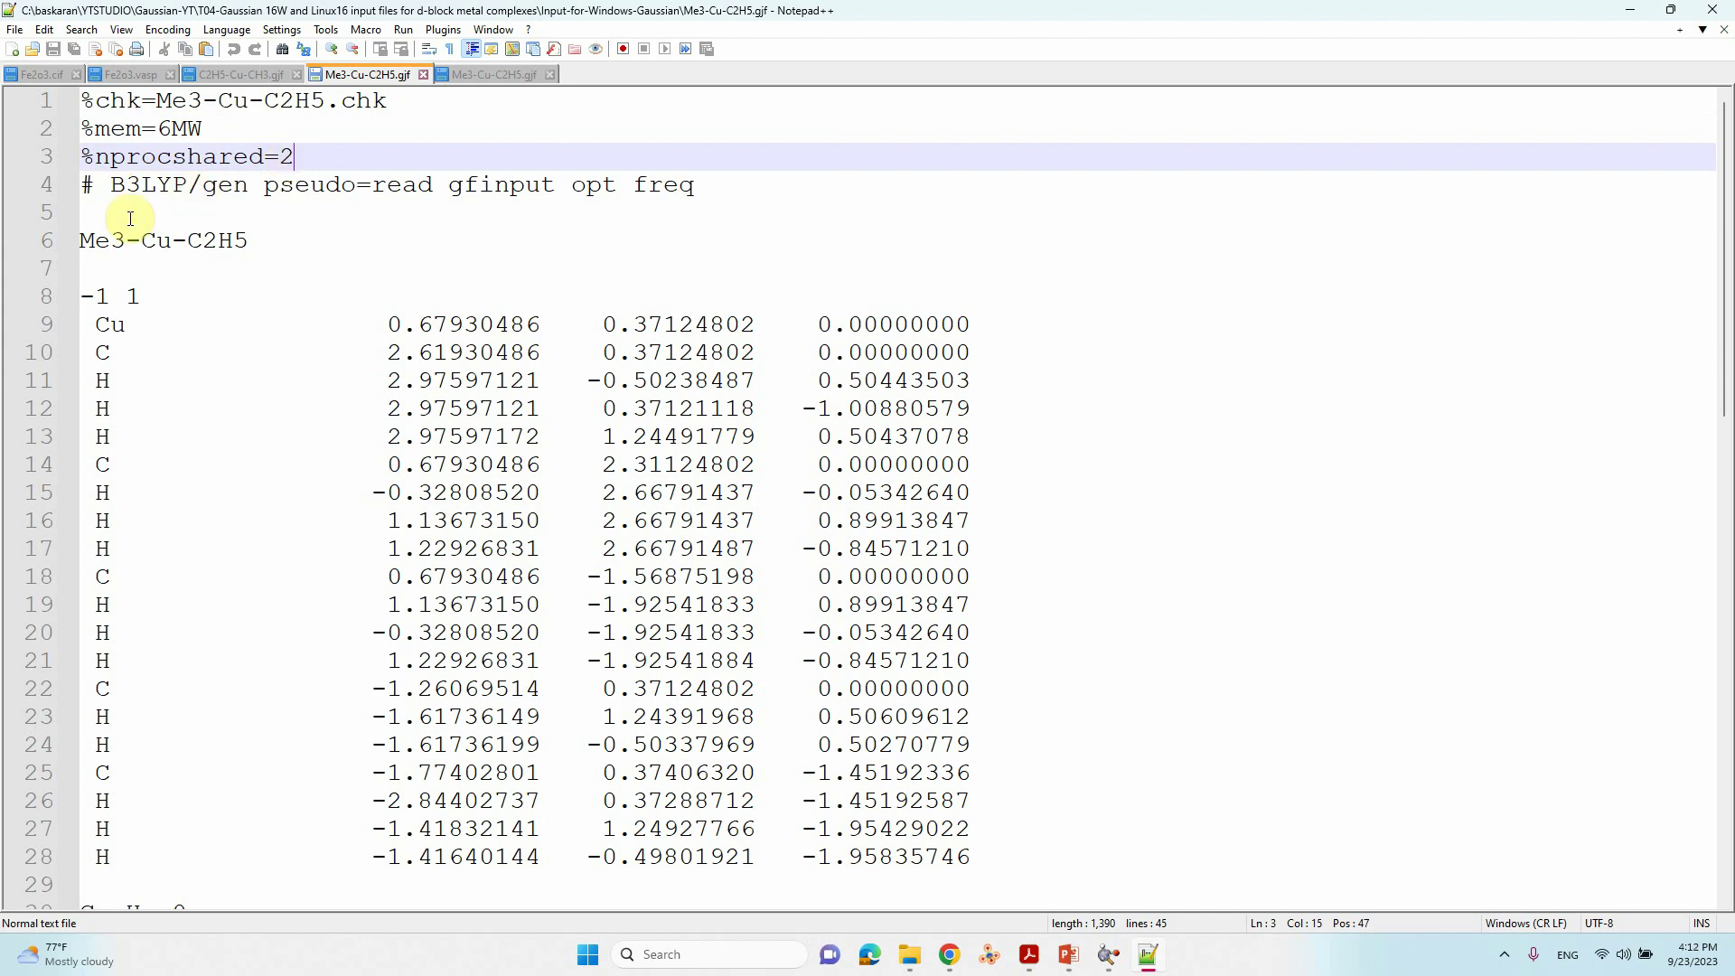
Examine the B3LYP/gen route line with its opt and freq keywords, and the title line below it
left_click(113, 186)
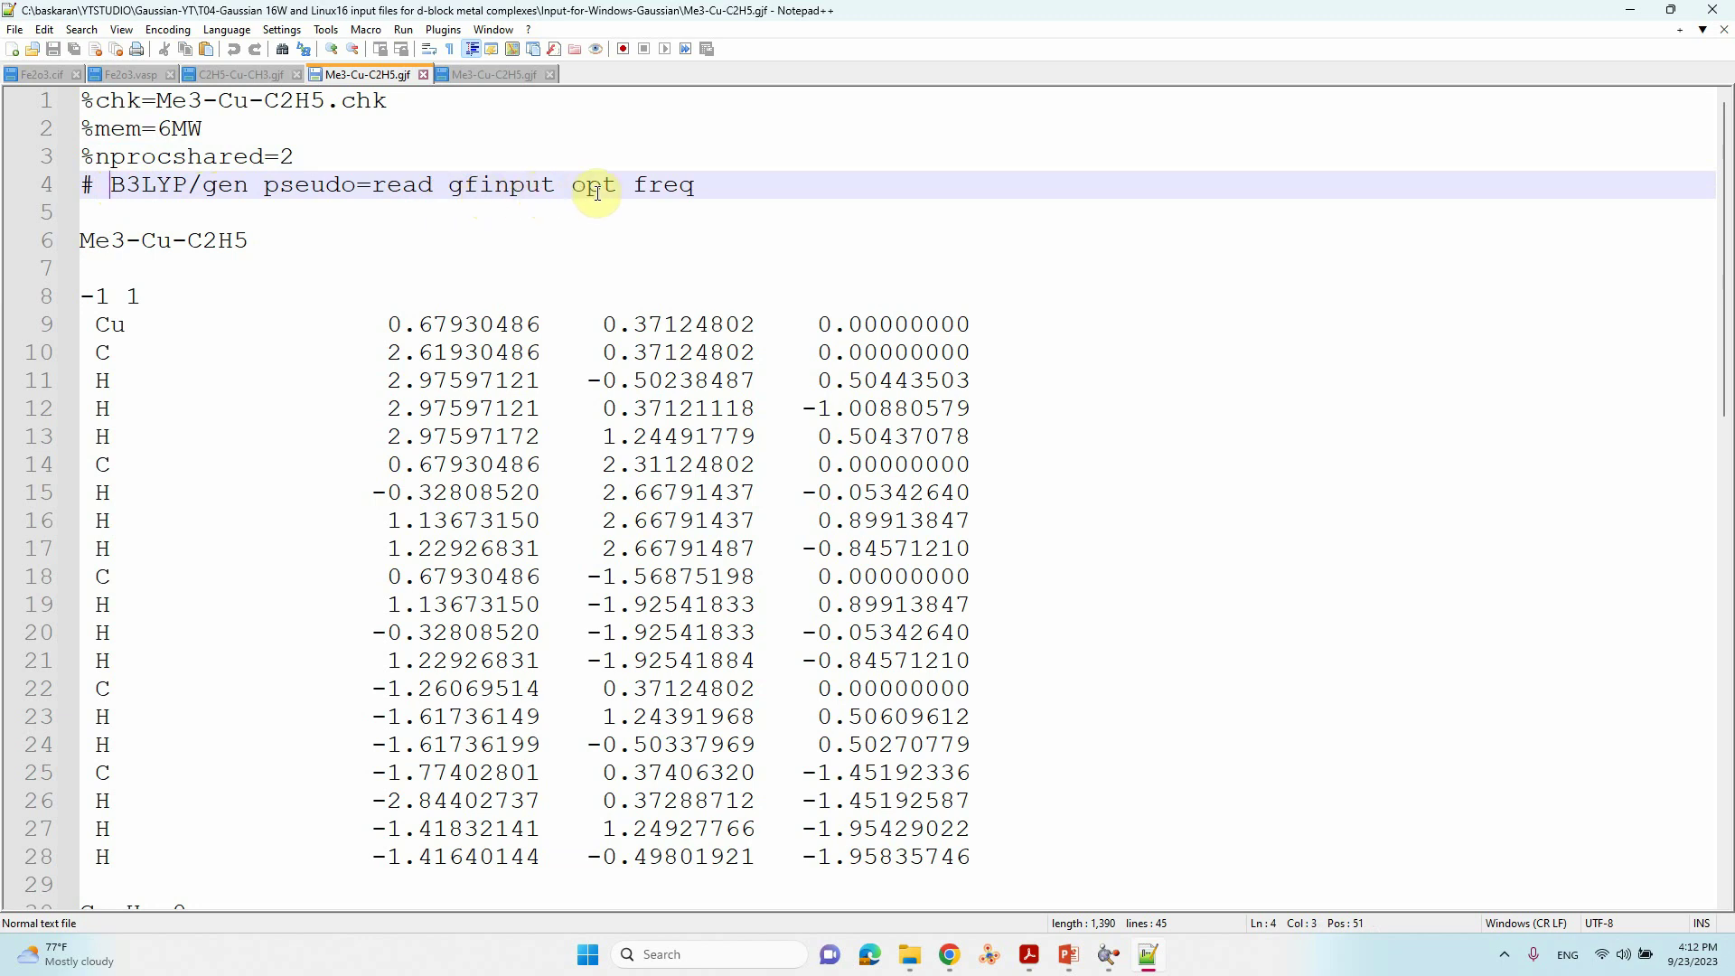
left_click_drag(569, 187, 615, 189)
left_click_drag(633, 187, 694, 190)
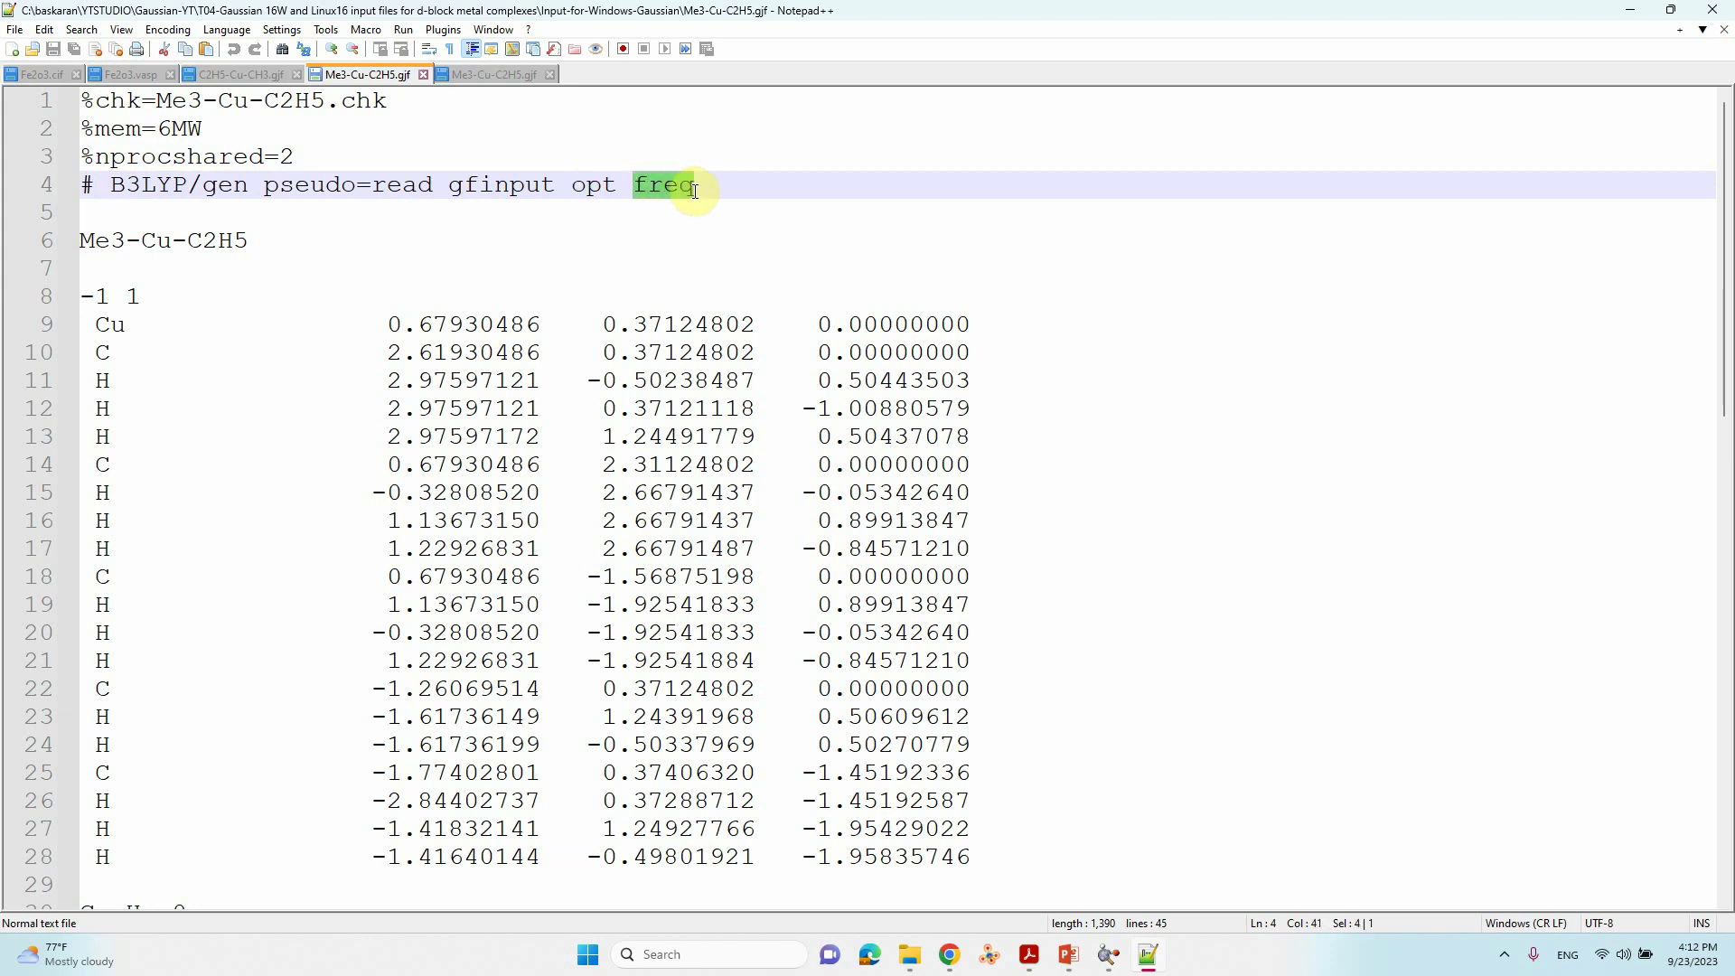
left_click(587, 187)
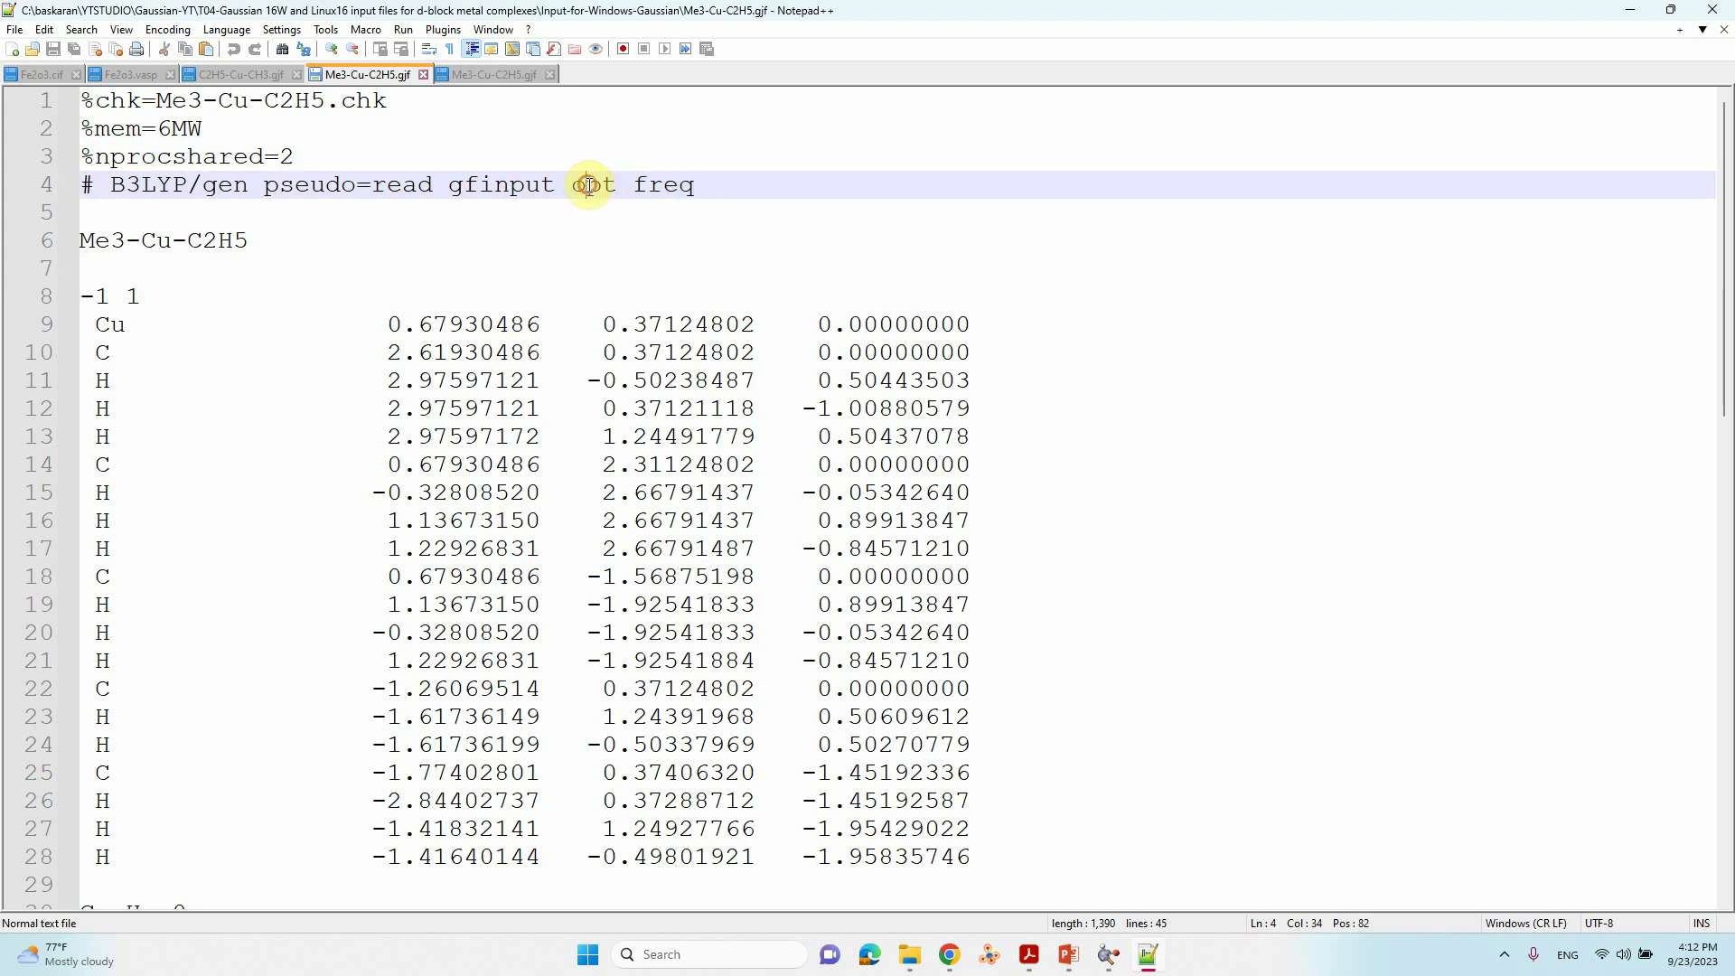
left_click(662, 186)
left_click(598, 188)
left_click(176, 241)
left_click(112, 215)
left_click_drag(82, 240, 252, 245)
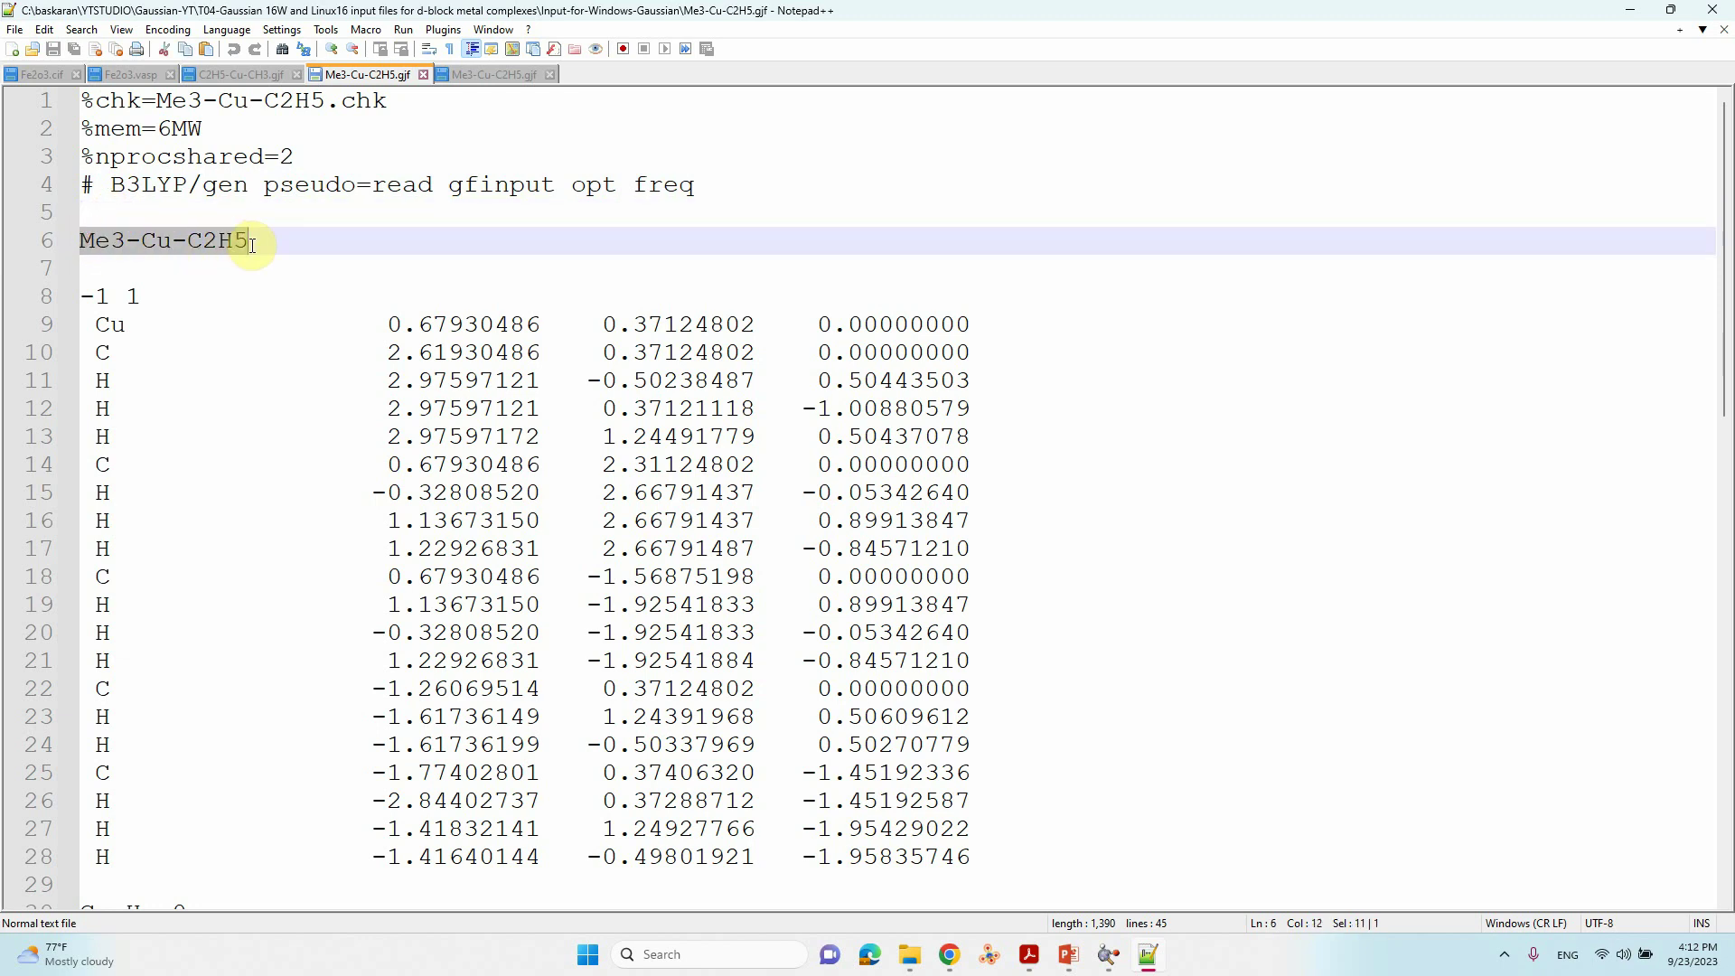
Examine the charge and multiplicity line, checking it against the complex in PowerPoint and GaussView
left_click(167, 296)
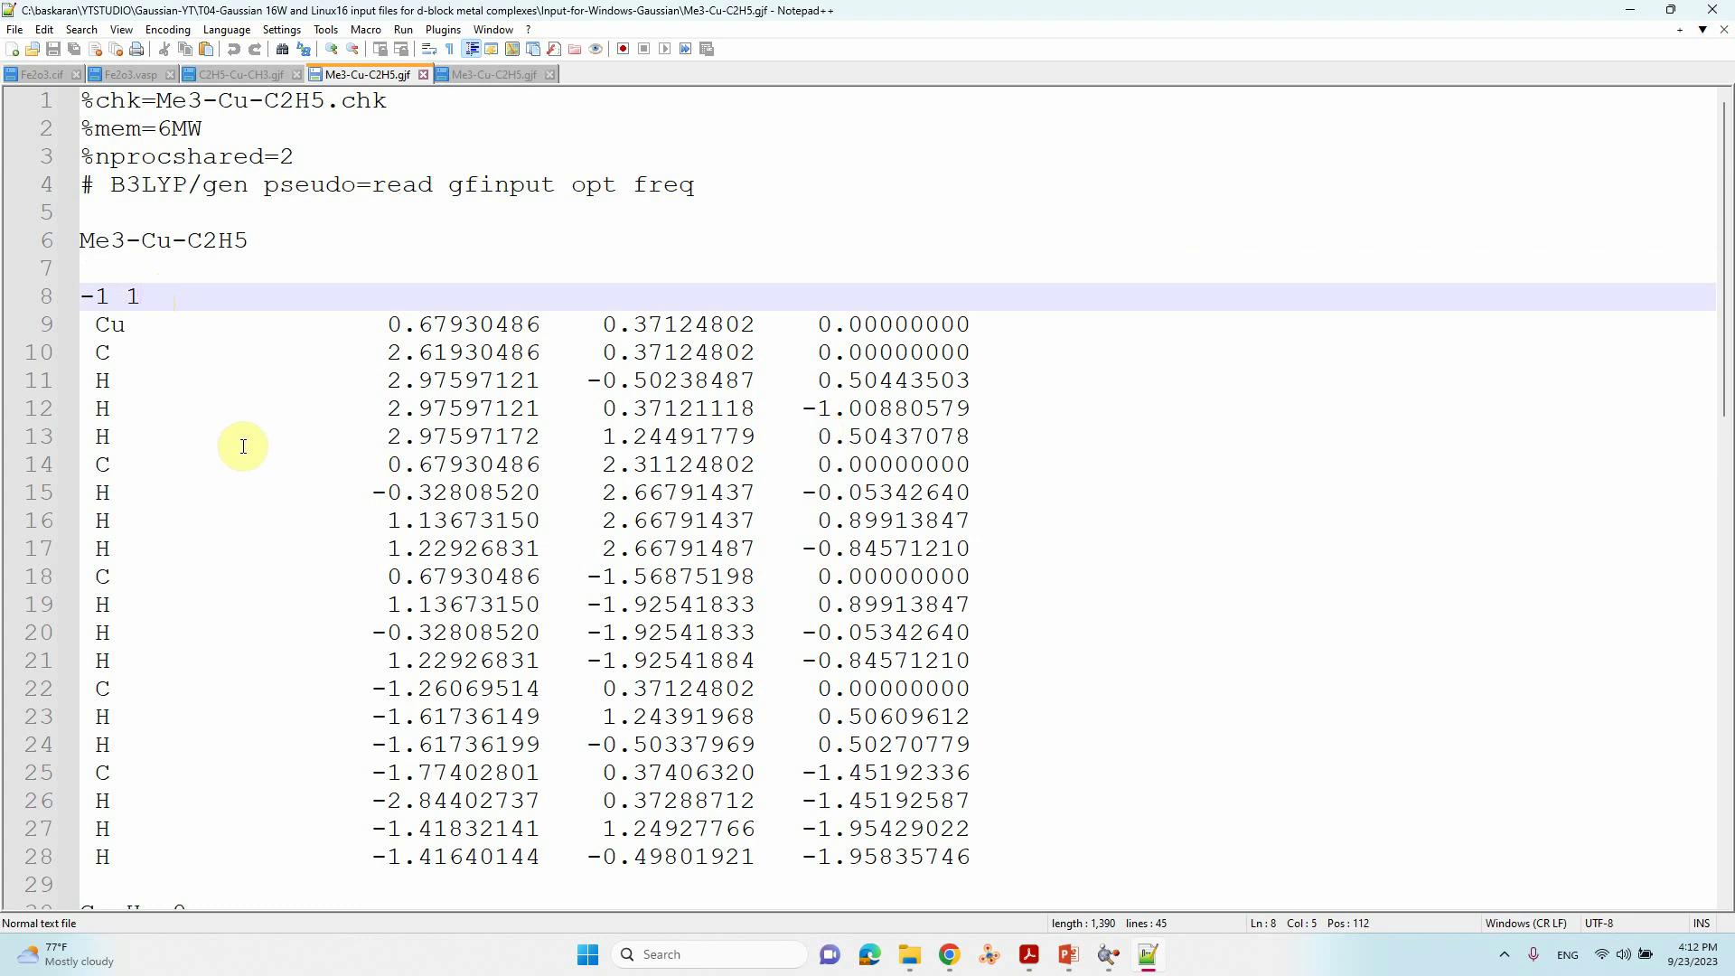
left_click(105, 298)
left_click_drag(105, 298, 79, 293)
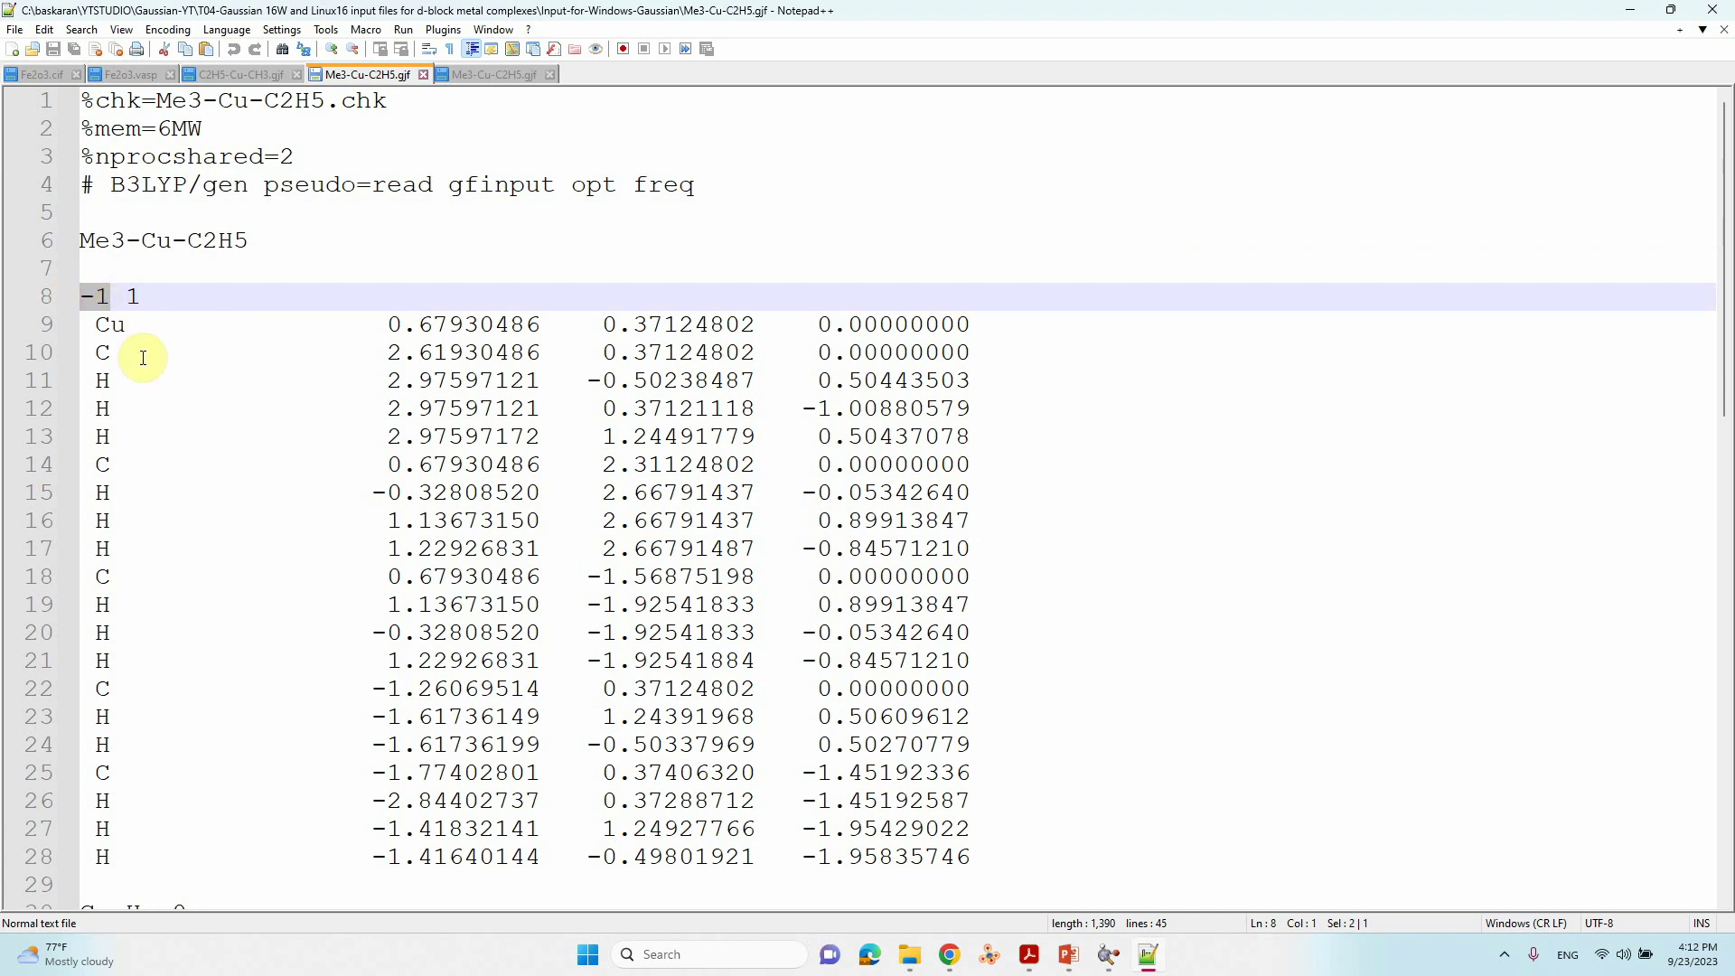
left_click(86, 298)
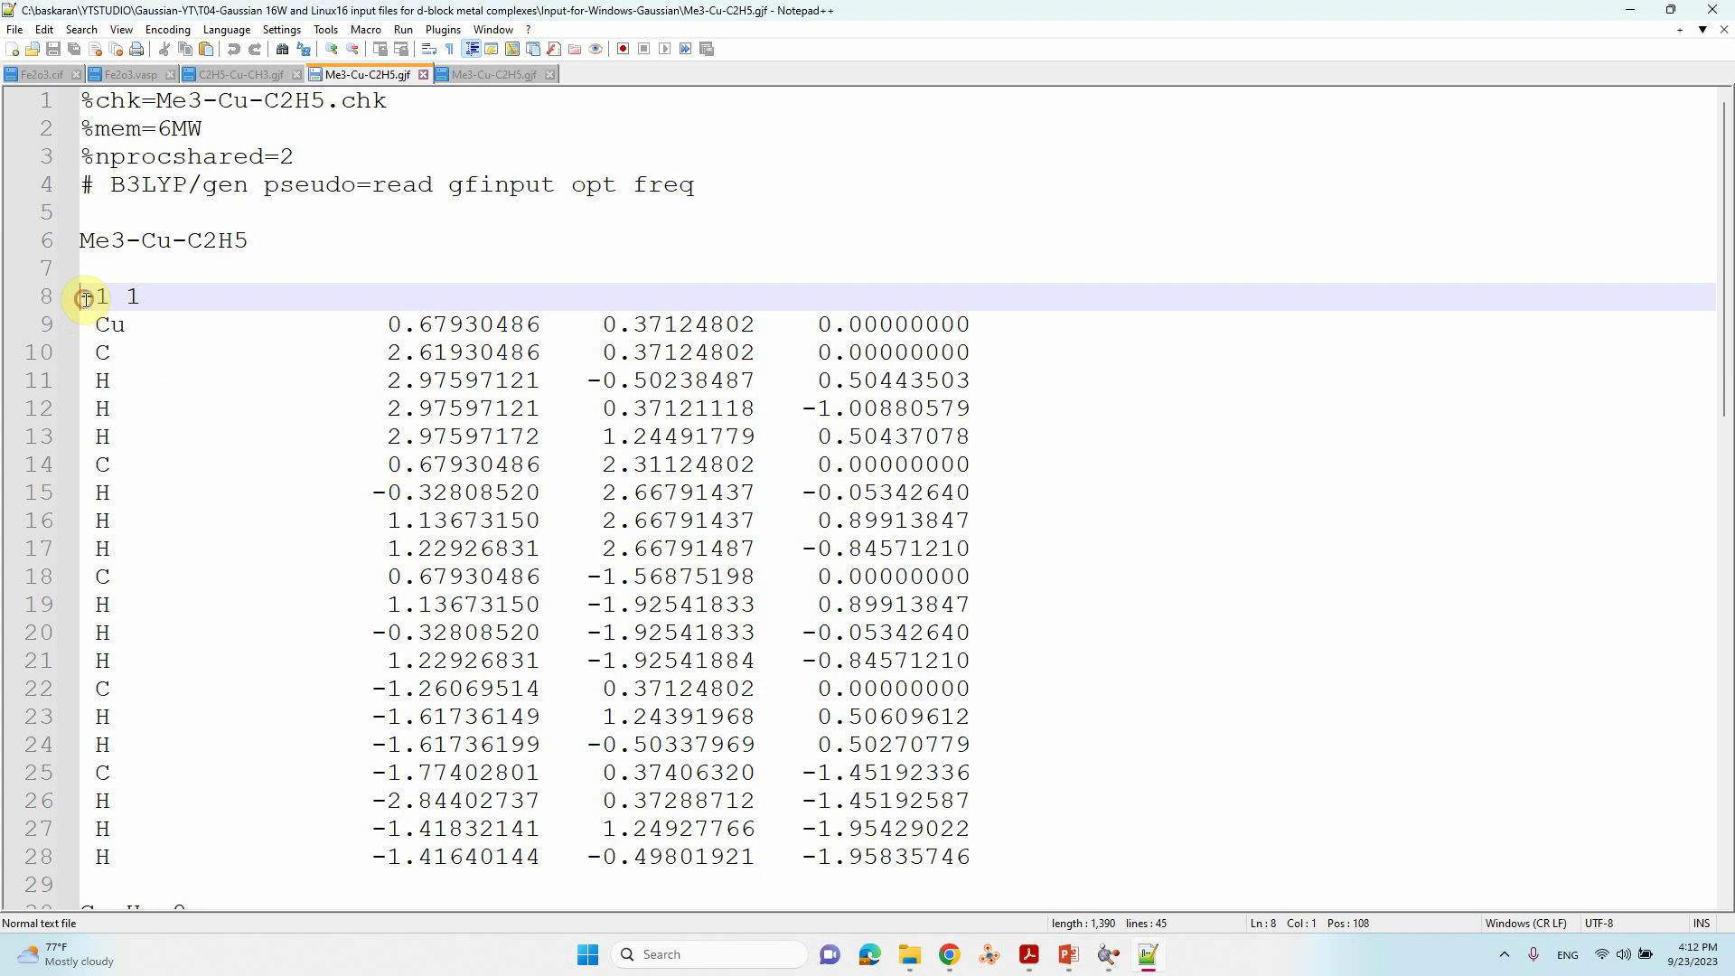
double_click(132, 297)
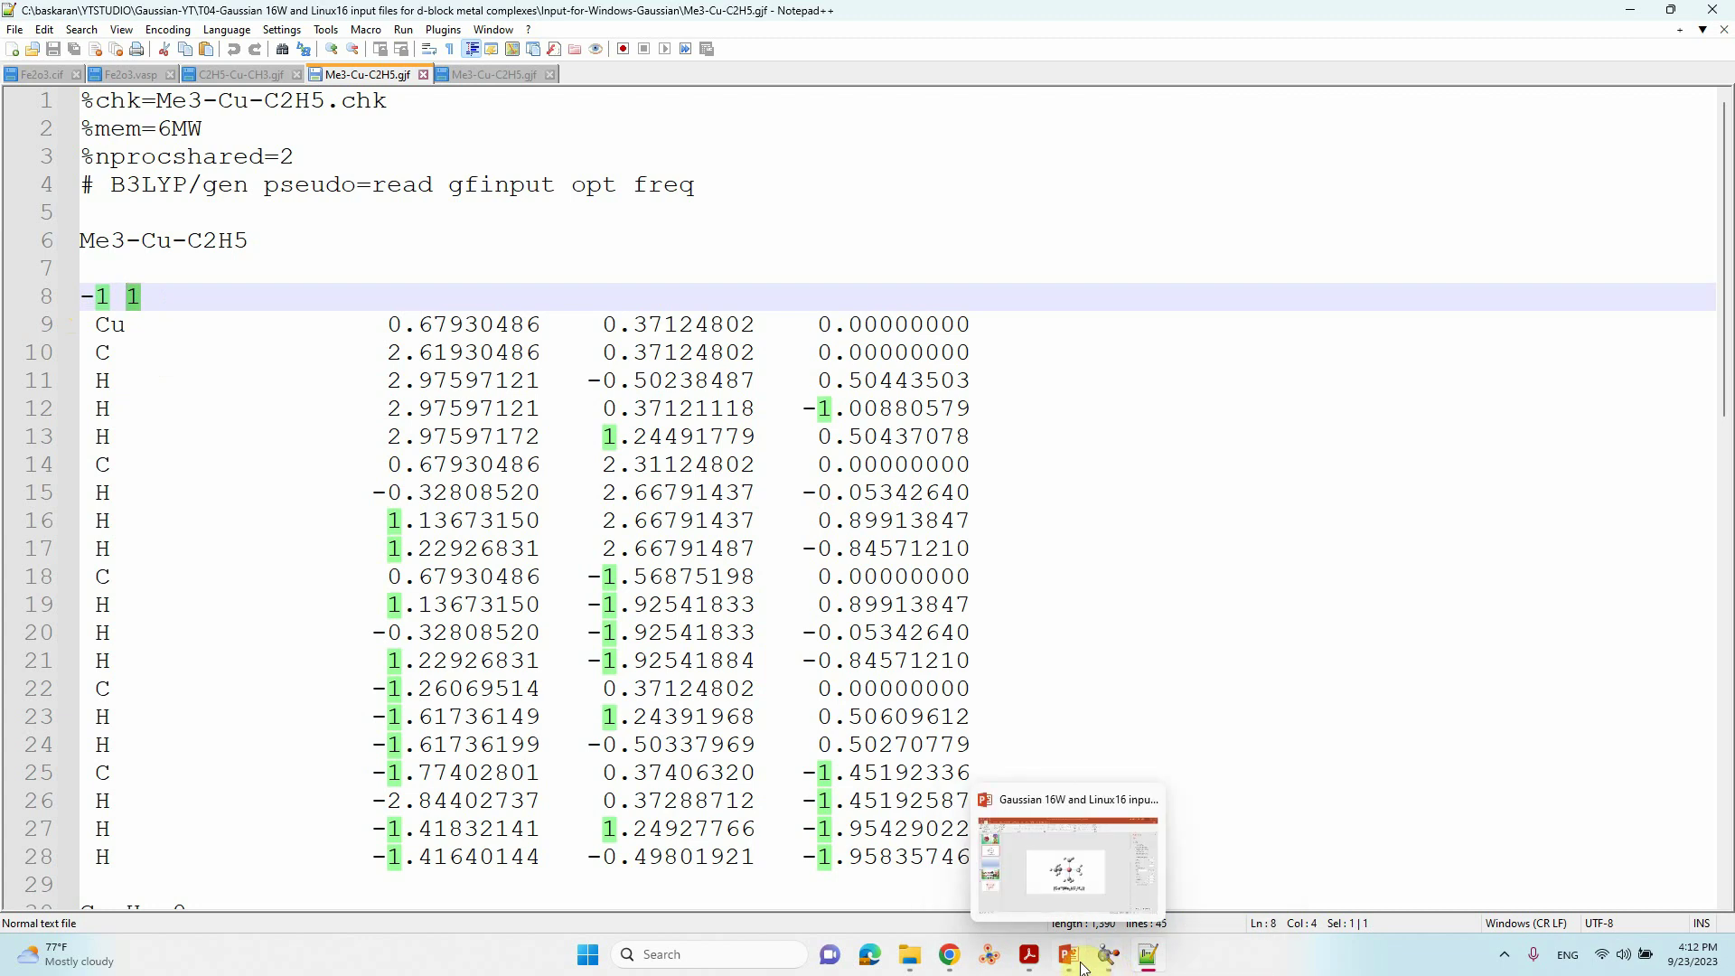
left_click(1053, 894)
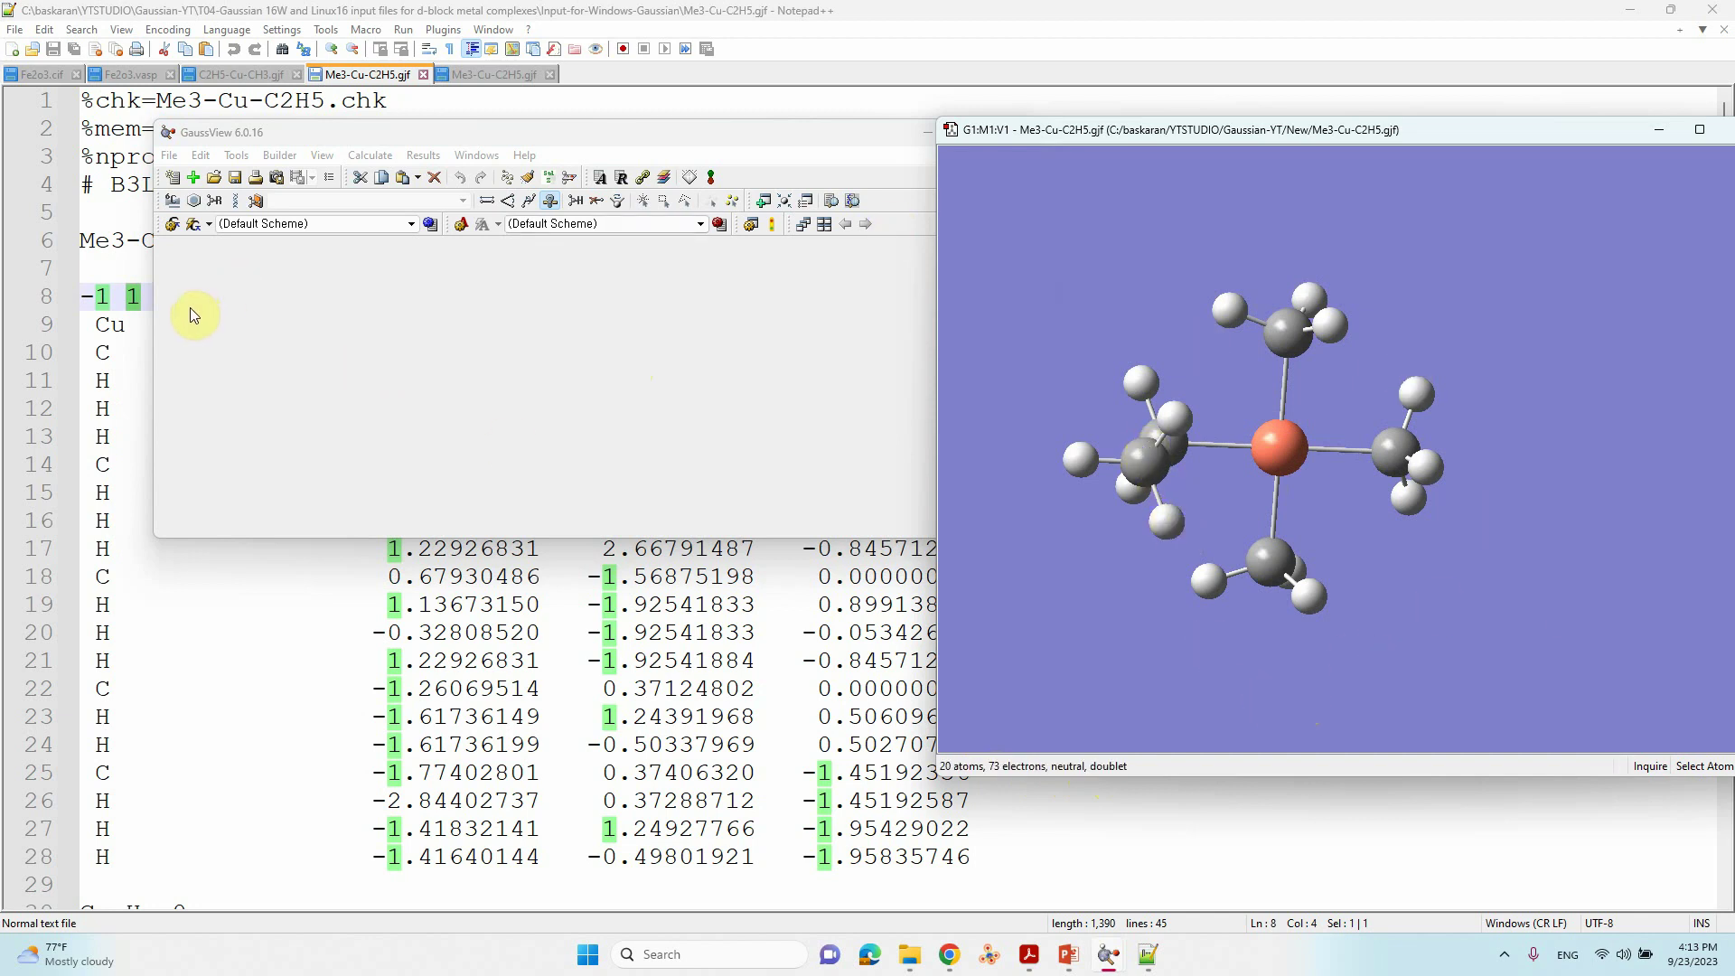
left_click(105, 304)
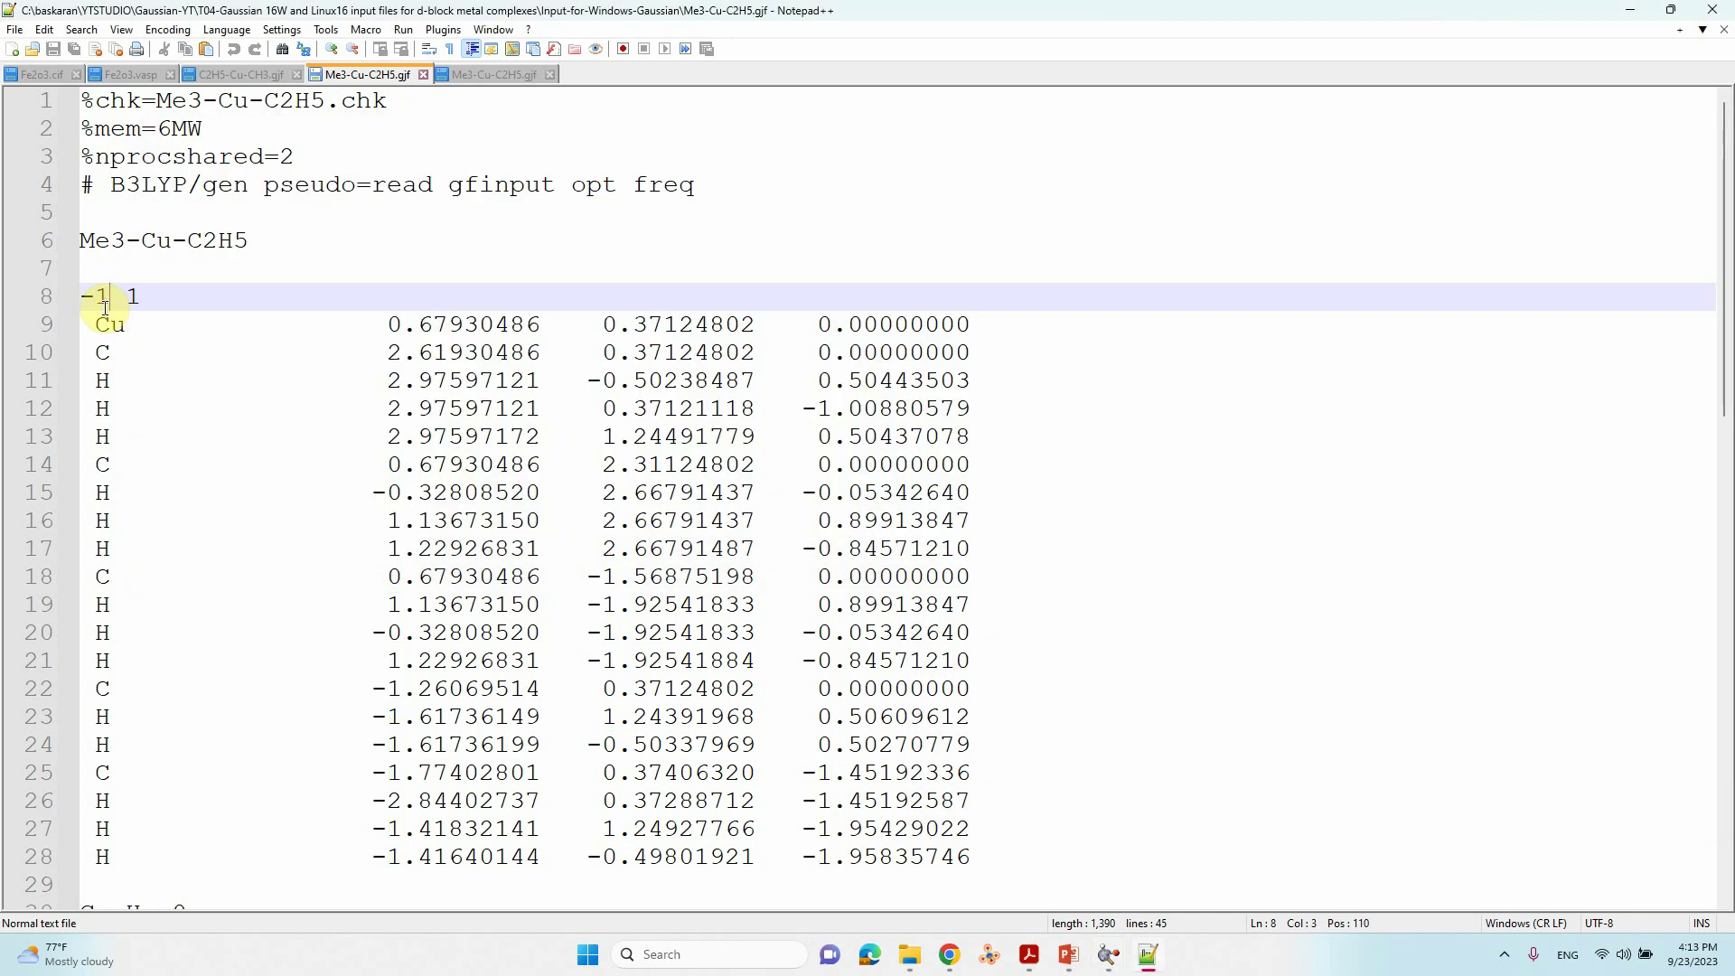
Examine the multiplicity value on the charge and multiplicity line of the input file and minimize Notepad++
double_click(134, 297)
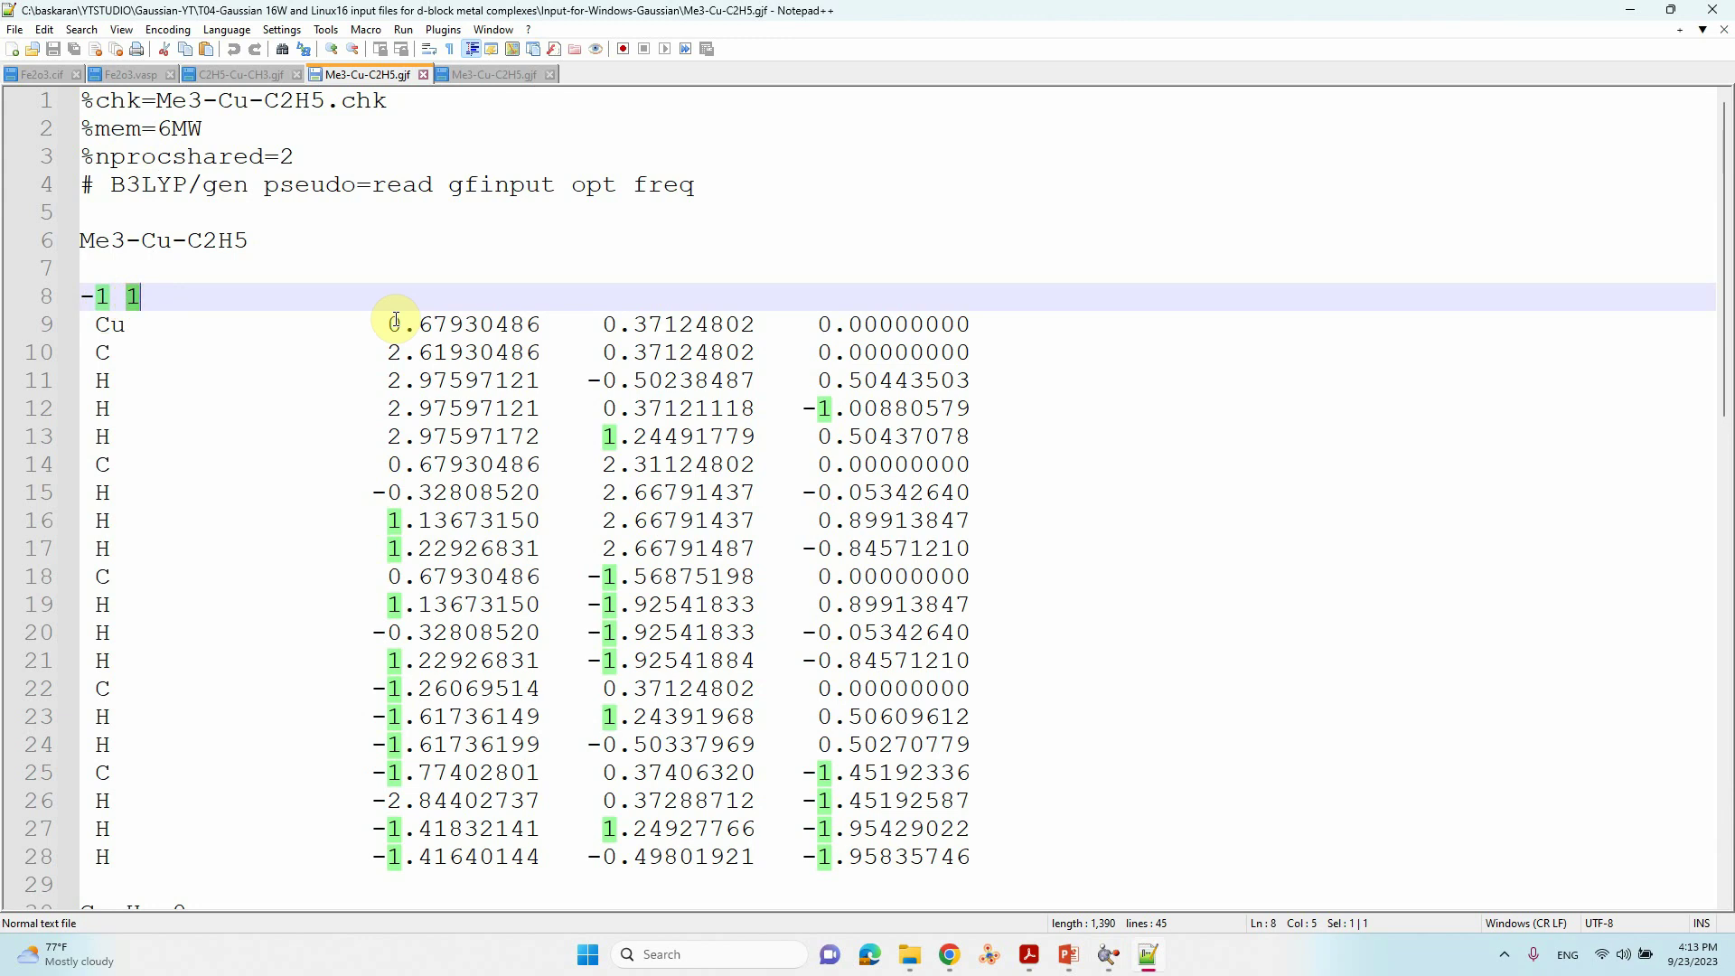
left_click(178, 307)
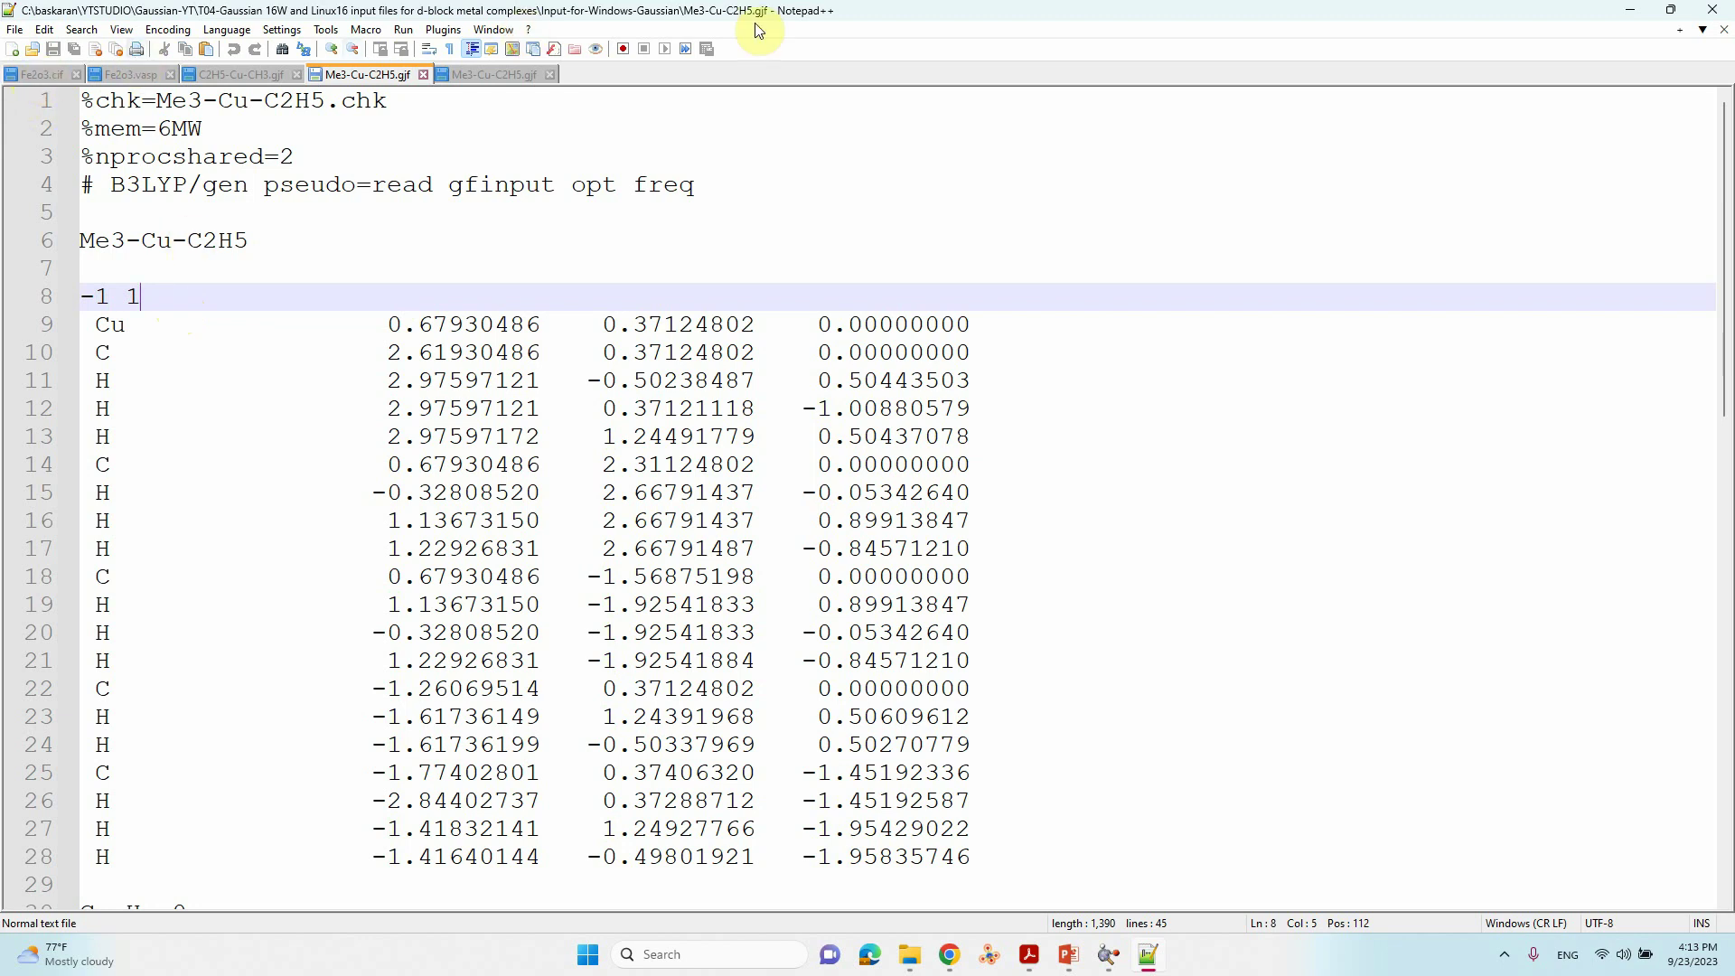
left_click(1632, 10)
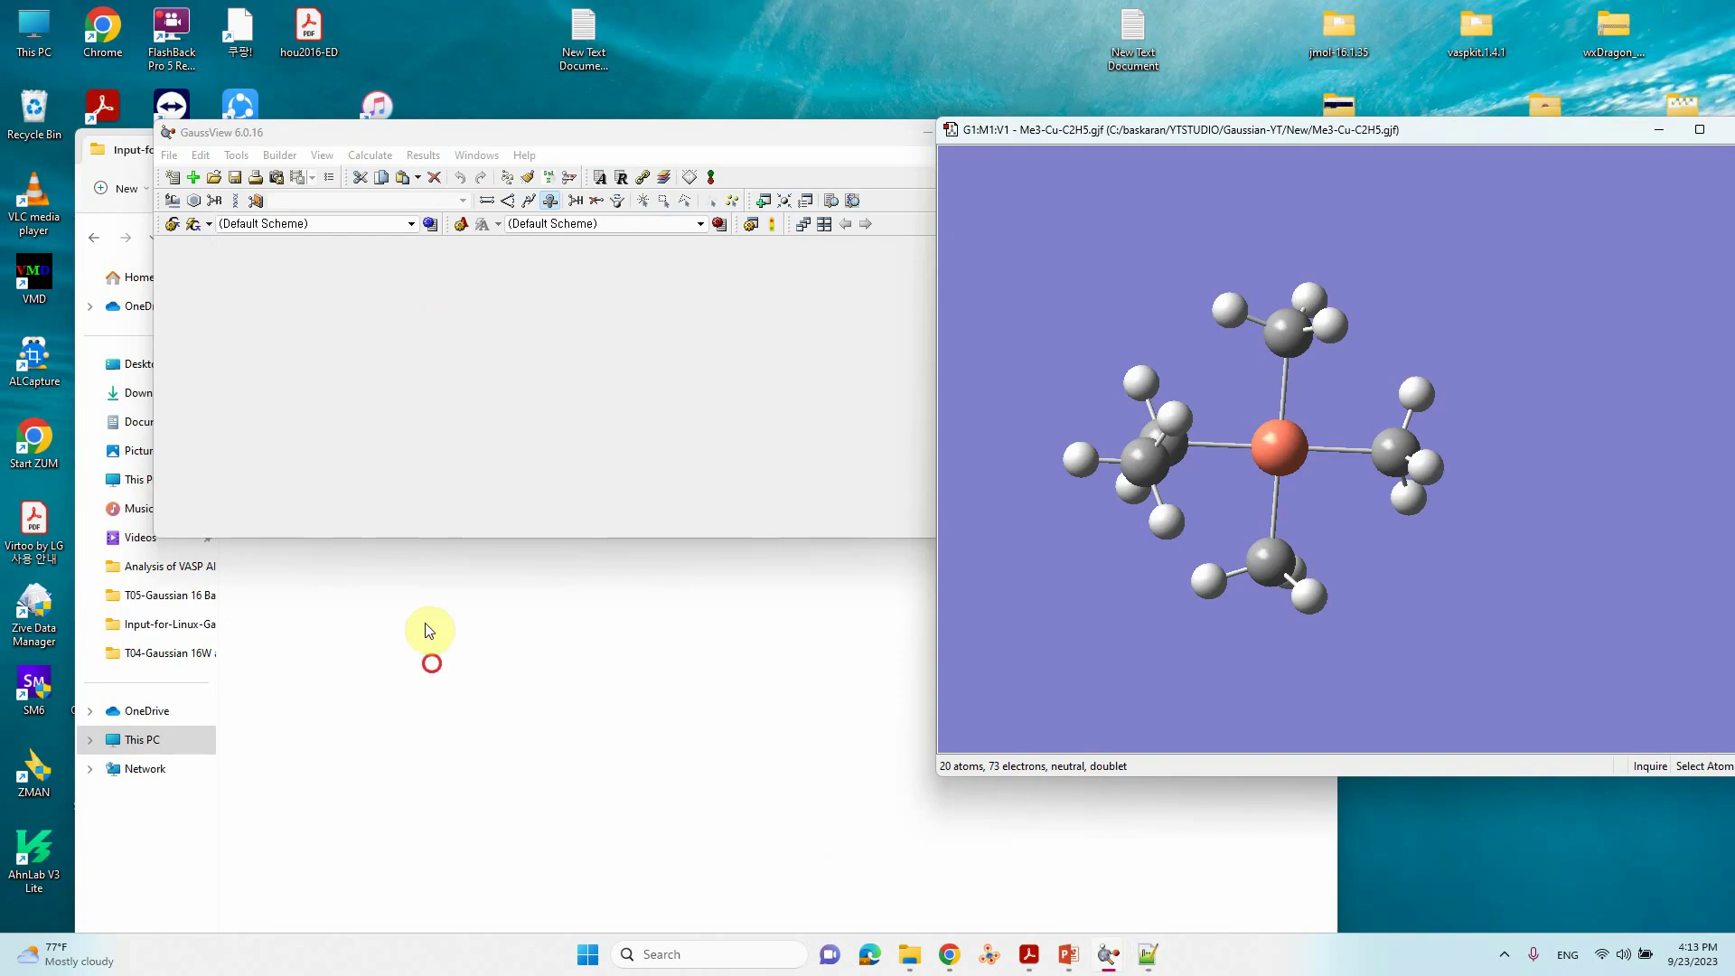
Load Me3-Cu-C2H5.gjf from the Input-for-Windows-Gaussian folder into GaussView and check the model's electron count, charge and multiplicity
left_click(426, 627)
left_click(327, 307)
left_click(1487, 499)
left_click_drag(1550, 129, 1364, 154)
mouse_move(1116, 958)
left_click(1043, 873)
left_click_drag(664, 146, 1049, 182)
left_click(289, 332)
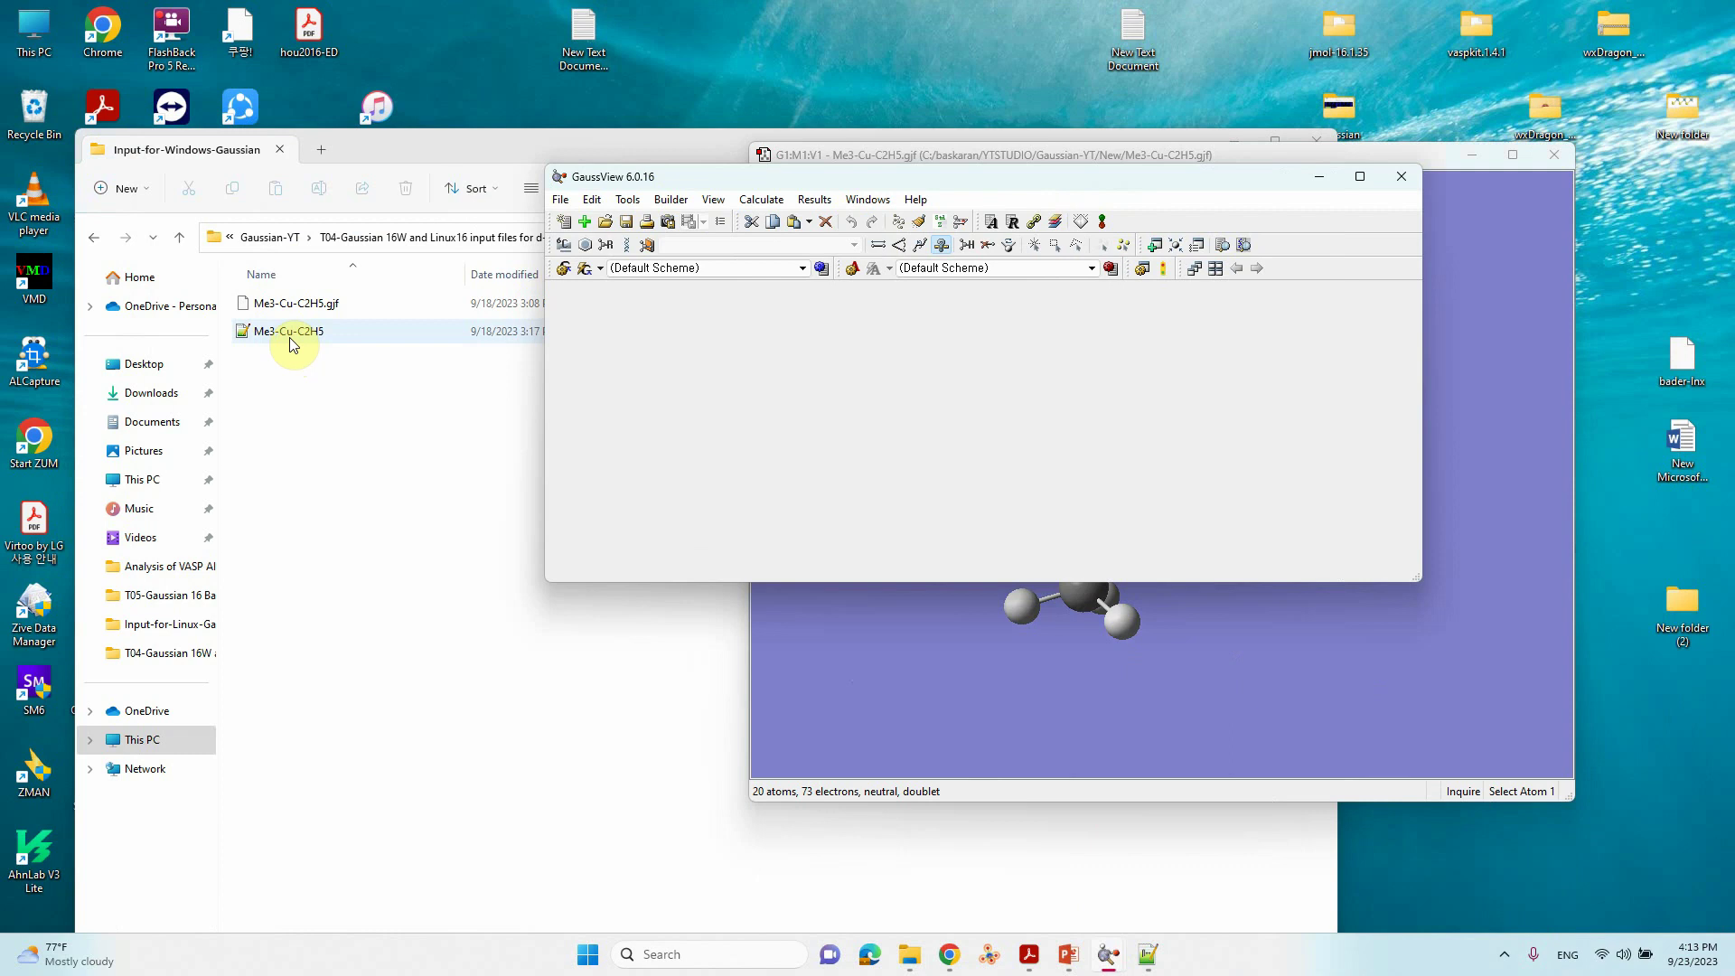
left_click_drag(282, 304, 842, 343)
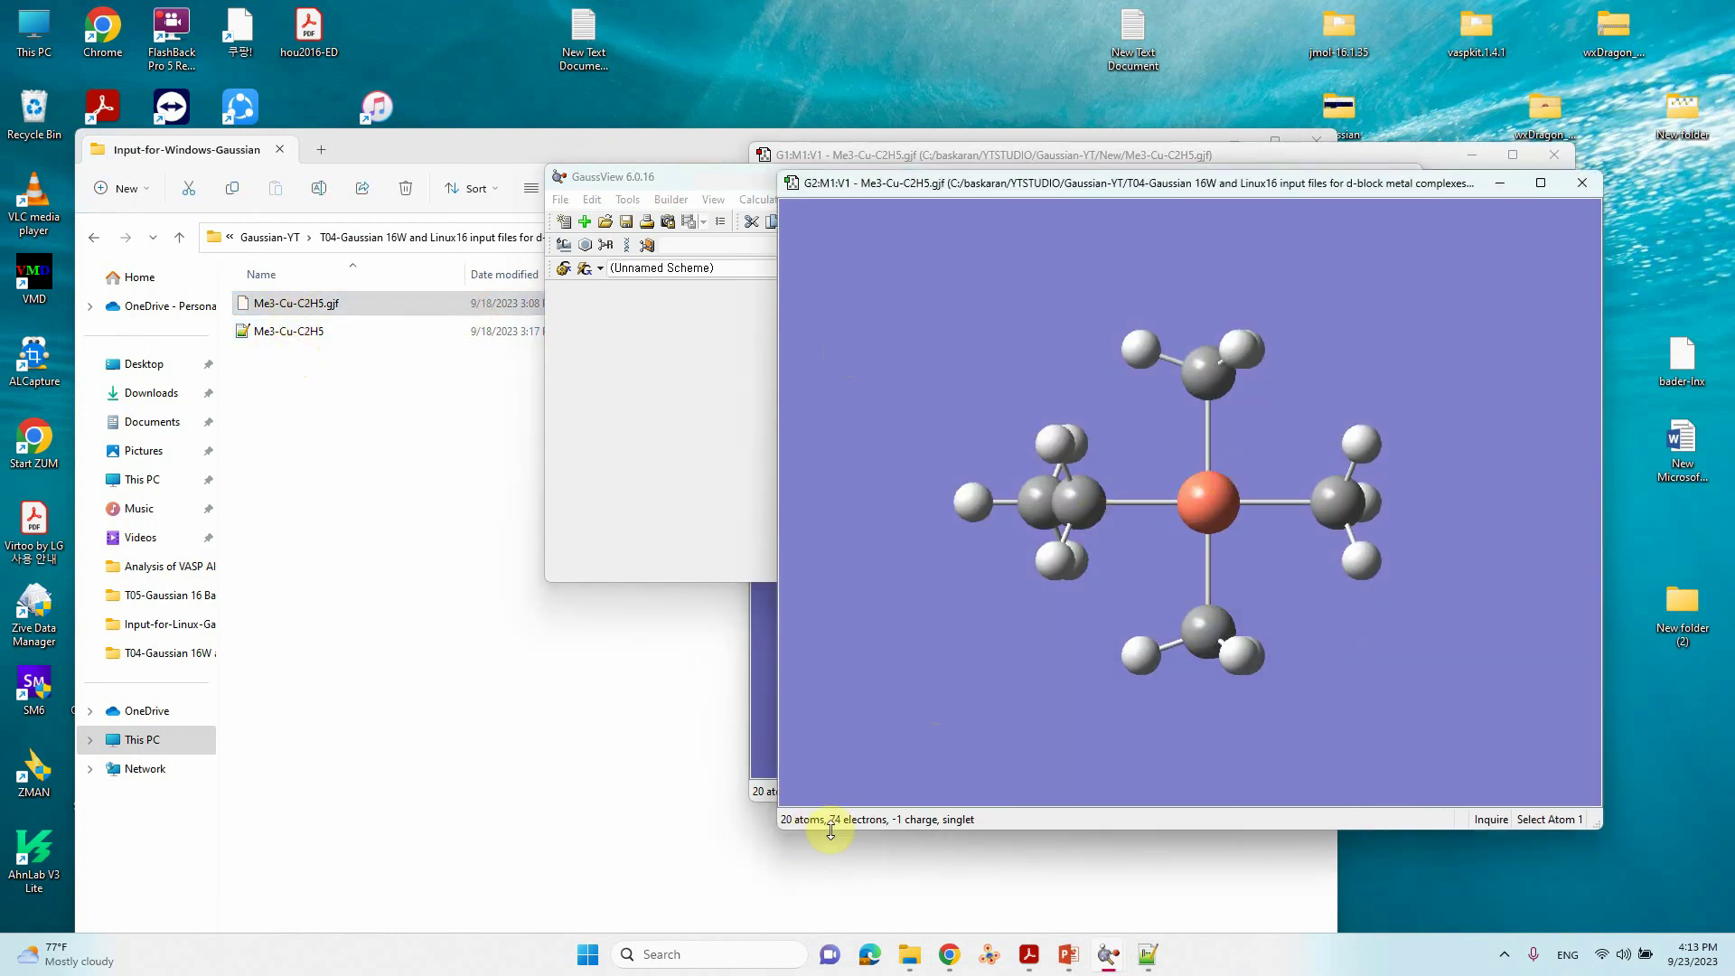
left_click_drag(1145, 185, 1318, 163)
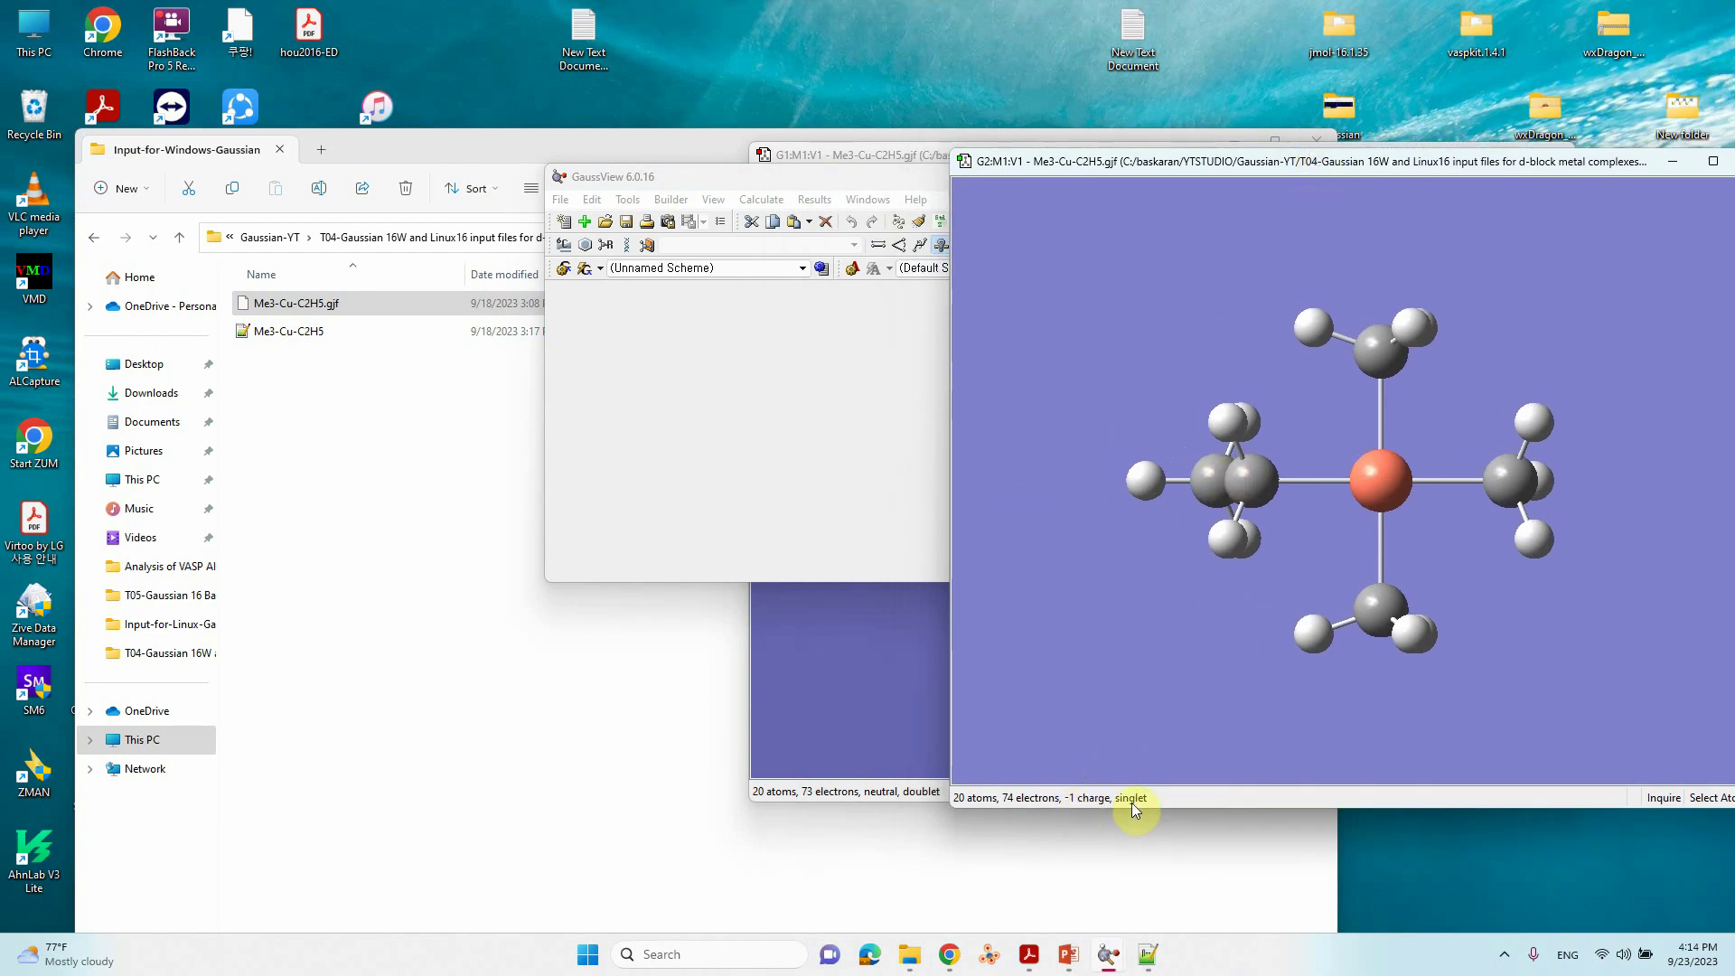
left_click_drag(1278, 172, 1316, 170)
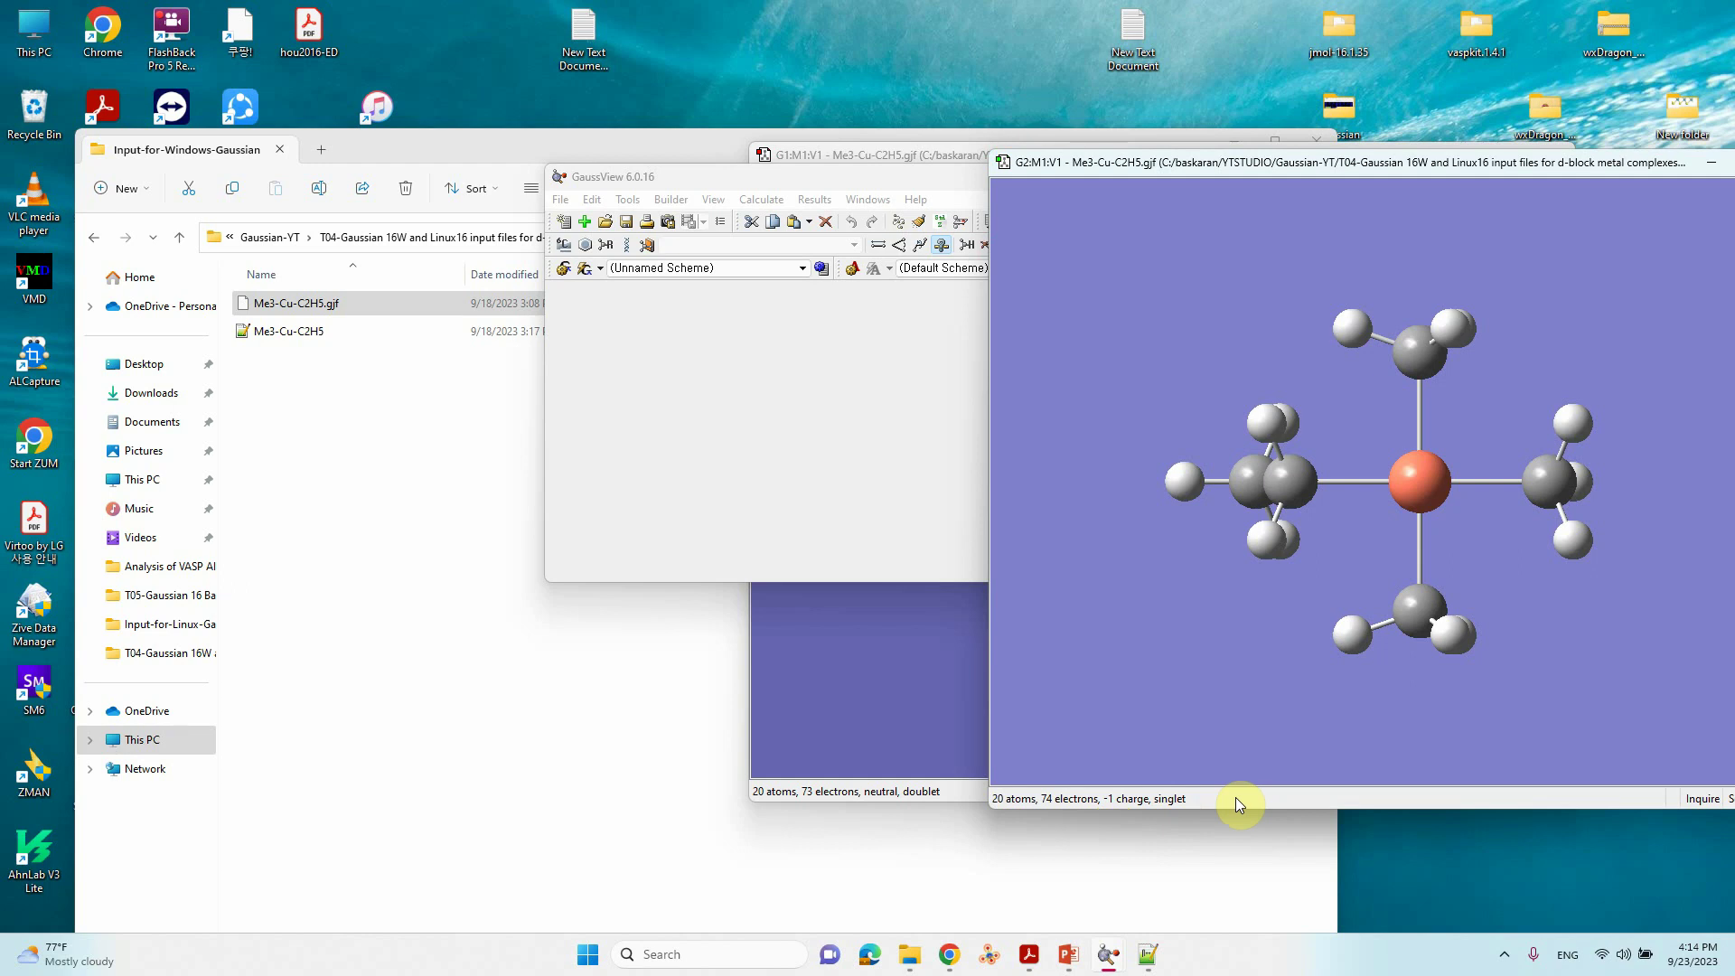
Close both Me3-Cu-C2H5 model windows and exit GaussView
left_click_drag(1590, 164, 849, 226)
left_click(1034, 226)
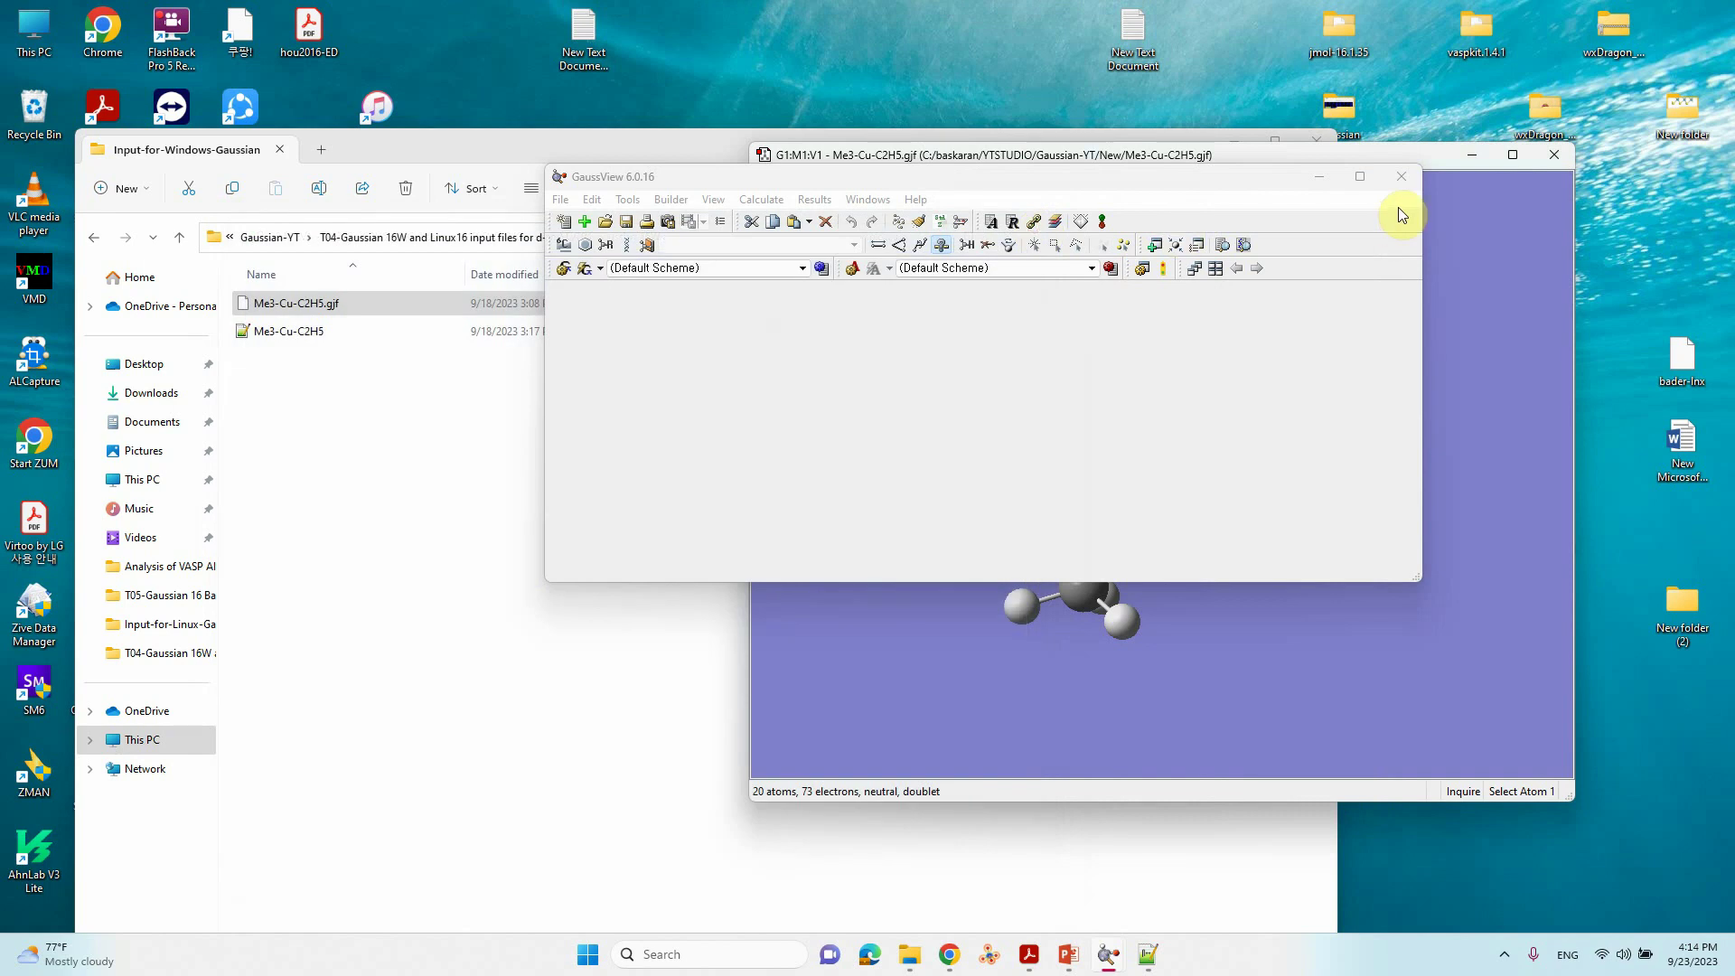
left_click(1566, 163)
left_click_drag(1336, 181, 1433, 188)
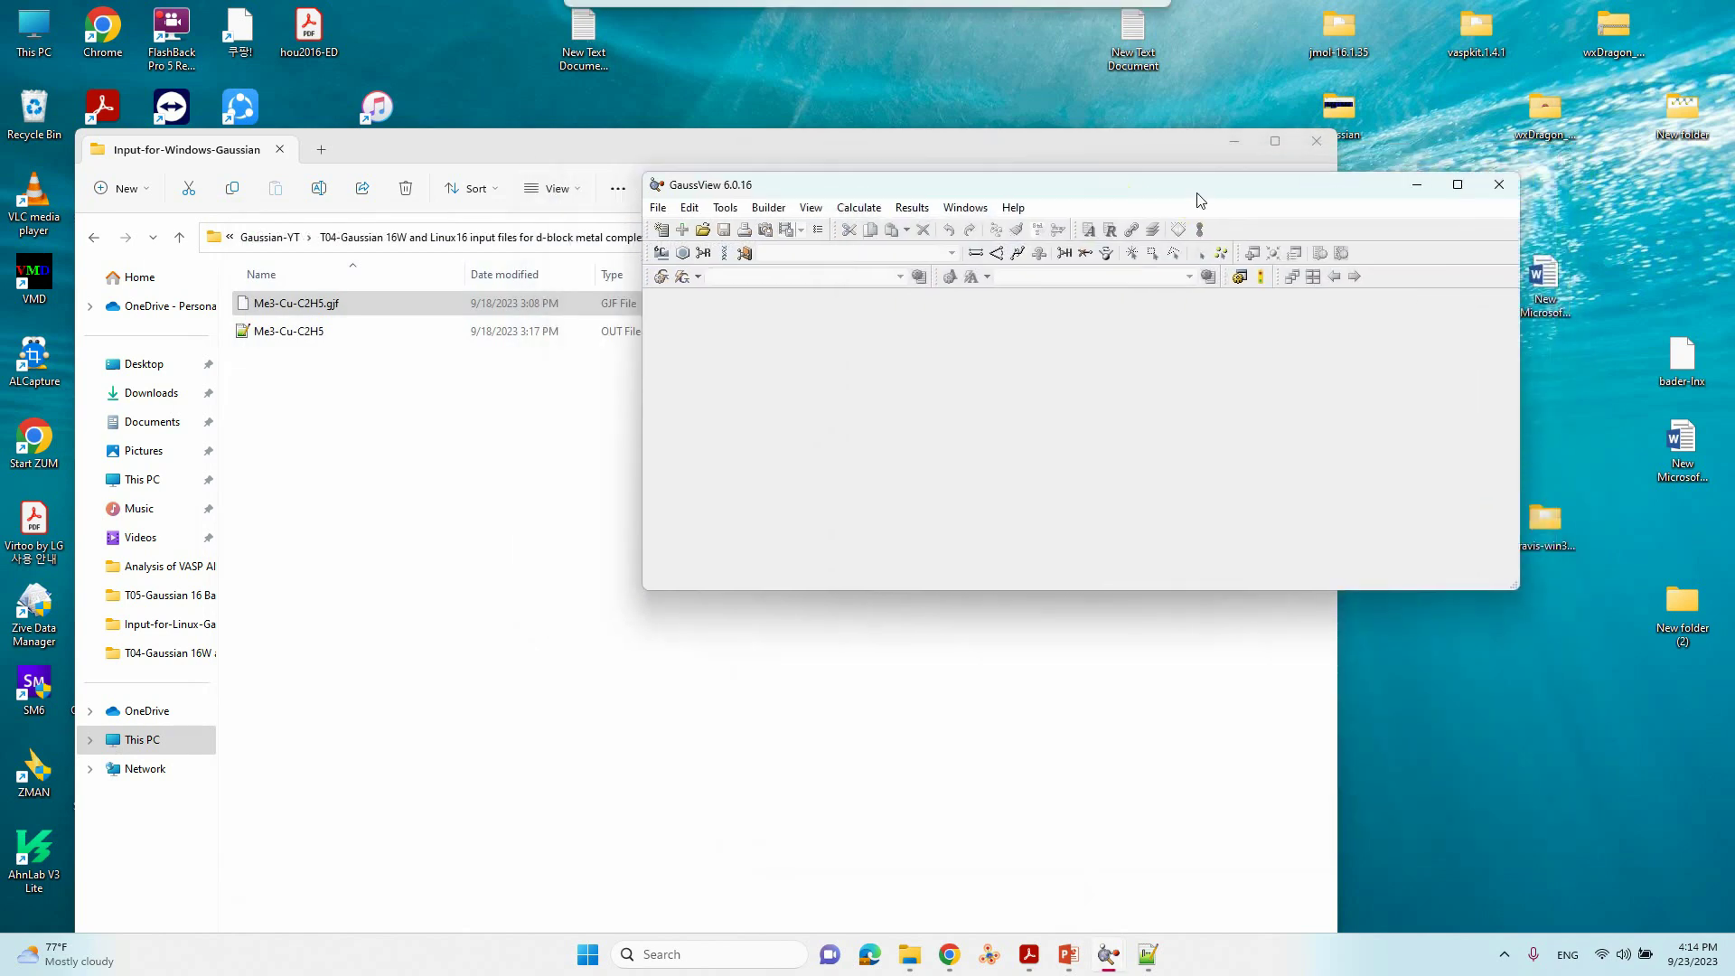
left_click(1499, 184)
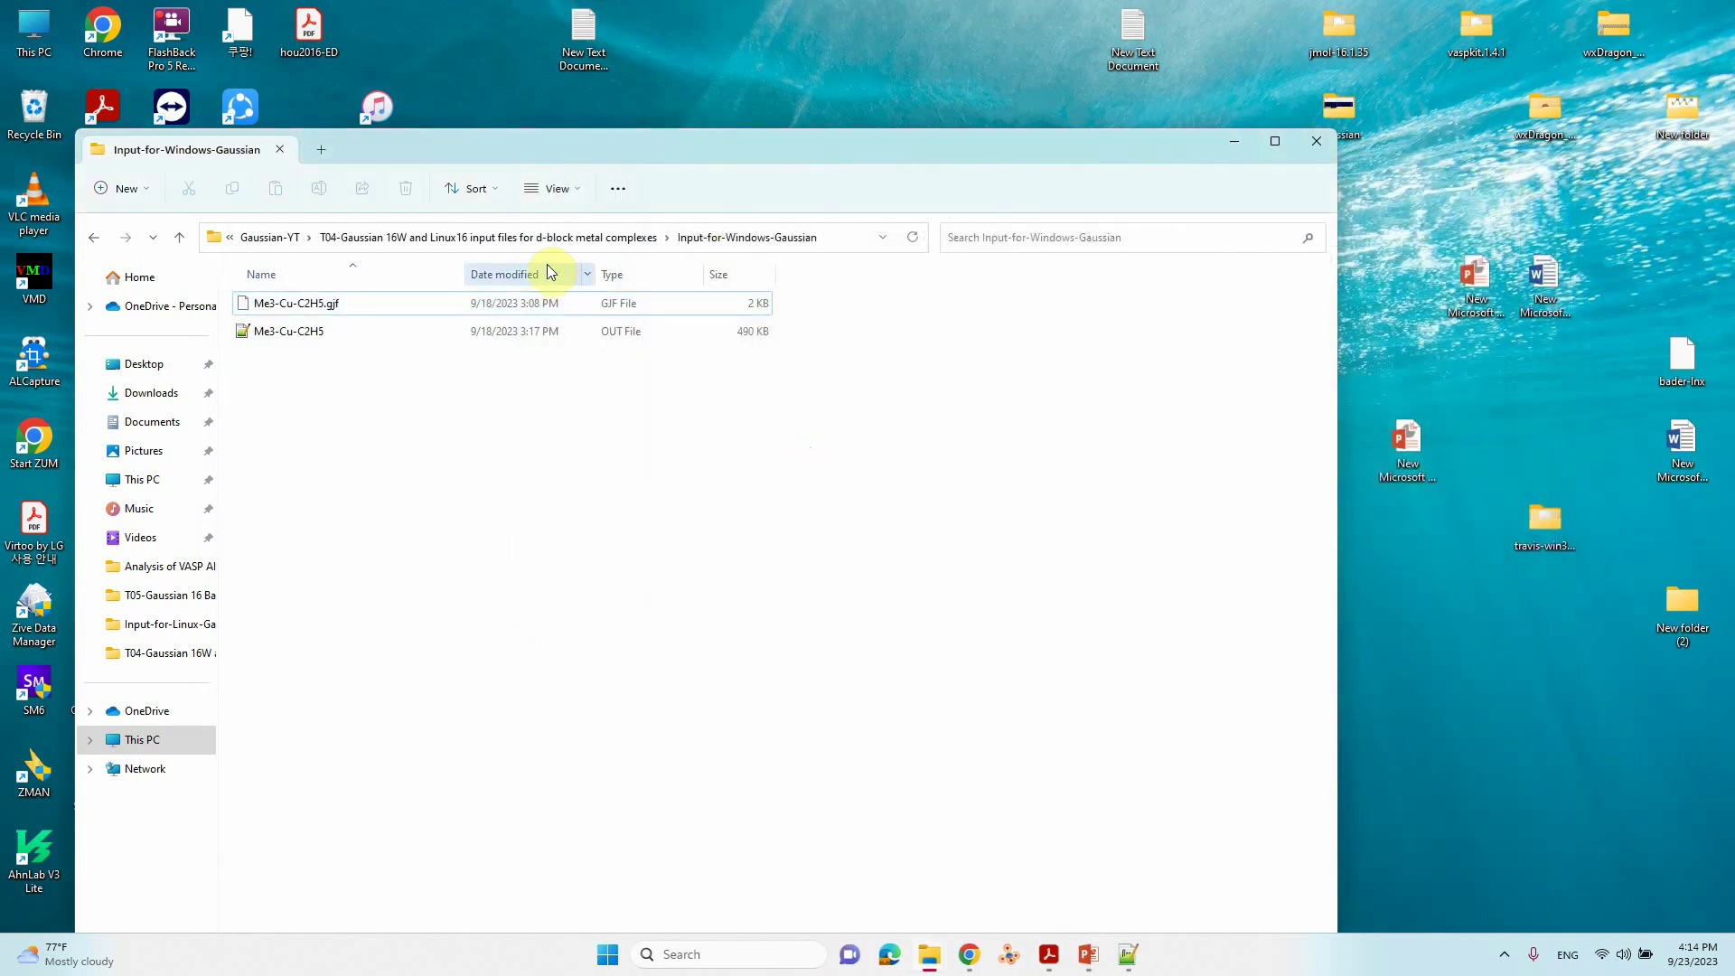
Open the Windows Me3-Cu-C2H5.gjf in Notepad++ and examine the 6-31G* and LANL2DZ basis set blocks and the Cu pseudopotential section
right_click(328, 309)
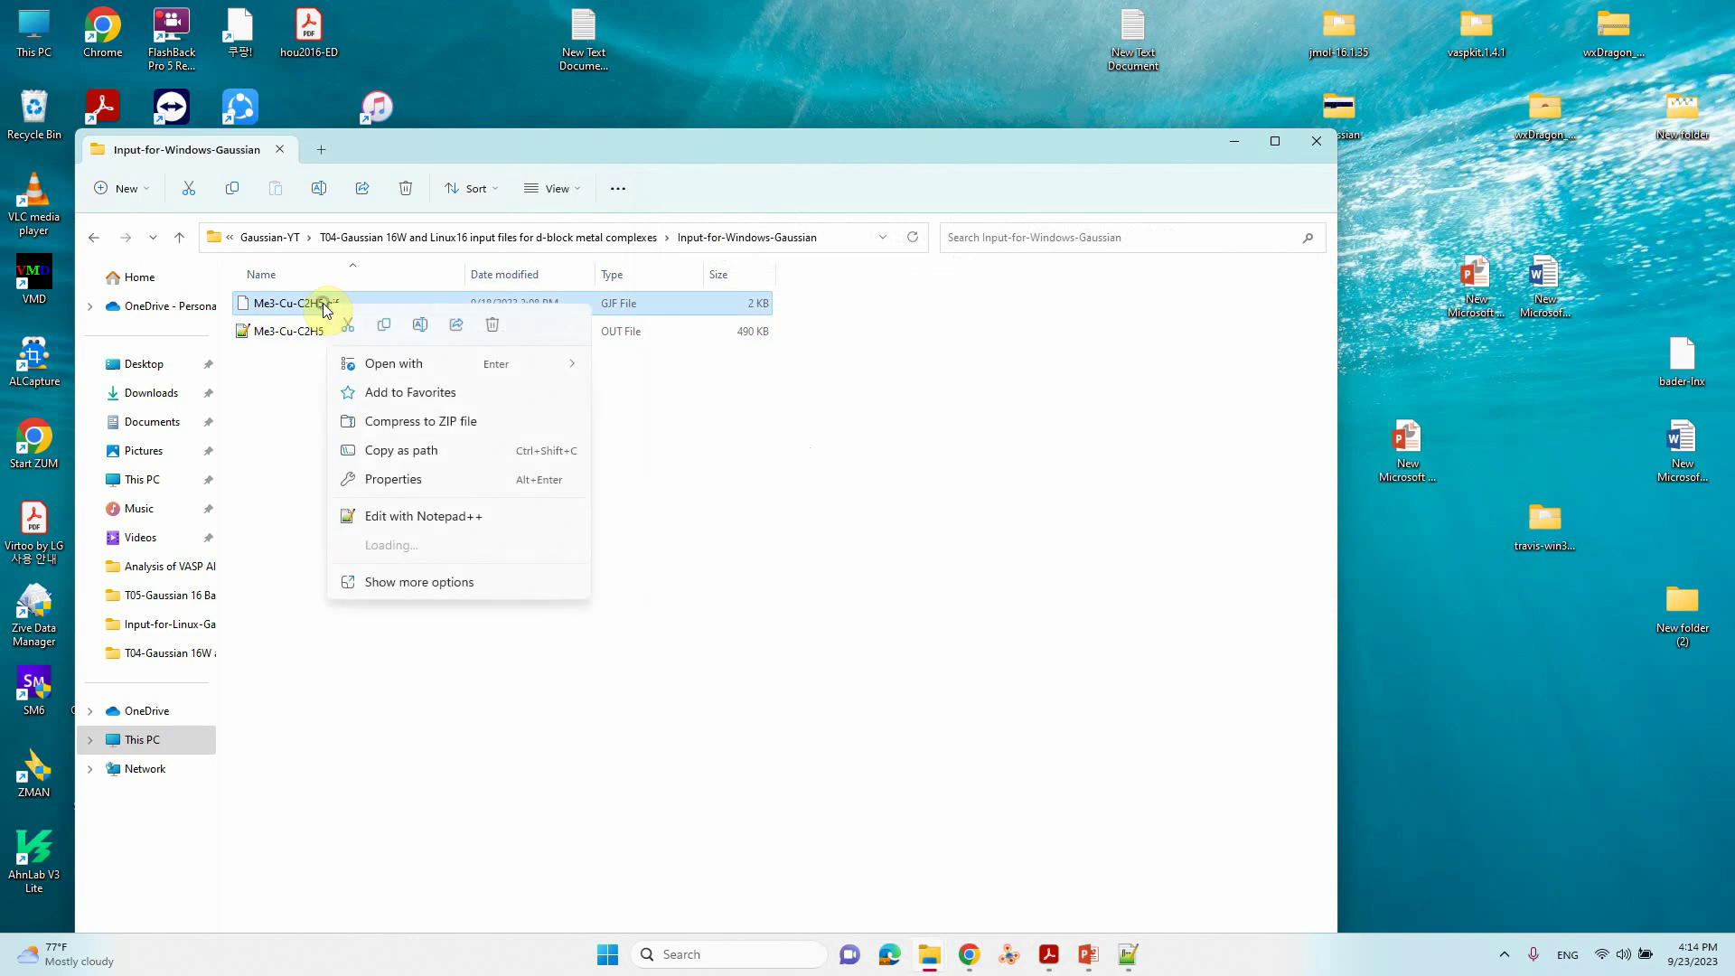
left_click(411, 545)
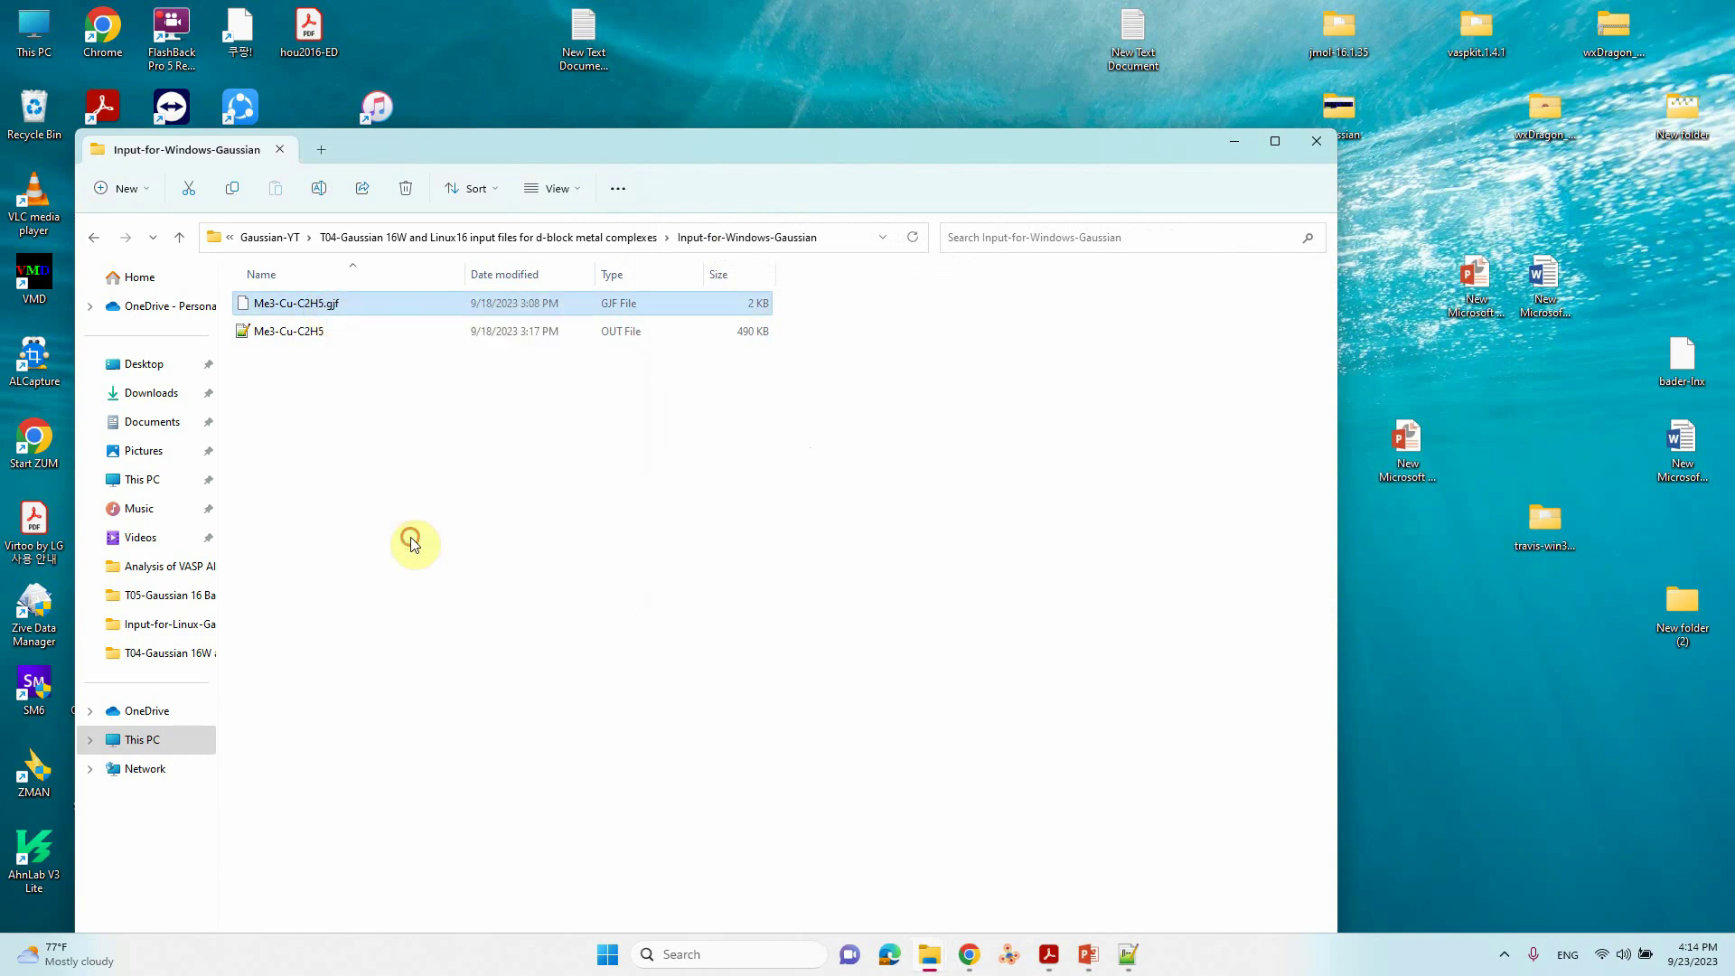
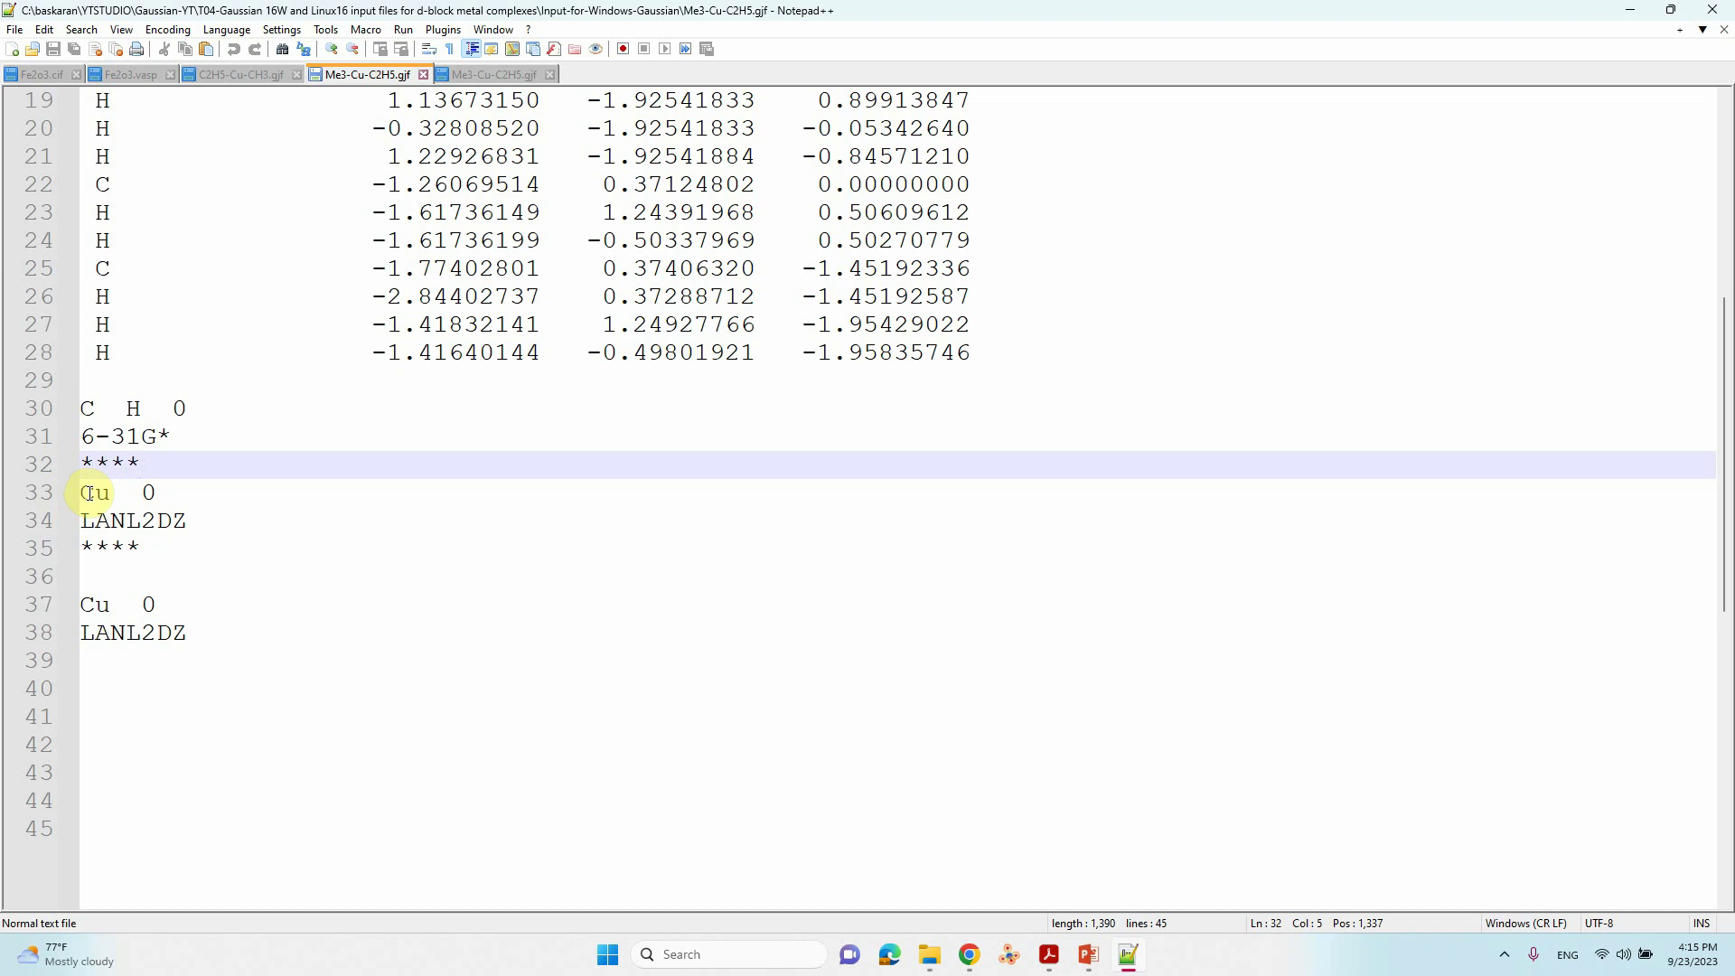
left_click(127, 438)
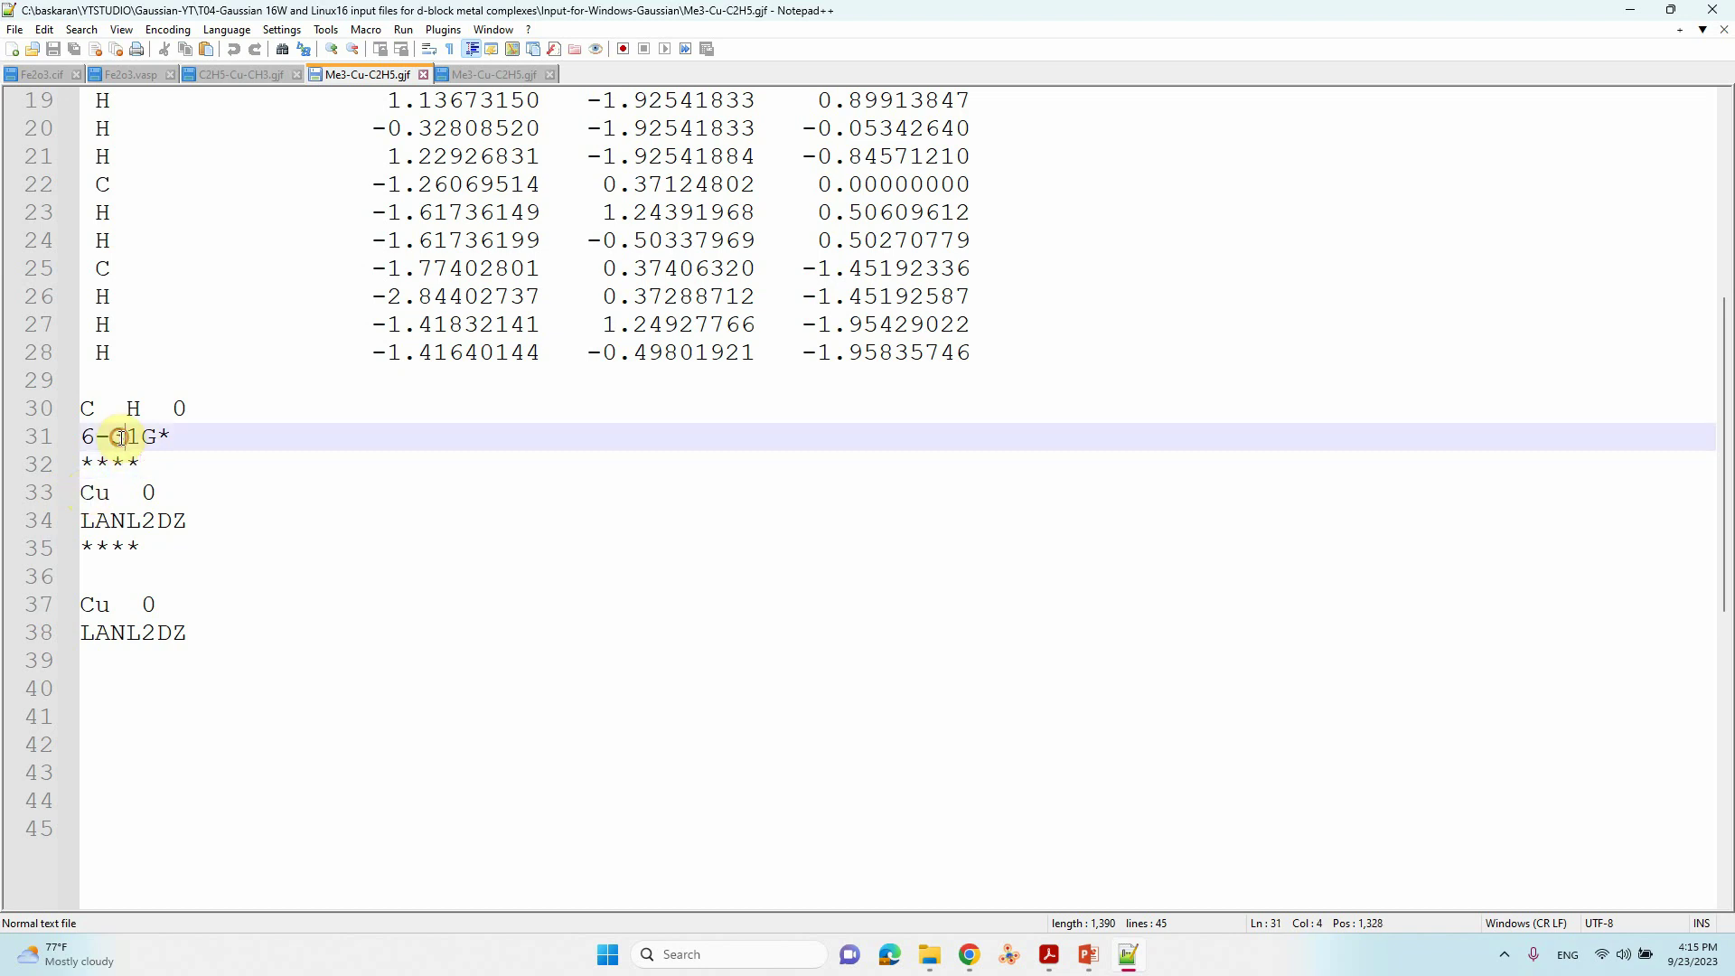
left_click(89, 494)
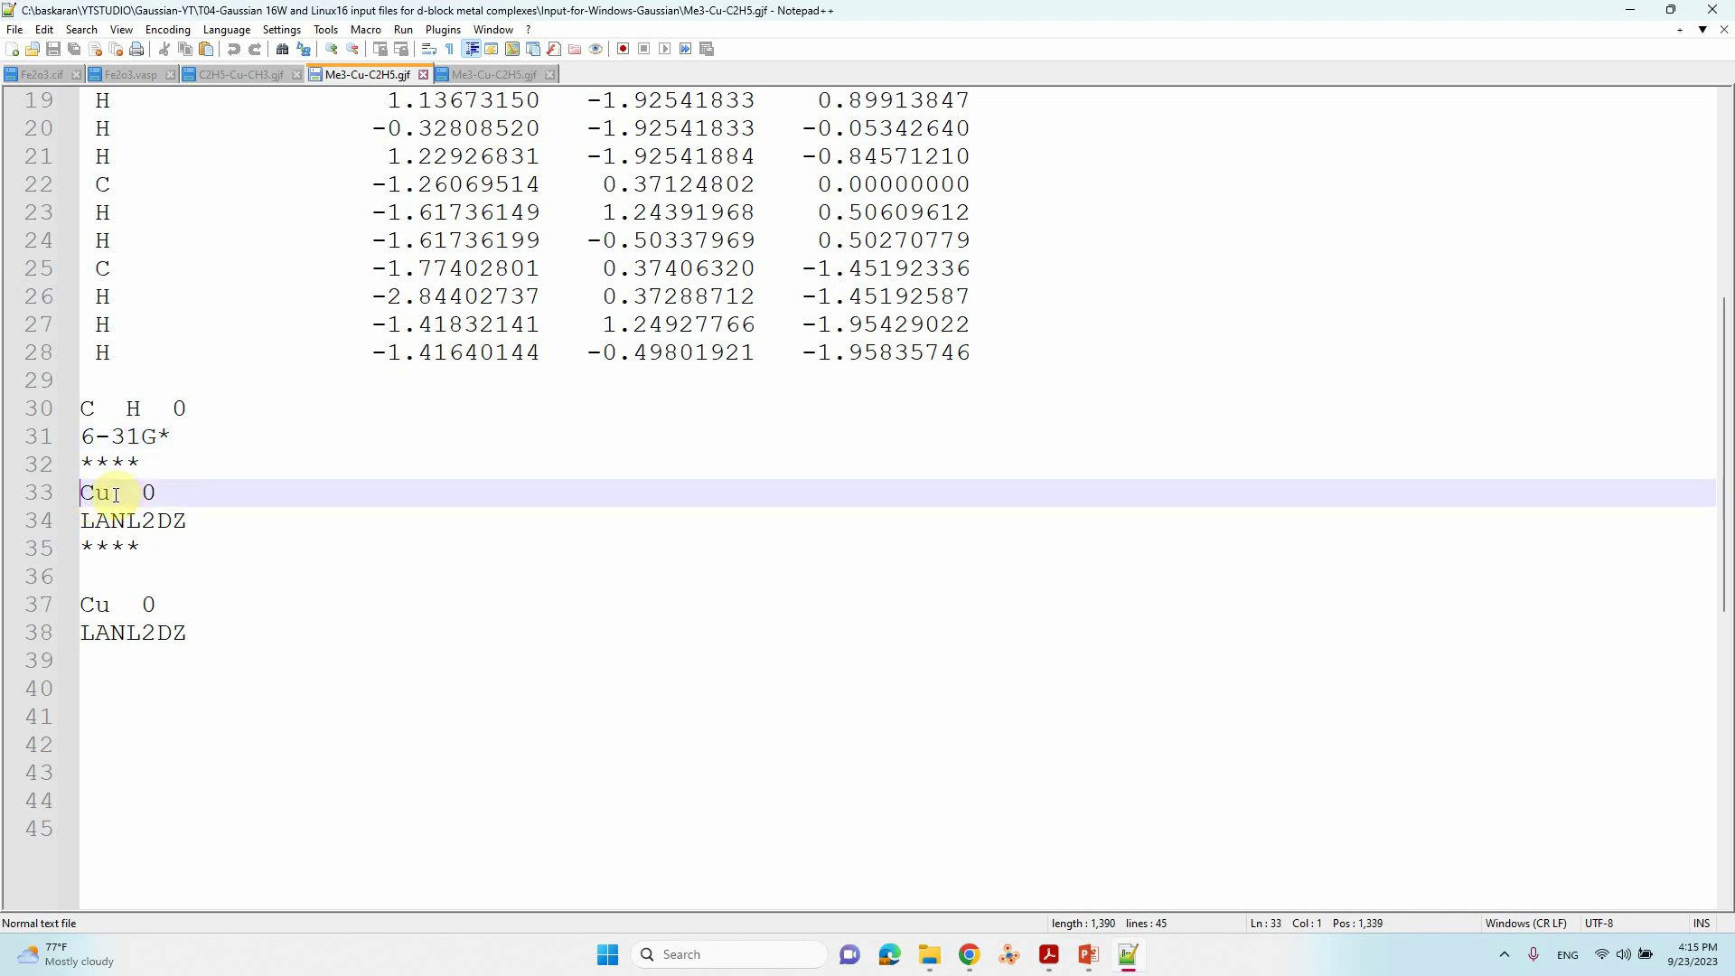
left_click(154, 490)
left_click_drag(168, 546, 84, 497)
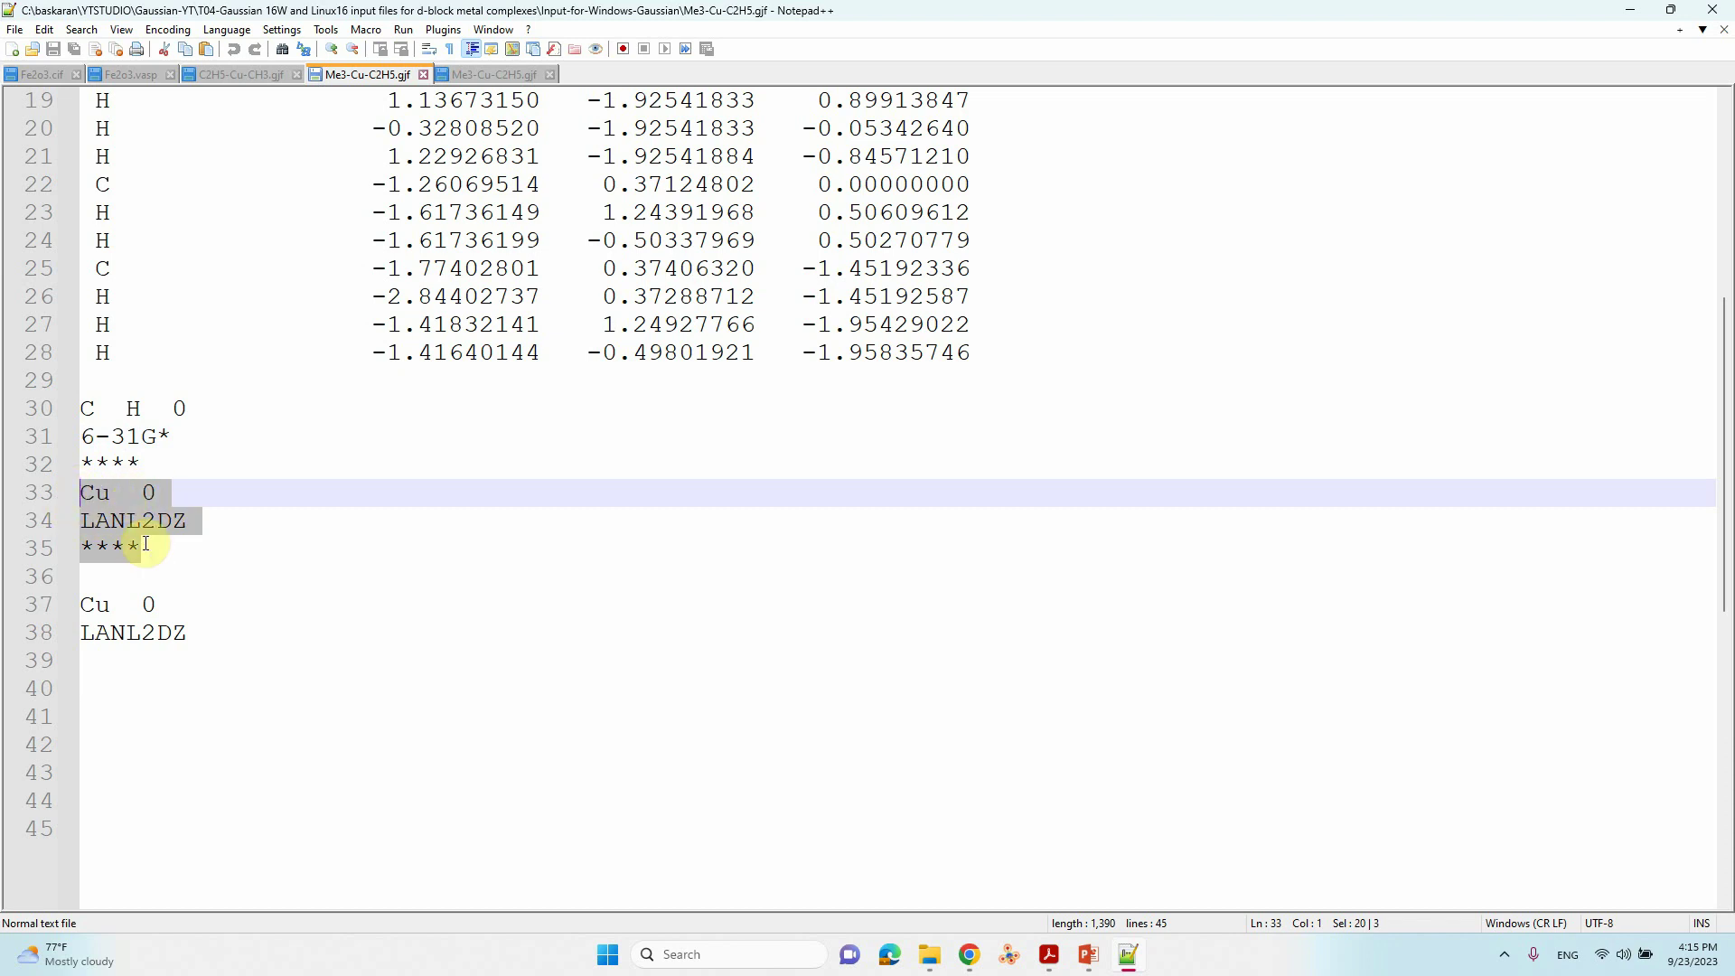
left_click(116, 569)
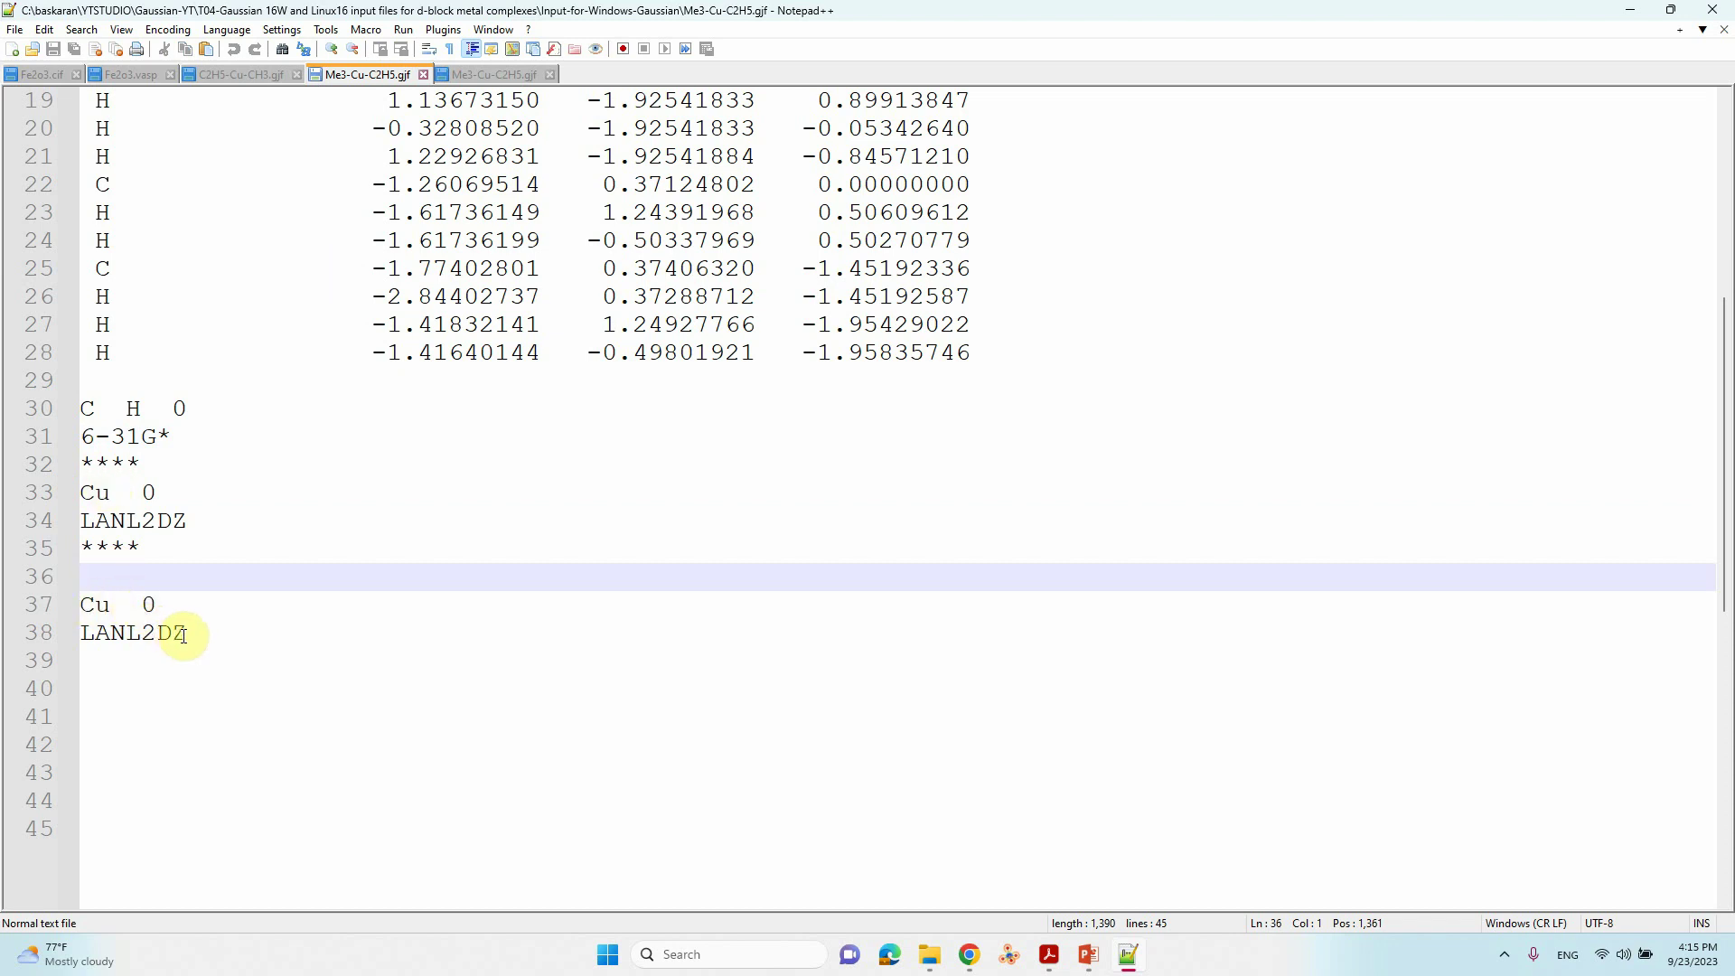
left_click_drag(184, 635, 82, 597)
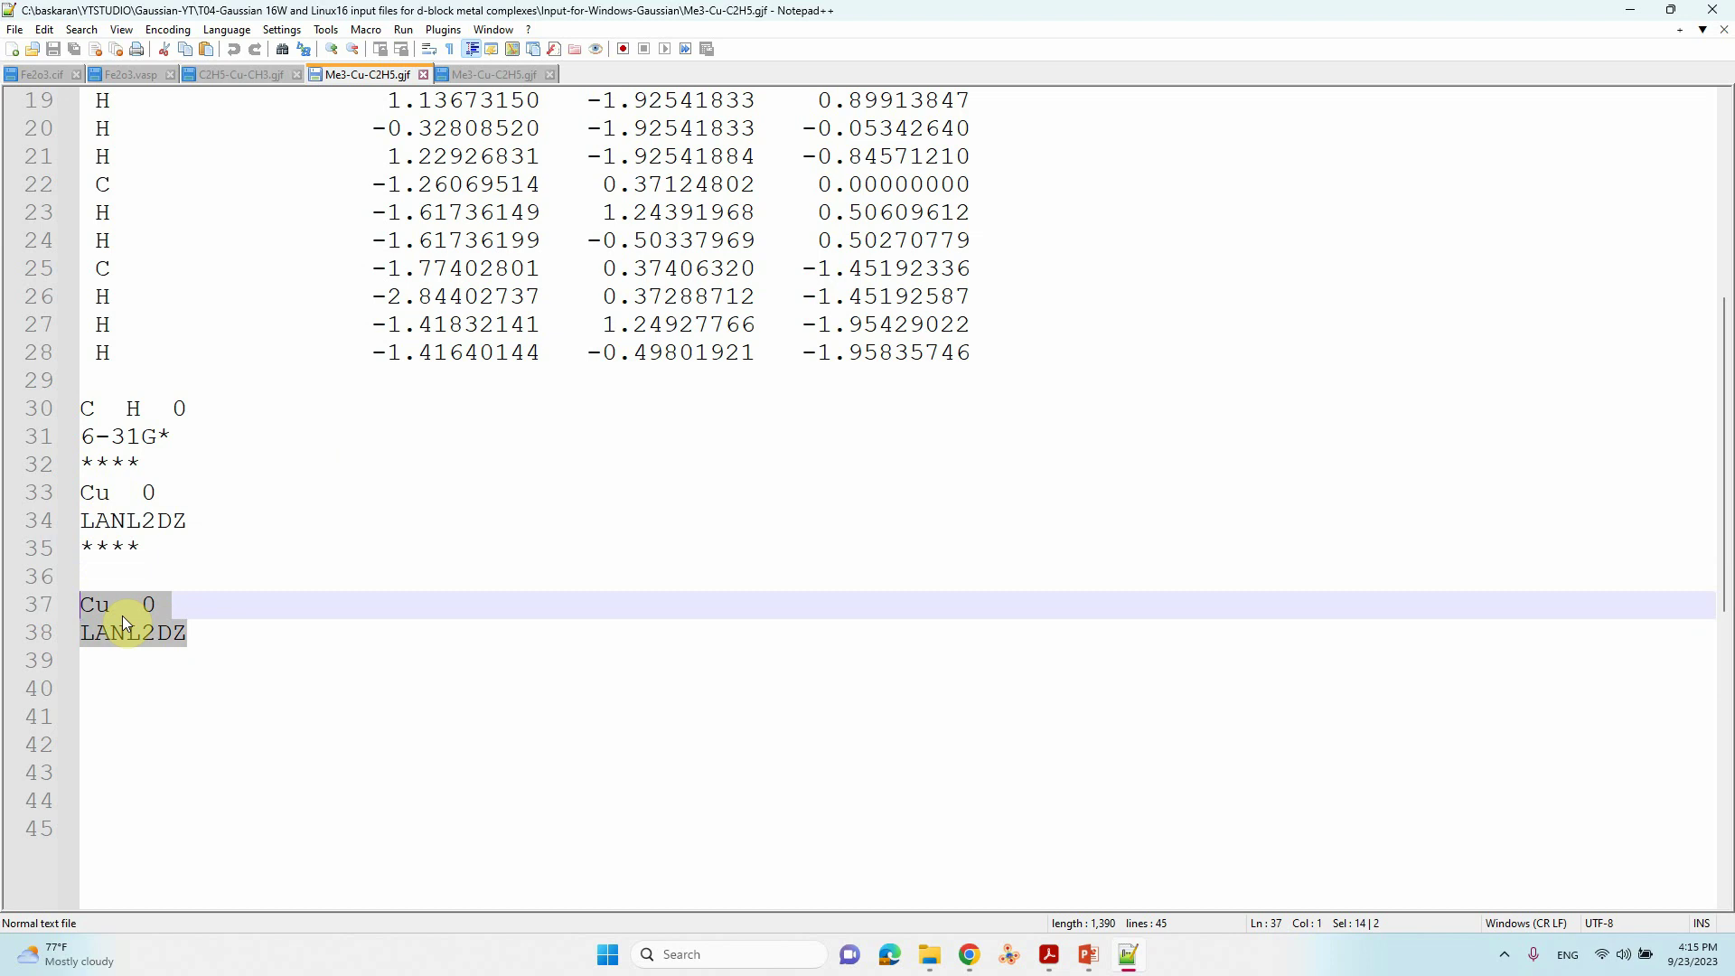
Add four blank lines after the final LANL2DZ line, look over the whole input and save the file
left_click(245, 638)
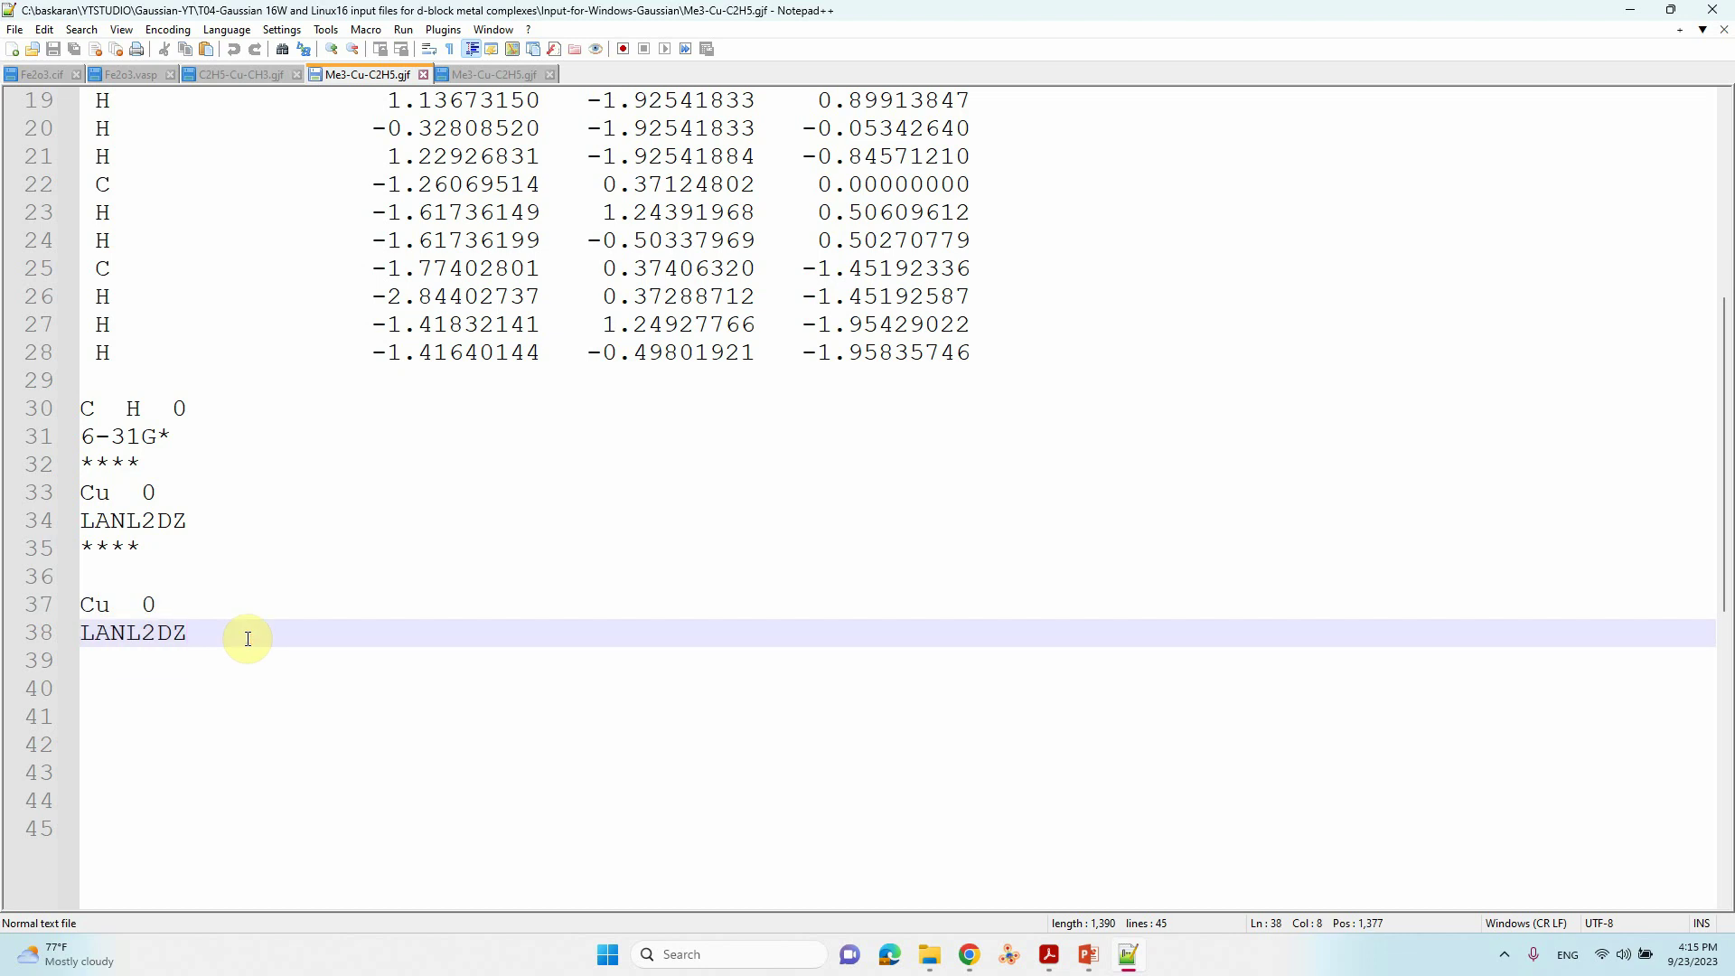
key("Return")
key("Return")
key("Return")
key("Return")
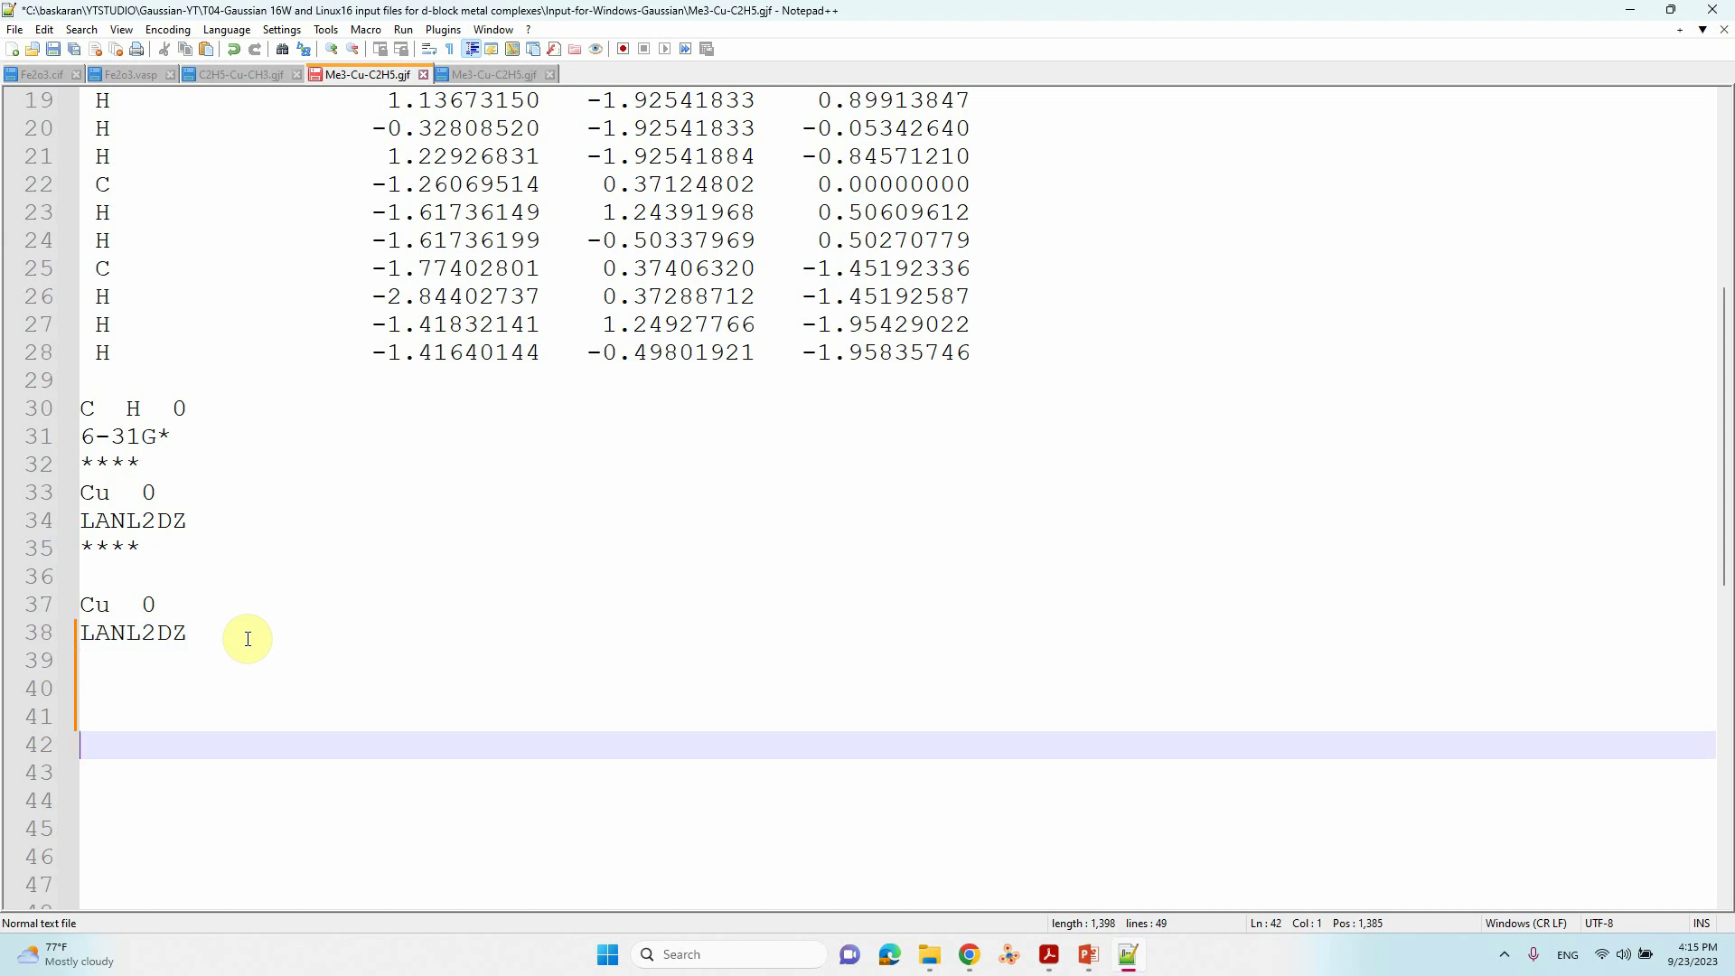
scroll(247, 639, "up", 2)
scroll(249, 638, "up", 4)
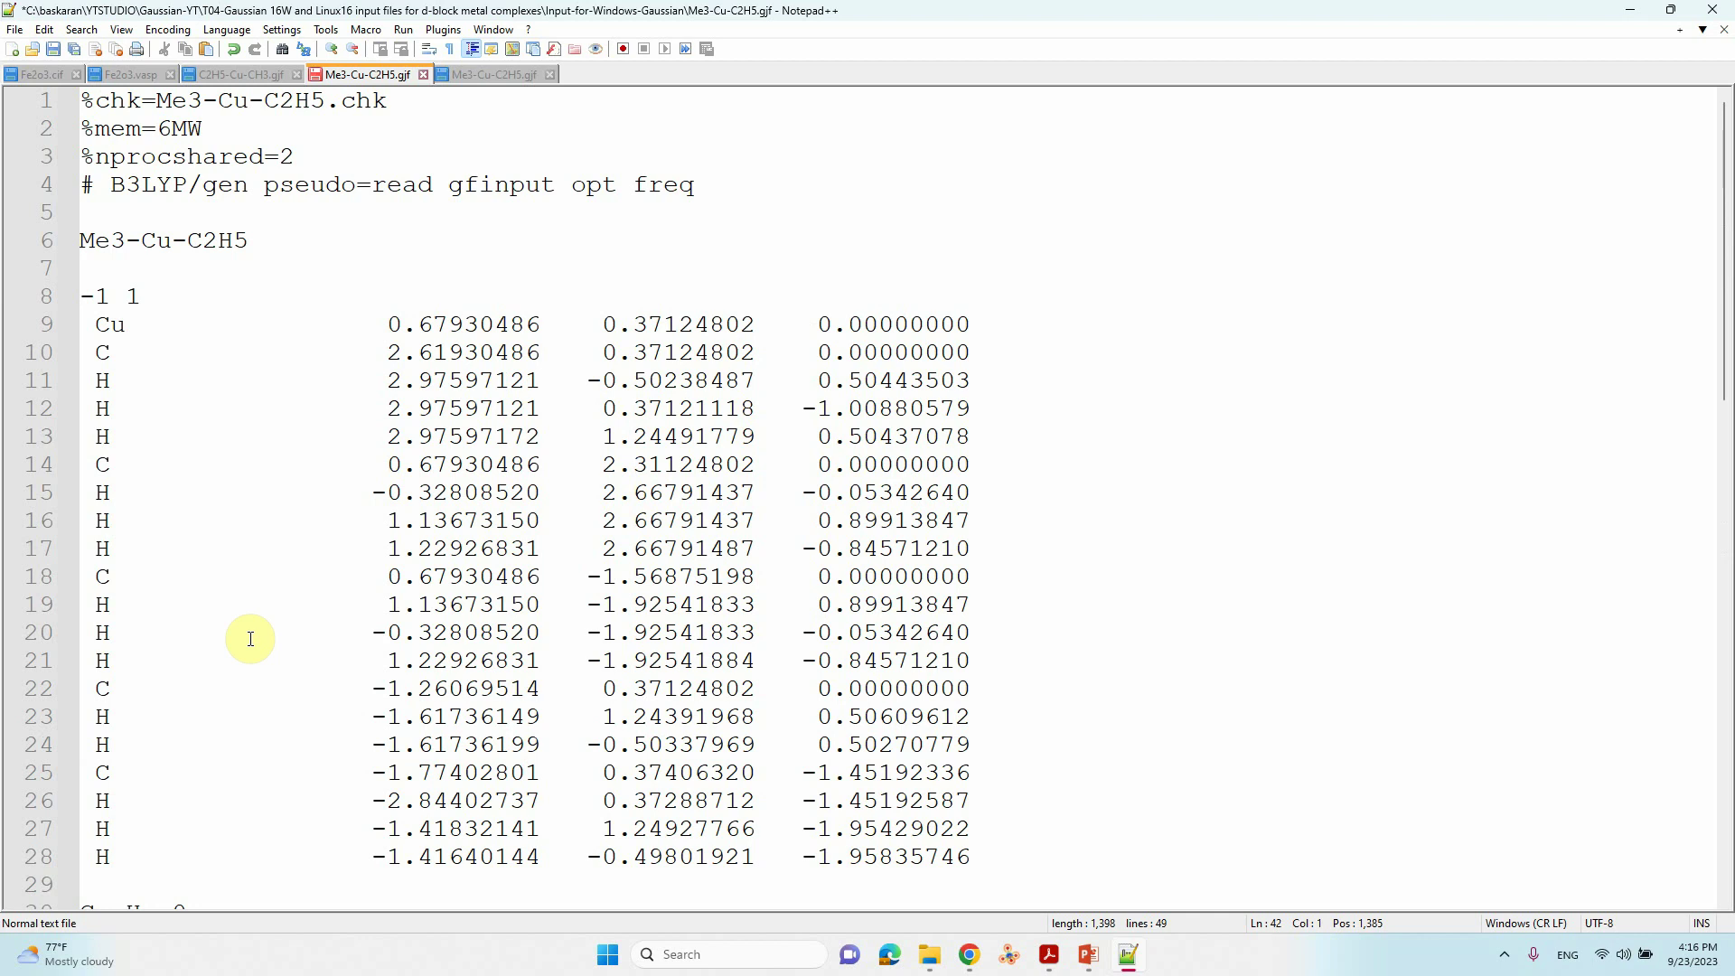
scroll(250, 638, "down", 5)
scroll(250, 638, "up", 5)
left_click(53, 49)
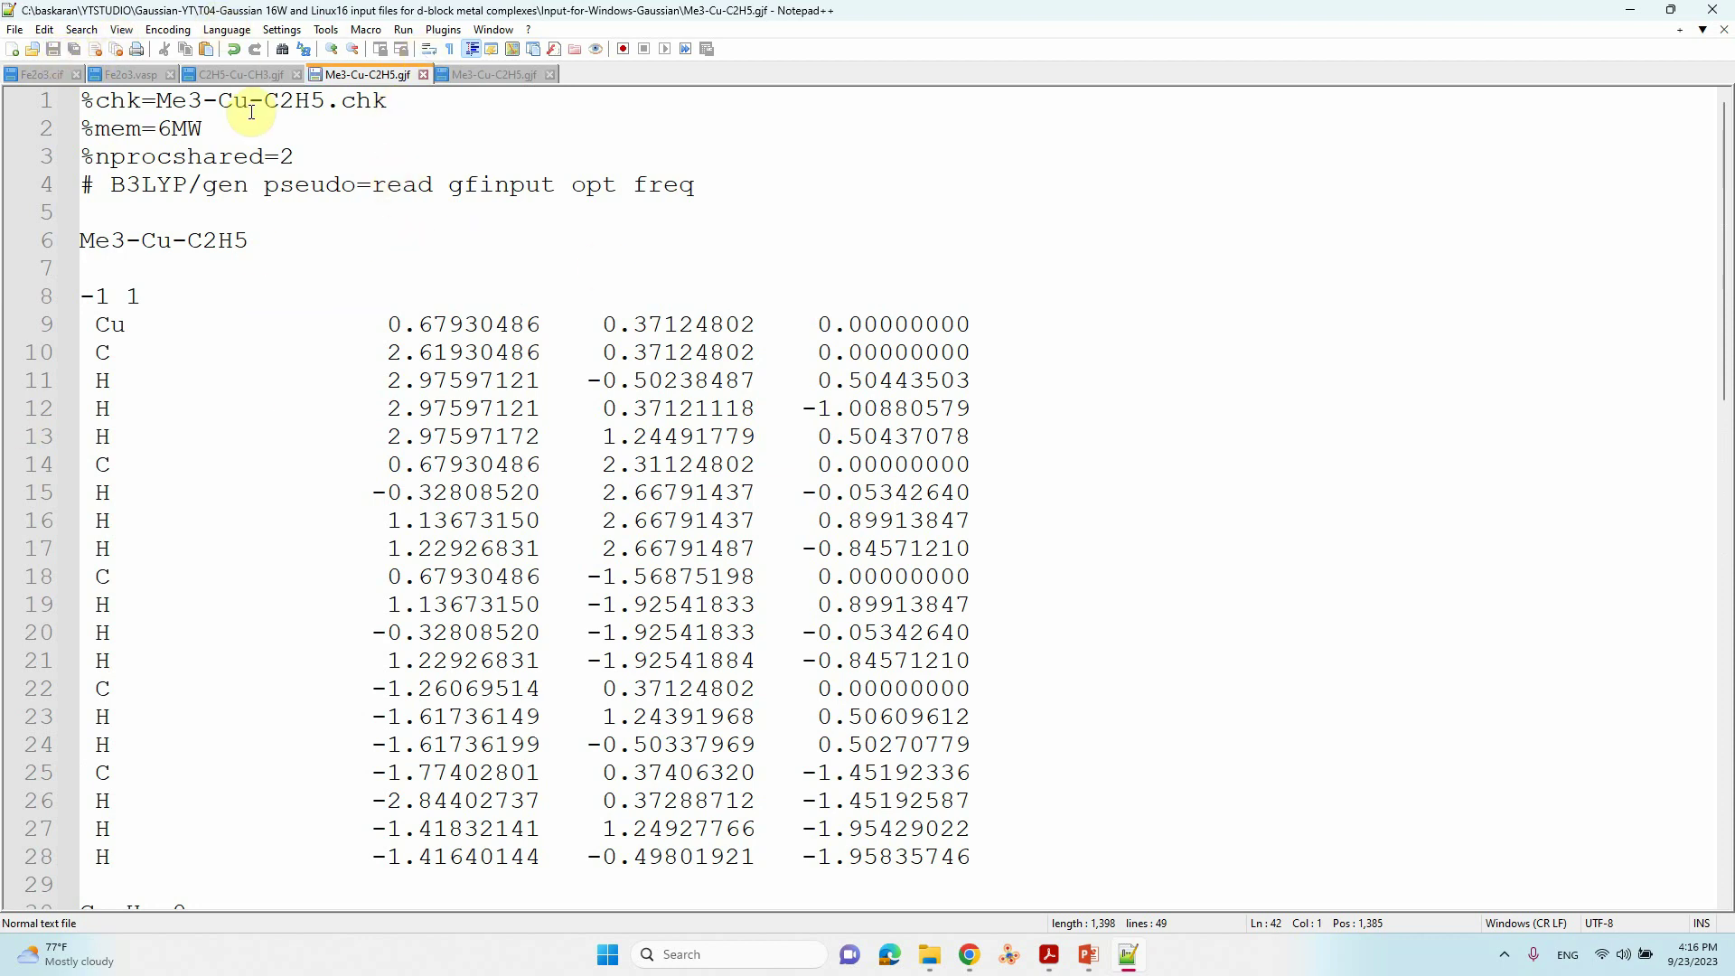
Open Me3-Cu-C2H5.gjf from the Input-for-Linux-Gaussian folder in Notepad++
left_click(1631, 11)
left_click(179, 236)
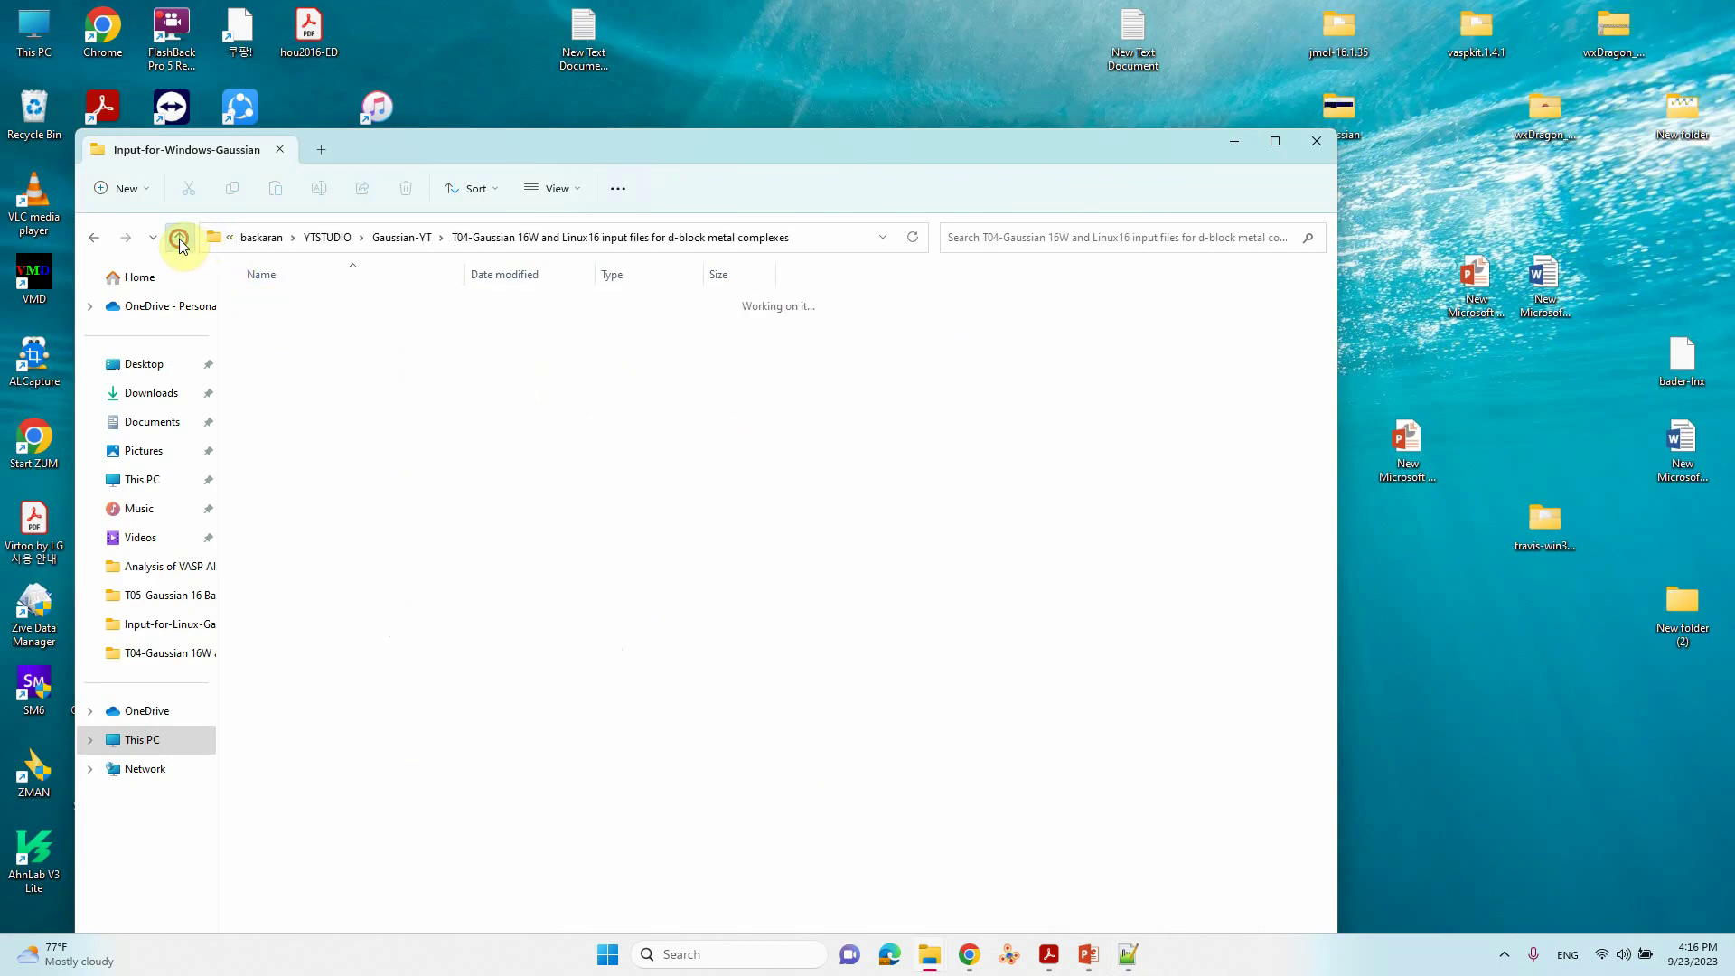
left_click(314, 307)
double_click(314, 305)
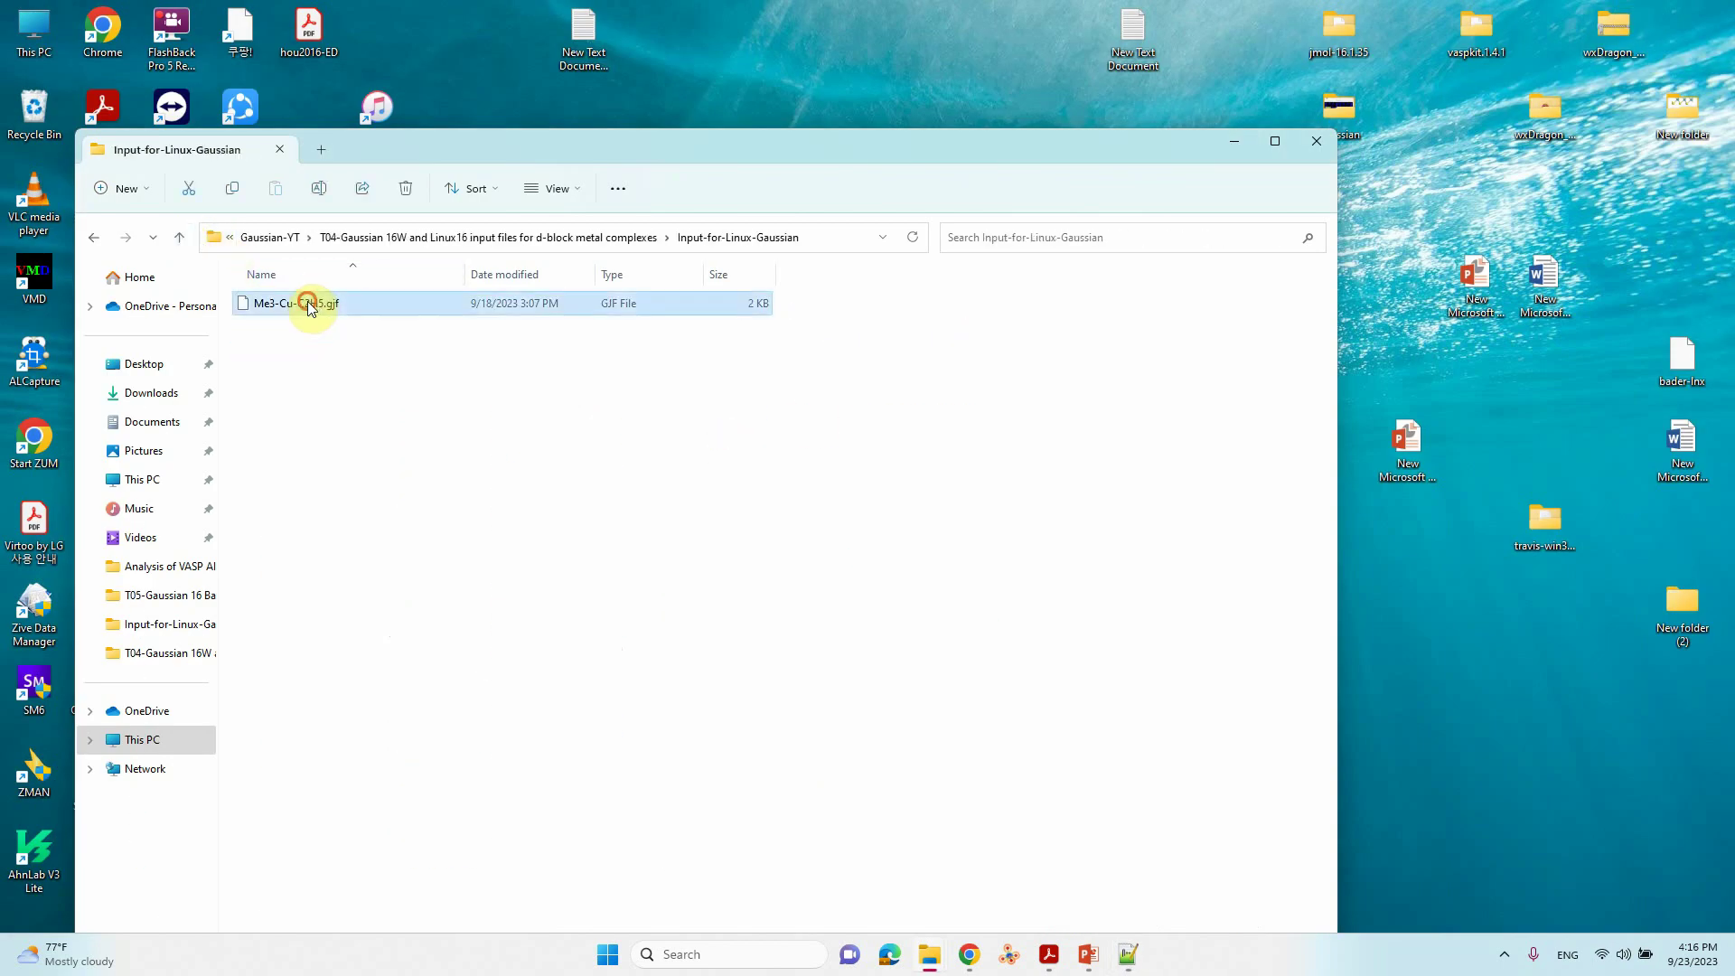
right_click(310, 307)
mouse_move(384, 361)
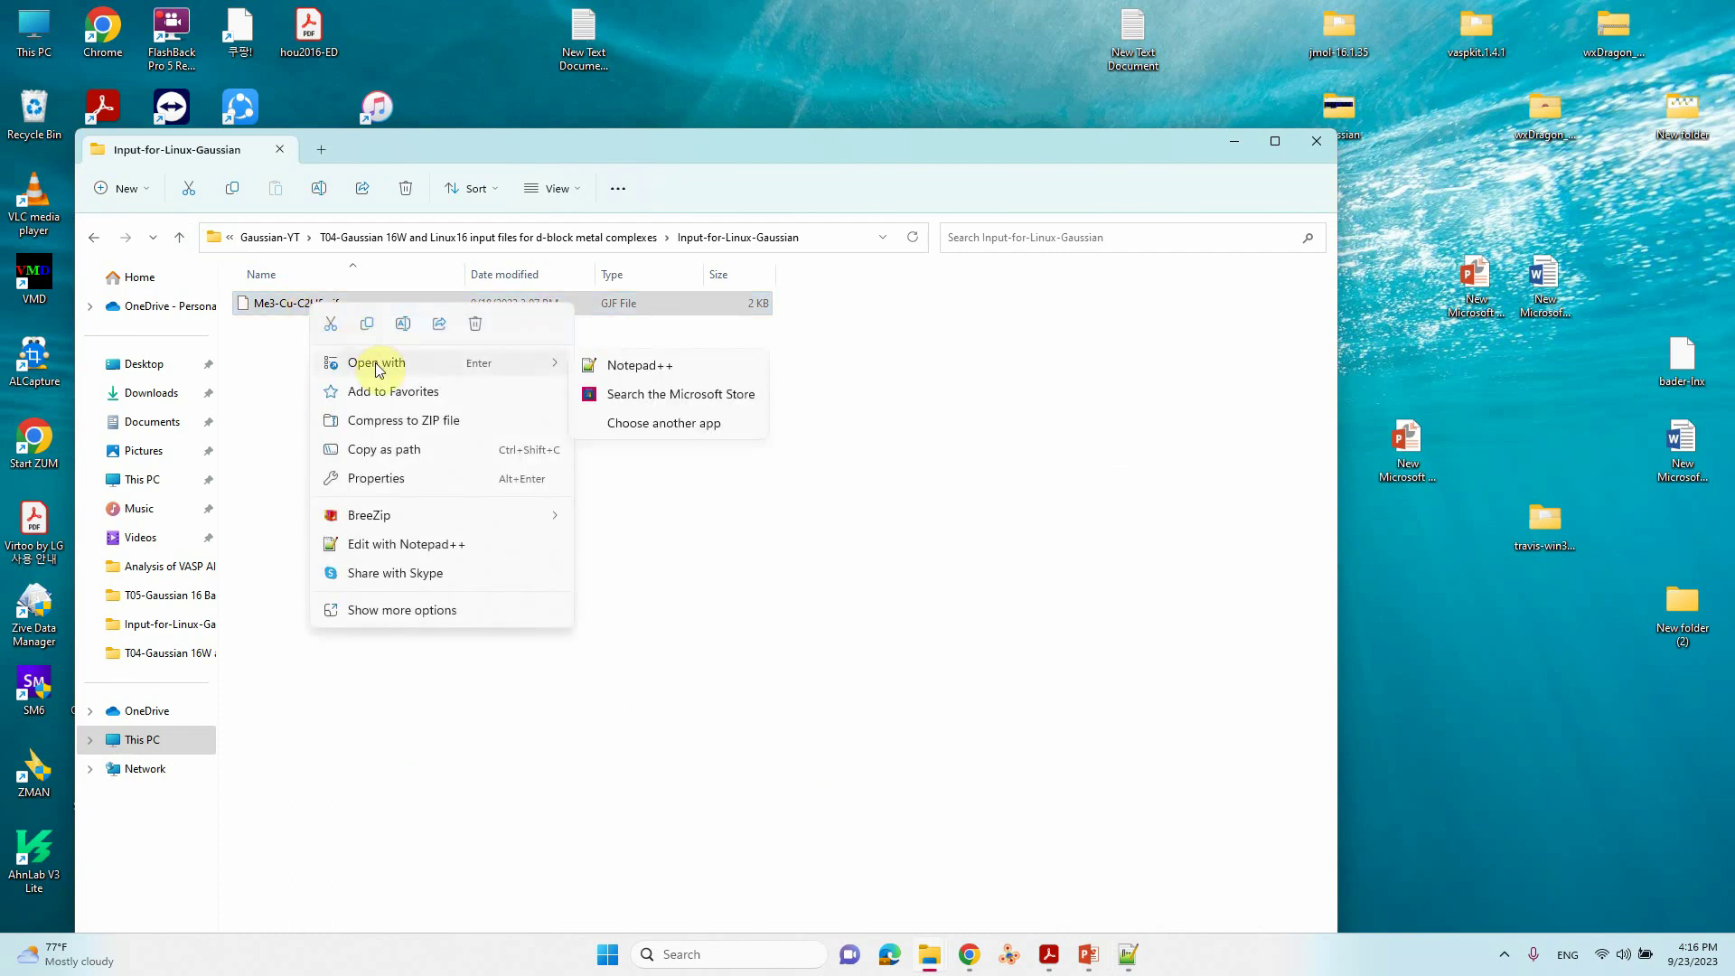
left_click(686, 370)
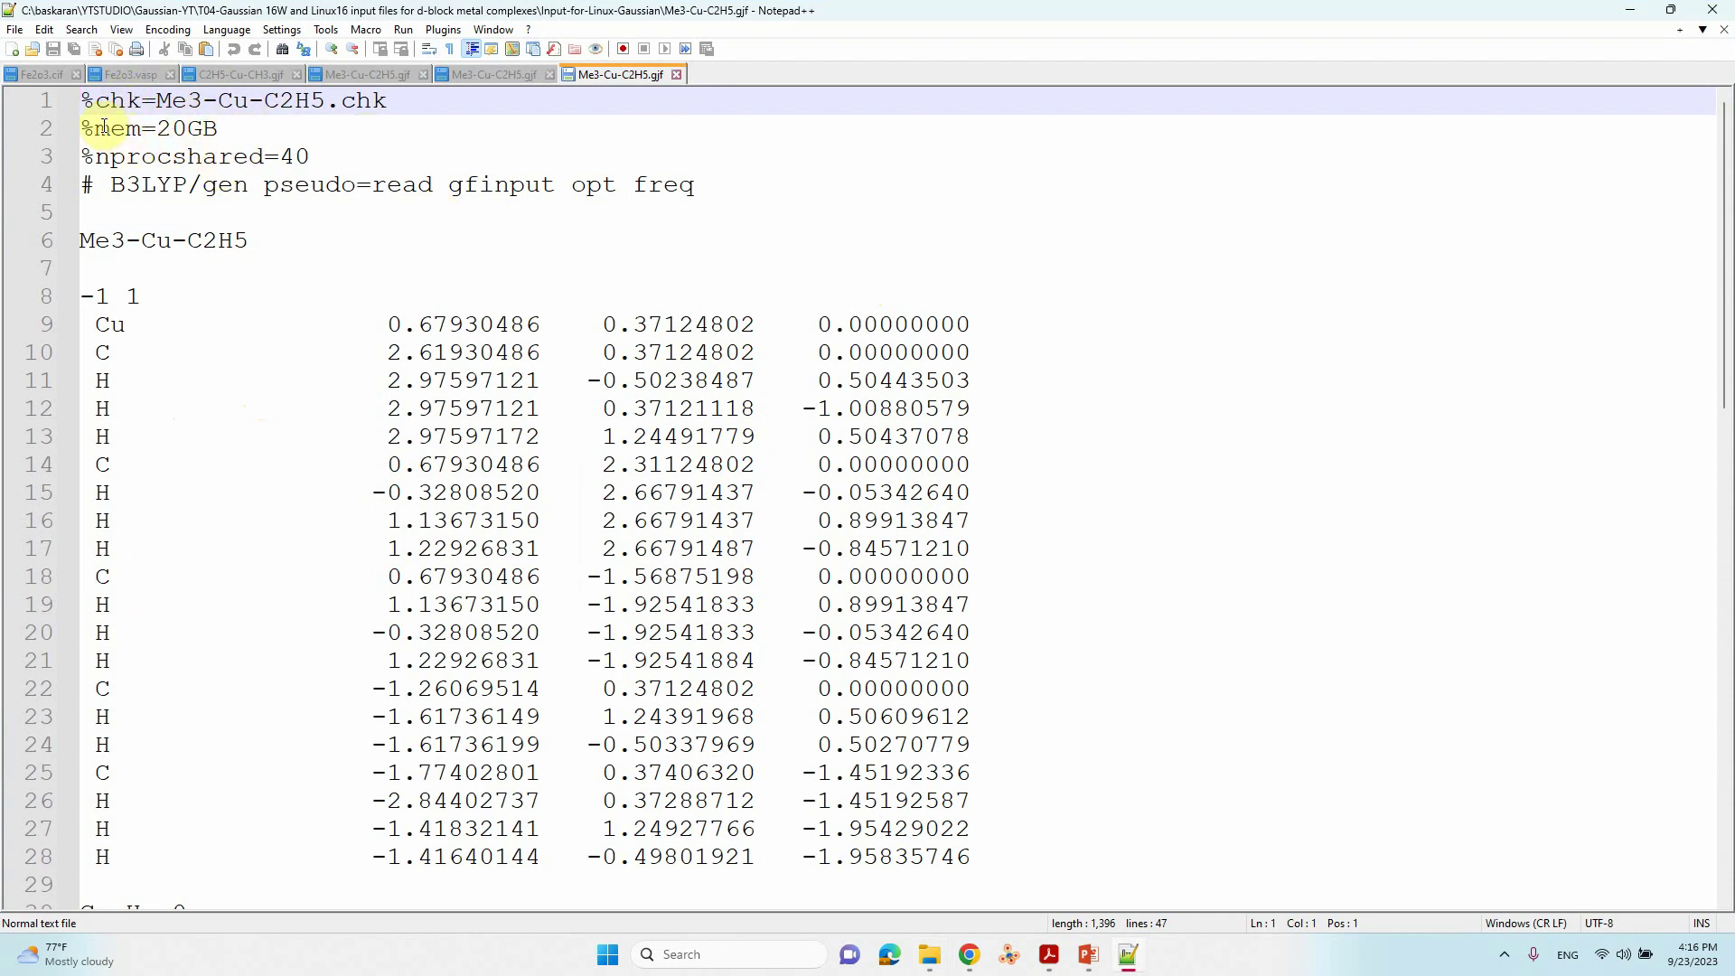
Examine the %mem and %nprocshared settings in the Linux input file
left_click(160, 131)
left_click_drag(160, 131, 186, 131)
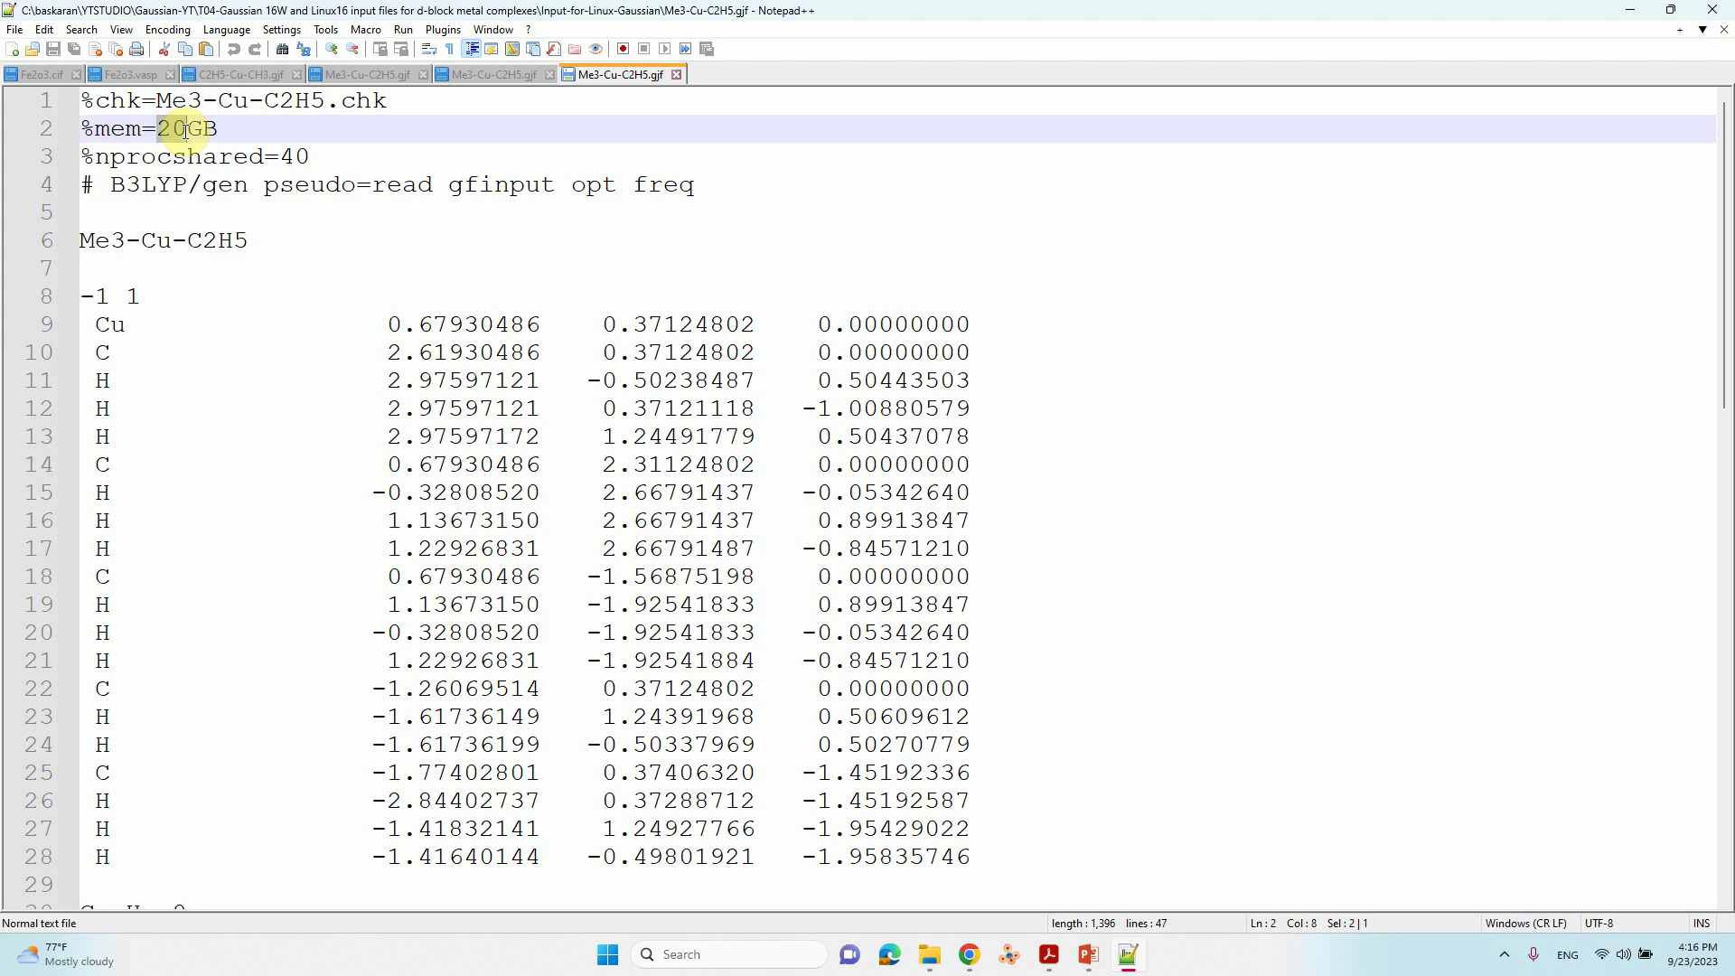
left_click_drag(217, 128, 177, 127)
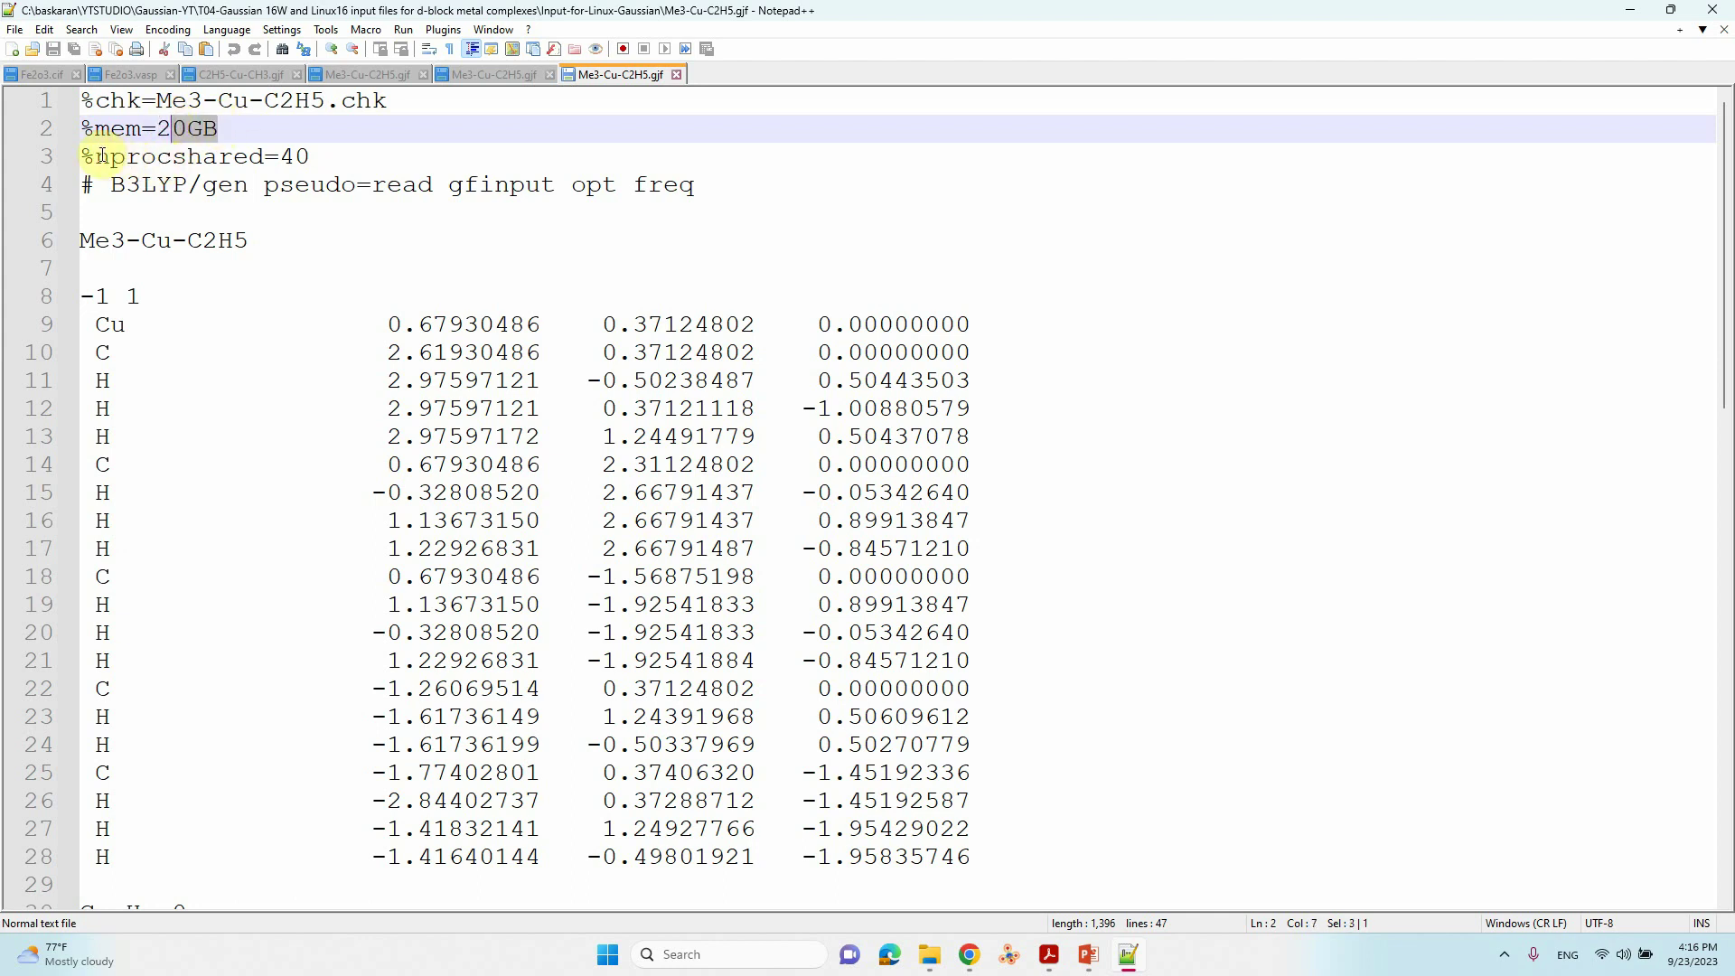
left_click_drag(279, 157, 304, 156)
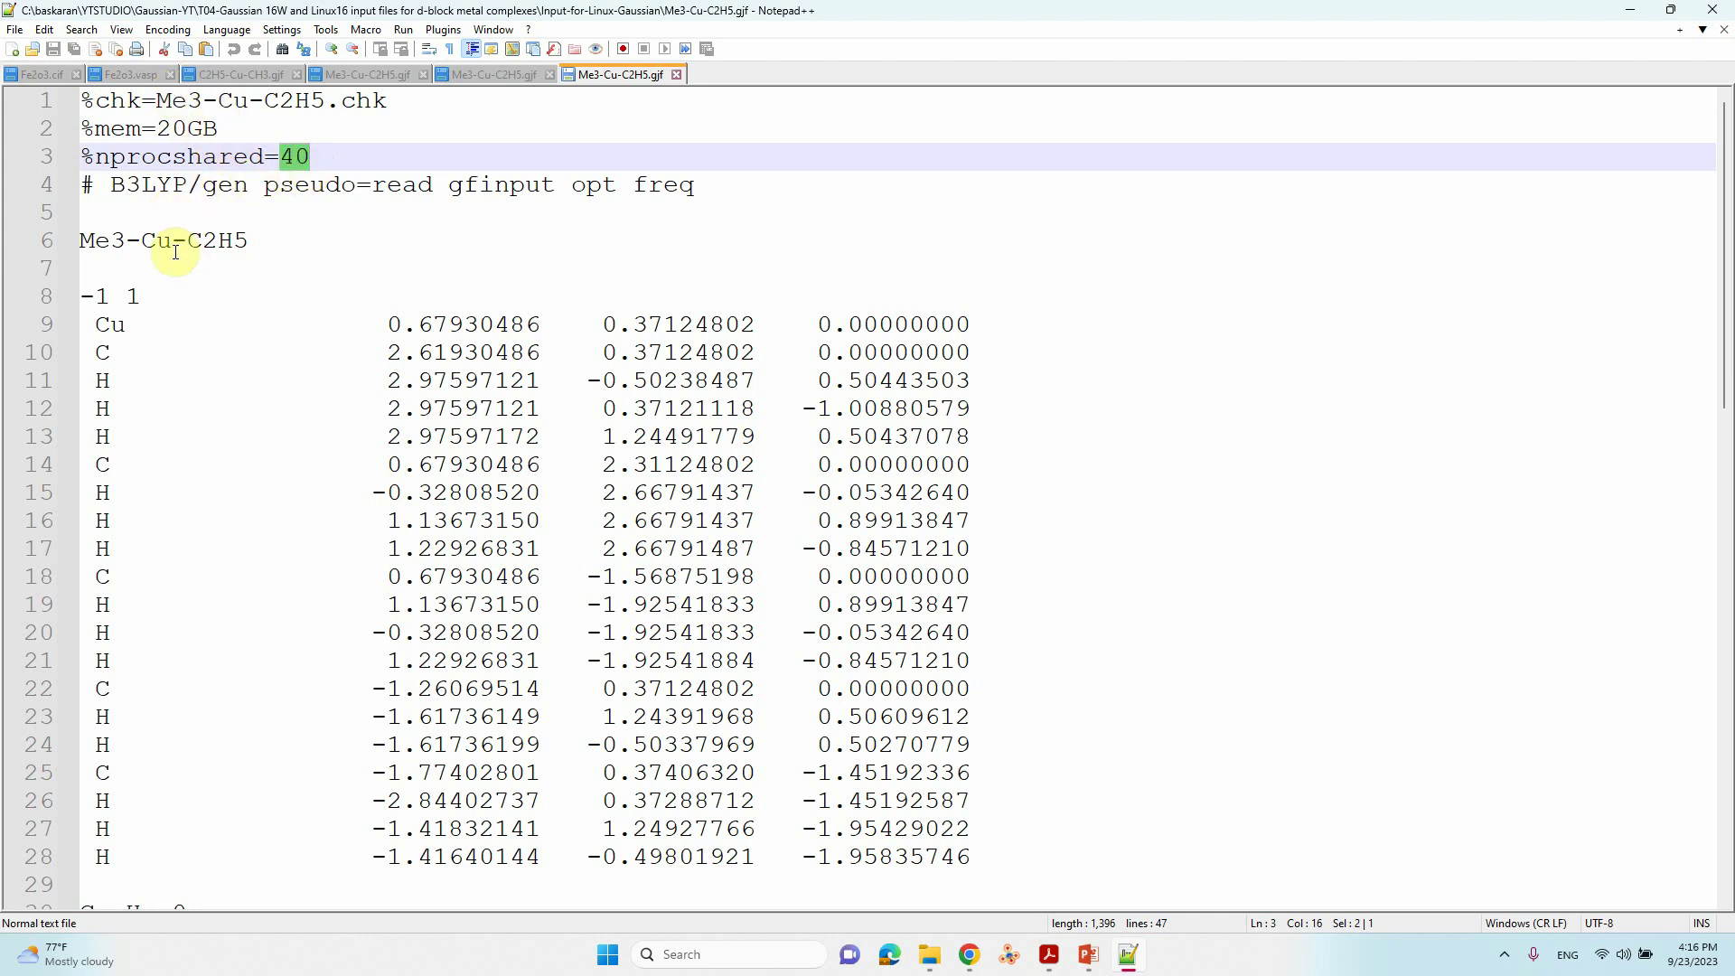
Examine the 6-31G* block for C and H and the LANL2DZ block for Cu below the coordinates
scroll(152, 289, "down", 6)
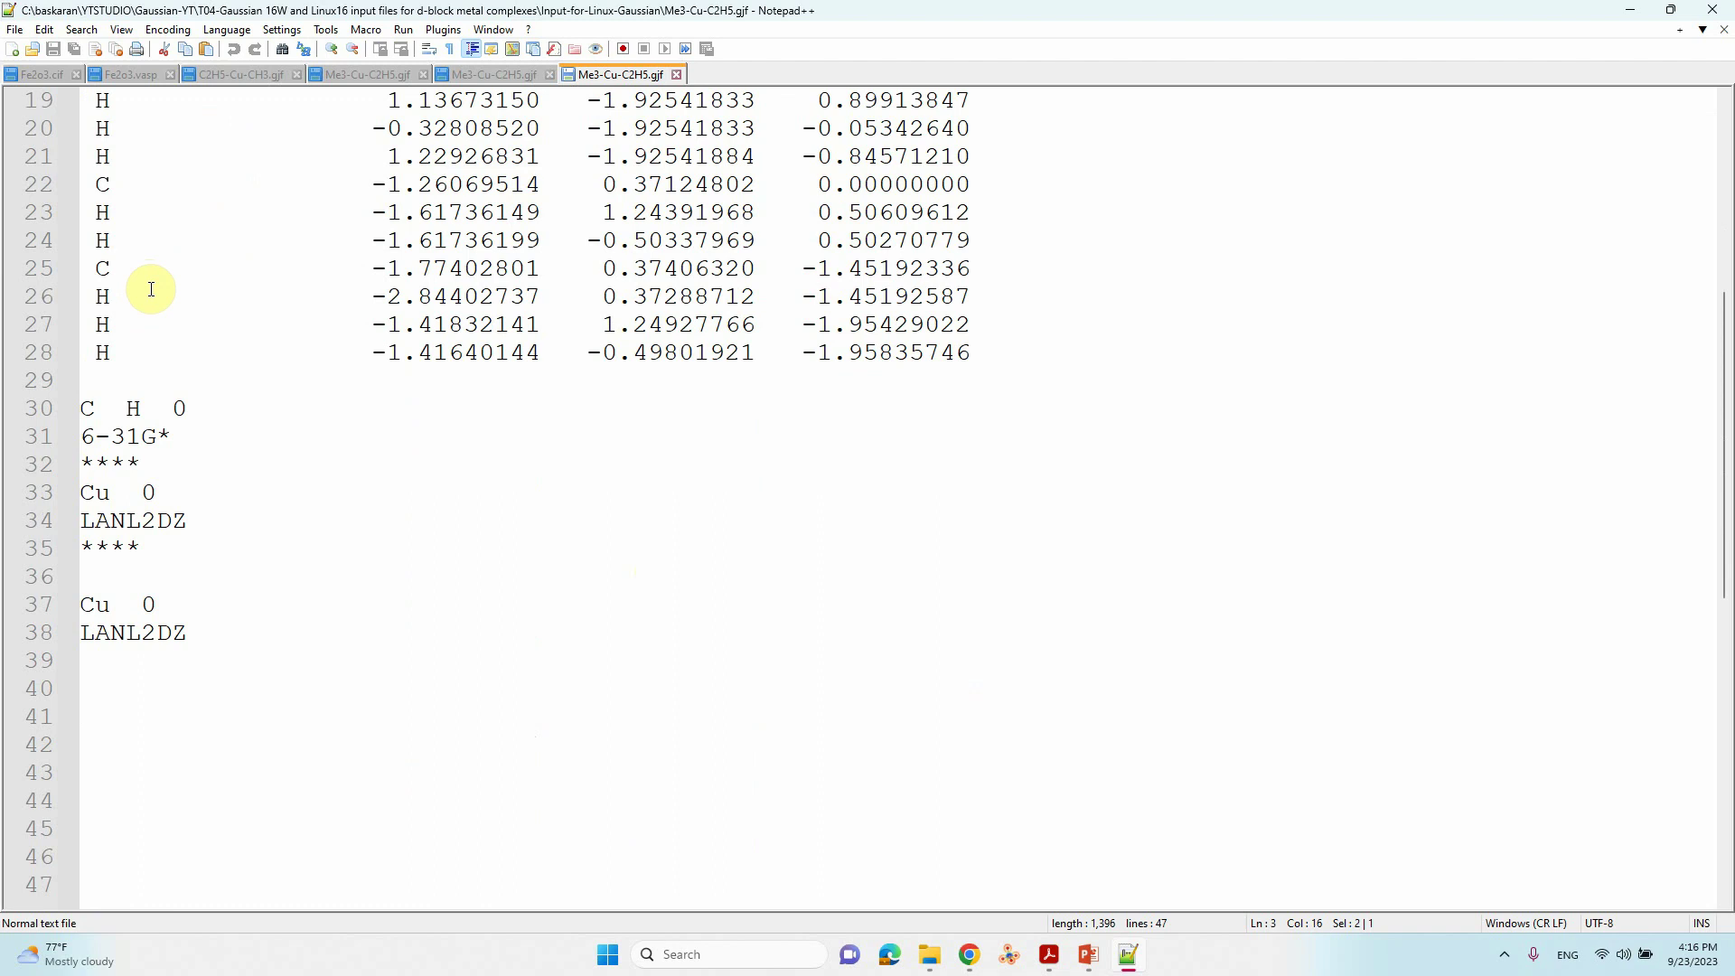
left_click(106, 389)
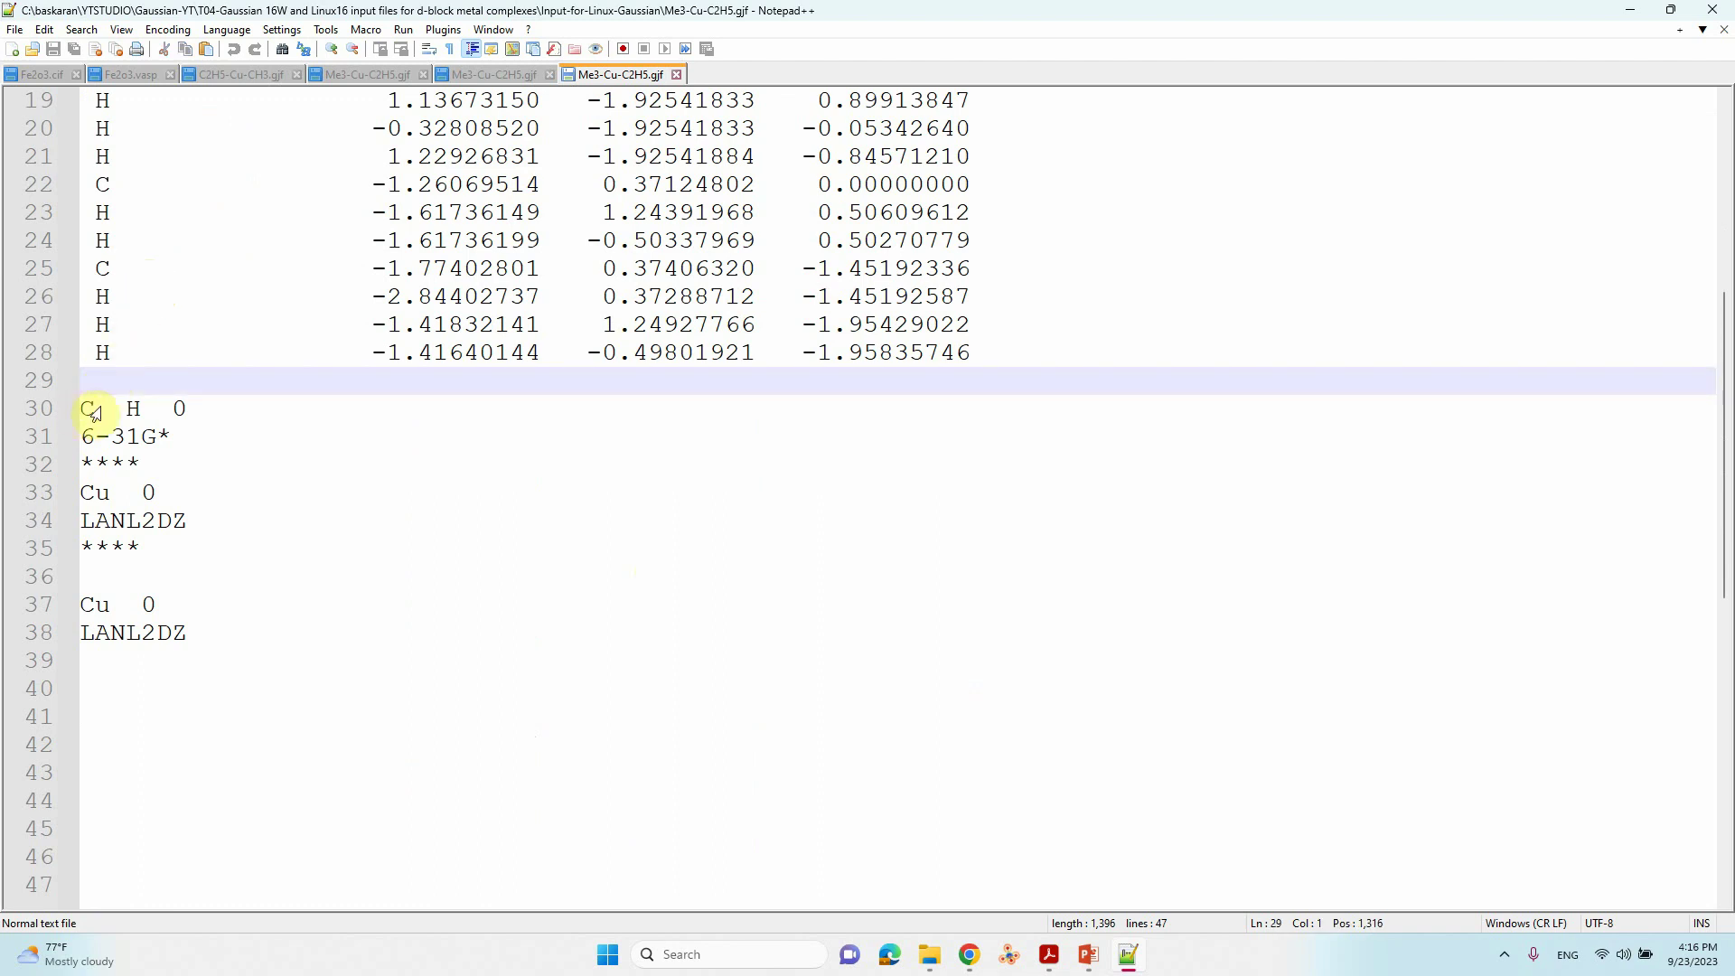
left_click_drag(80, 408, 180, 454)
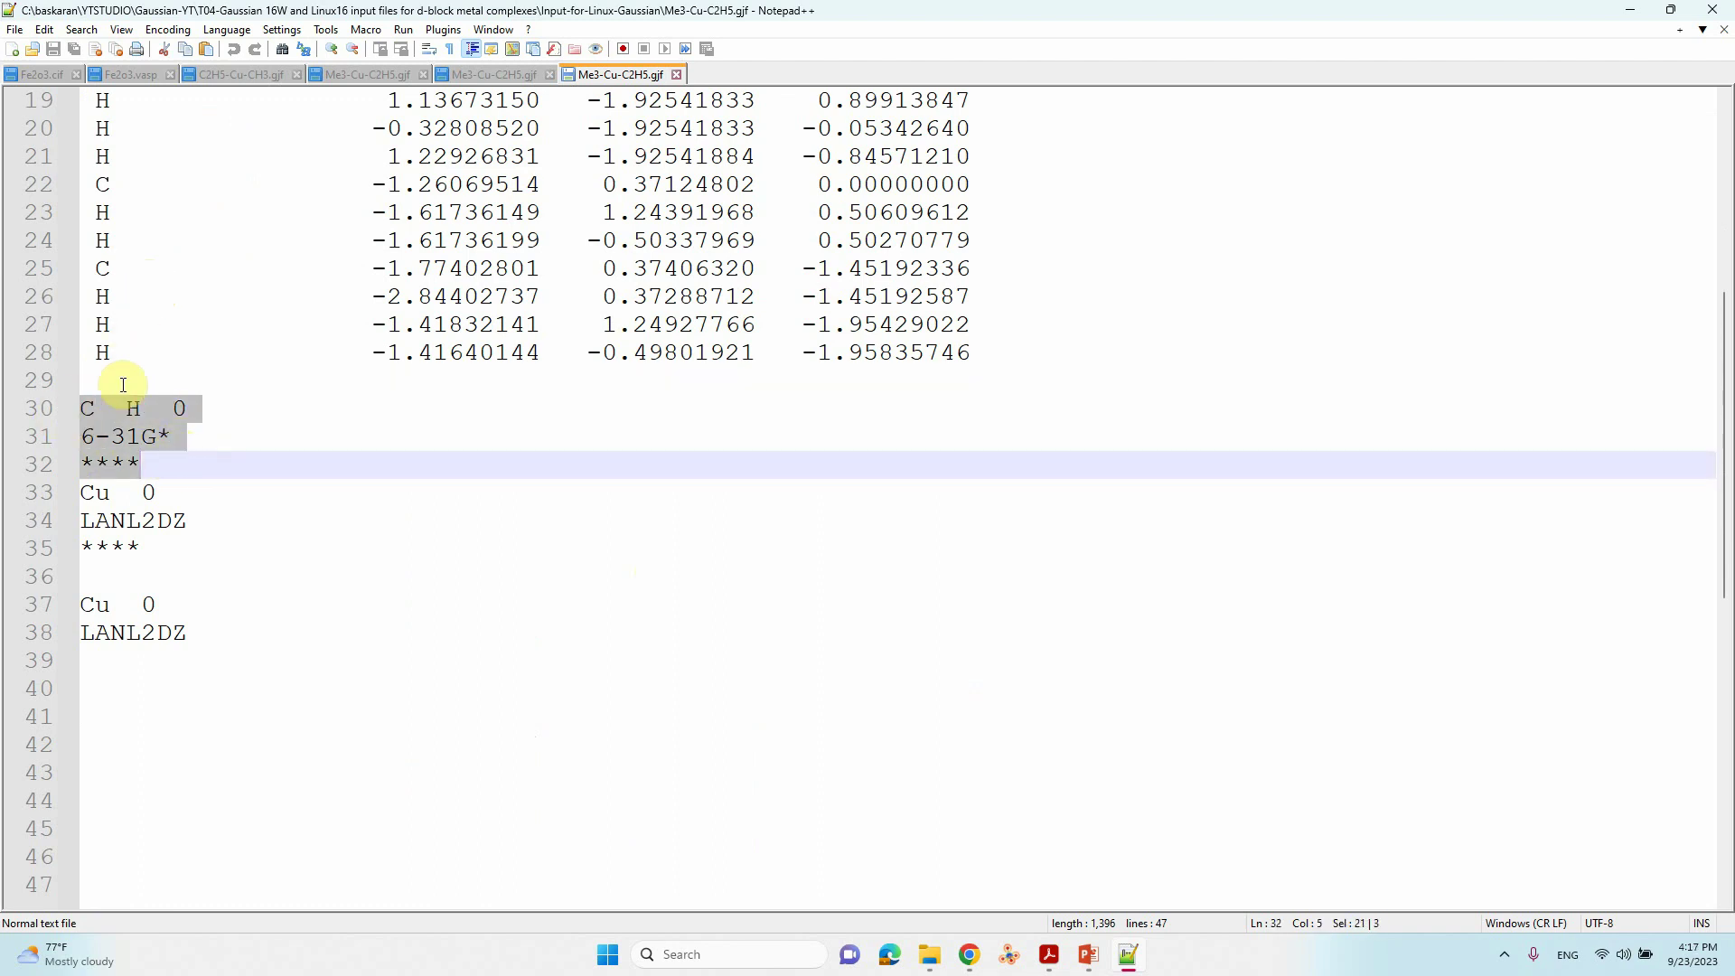
left_click(140, 459)
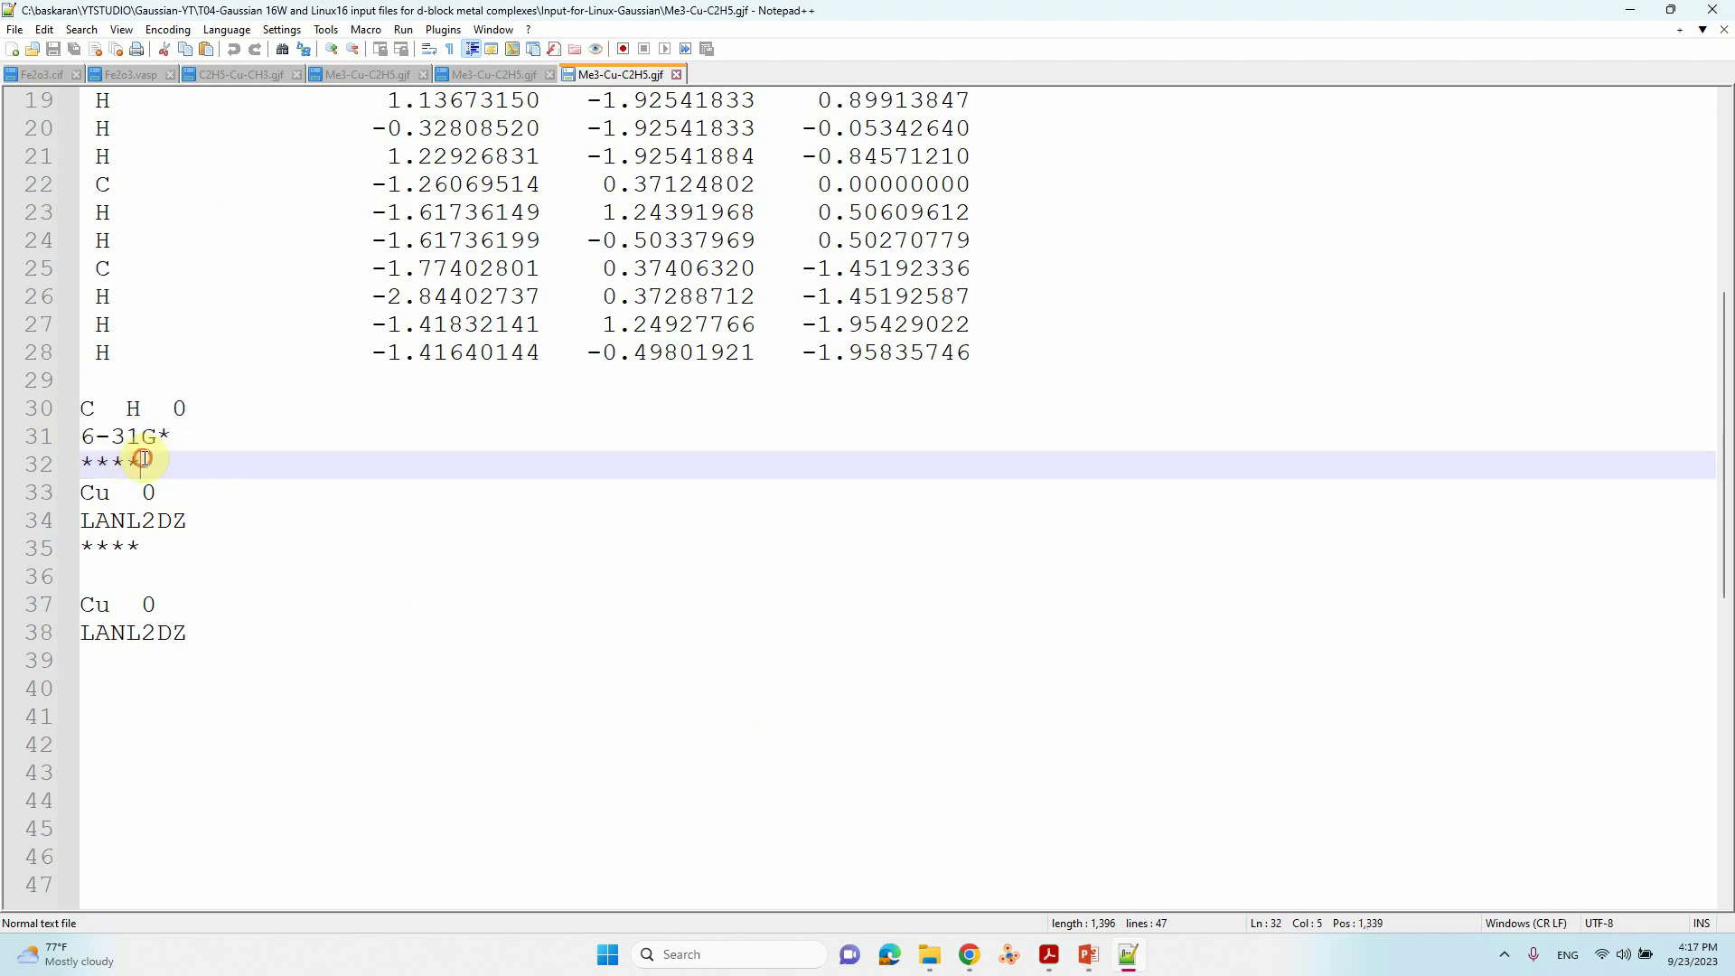
scroll(140, 426, "down", 1)
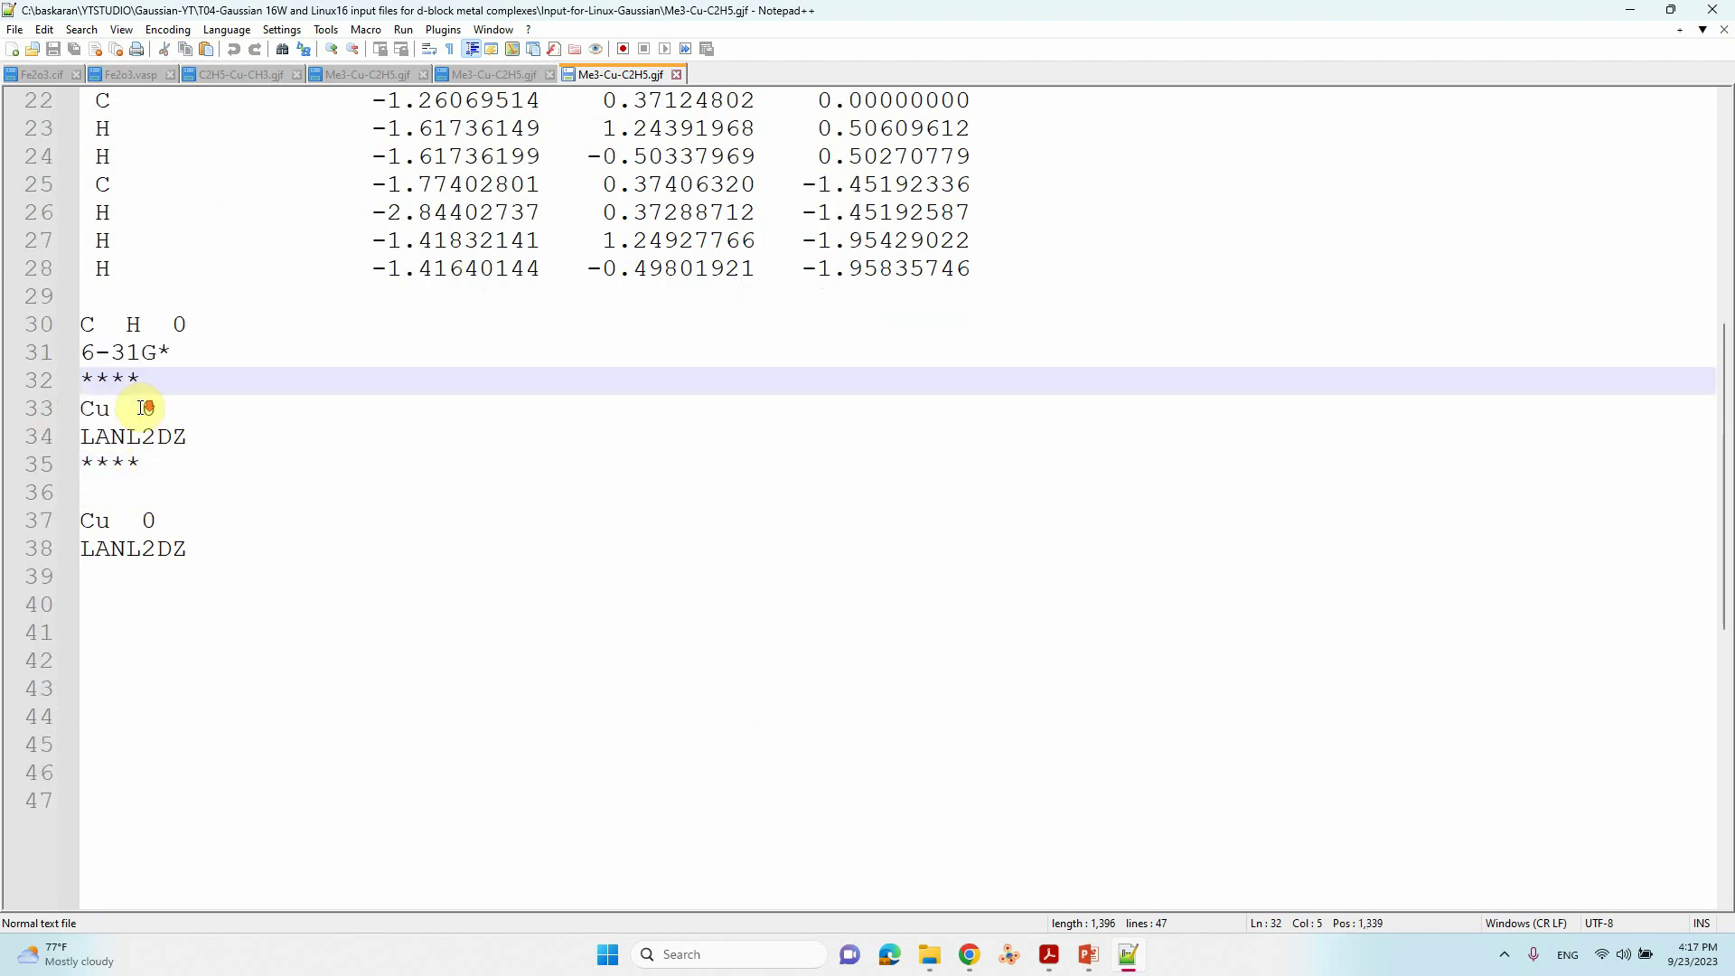
left_click_drag(80, 408, 176, 456)
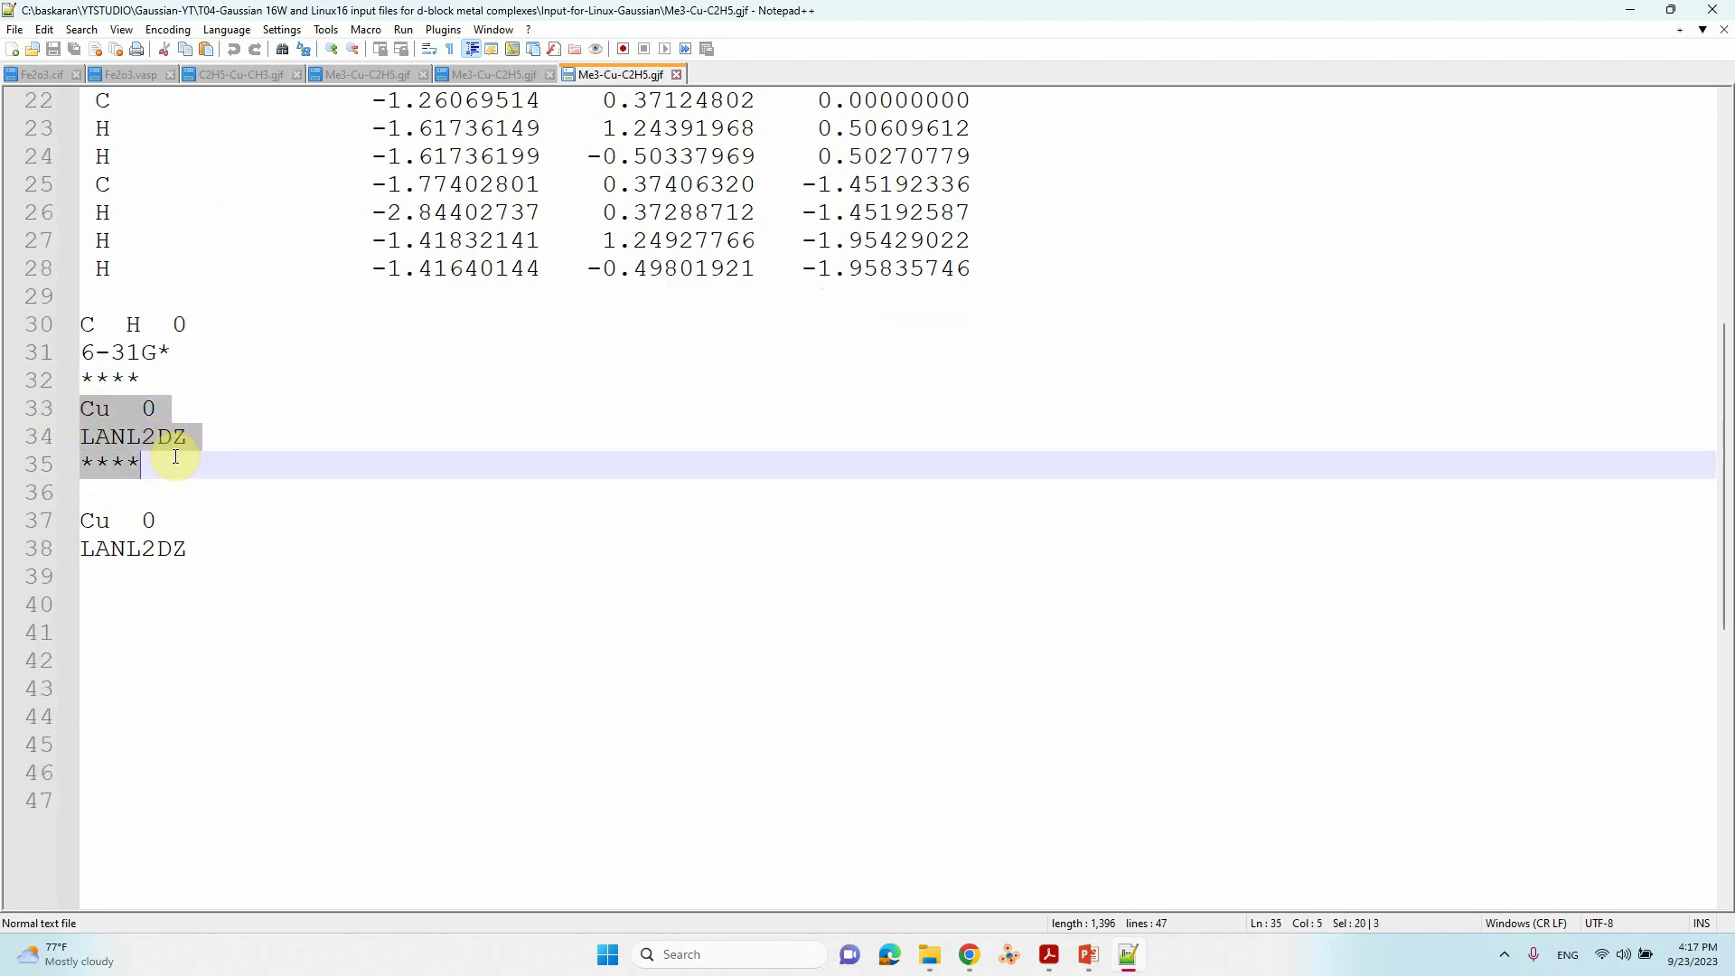
Examine the final Cu pseudopotential block with LANL2DZ and return to the start of the Linux input file
left_click_drag(81, 517, 202, 557)
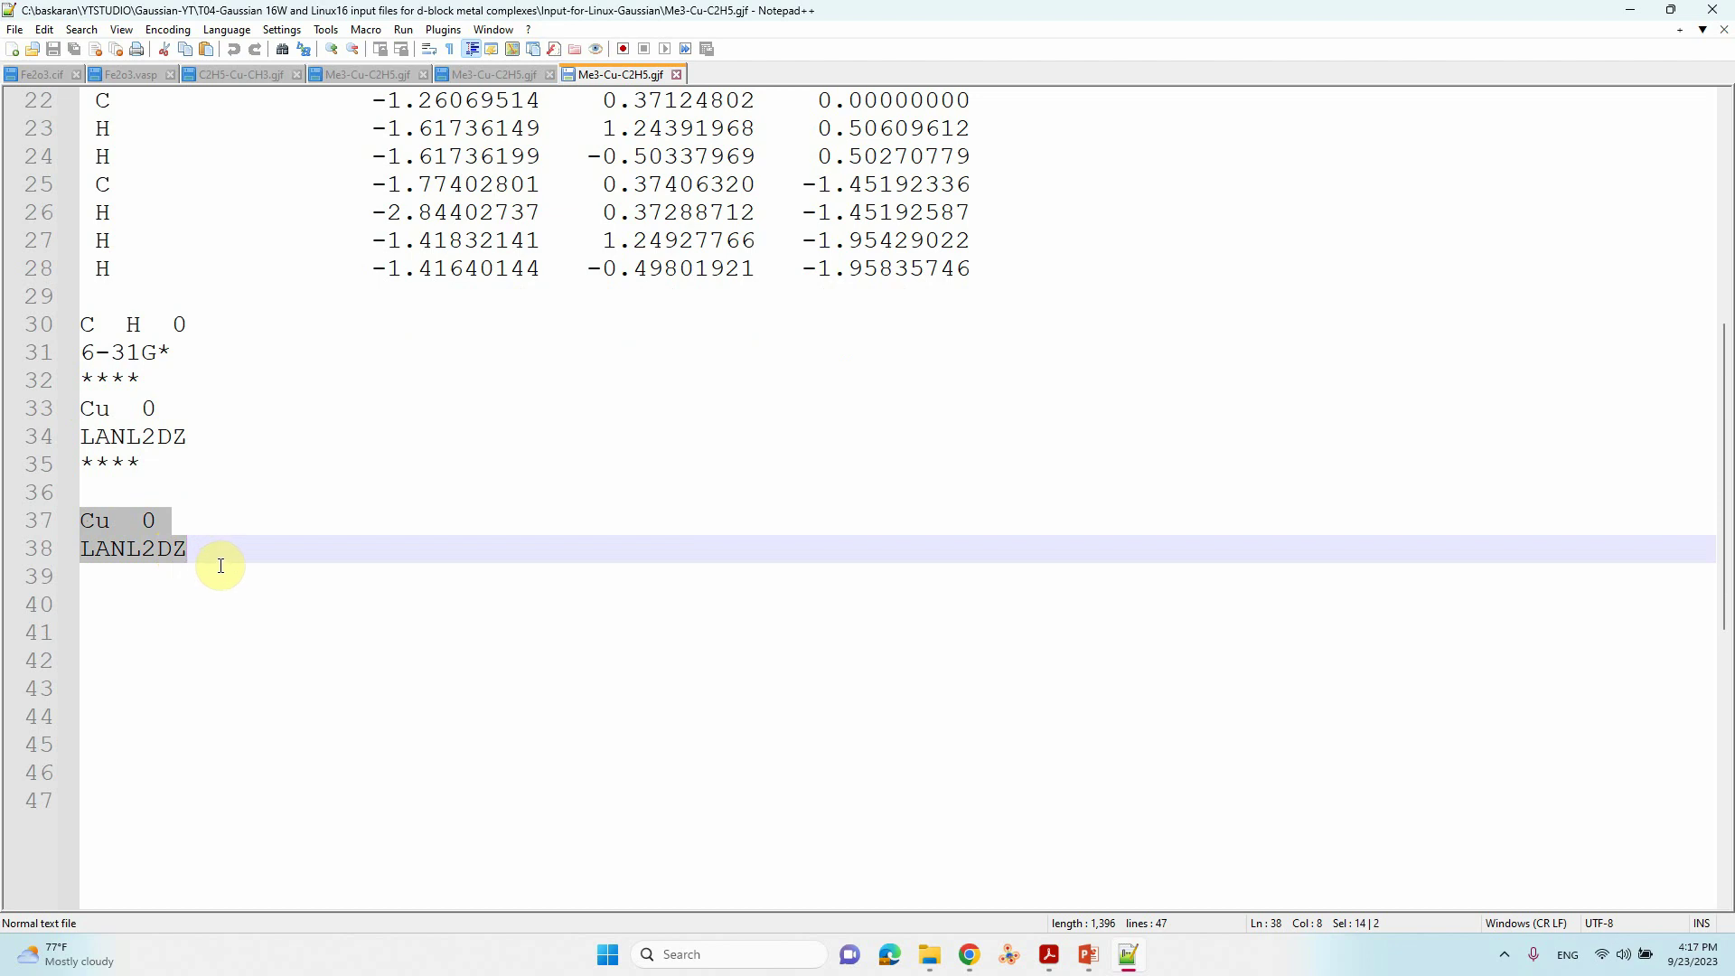
left_click(219, 571)
scroll(233, 564, "up", 6)
scroll(235, 565, "up", 1)
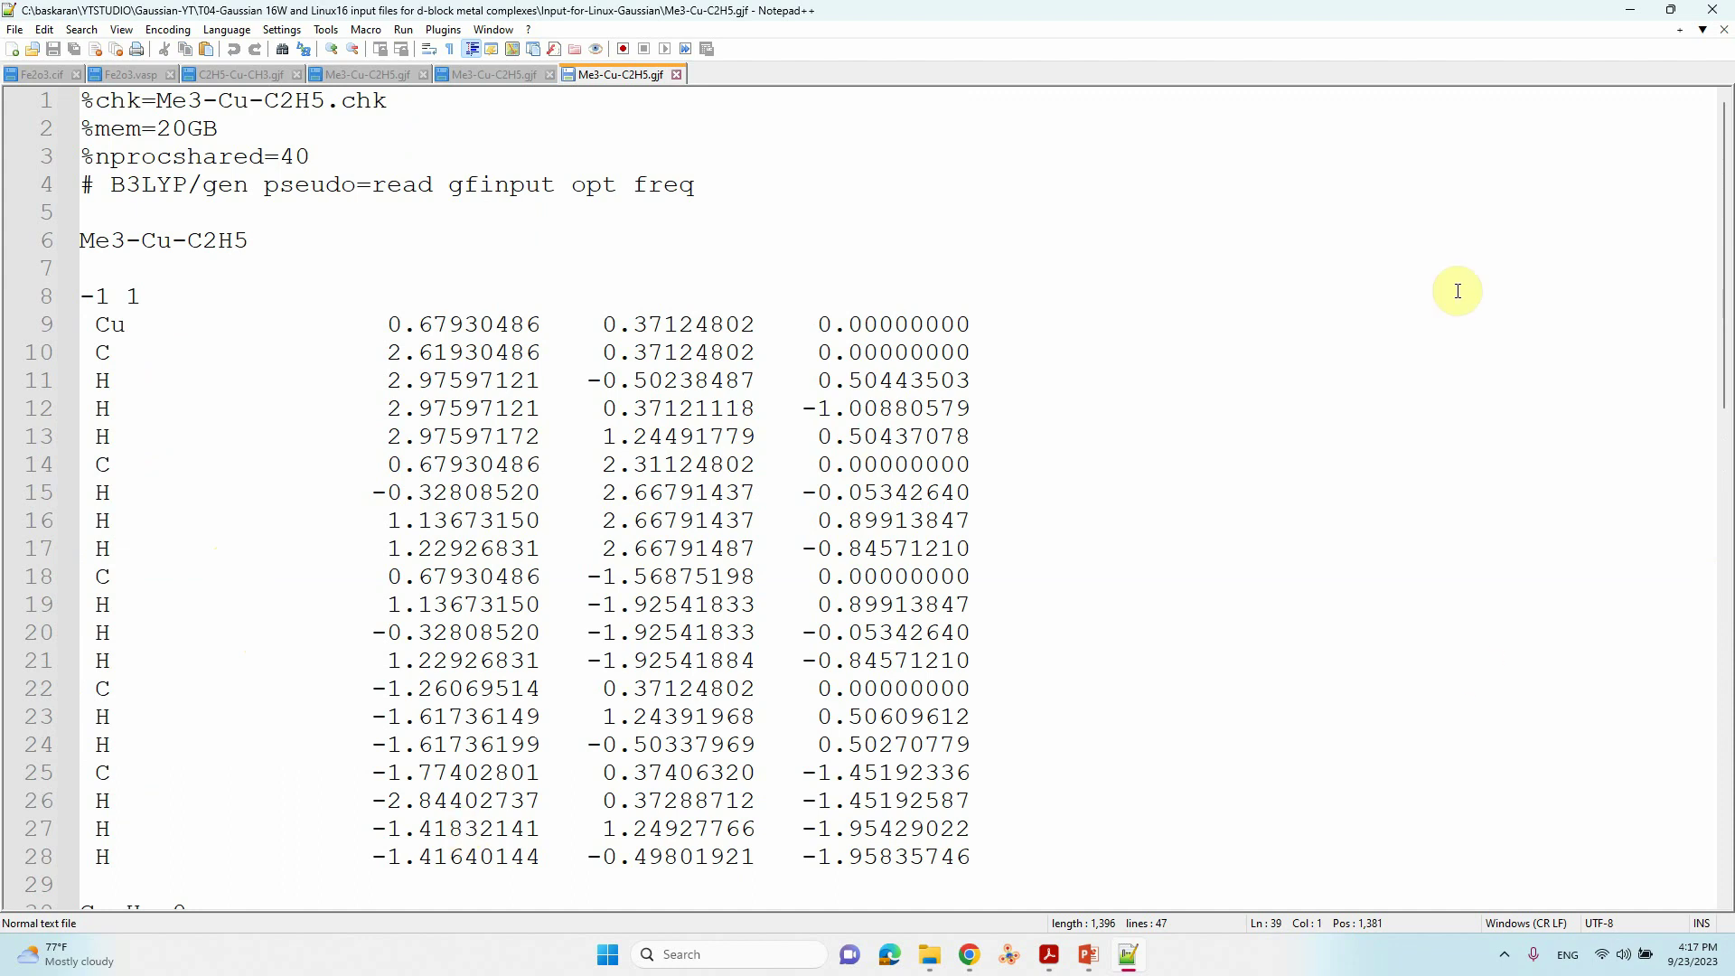
Save the Linux input under the name Me3-Cu-C2H5.com in the Input-for-Linux-Gaussian folder
left_click(16, 31)
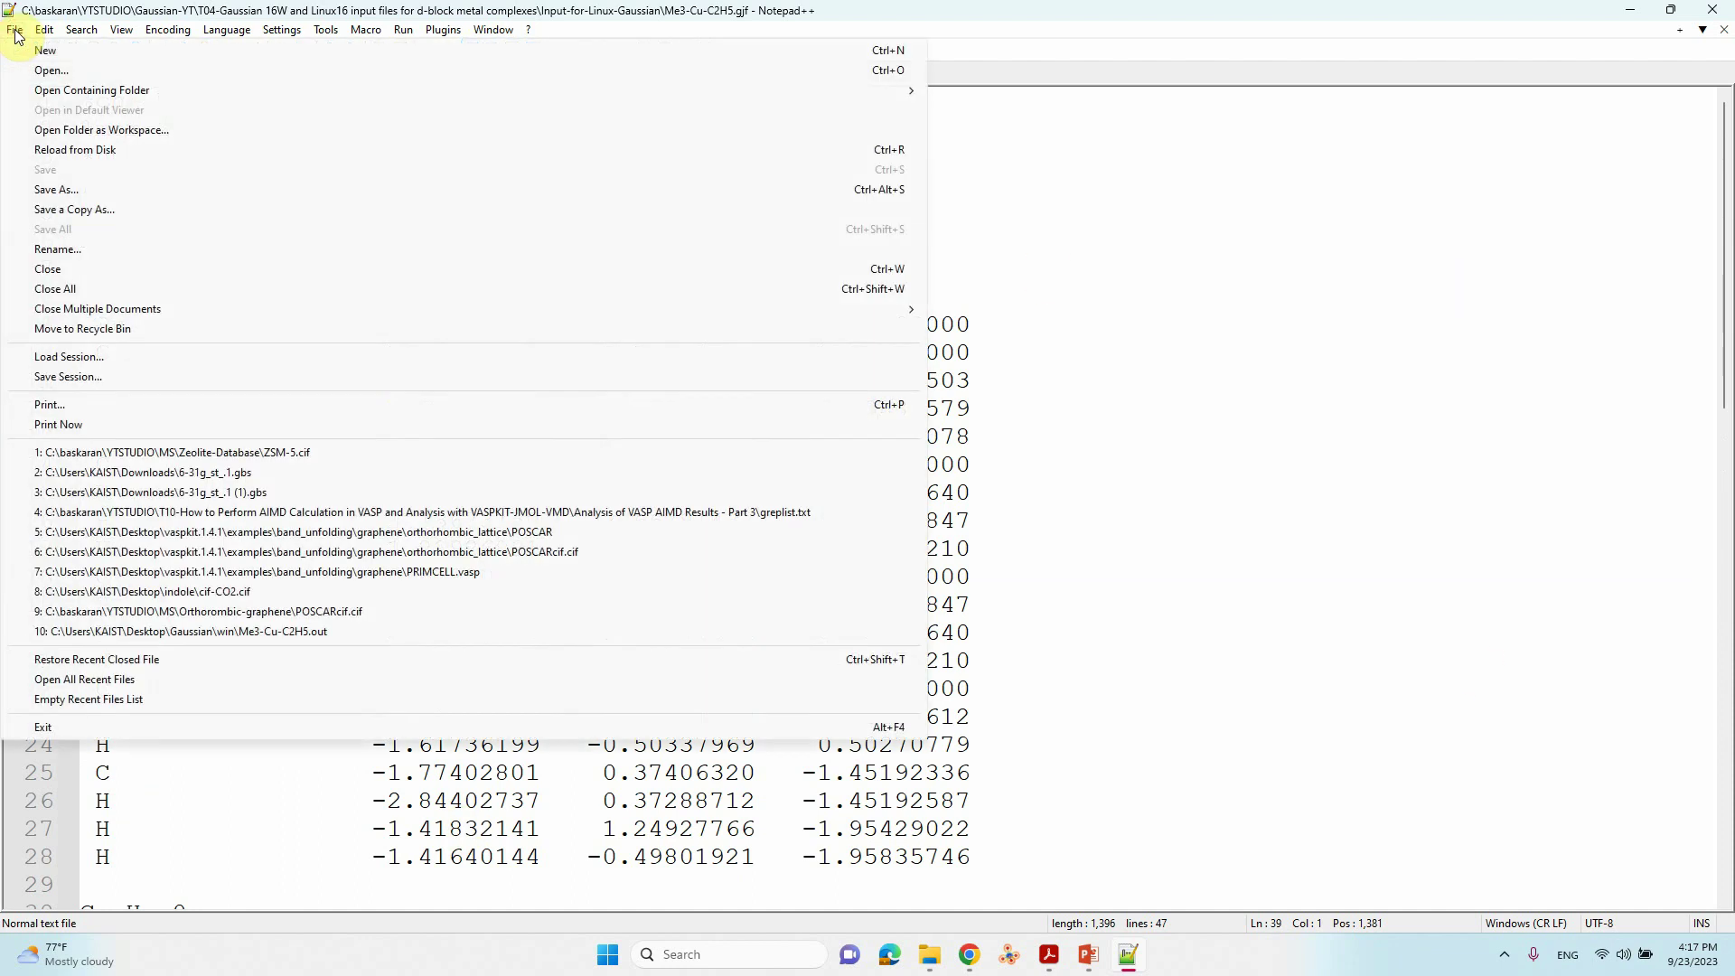
left_click(72, 188)
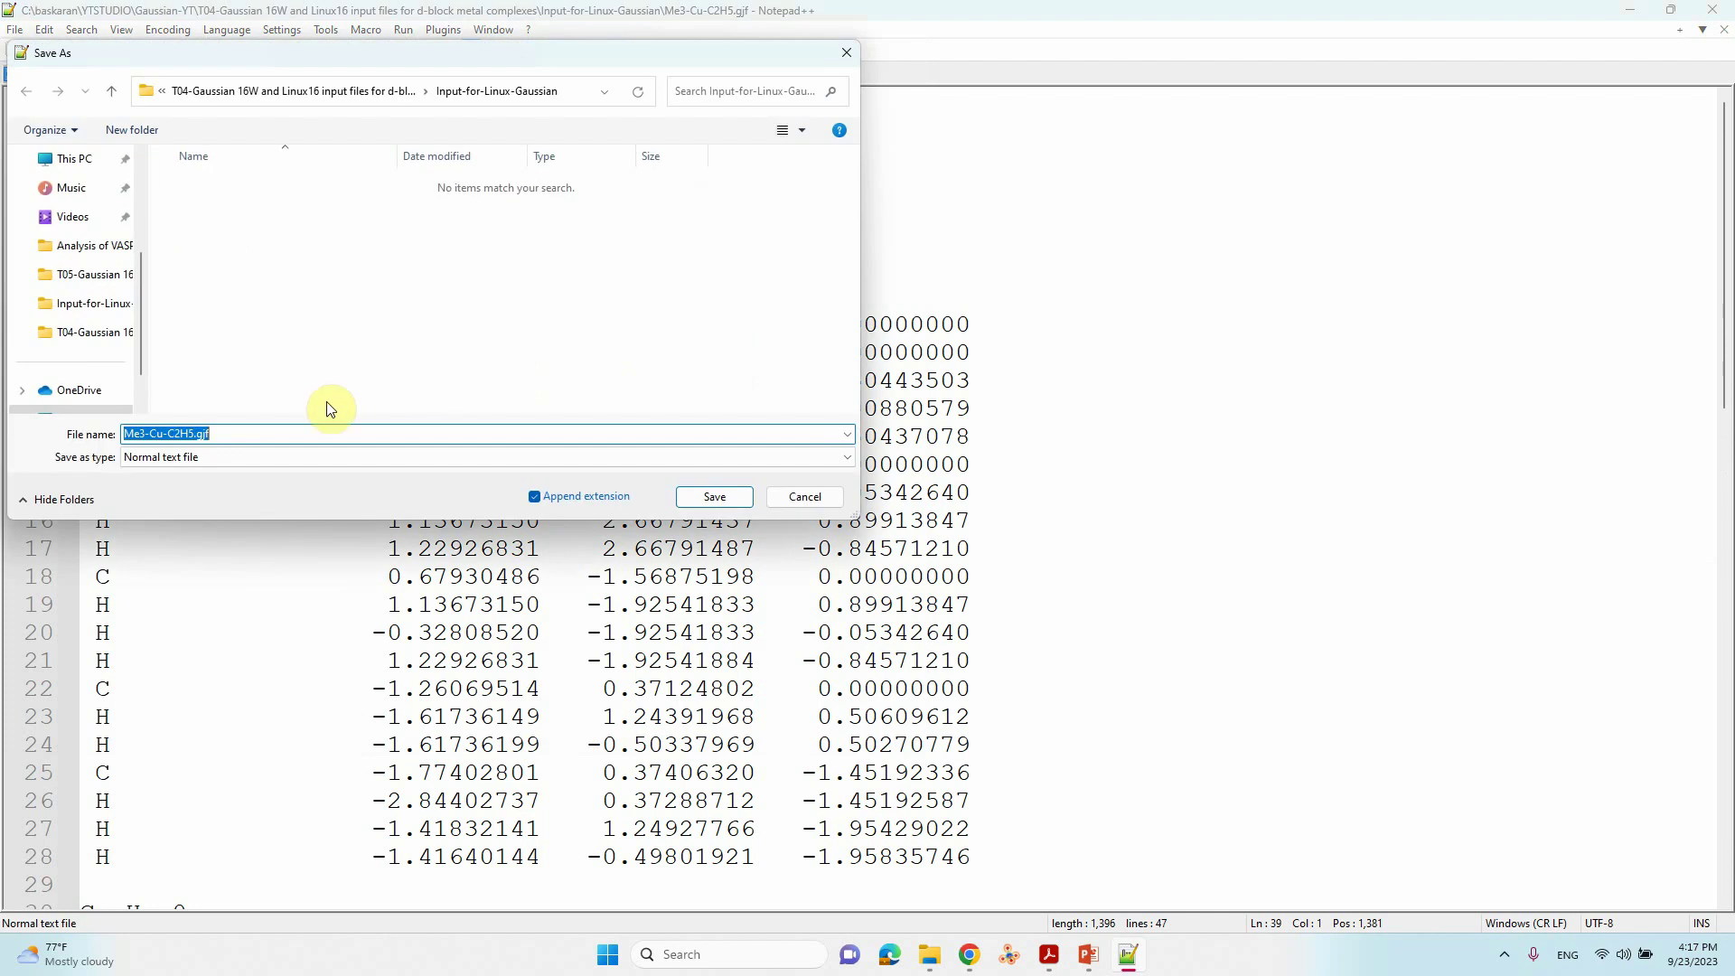
left_click(273, 433)
key("BackSpace")
key("BackSpace")
key("BackSpace")
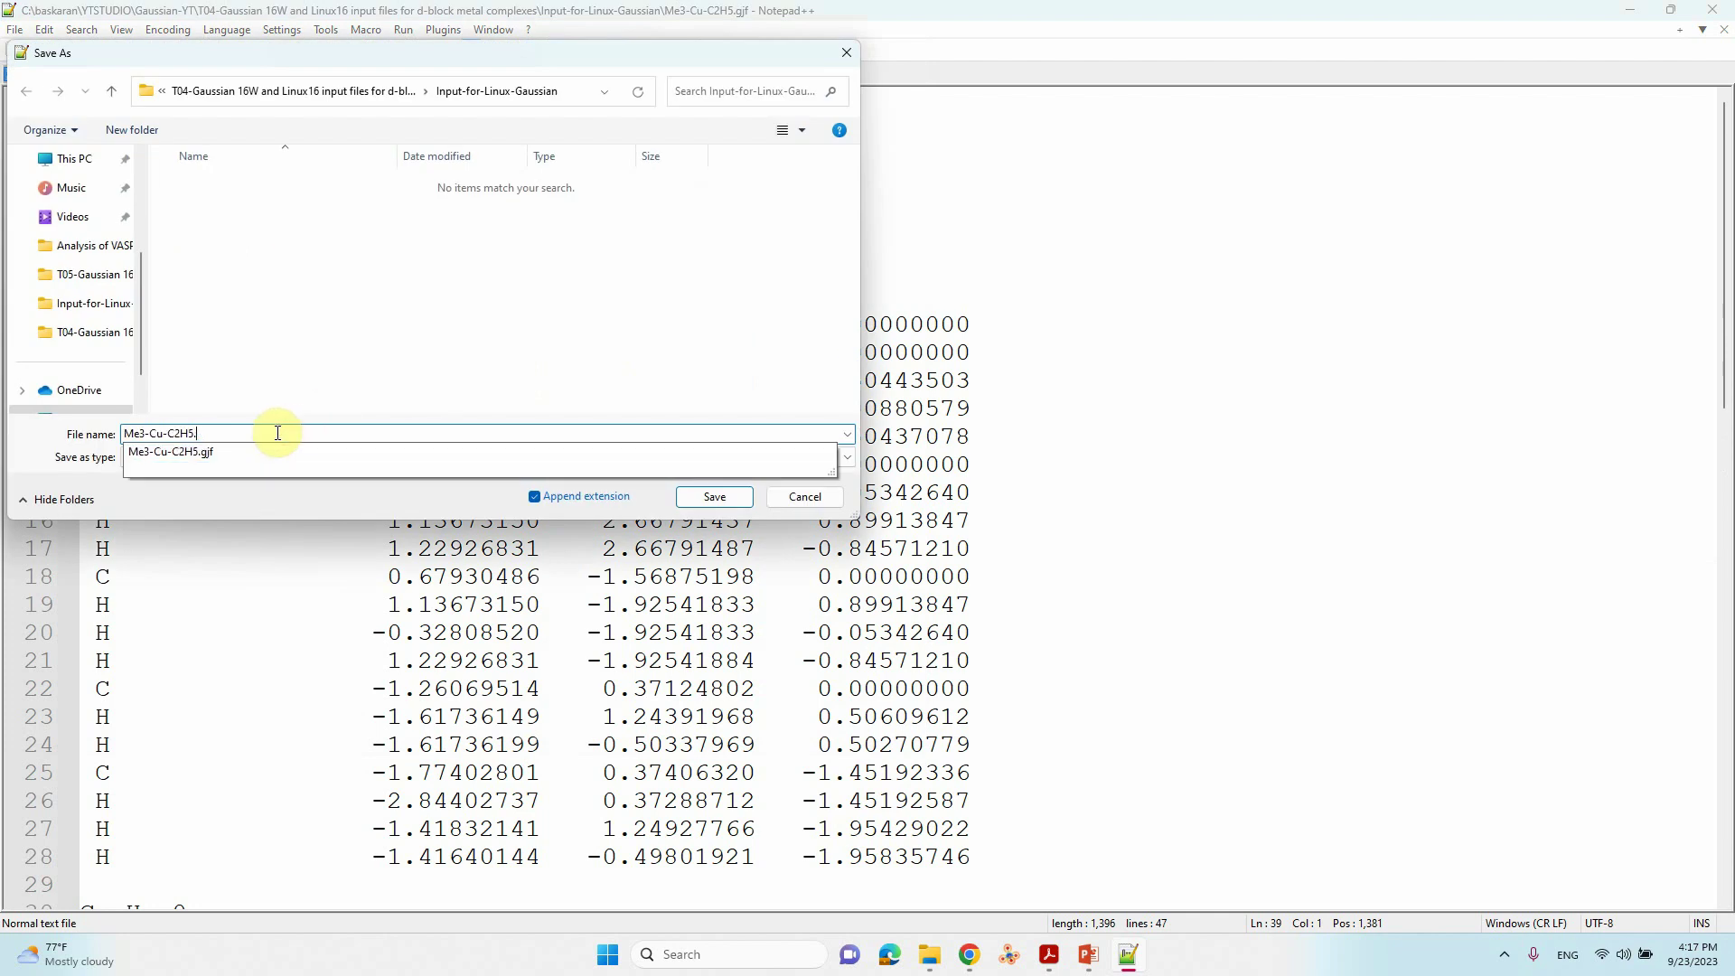
type("com")
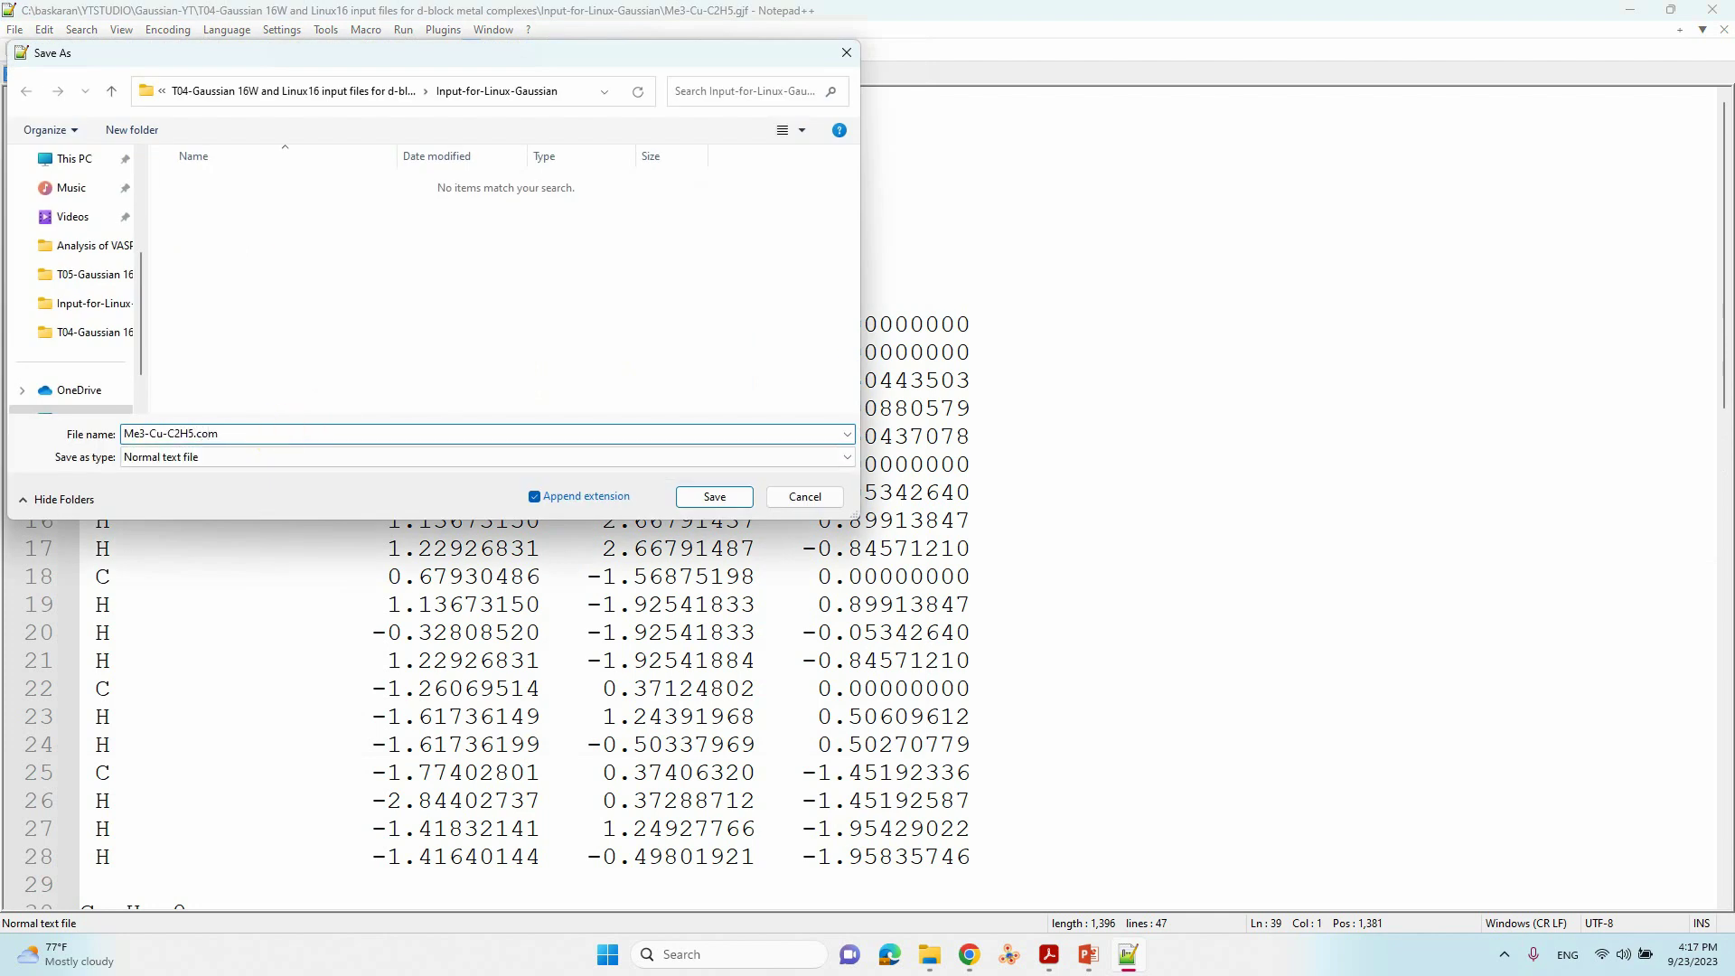
left_click(703, 496)
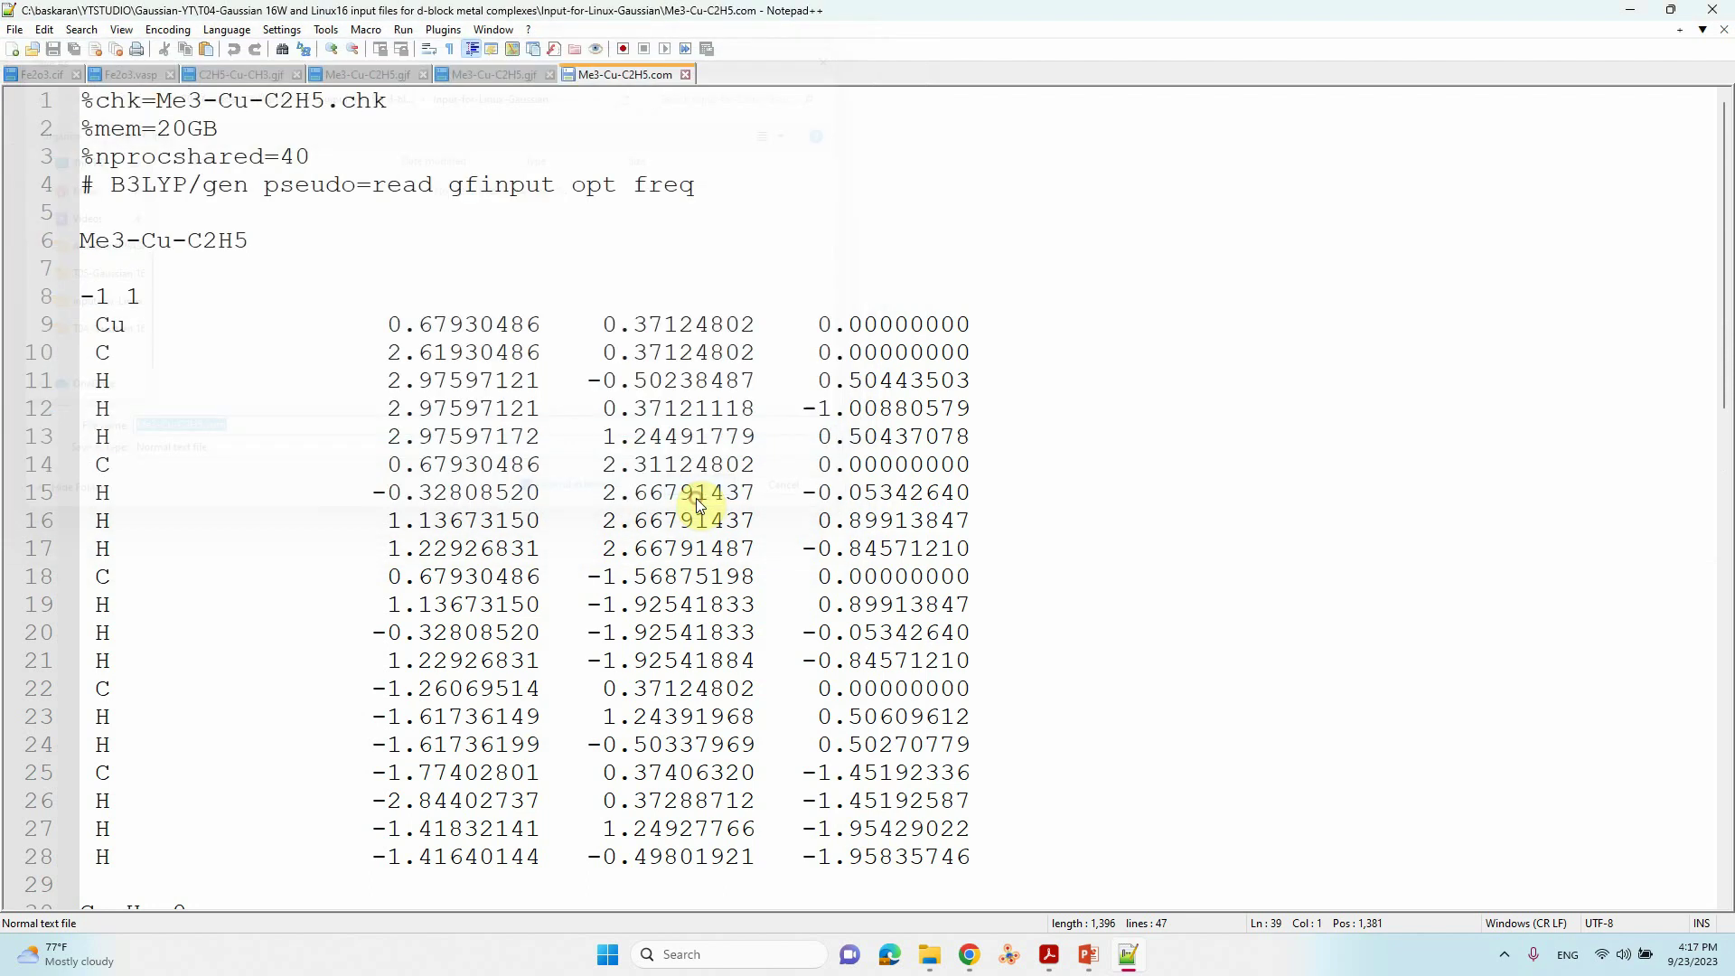
Open the new Me3-Cu-C2H5 .com file from the Input-for-Linux-Gaussian folder in Notepad++ and look over its contents
left_click(1629, 10)
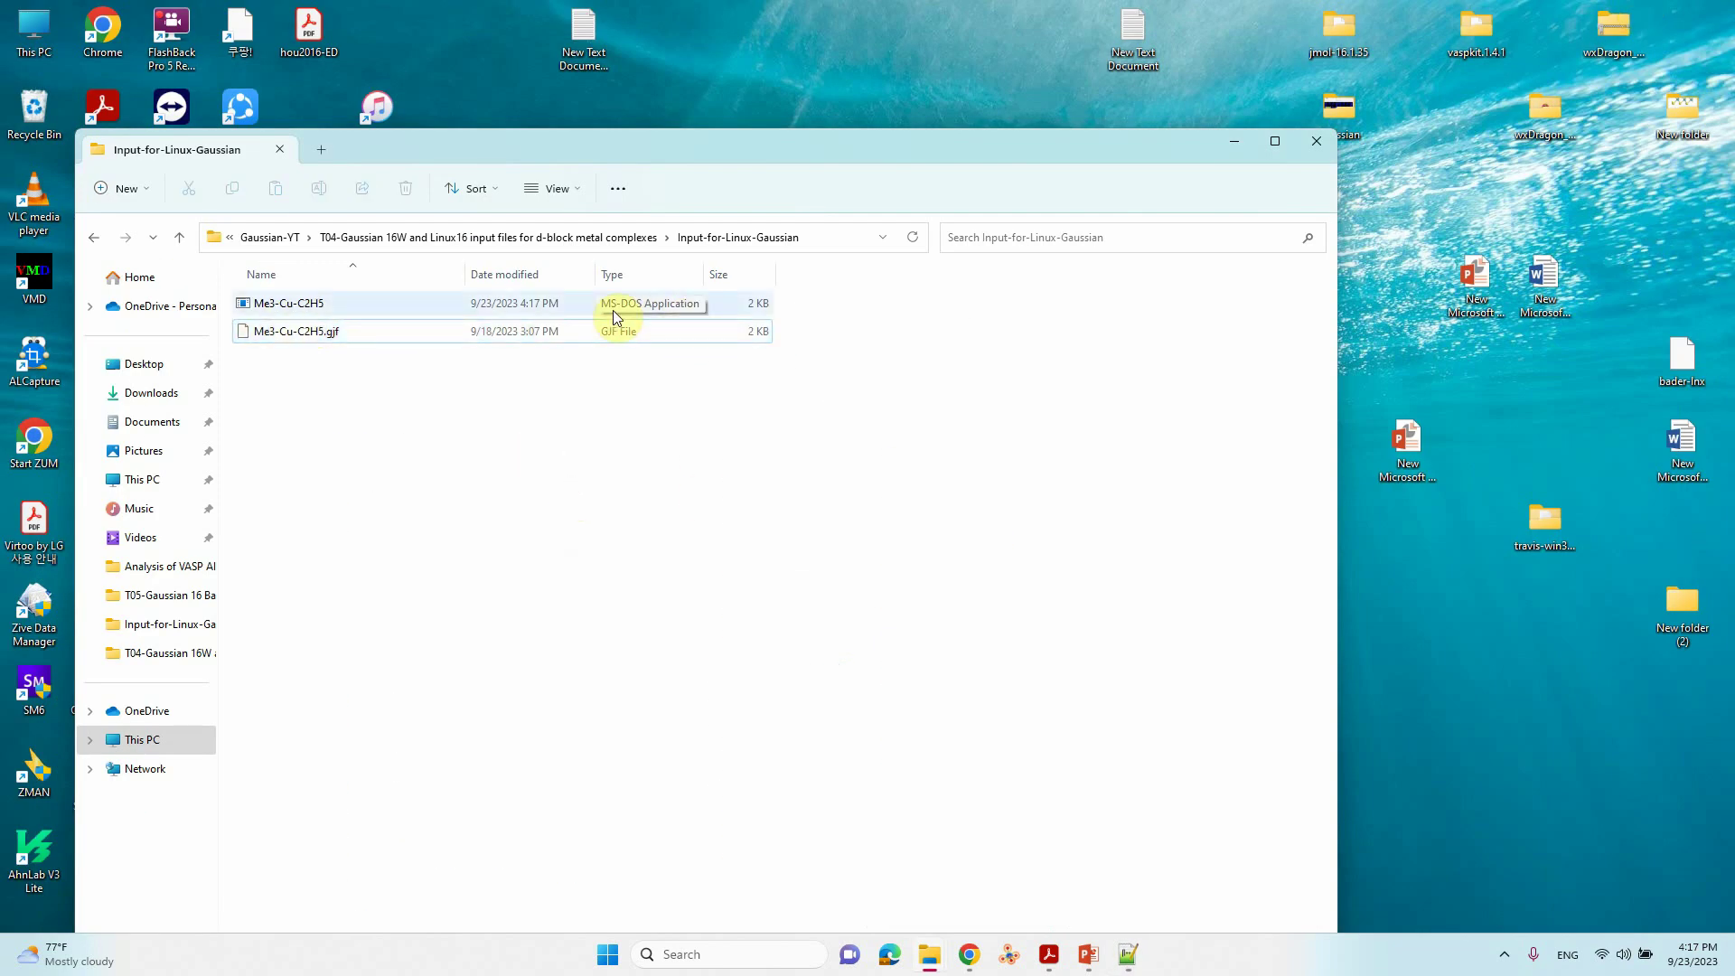
left_click(316, 314)
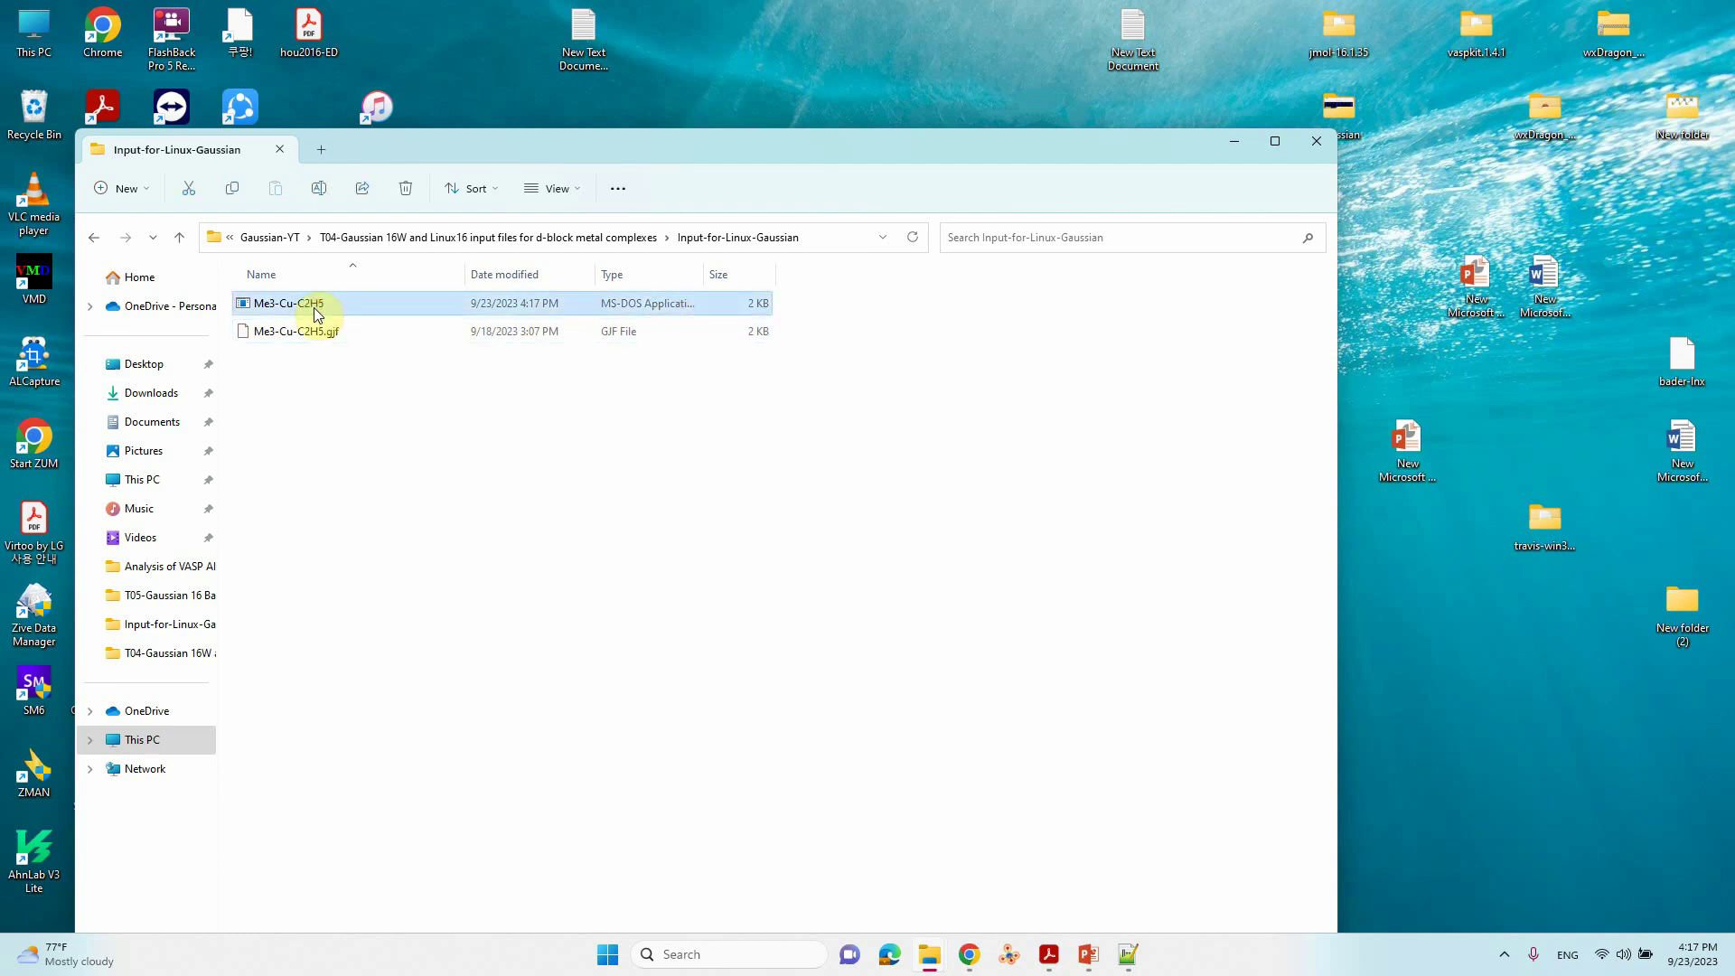
right_click(316, 314)
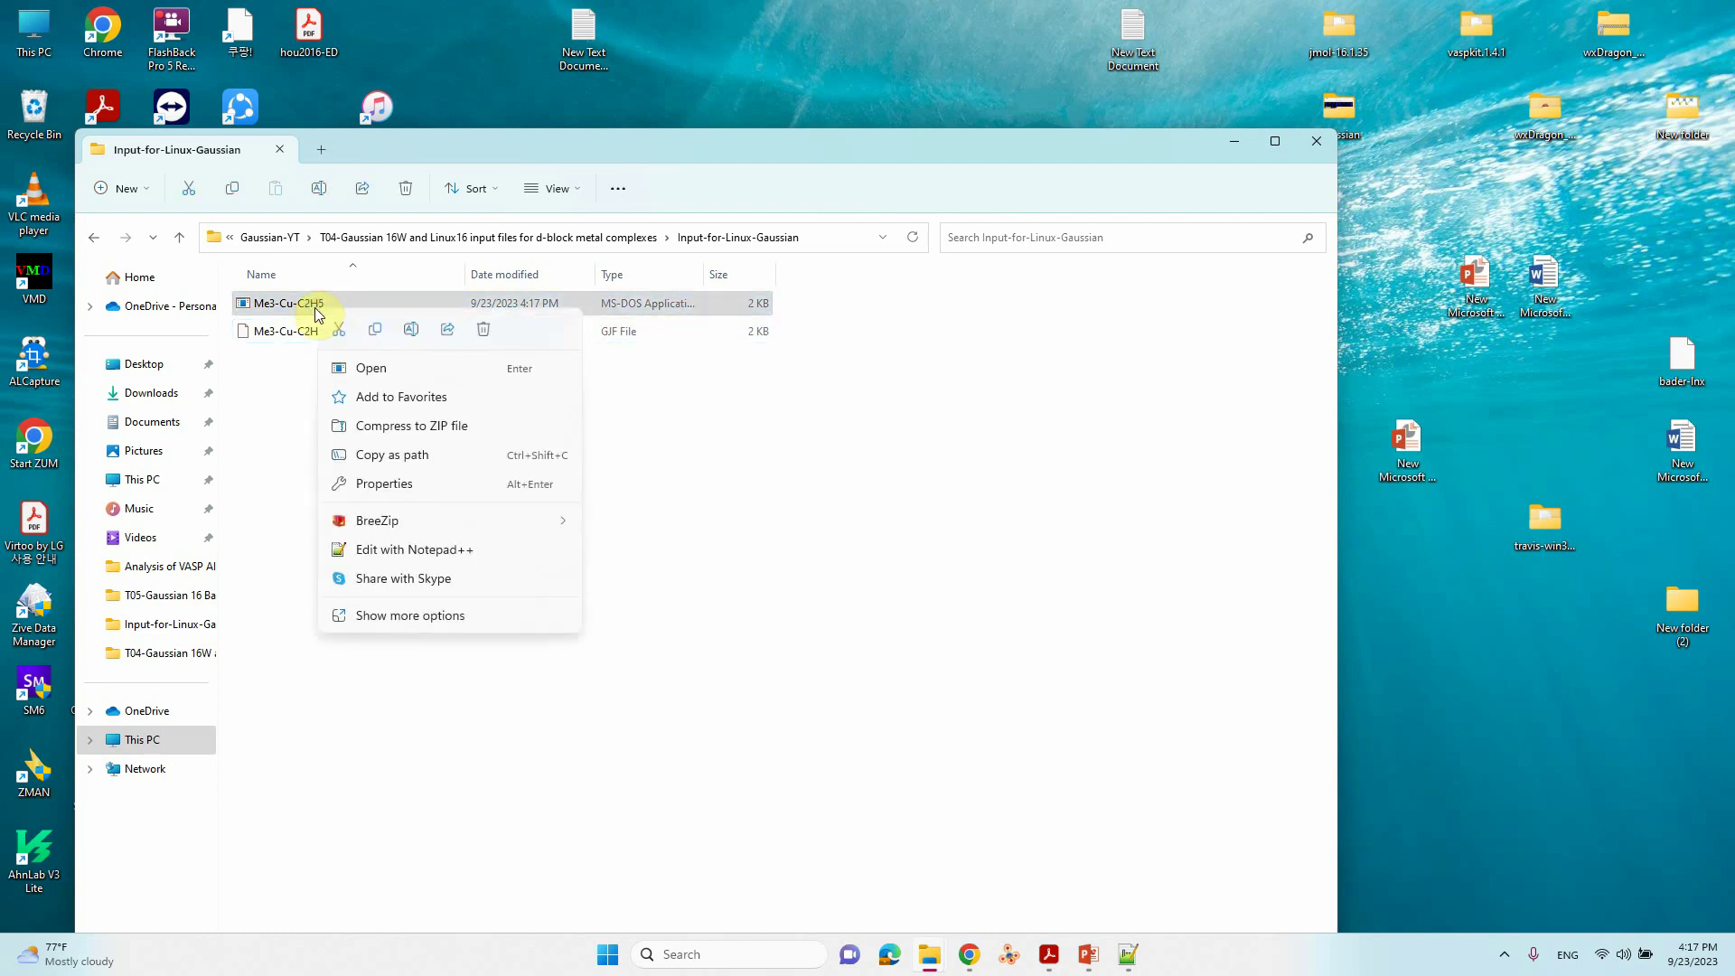
left_click(388, 548)
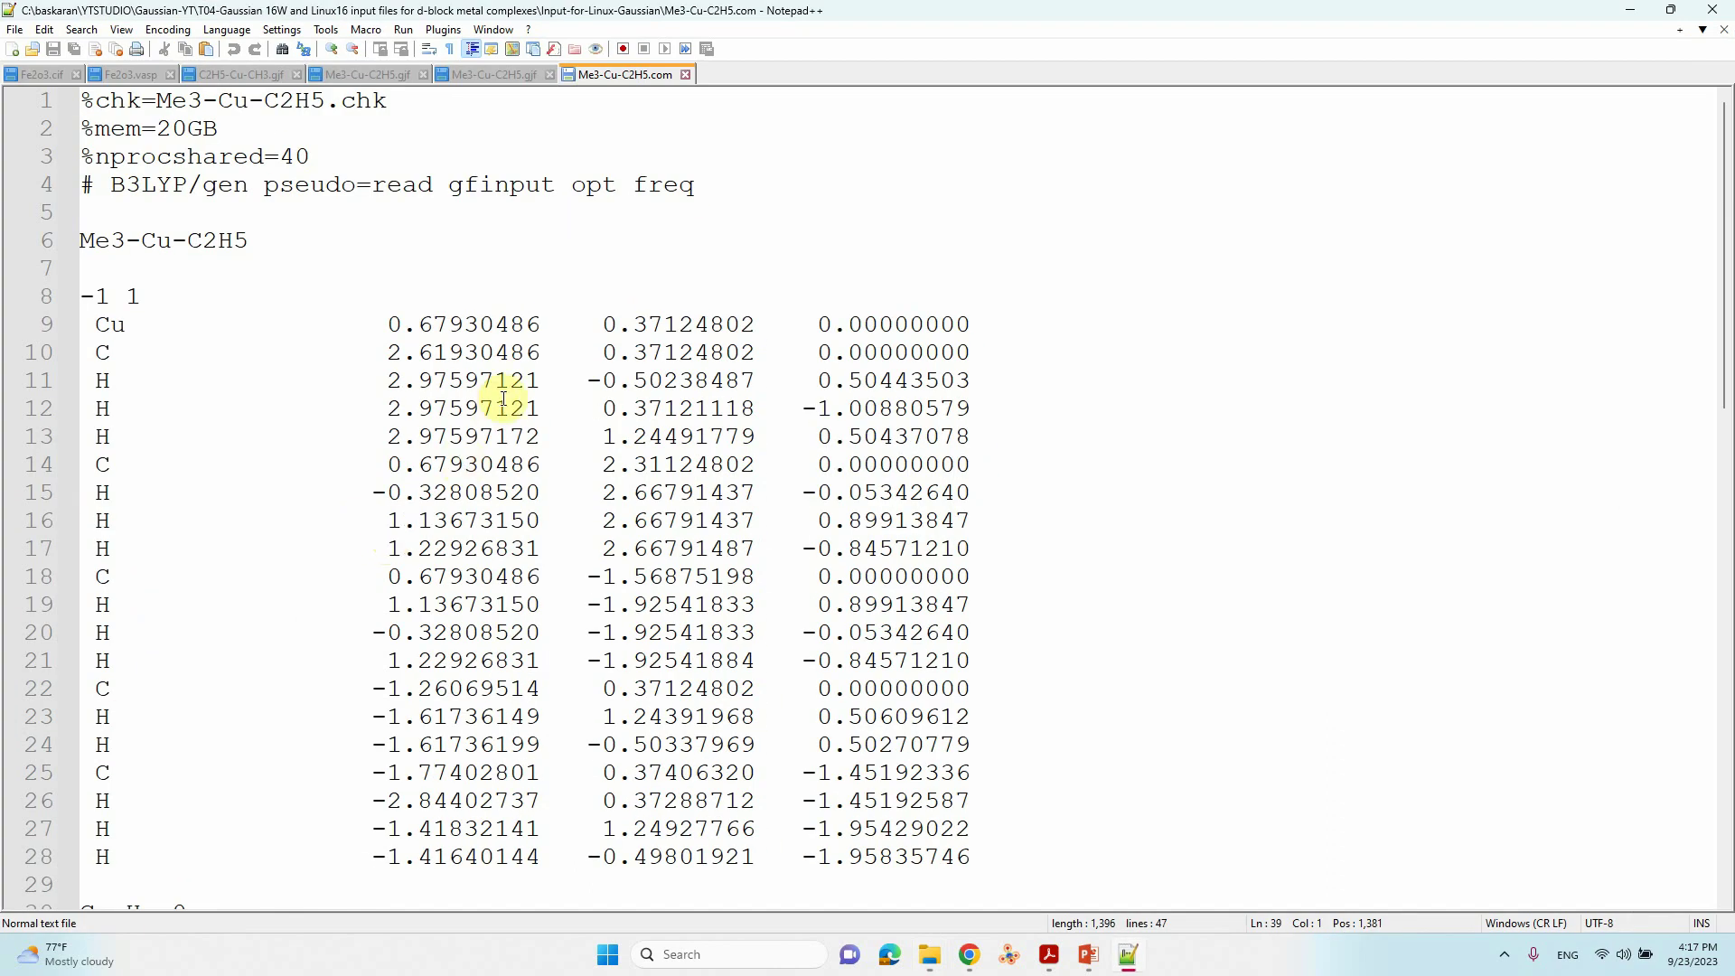
scroll(503, 402, "down", 8)
scroll(503, 401, "up", 8)
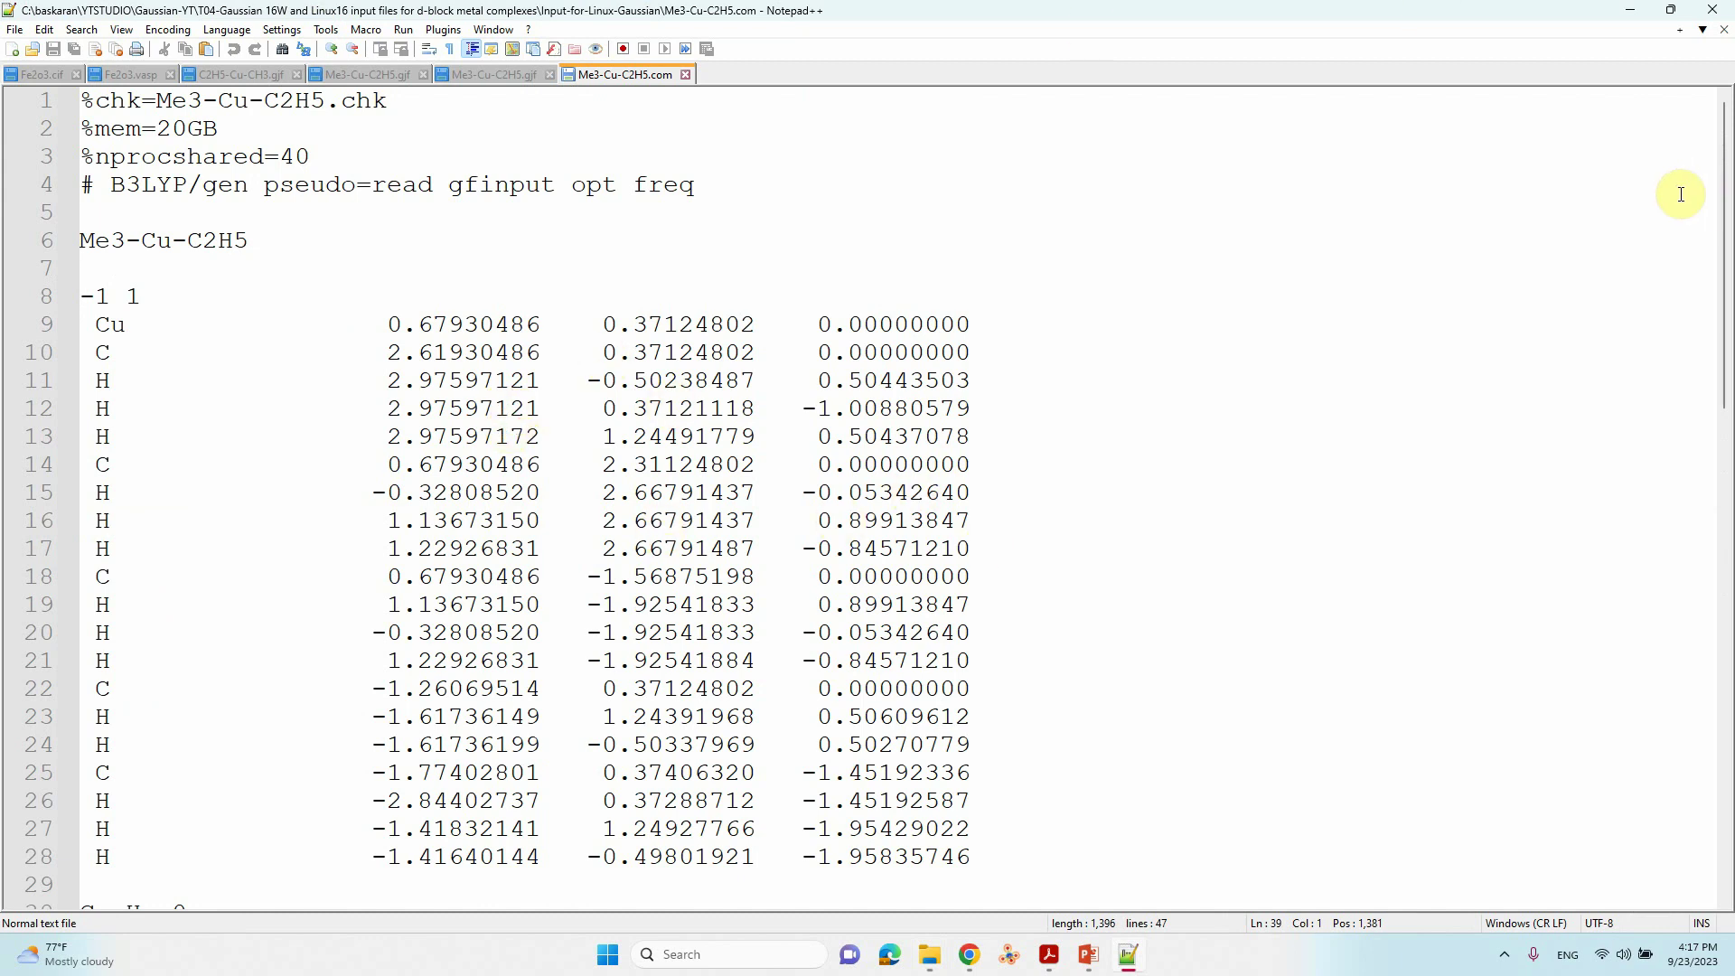
Open the Me3-Cu-C2H5.out output file from the Input-for-Windows-Gaussian folder in Notepad++
left_click(1629, 18)
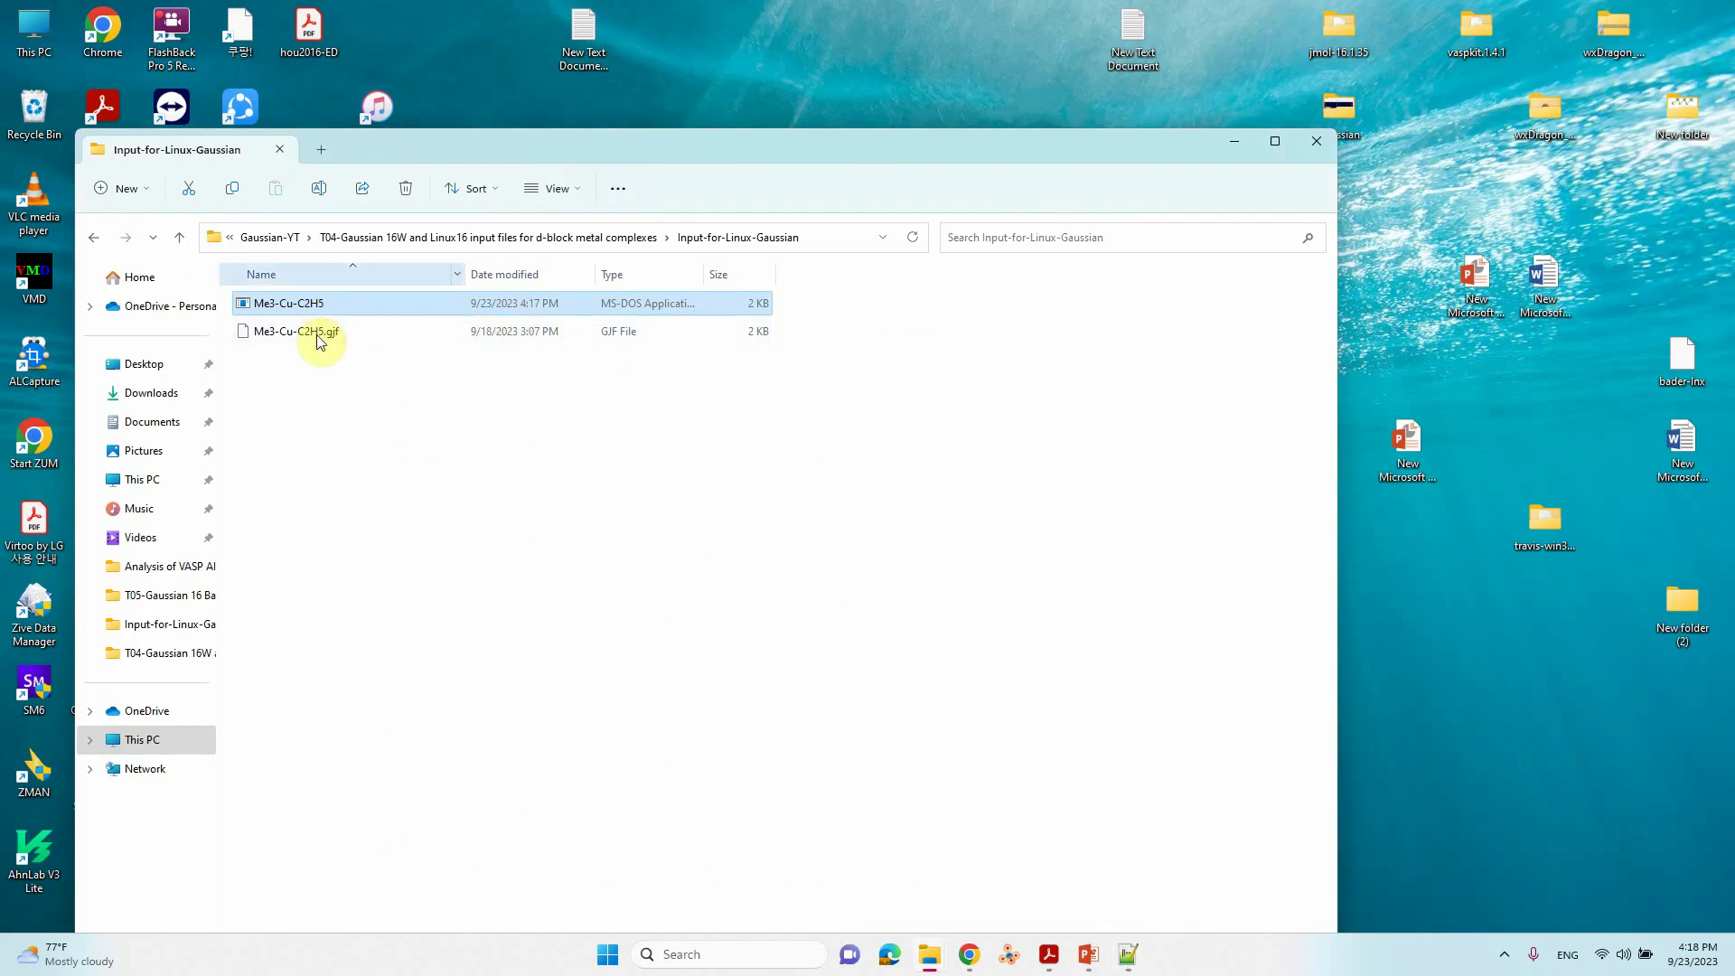
left_click(179, 237)
double_click(323, 334)
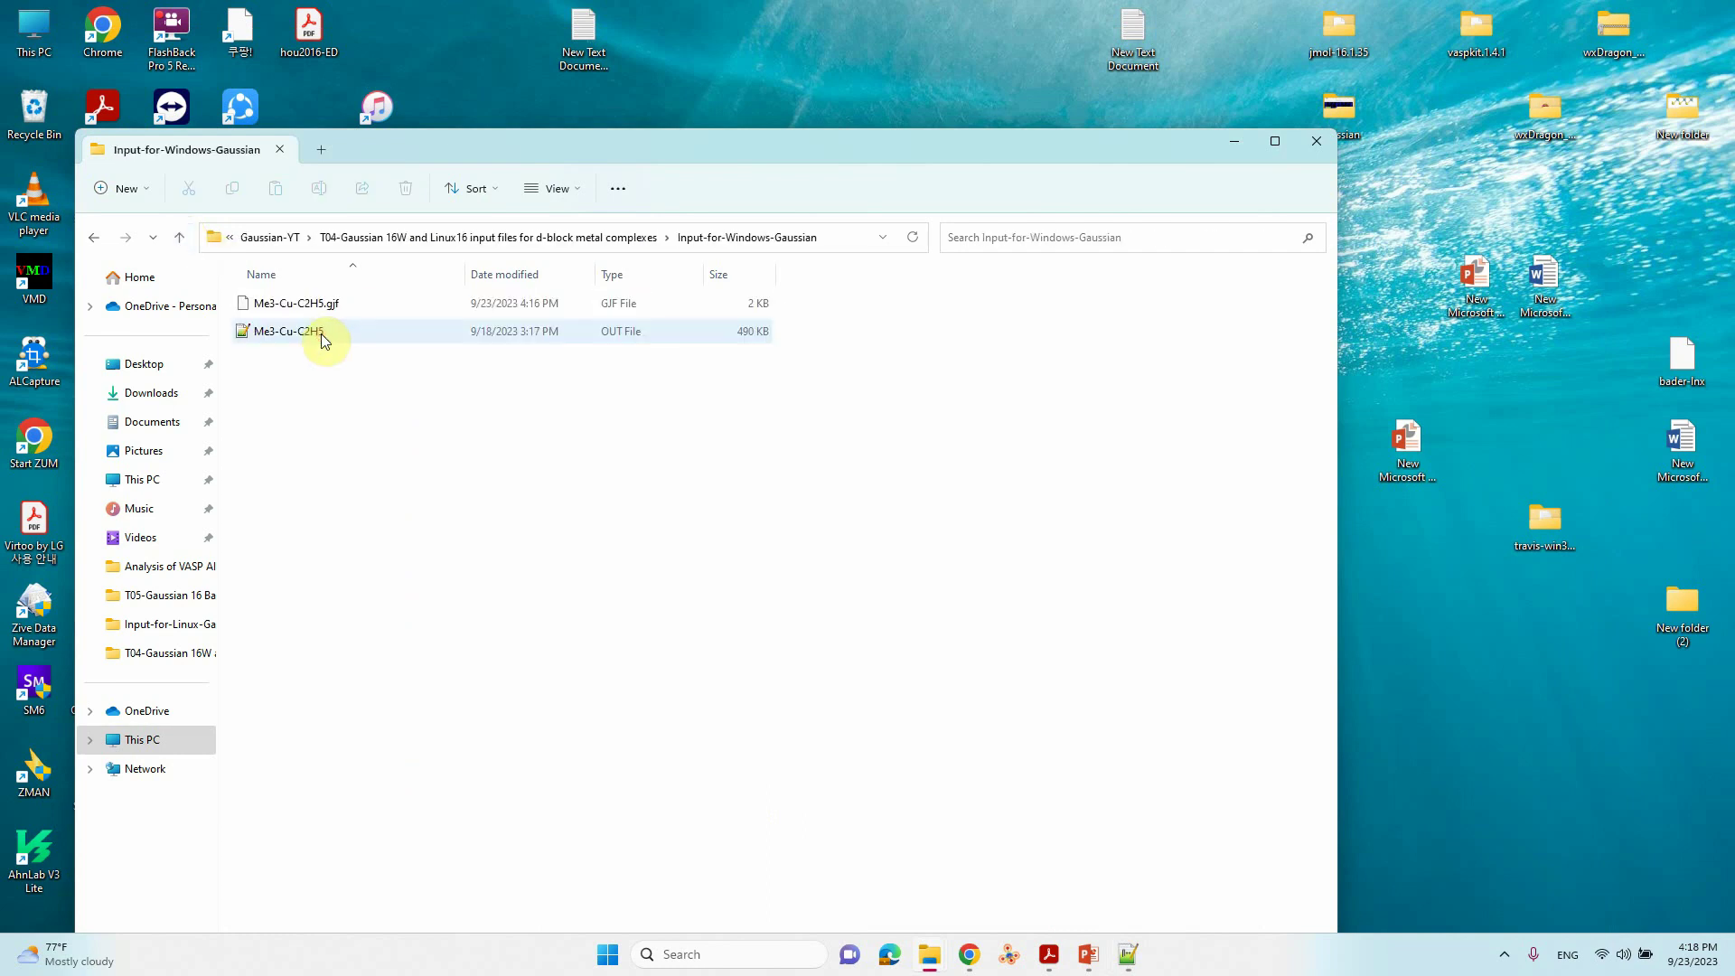
right_click(310, 317)
left_click(297, 337)
right_click(296, 340)
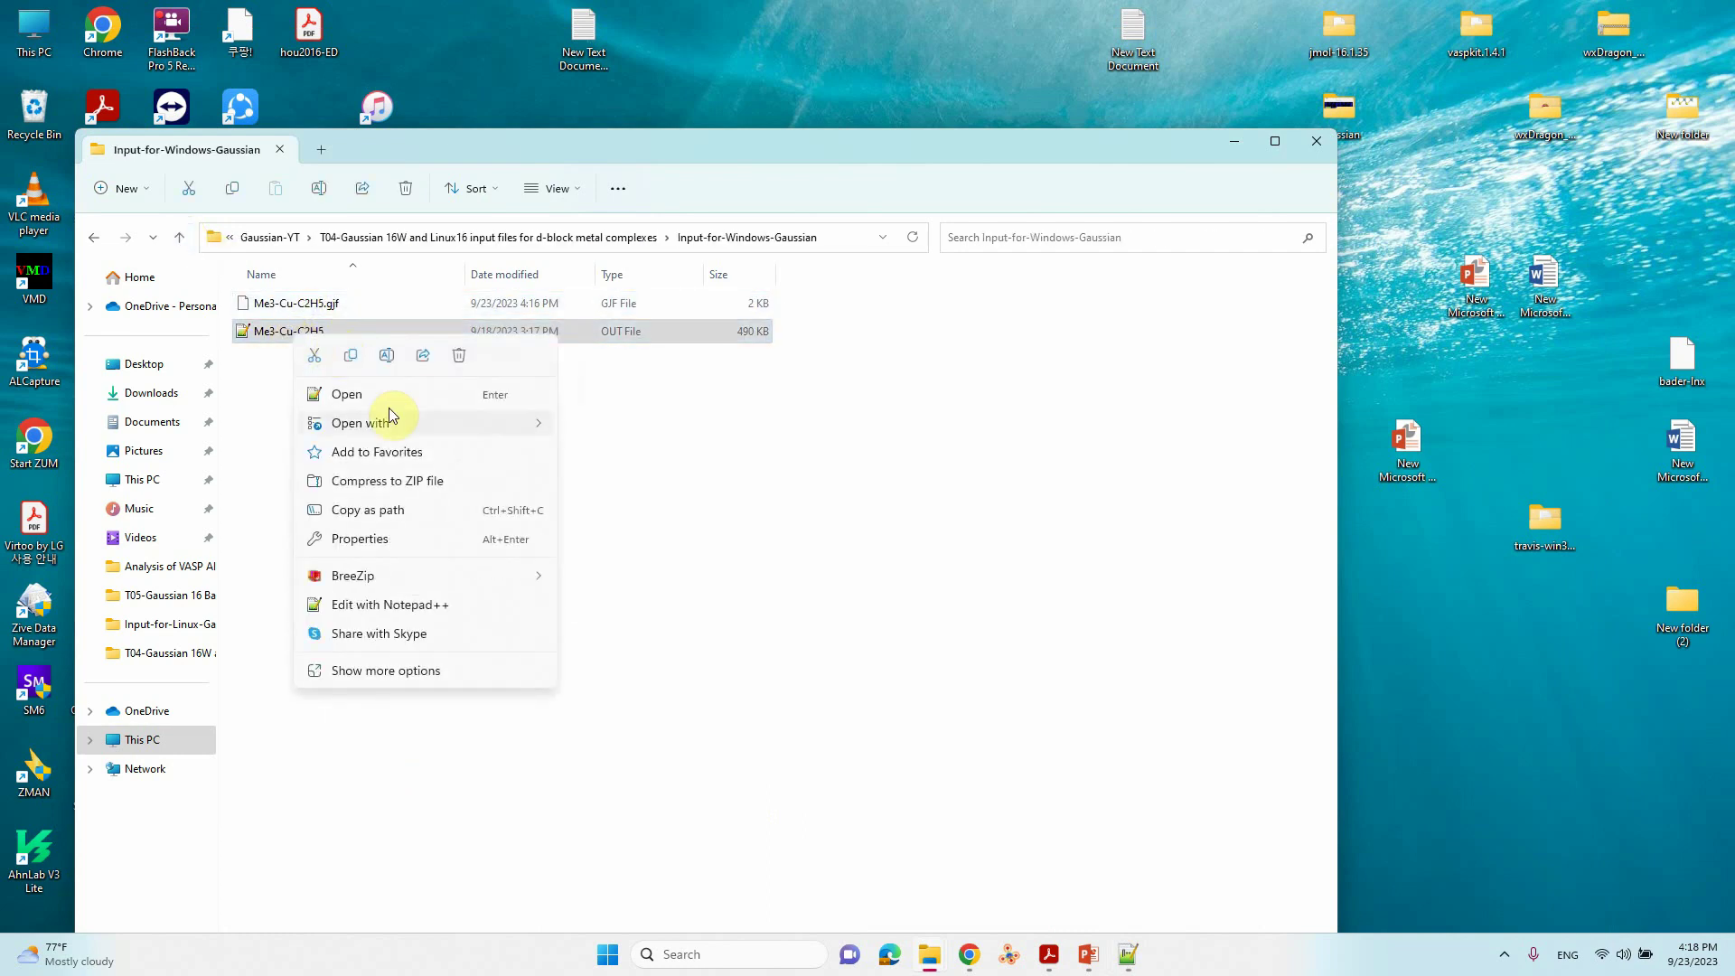
left_click(343, 395)
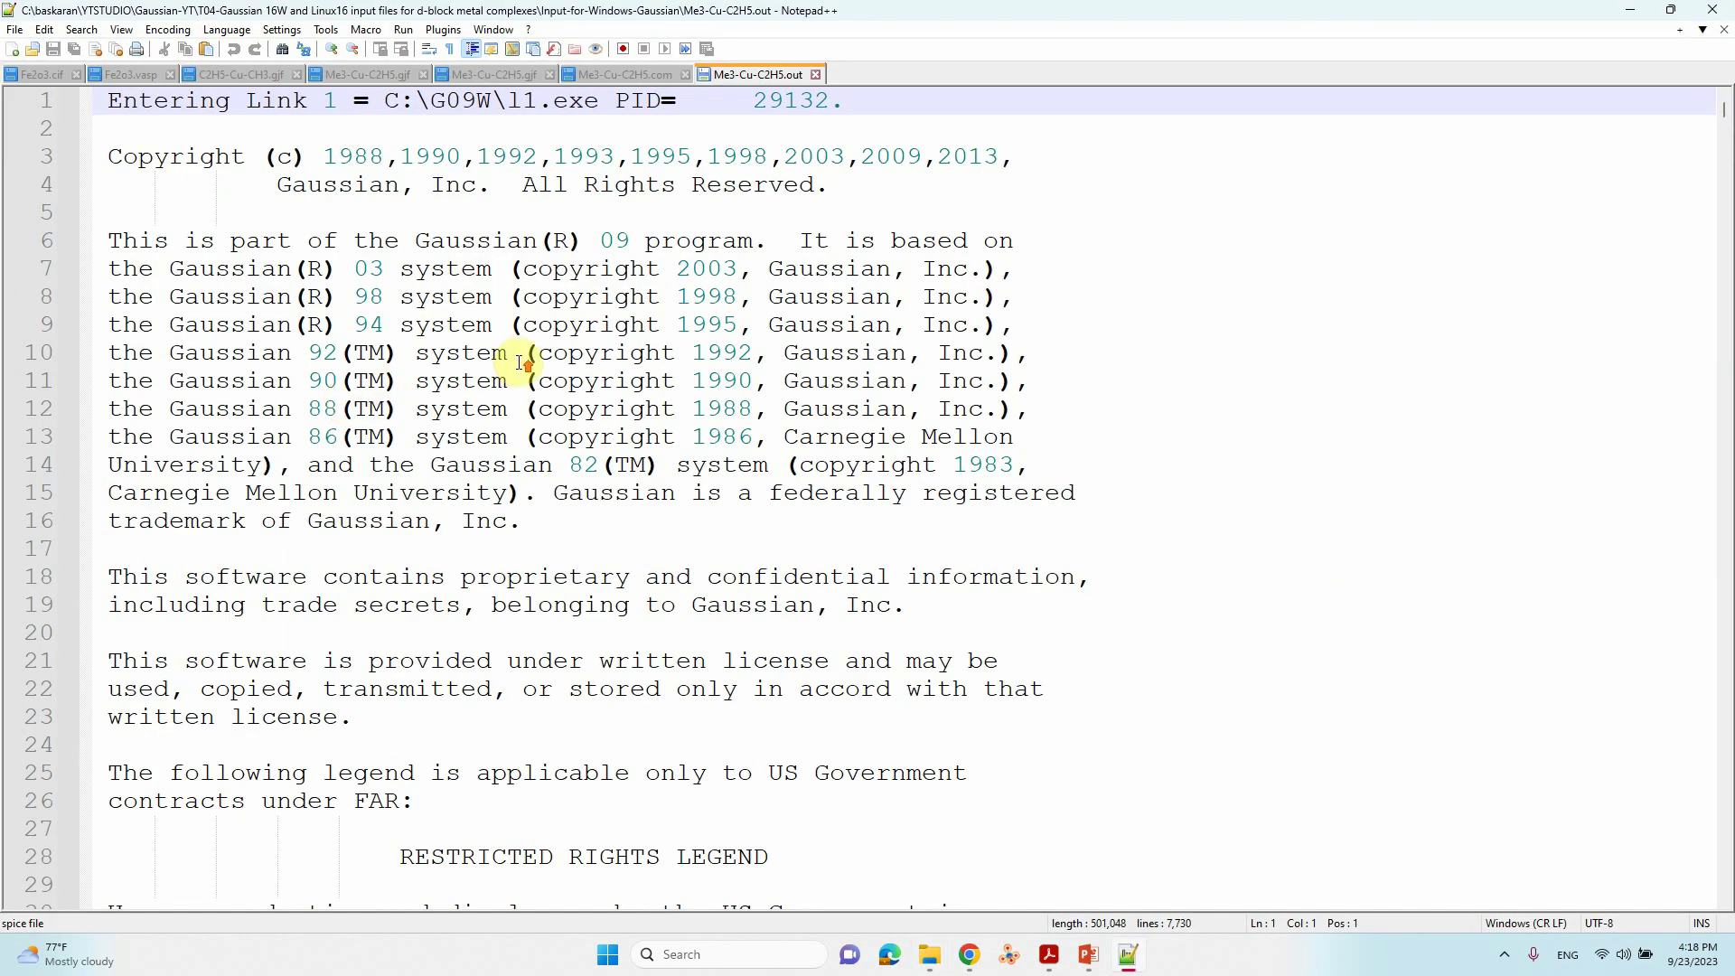
Examine the convergence table and optimization status line above the Optimized Parameters section of the output file
scroll(519, 362, "down", 19)
scroll(573, 384, "down", 20)
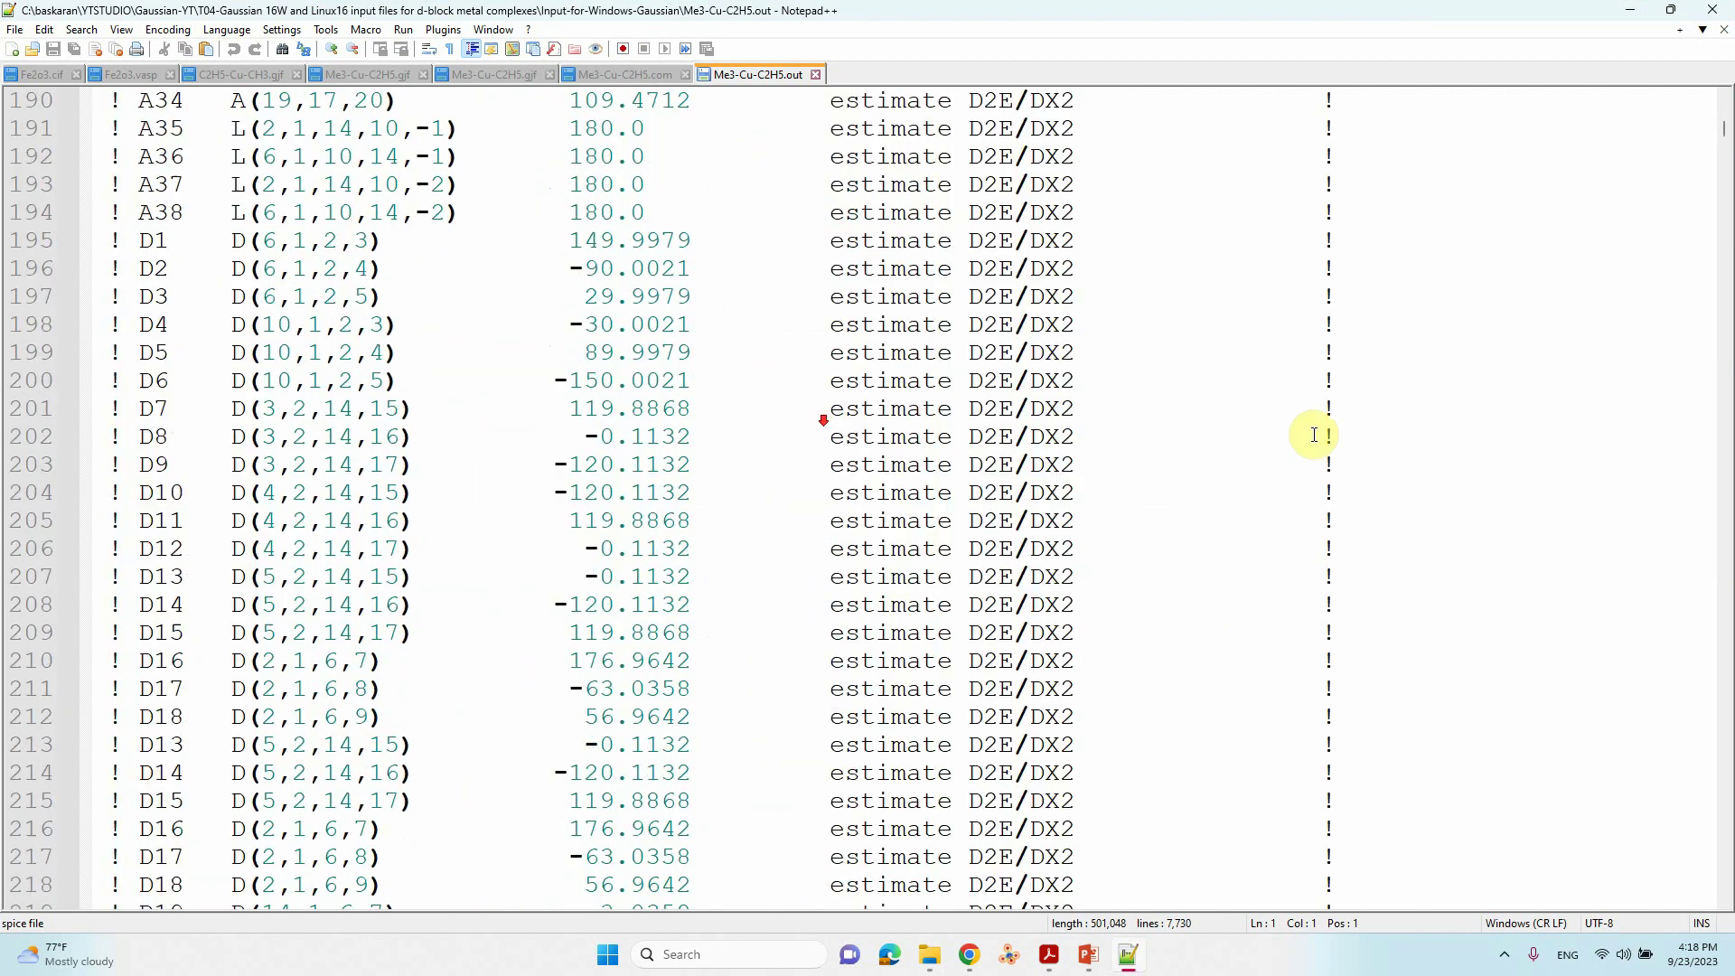
left_click_drag(1722, 134, 1710, 647)
scroll(1580, 561, "down", 14)
scroll(703, 497, "up", 1)
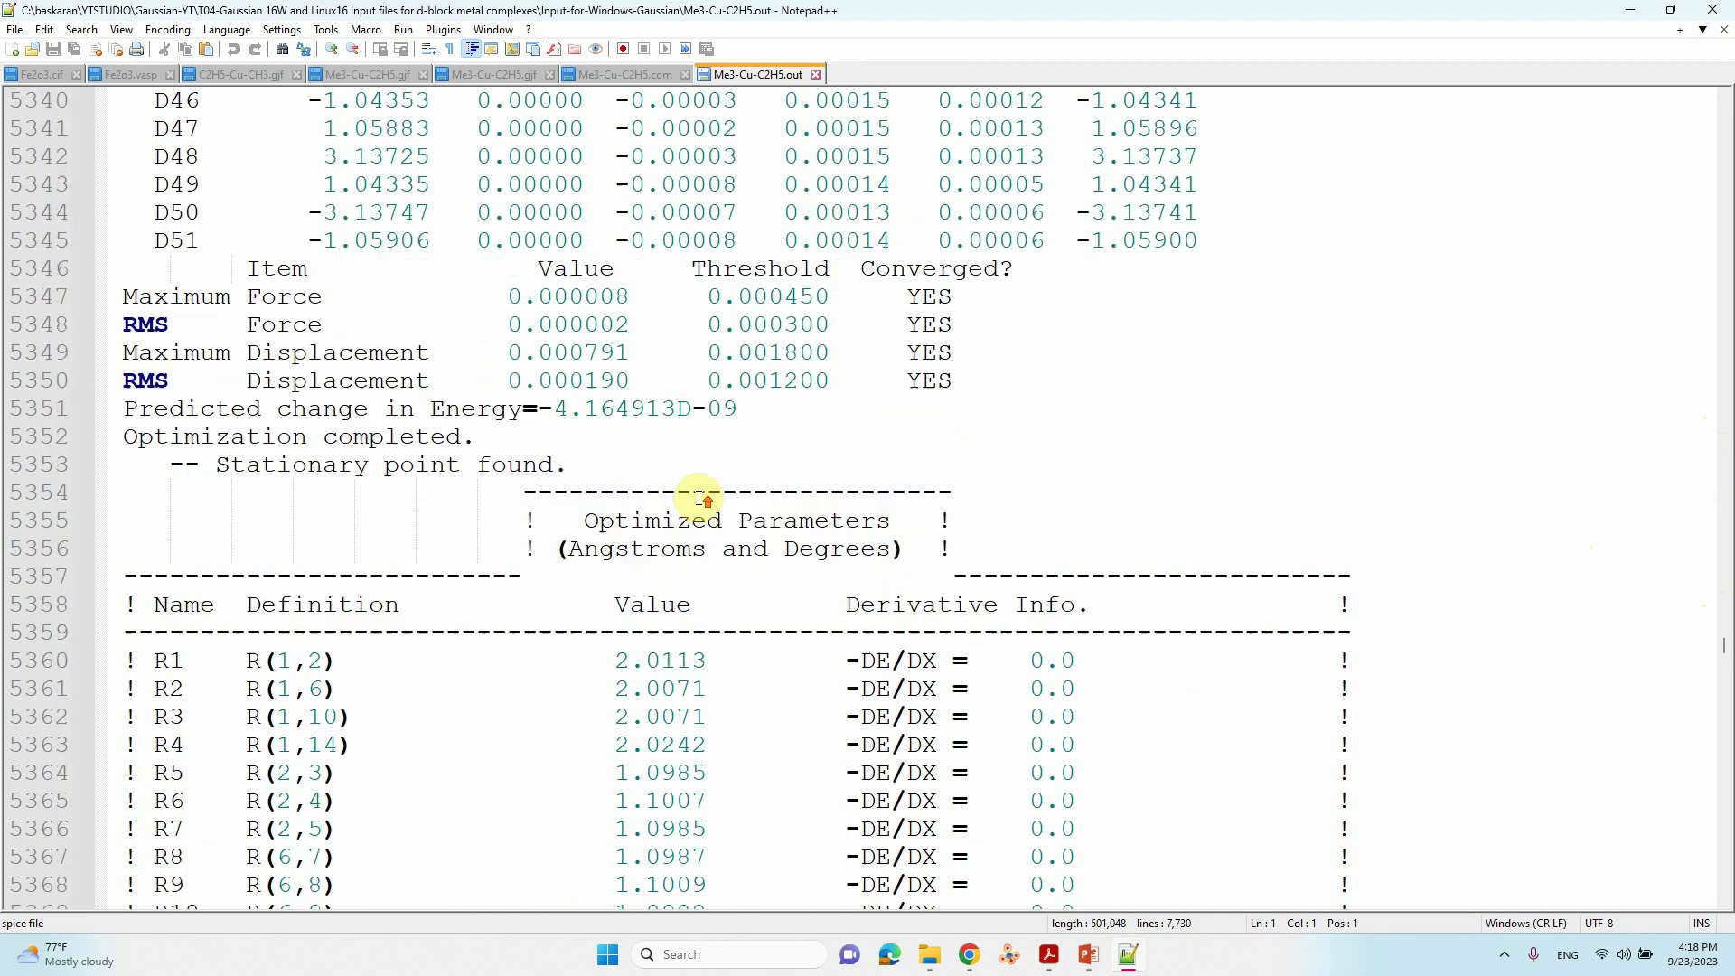
scroll(703, 496, "up", 1)
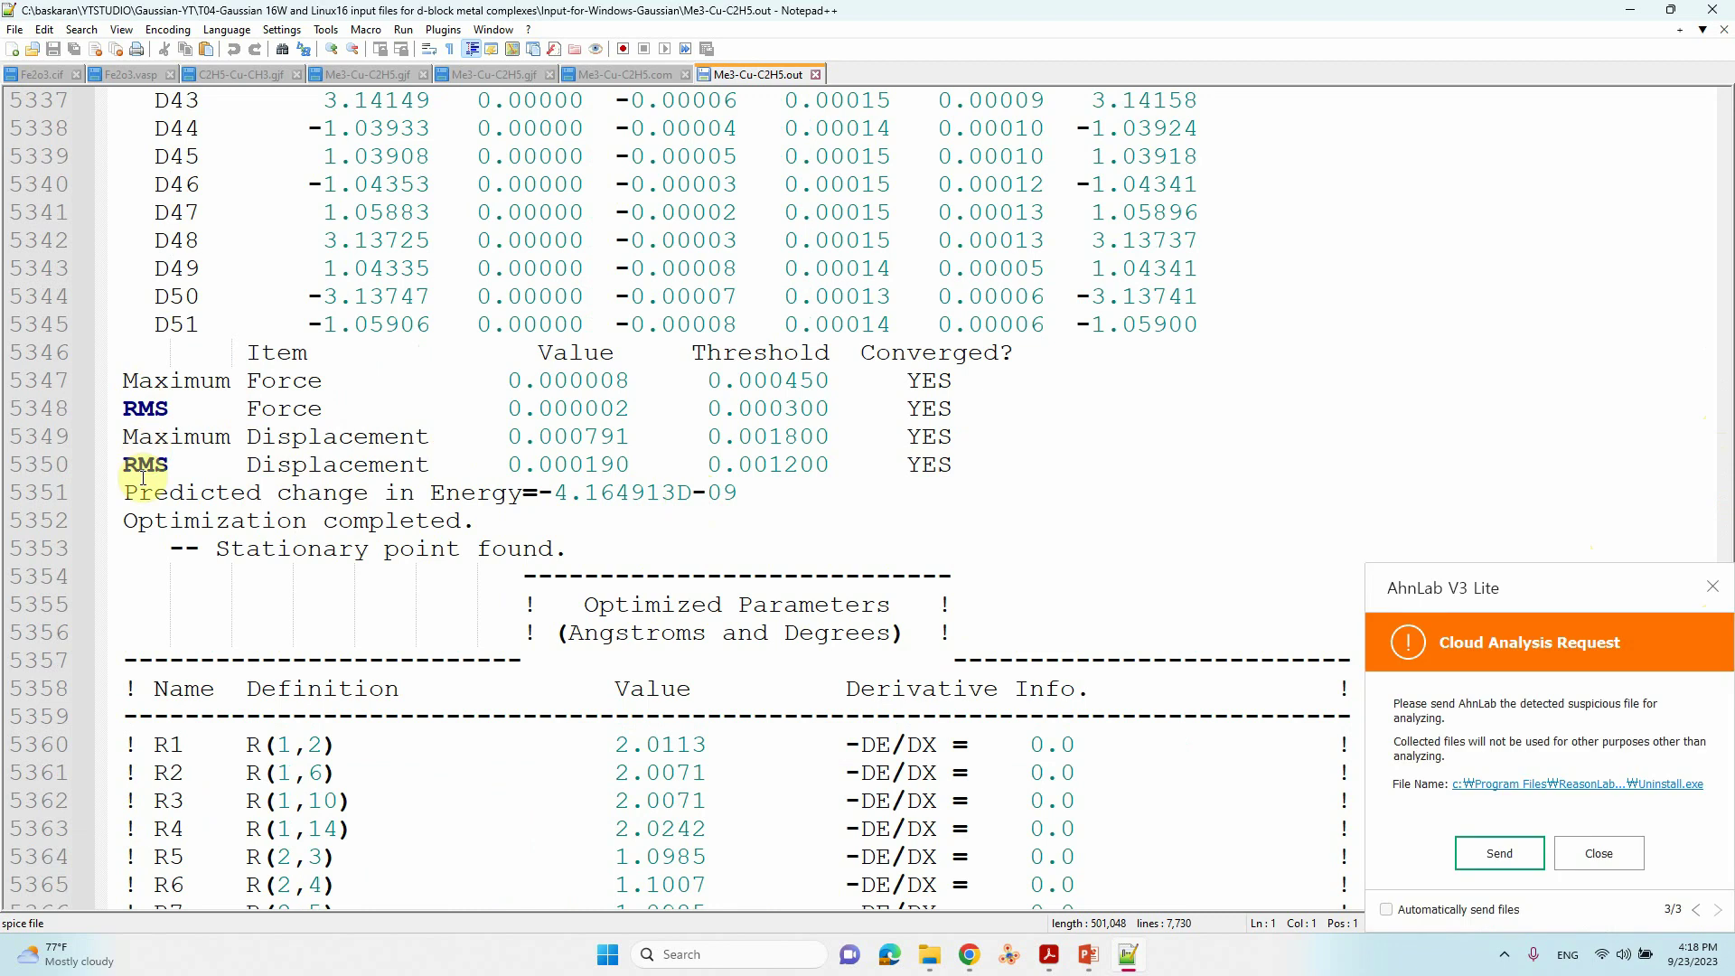
left_click(1712, 586)
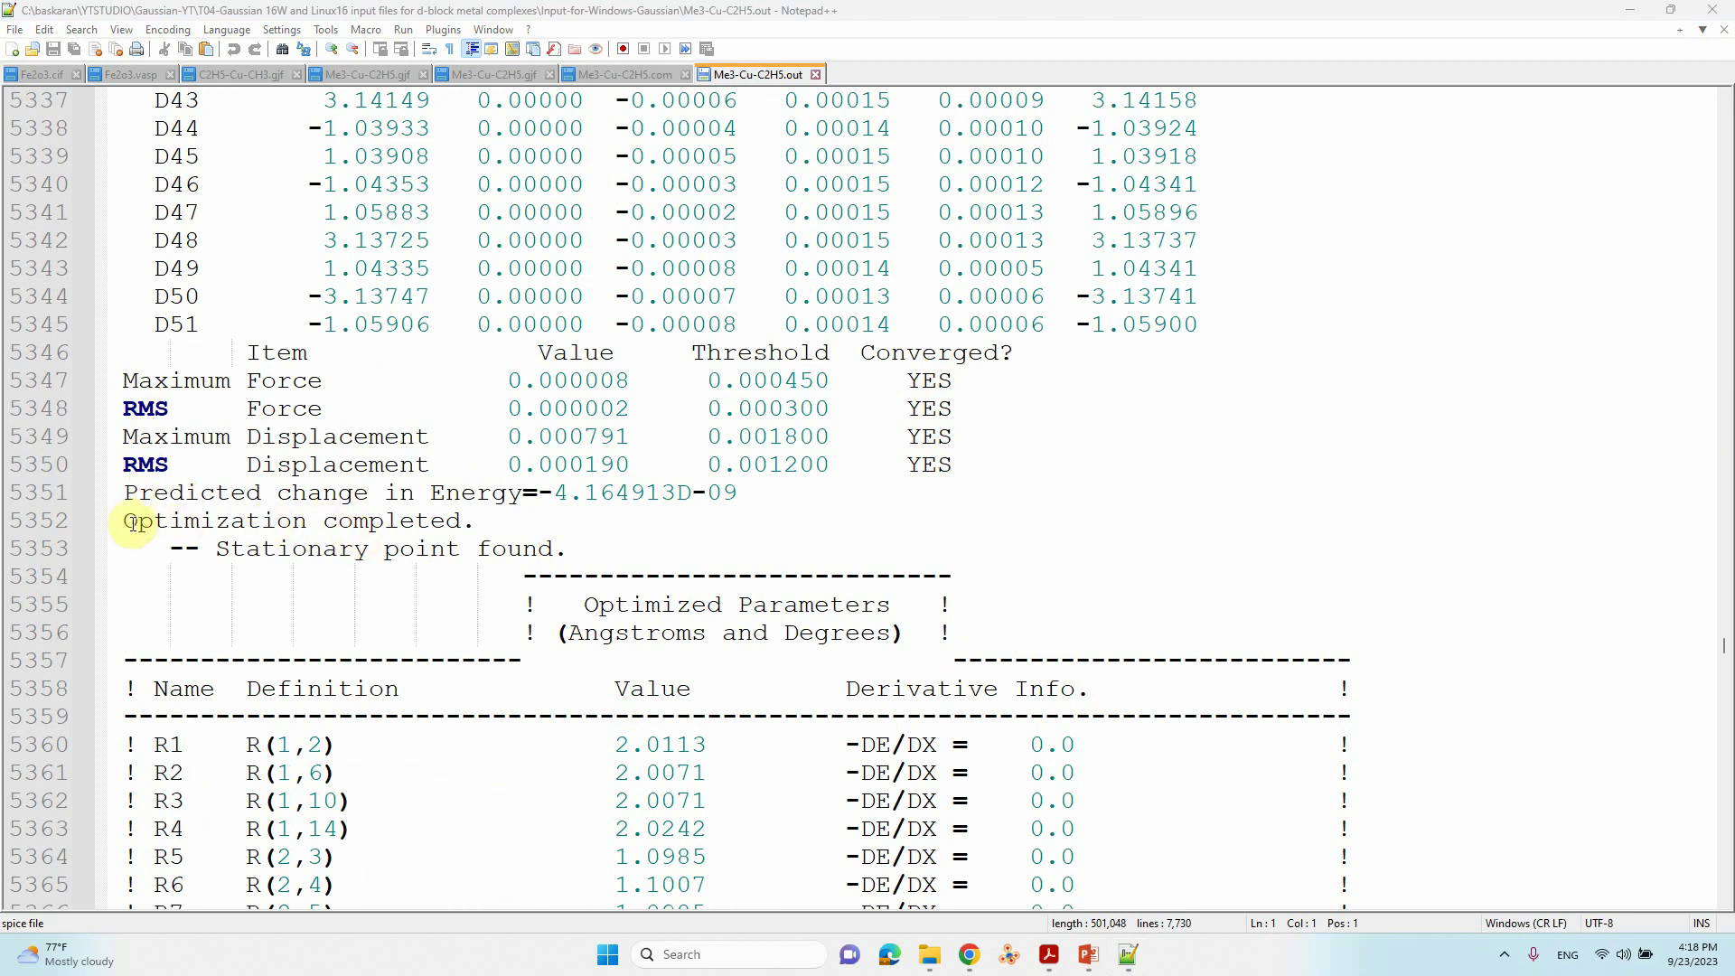
left_click_drag(126, 521, 416, 521)
Examine the termination line at the end of the Gaussian output file and close the editor
scroll(1103, 425, "down", 20)
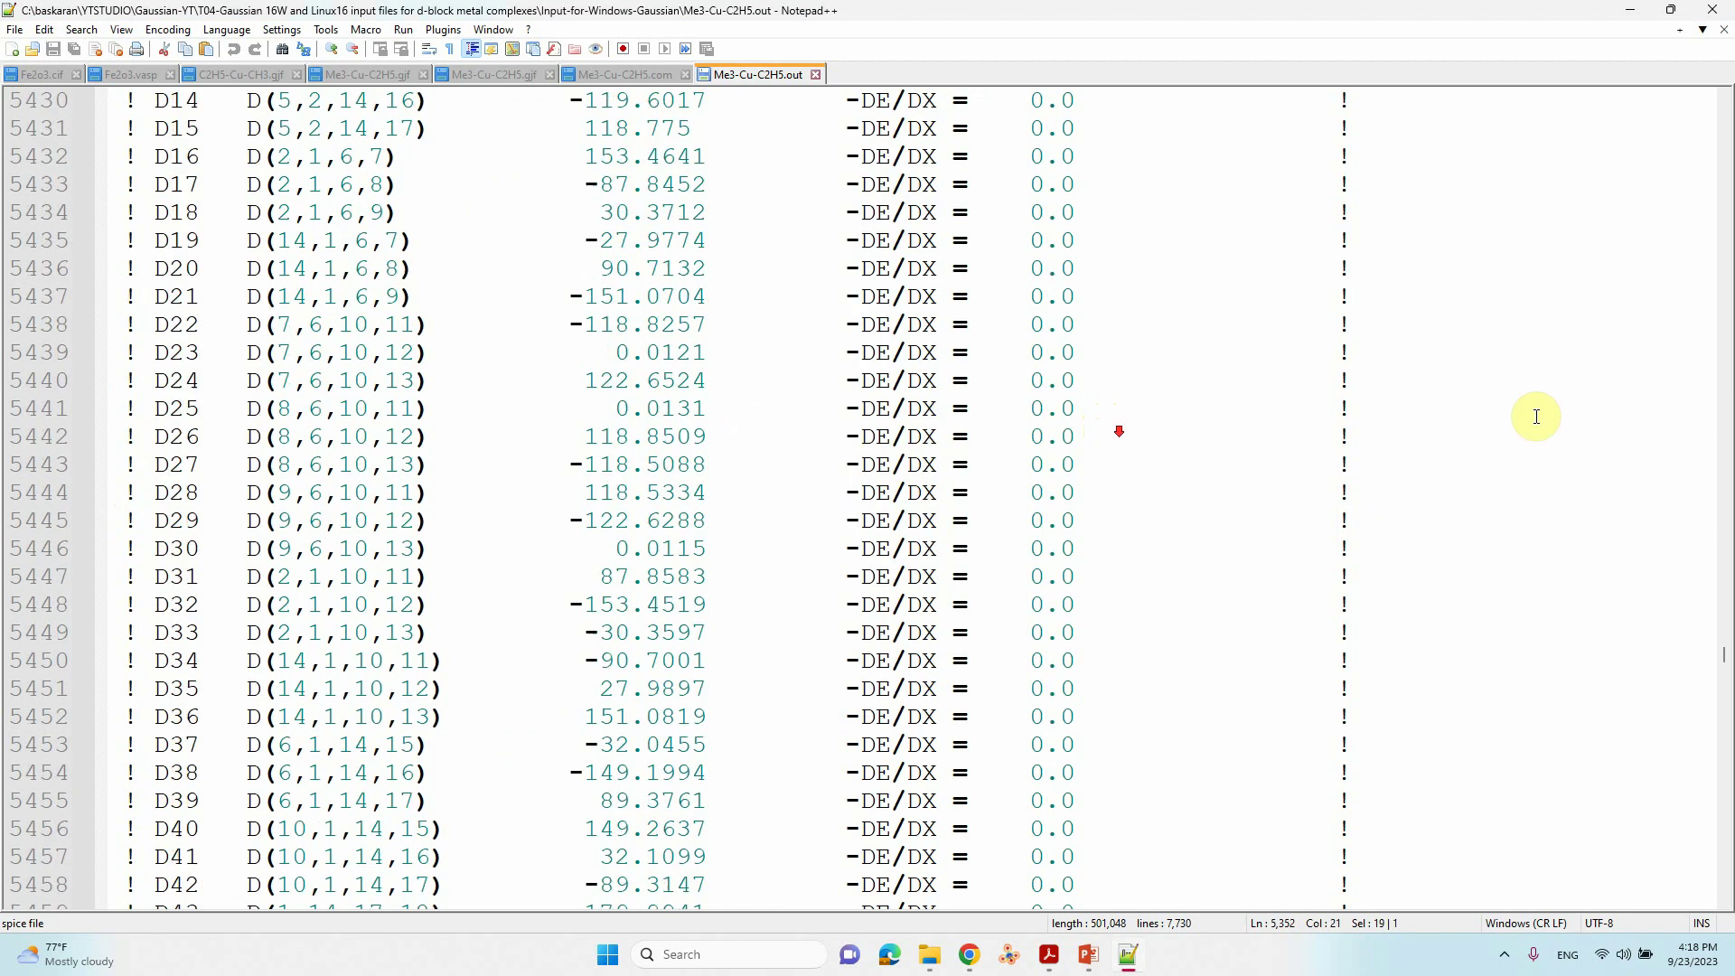
left_click_drag(1721, 652, 1725, 718)
scroll(1231, 232, "down", 20)
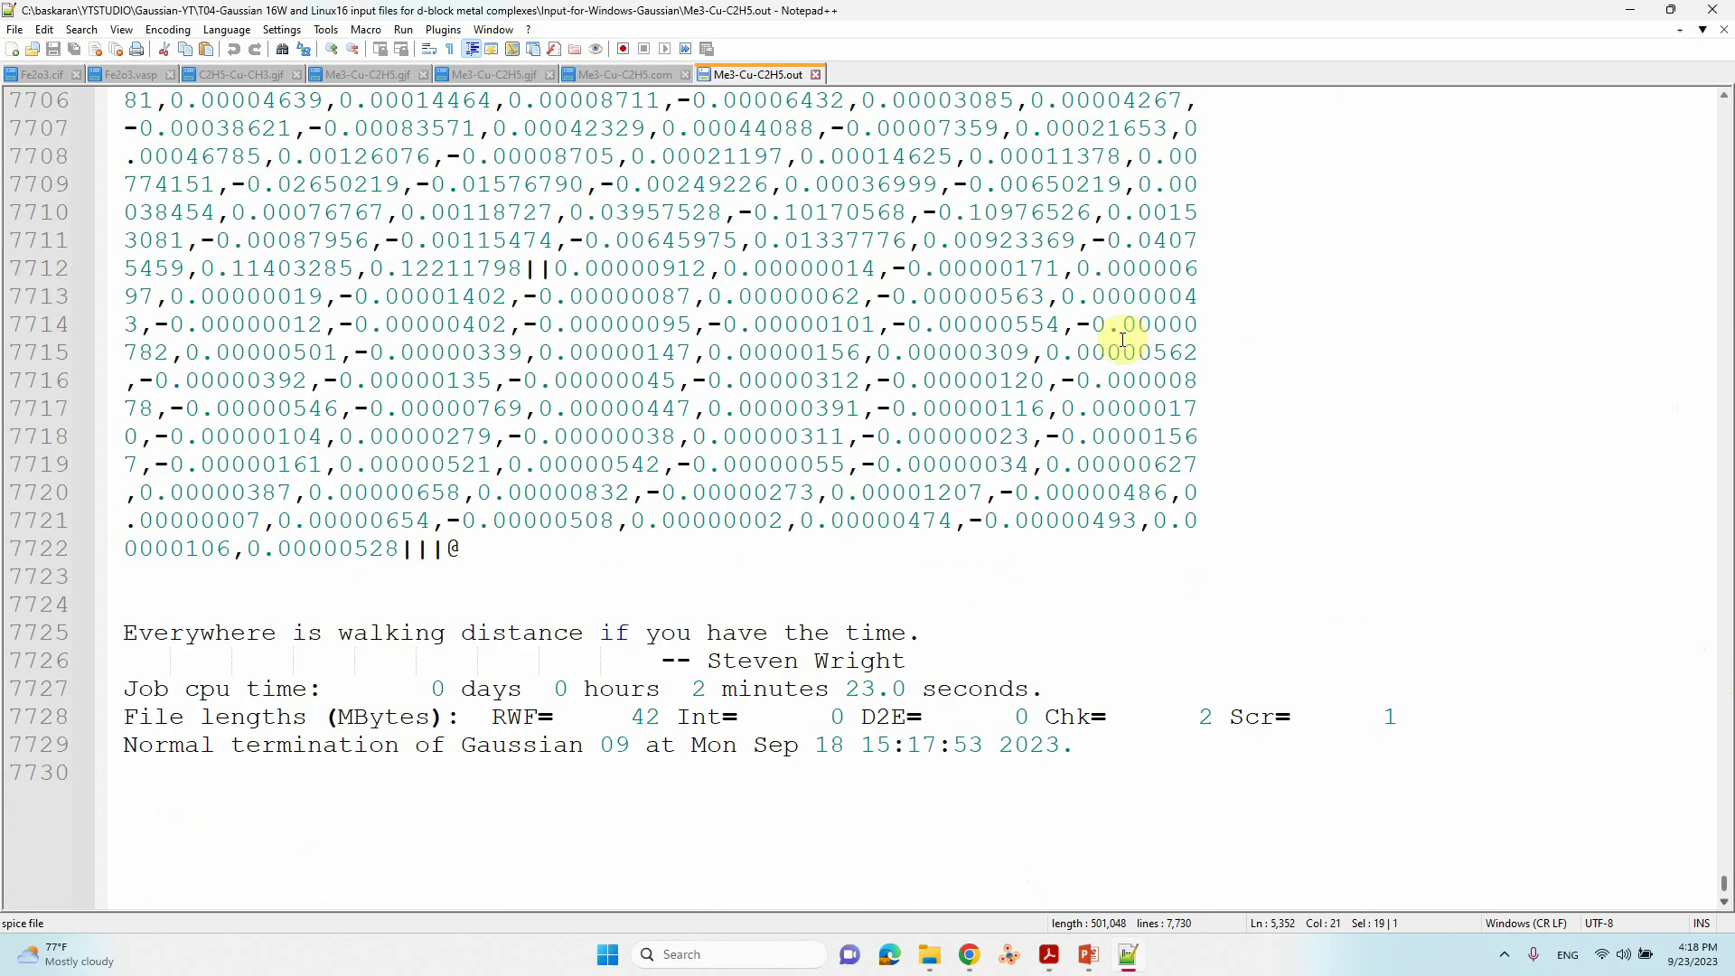
left_click_drag(124, 746, 1017, 723)
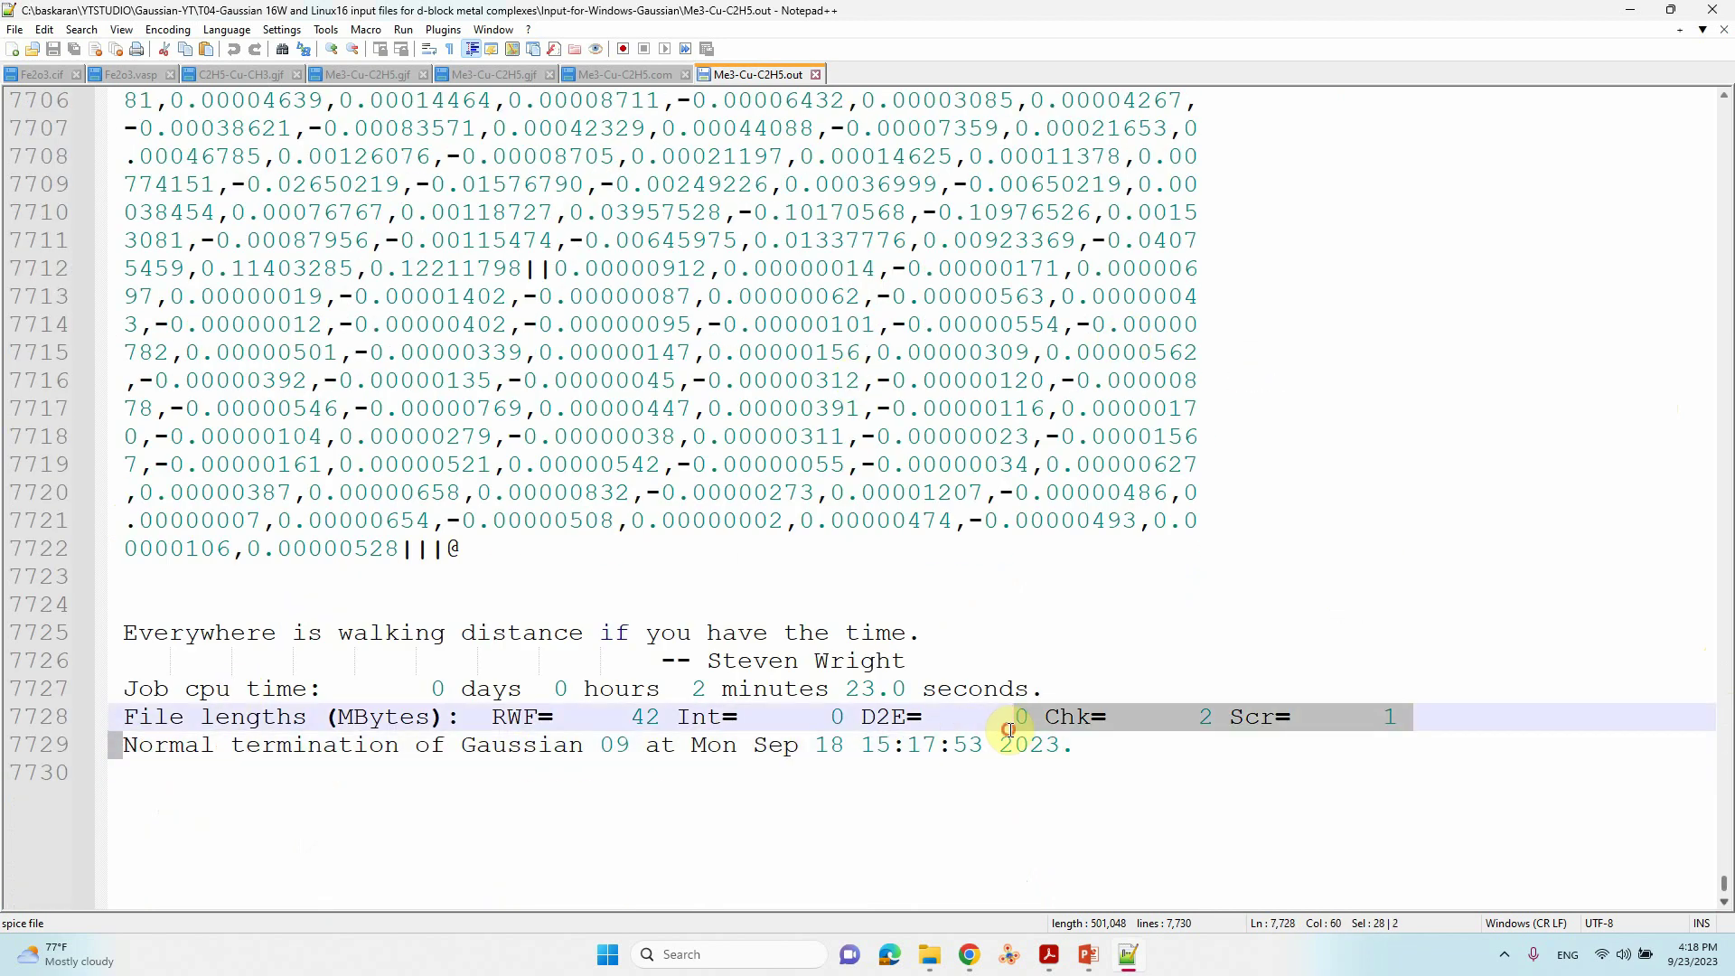
left_click(1715, 16)
left_click_drag(793, 145, 986, 94)
left_click(827, 574)
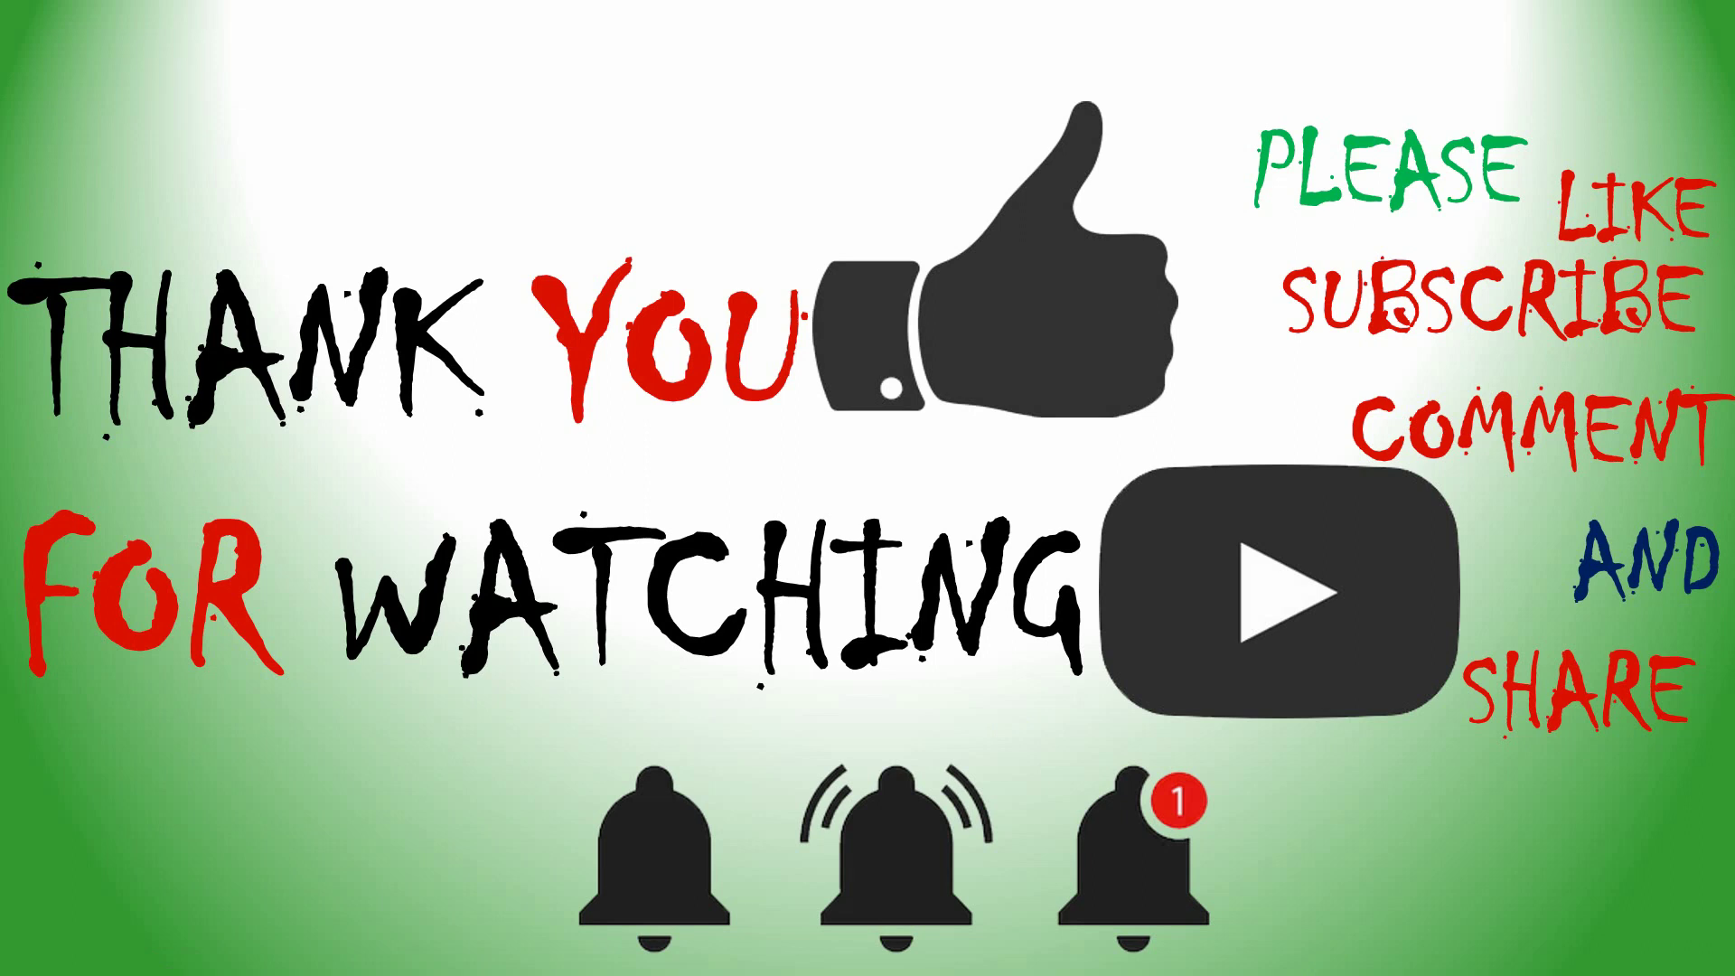
key("Right")
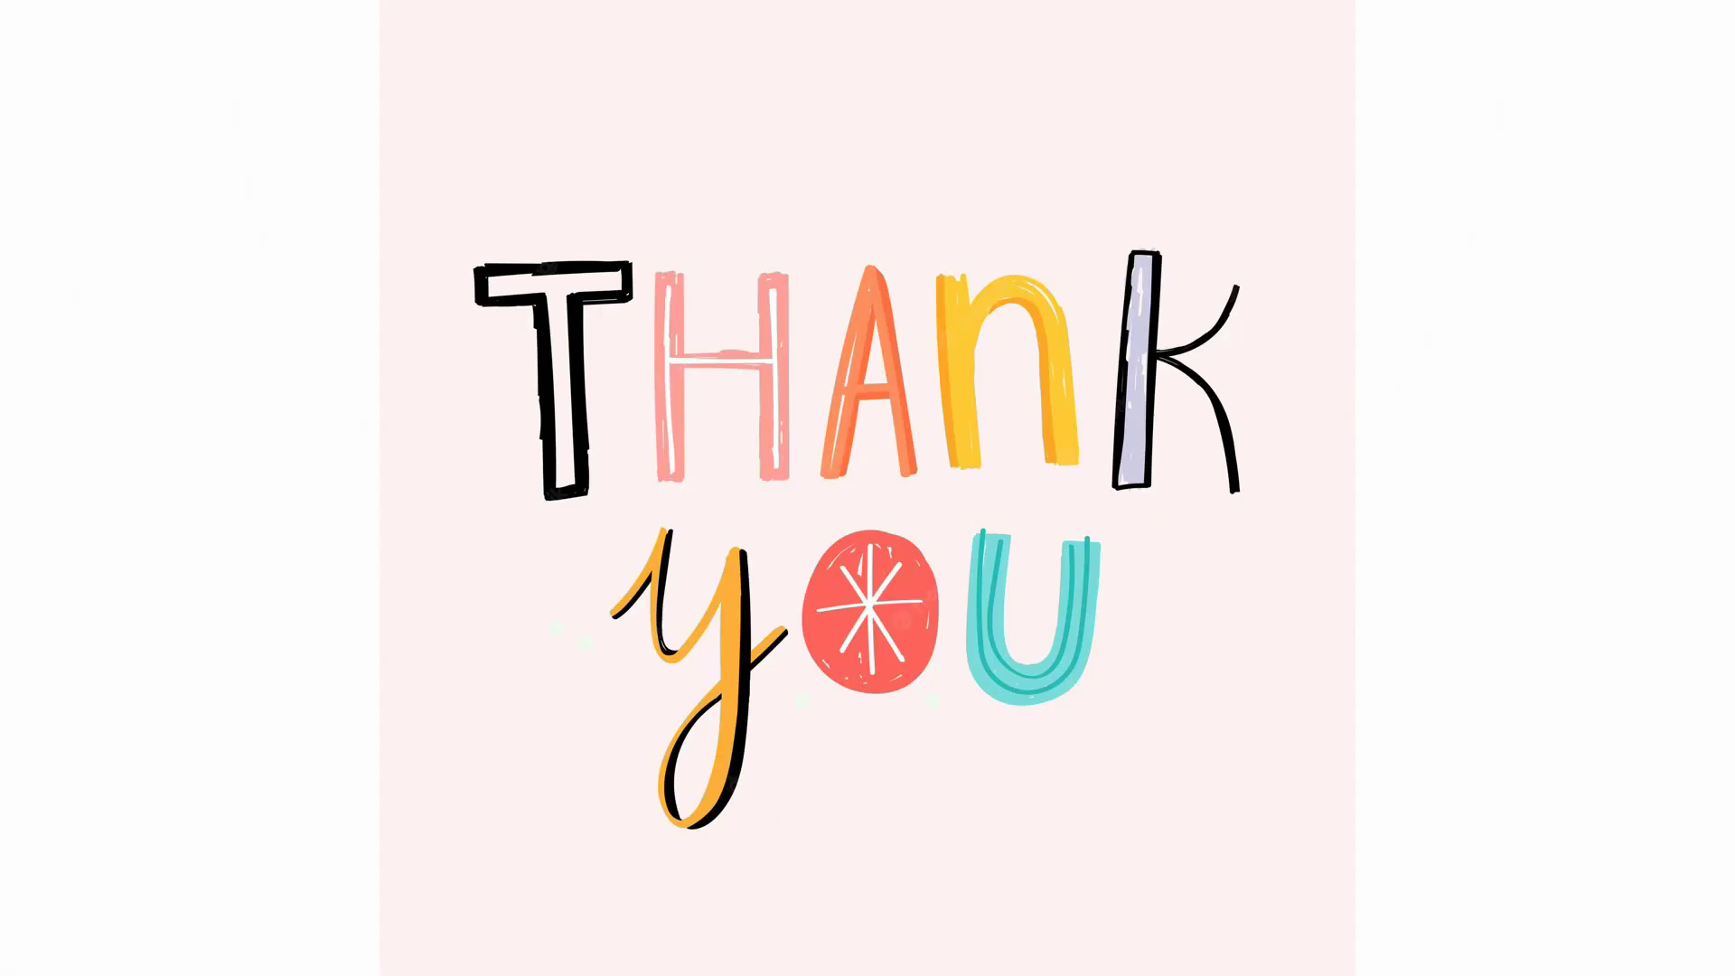